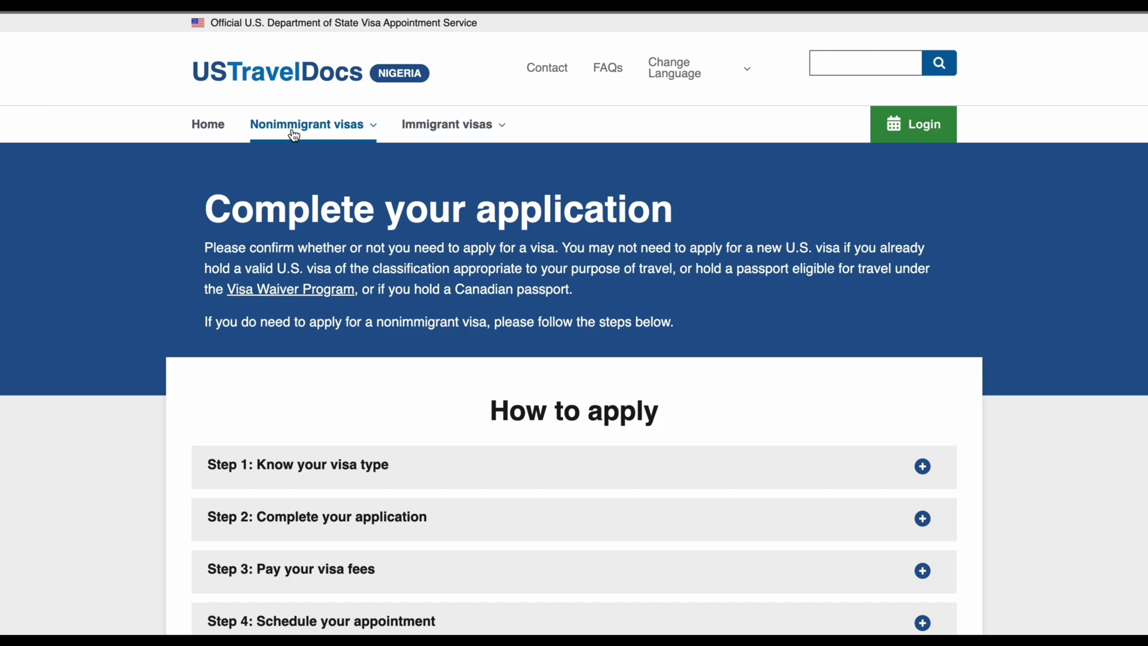
Step: Browse the USTravelDocs steps, then open the DS-160 form under Step 2: Complete your application
{"action": "scroll", "coordinate": [341, 240], "scroll_direction": "down", "scroll_amount": 2}
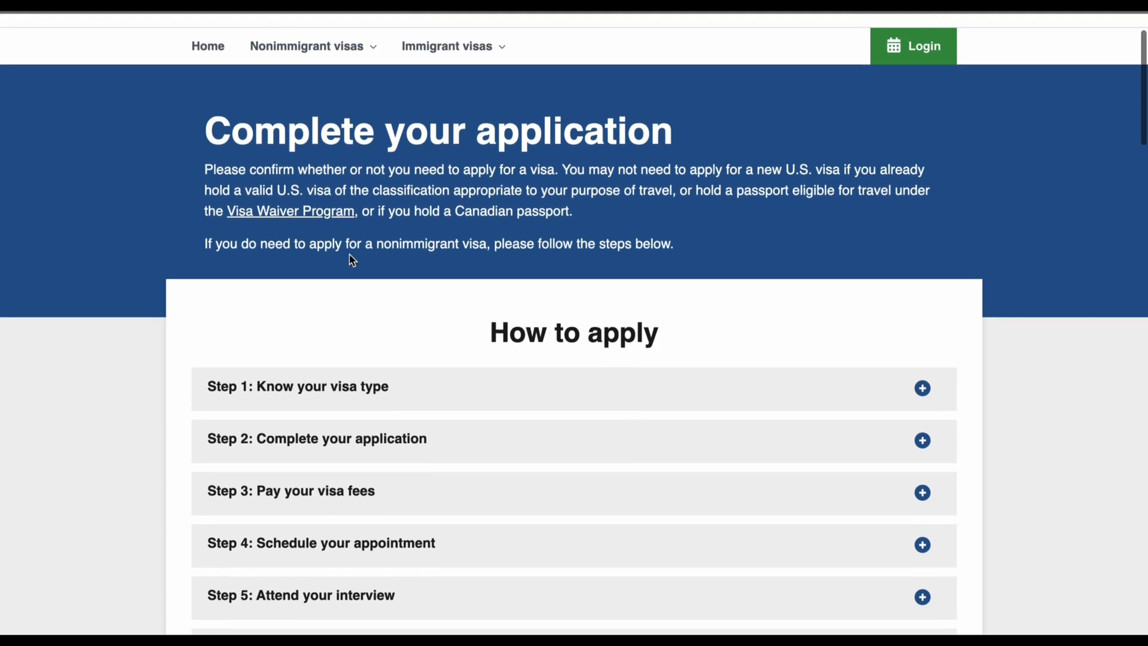
{"action": "scroll", "coordinate": [352, 259], "scroll_direction": "up", "scroll_amount": 1}
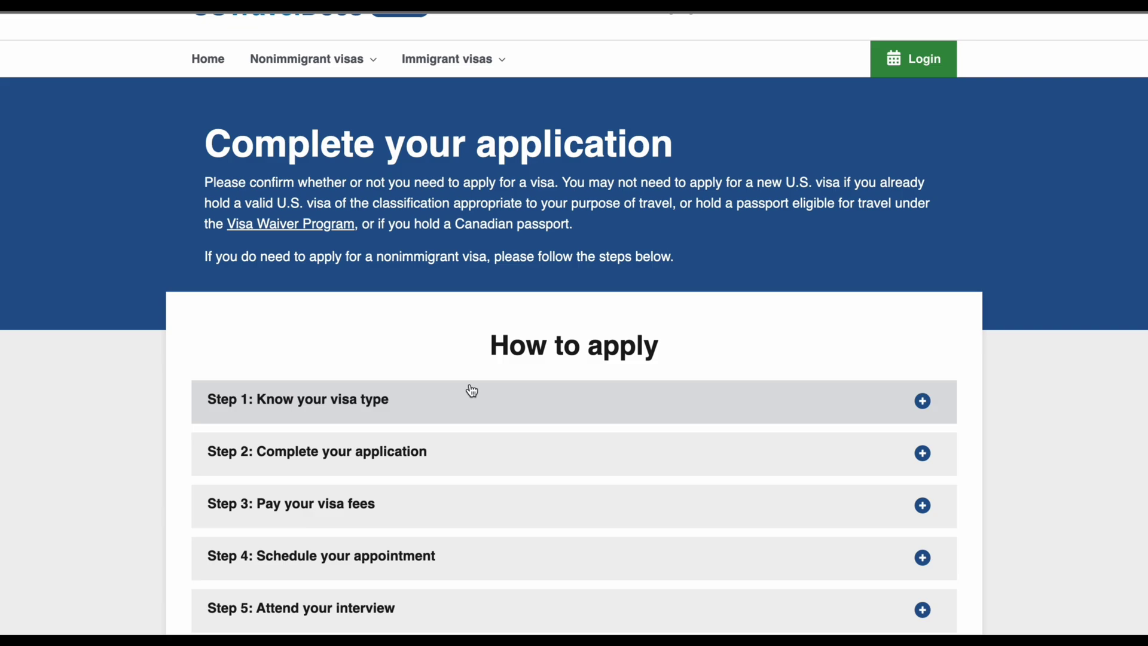
{"action": "scroll", "coordinate": [538, 419], "scroll_direction": "down", "scroll_amount": 1}
{"action": "scroll", "coordinate": [541, 415], "scroll_direction": "down", "scroll_amount": 2}
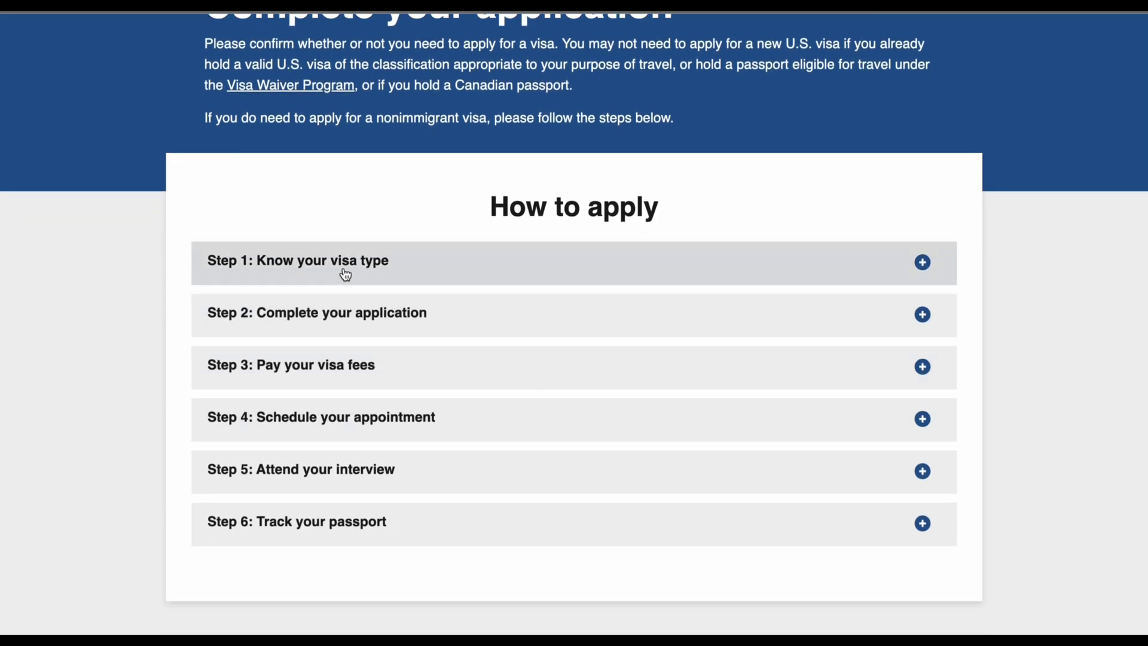
{"action": "left_click", "coordinate": [923, 263]}
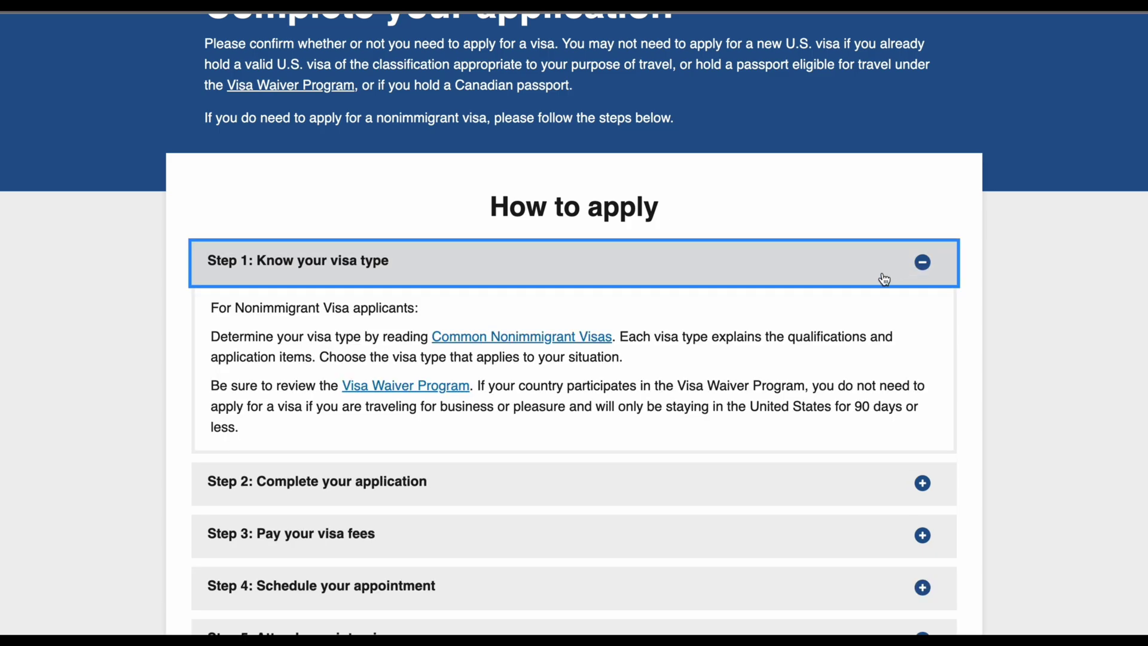
{"action": "left_click", "coordinate": [923, 263]}
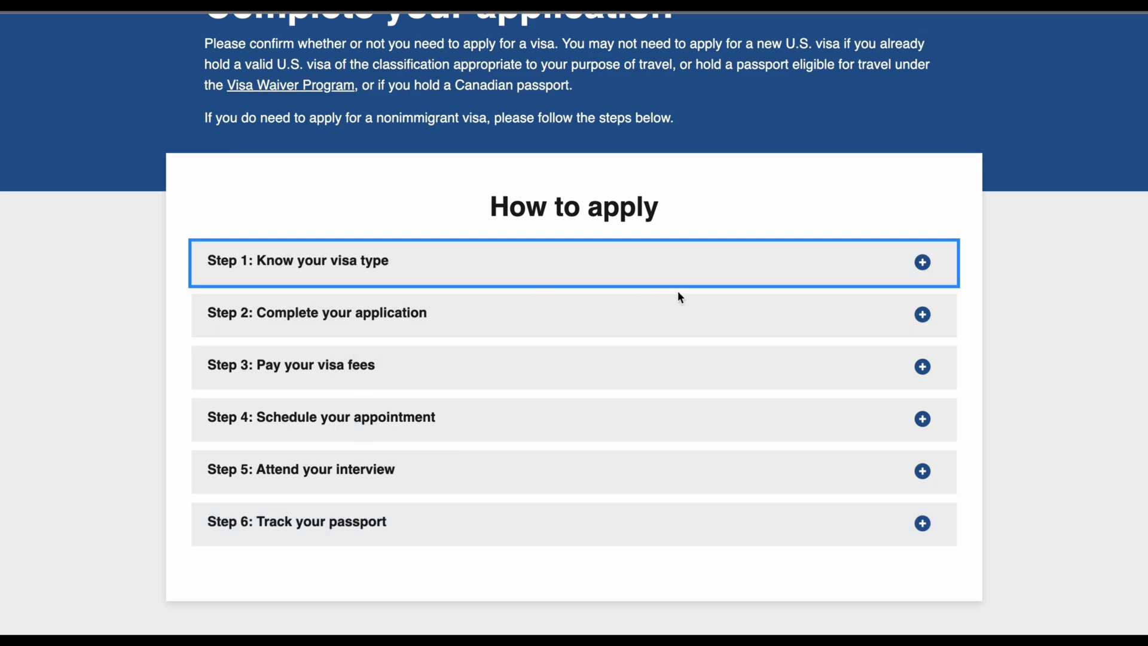
{"action": "scroll", "coordinate": [678, 295], "scroll_direction": "down", "scroll_amount": 1}
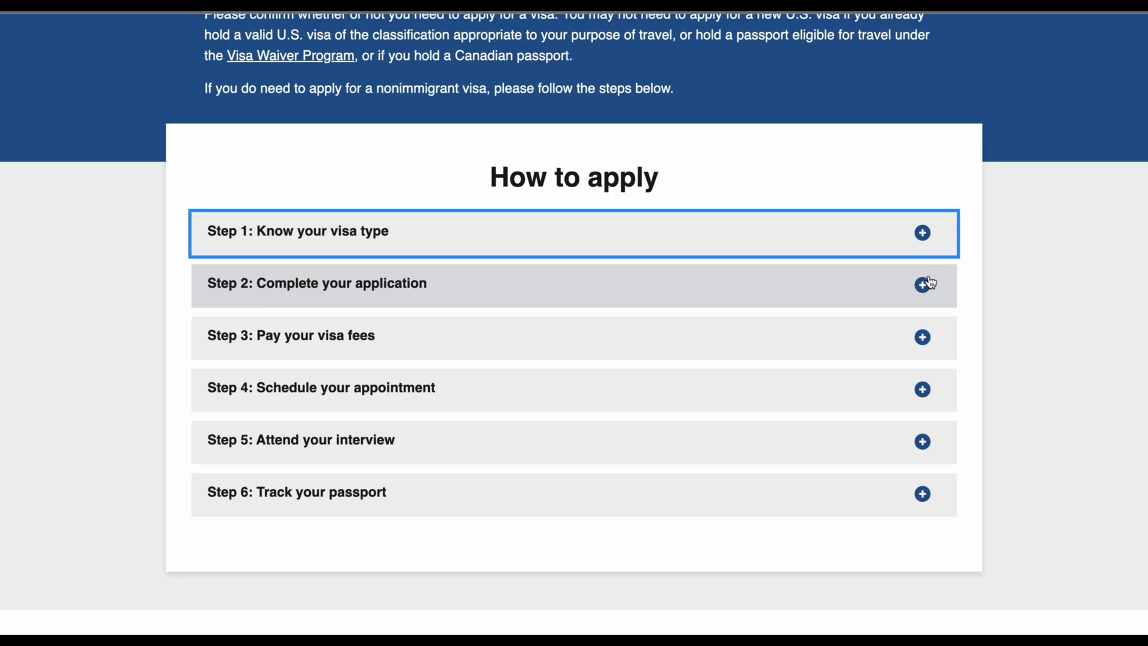
{"action": "left_click", "coordinate": [924, 287]}
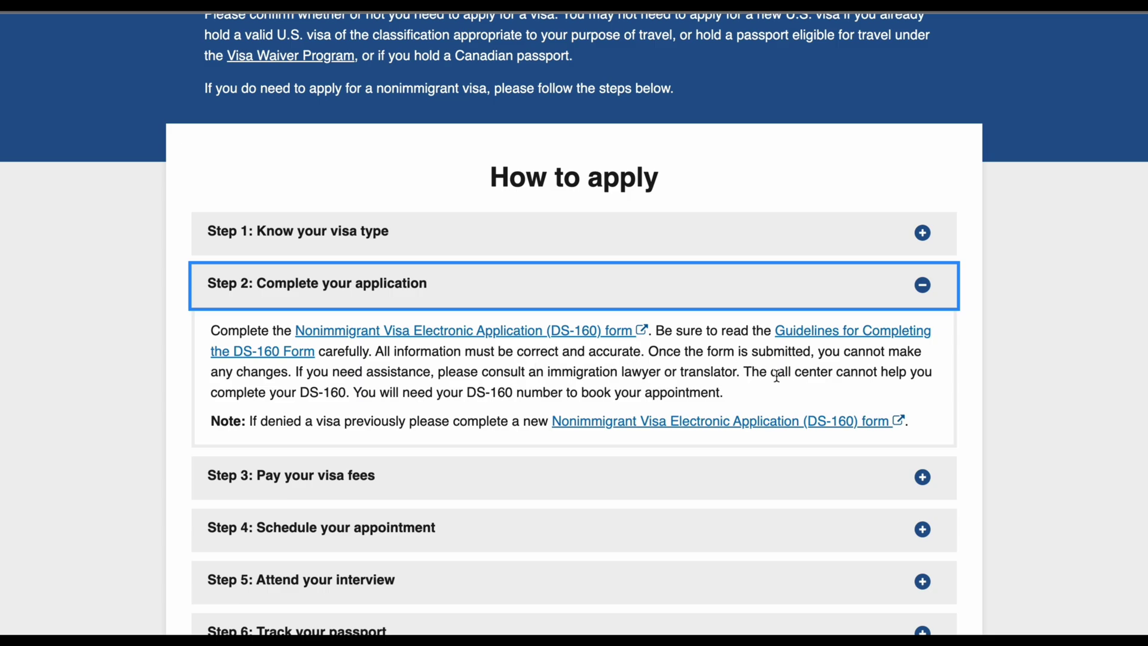
{"action": "left_click", "coordinate": [484, 333]}
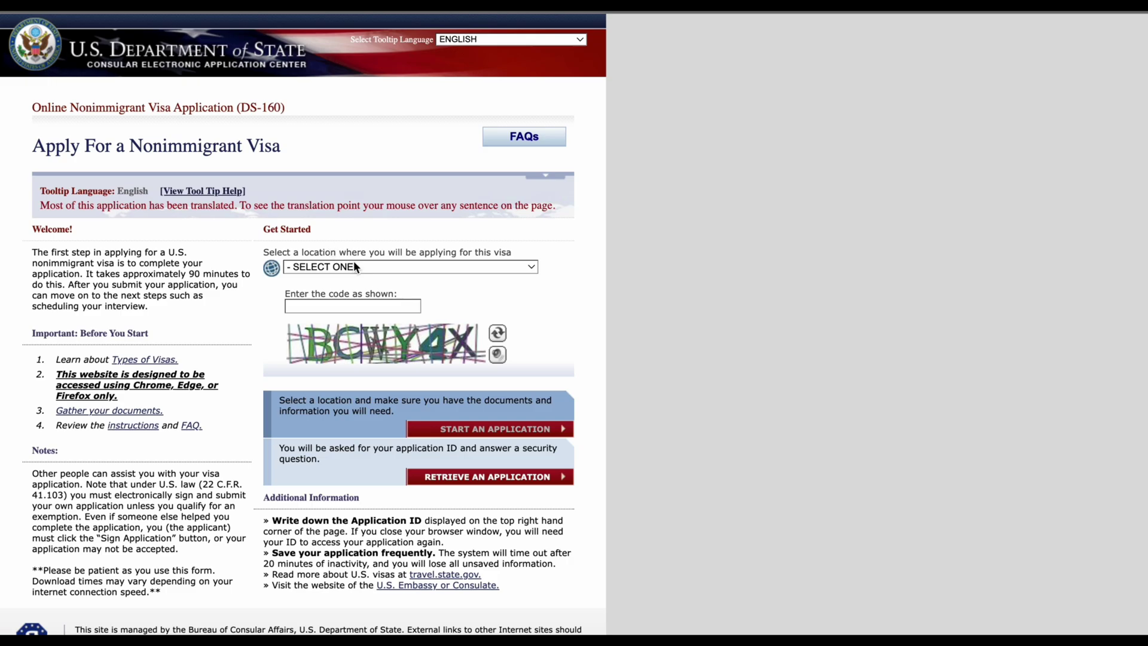
Step: Select NIGERIA, LAGOS as the application location
{"action": "scroll", "coordinate": [457, 249], "scroll_direction": "down", "scroll_amount": 1}
{"action": "left_click", "coordinate": [465, 241]}
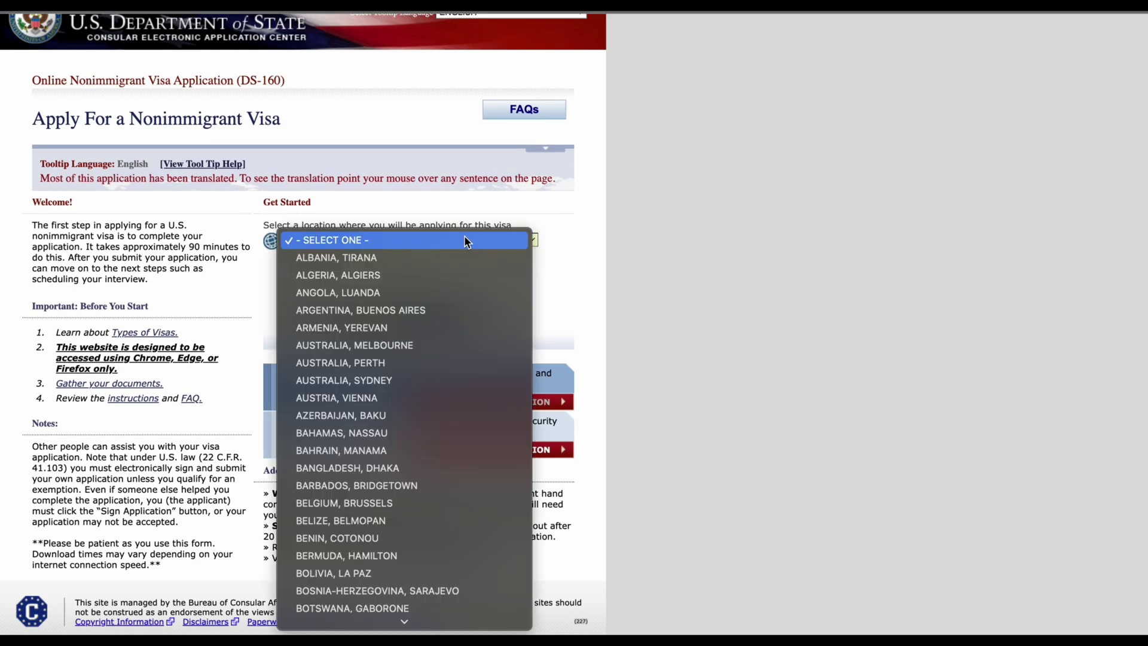
{"action": "type", "text": "nig"}
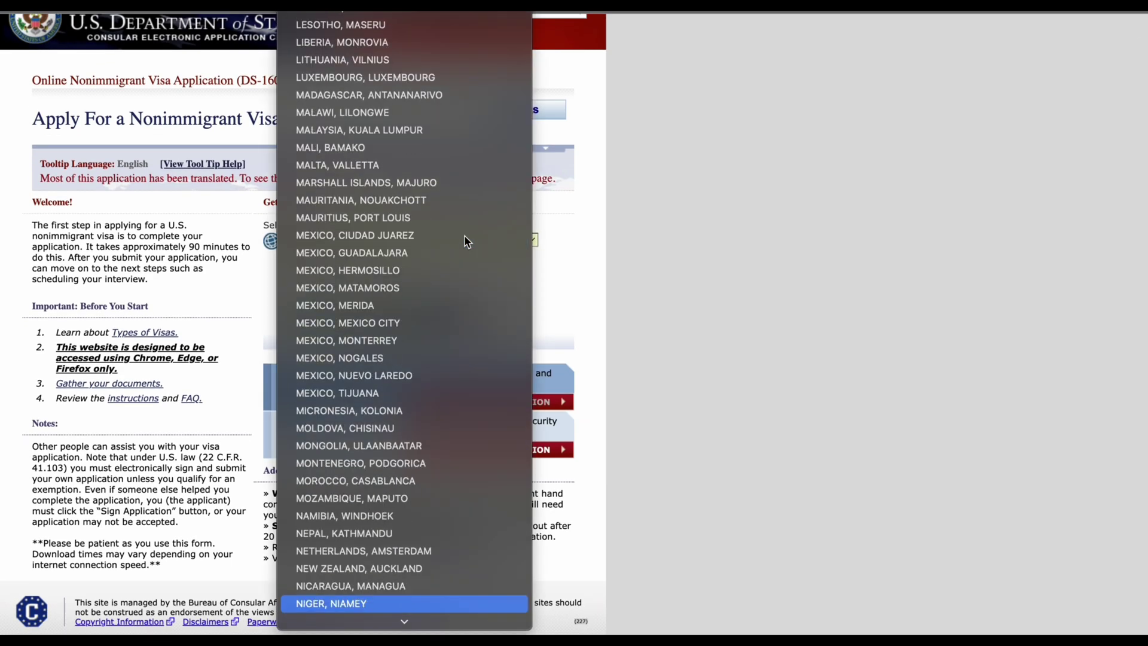
{"action": "key", "text": "Down"}
{"action": "key", "text": "Down"}
{"action": "key", "text": "Down"}
{"action": "key", "text": "Up"}
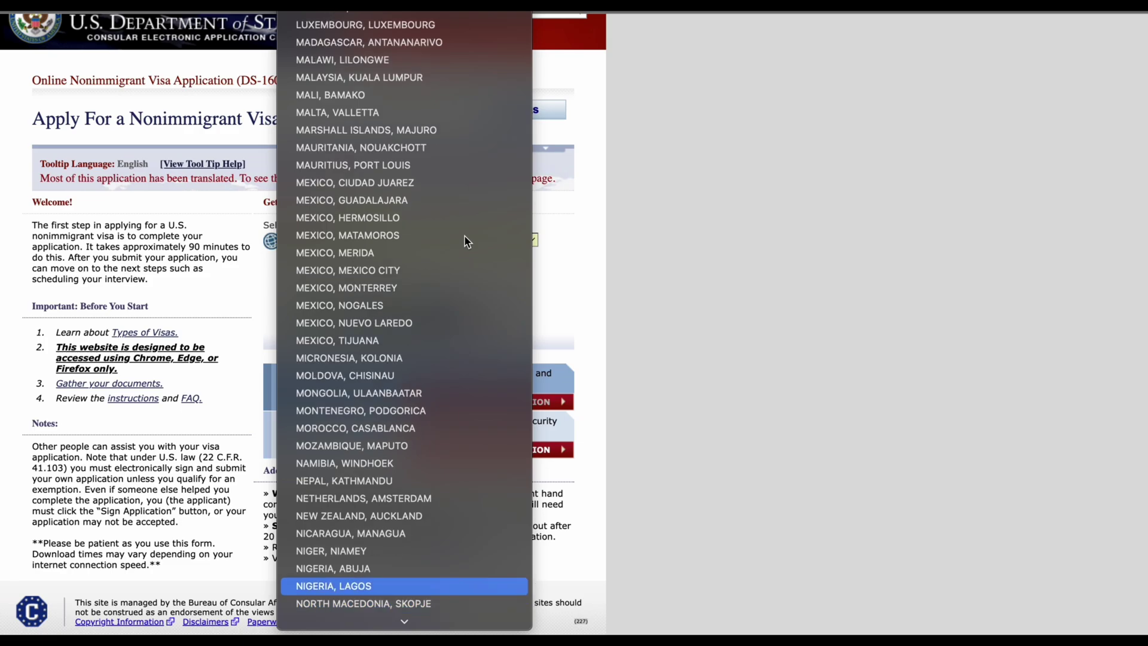
{"action": "key", "text": "Return"}
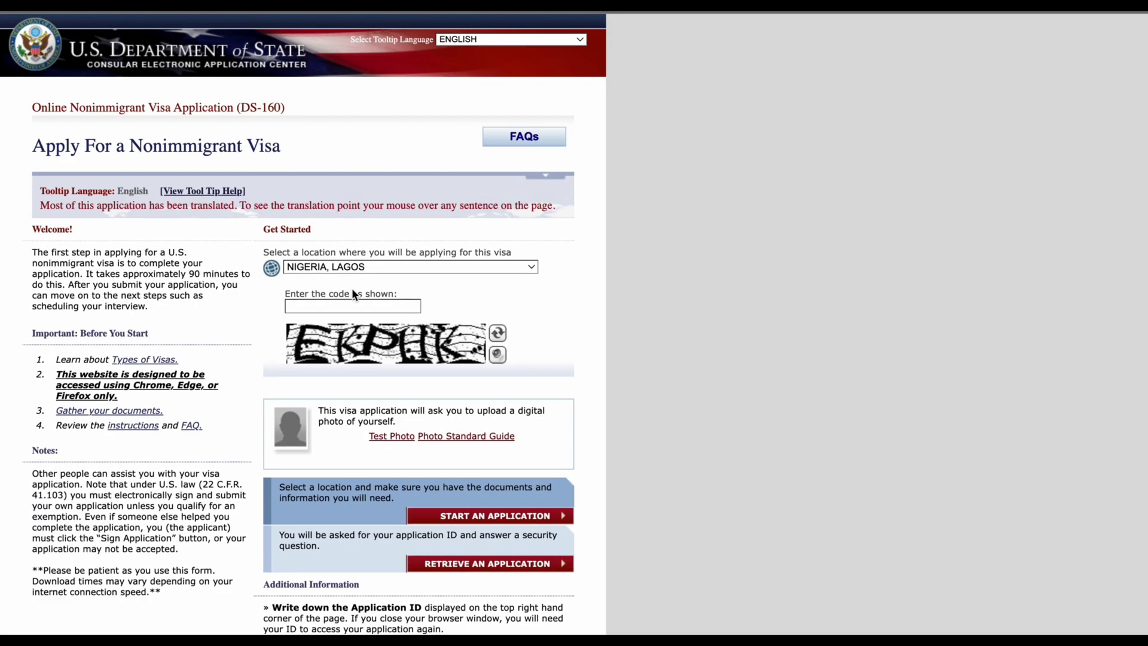
Step: Enter captcha code EKPHK and start a new application
{"action": "left_click", "coordinate": [349, 305]}
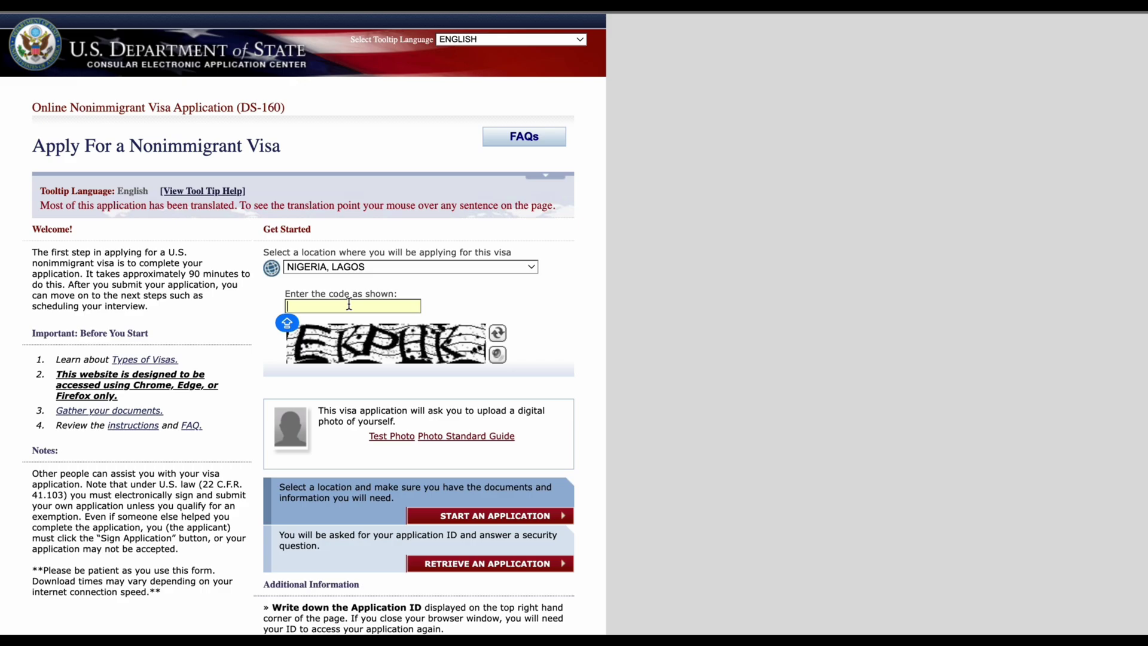
{"action": "type", "text": "EKPHK"}
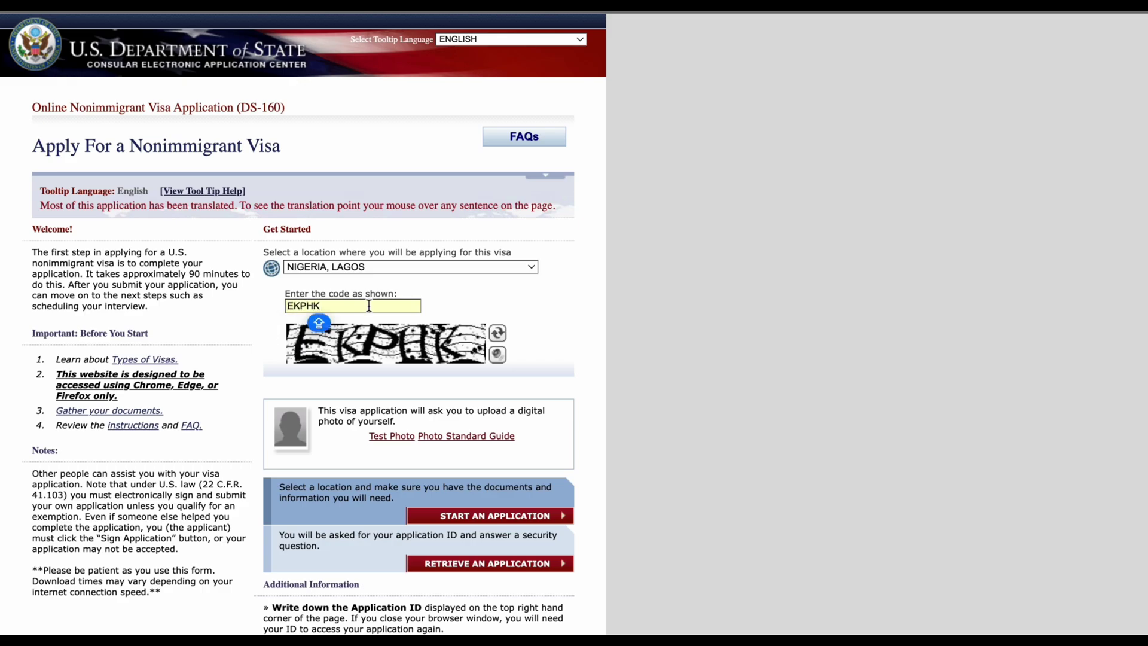
{"action": "scroll", "coordinate": [521, 469], "scroll_direction": "down", "scroll_amount": 1}
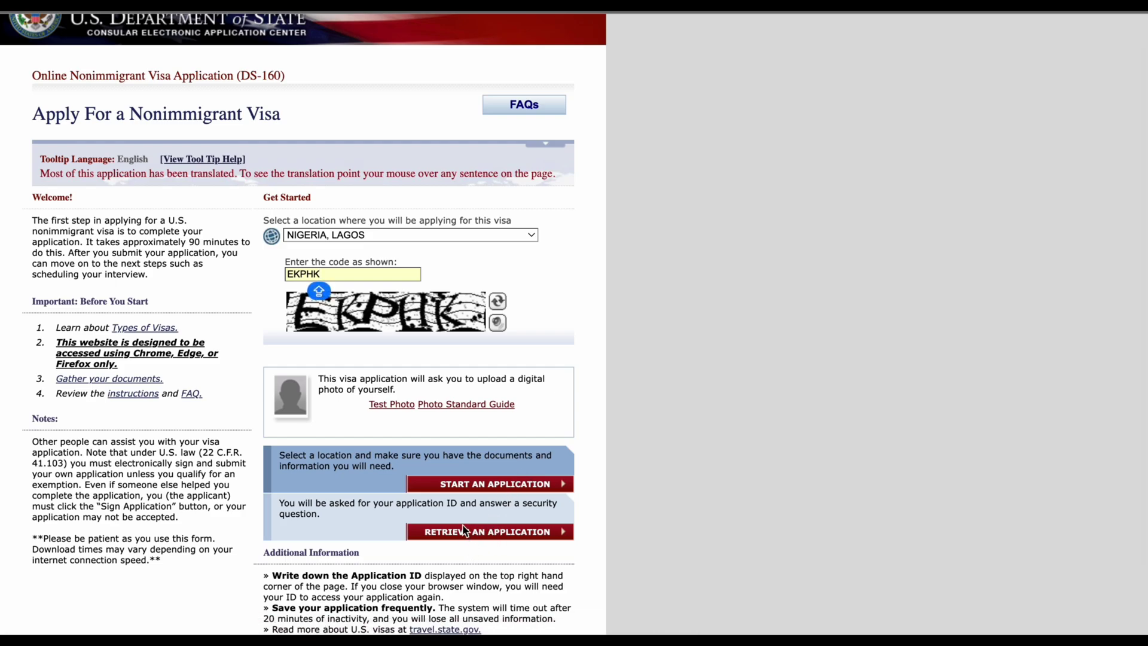
{"action": "left_click", "coordinate": [466, 485]}
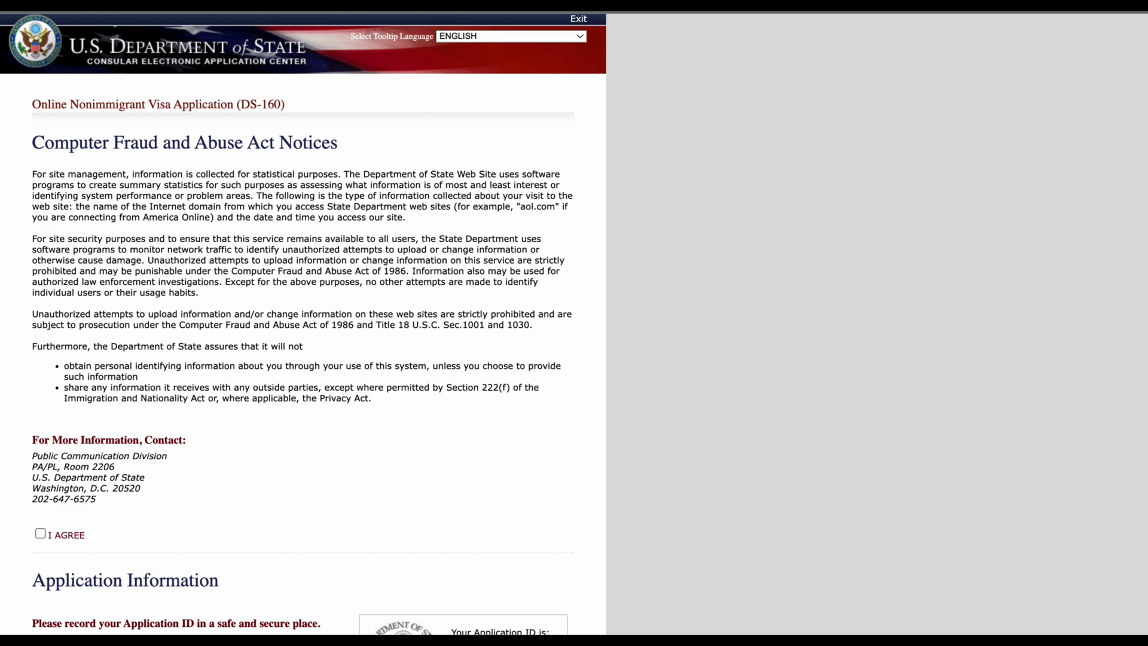
Step: Tick I AGREE on the Computer Fraud and Abuse Act notices
{"action": "scroll", "coordinate": [189, 416], "scroll_direction": "down", "scroll_amount": 3}
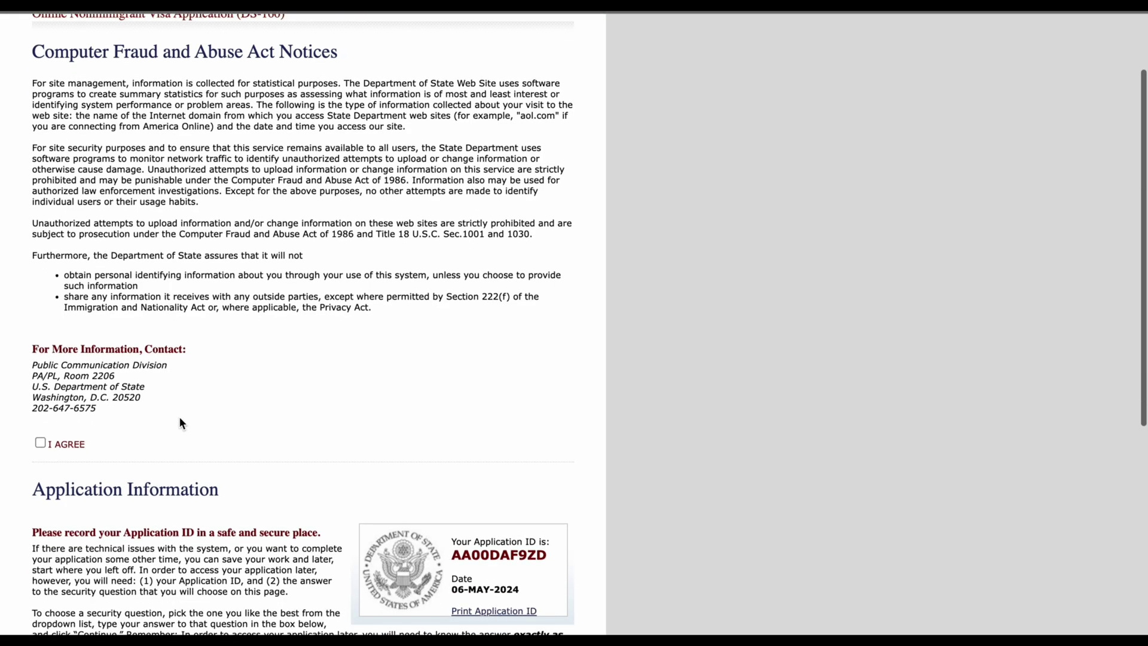
{"action": "left_click", "coordinate": [40, 443]}
{"action": "scroll", "coordinate": [218, 332], "scroll_direction": "up", "scroll_amount": 3}
{"action": "scroll", "coordinate": [219, 333], "scroll_direction": "down", "scroll_amount": 10}
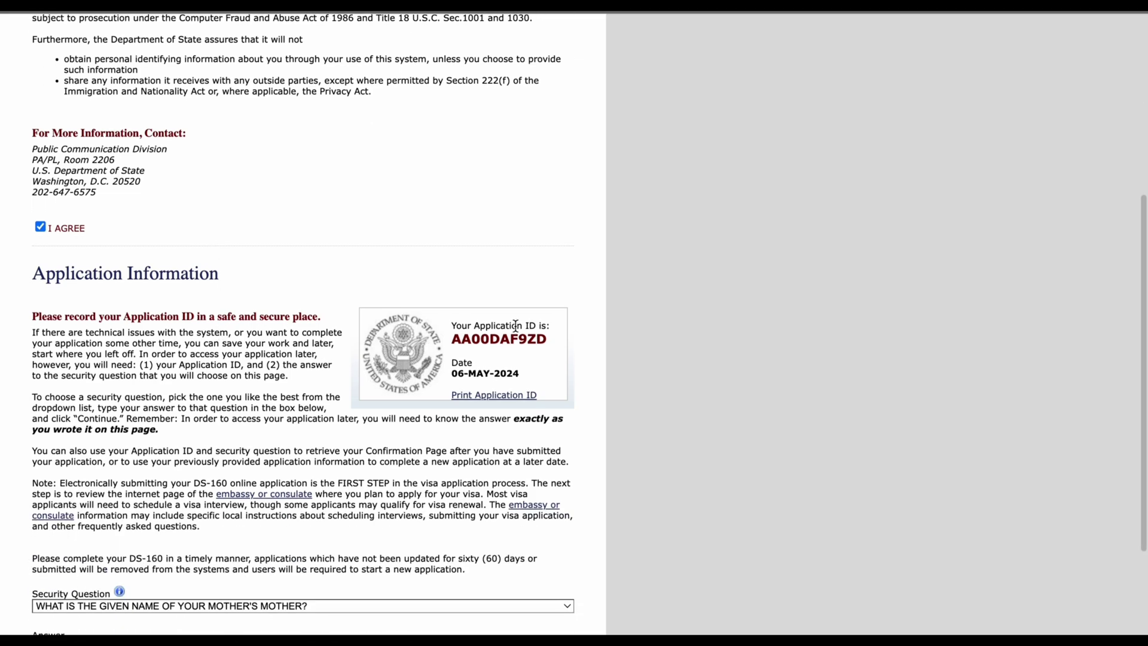
Step: Select the Application ID and copy it to the clipboard
{"action": "left_click_drag", "start_coordinate": [549, 338], "coordinate": [456, 338]}
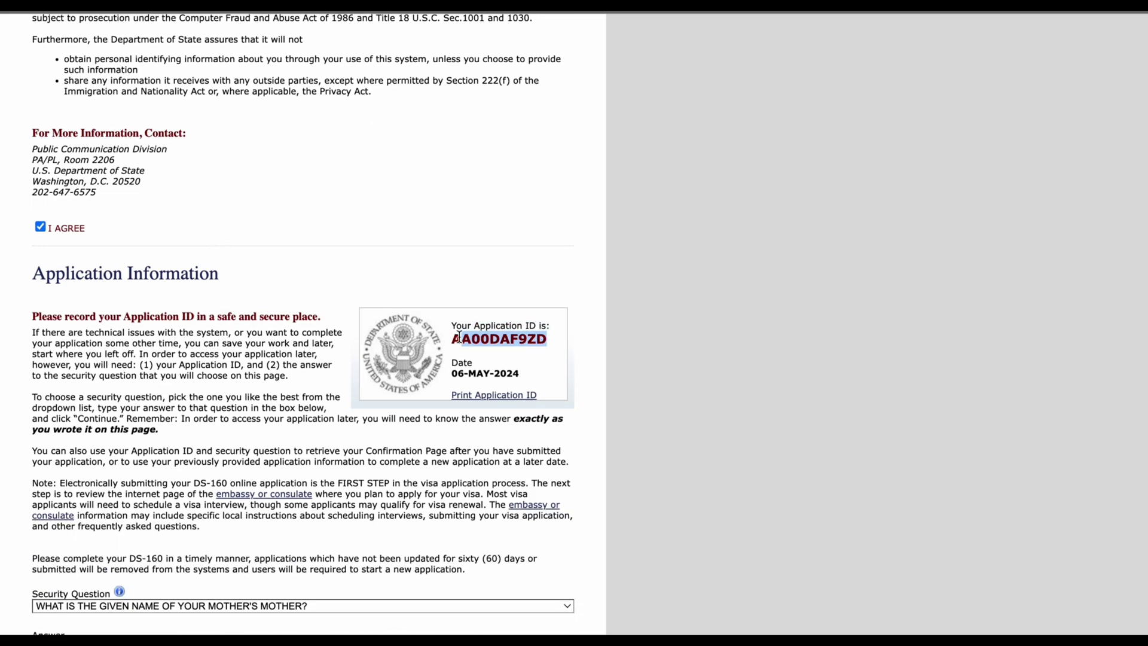
{"action": "right_click", "coordinate": [480, 334]}
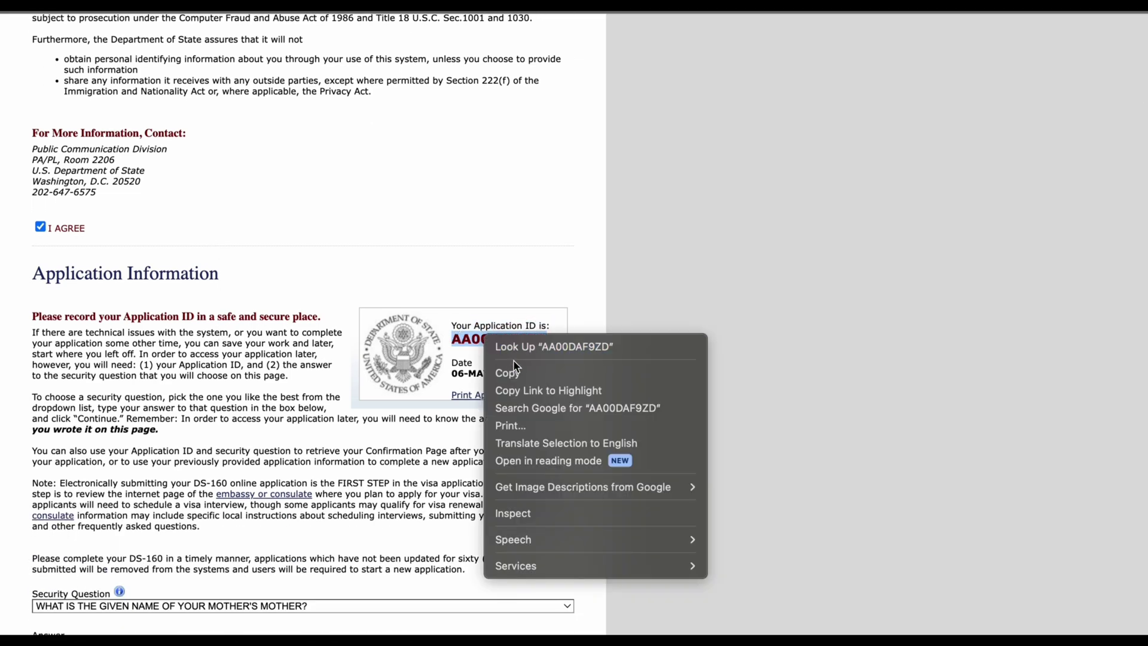
{"action": "left_click", "coordinate": [515, 370]}
Step: Fill the security question answer from the saved autofill suggestion
{"action": "scroll", "coordinate": [515, 371], "scroll_direction": "down", "scroll_amount": 1}
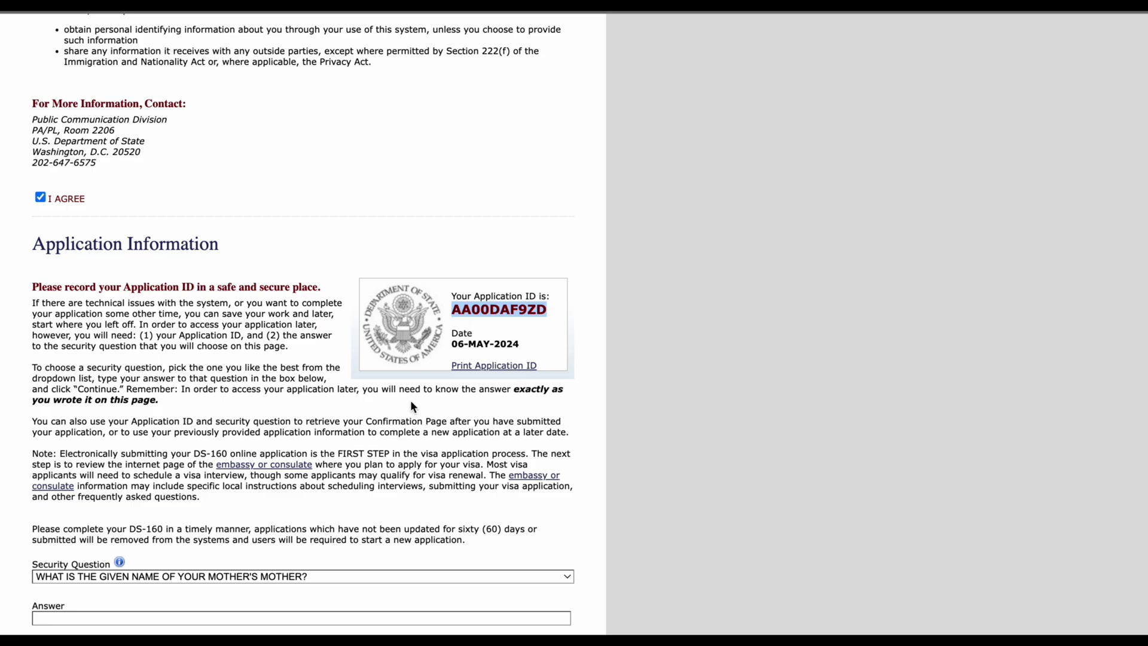
{"action": "scroll", "coordinate": [410, 400], "scroll_direction": "down", "scroll_amount": 2}
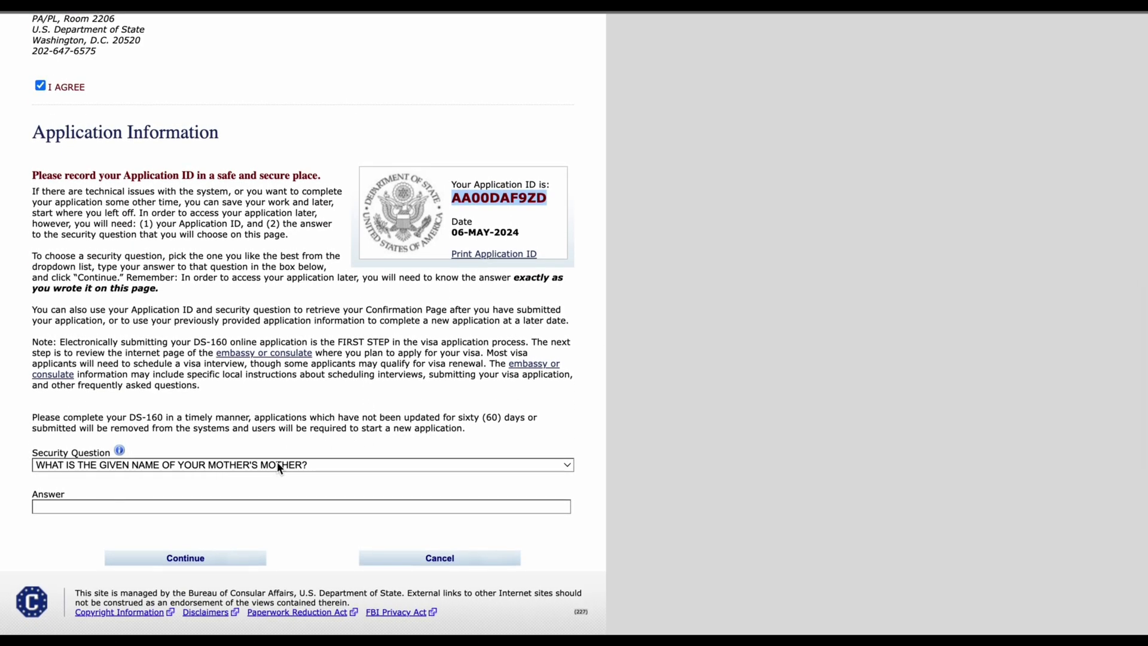
{"action": "left_click", "coordinate": [193, 506]}
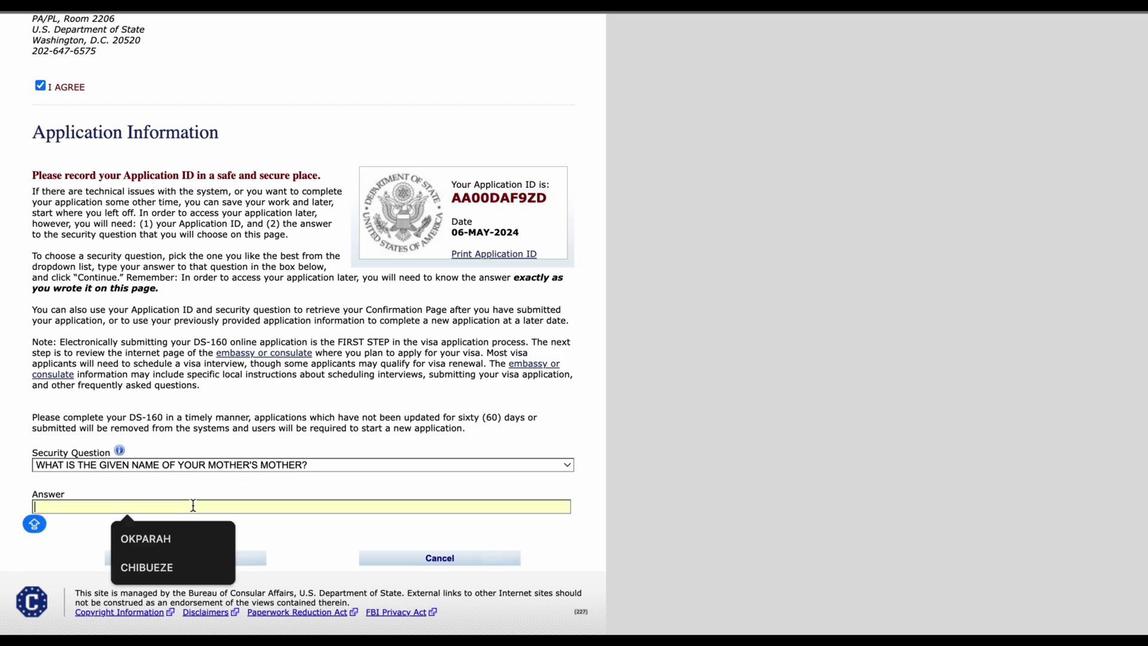
{"action": "left_click", "coordinate": [163, 567]}
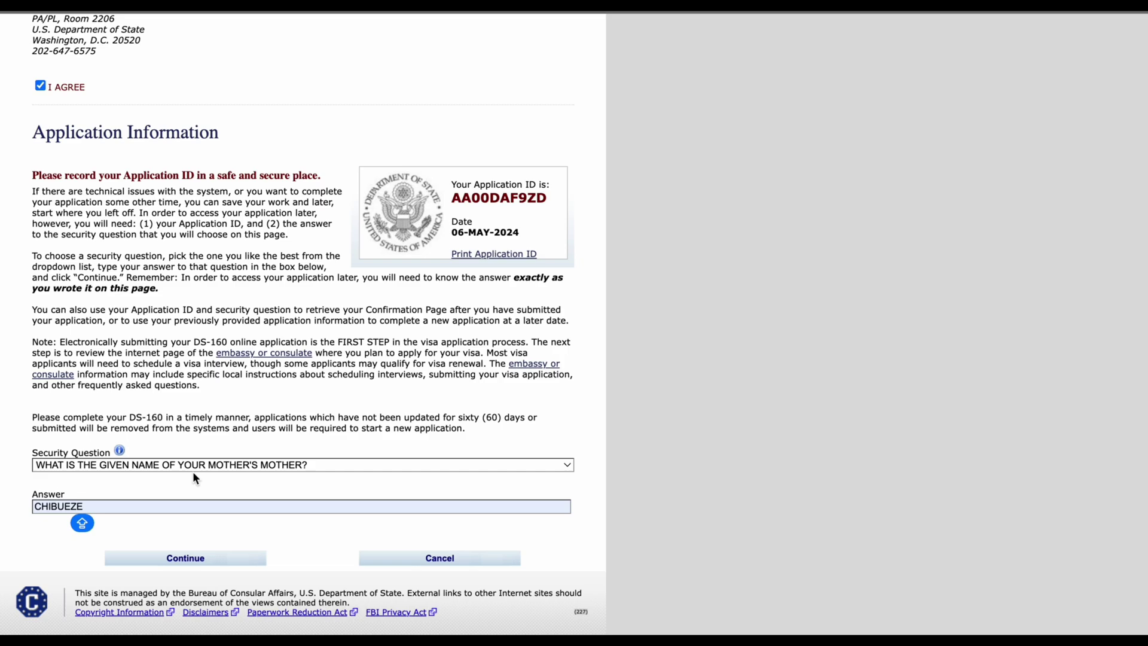
{"action": "key", "text": "Caps_Lock"}
Step: Continue to Personal Information 1 and enter the applicant's surname and given names
{"action": "left_click", "coordinate": [186, 559]}
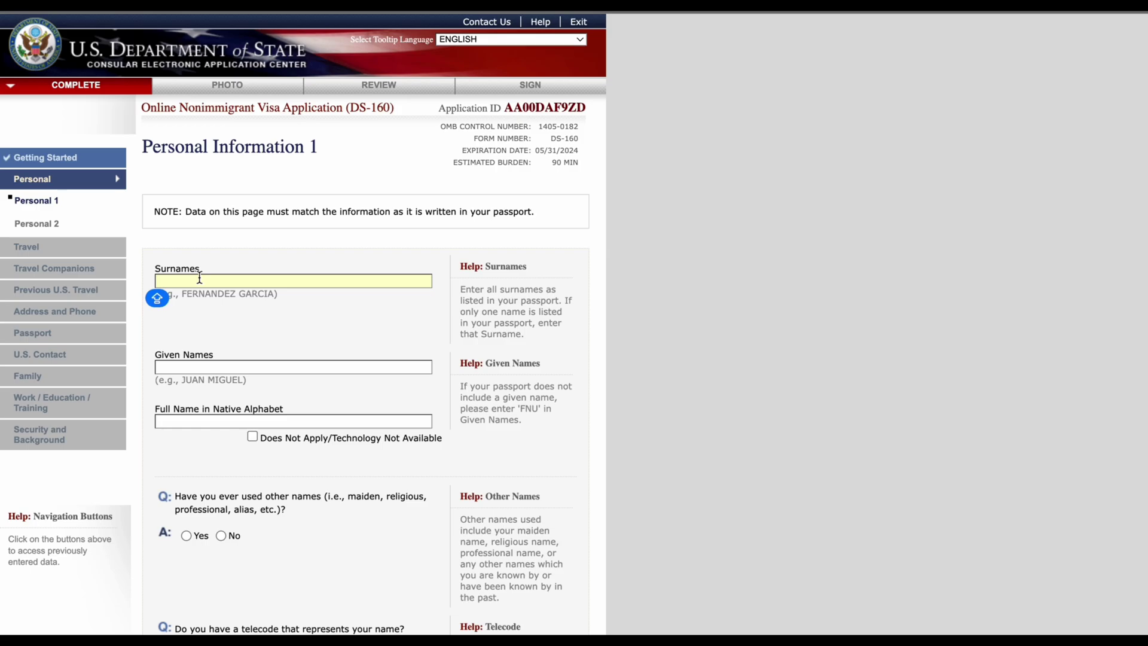
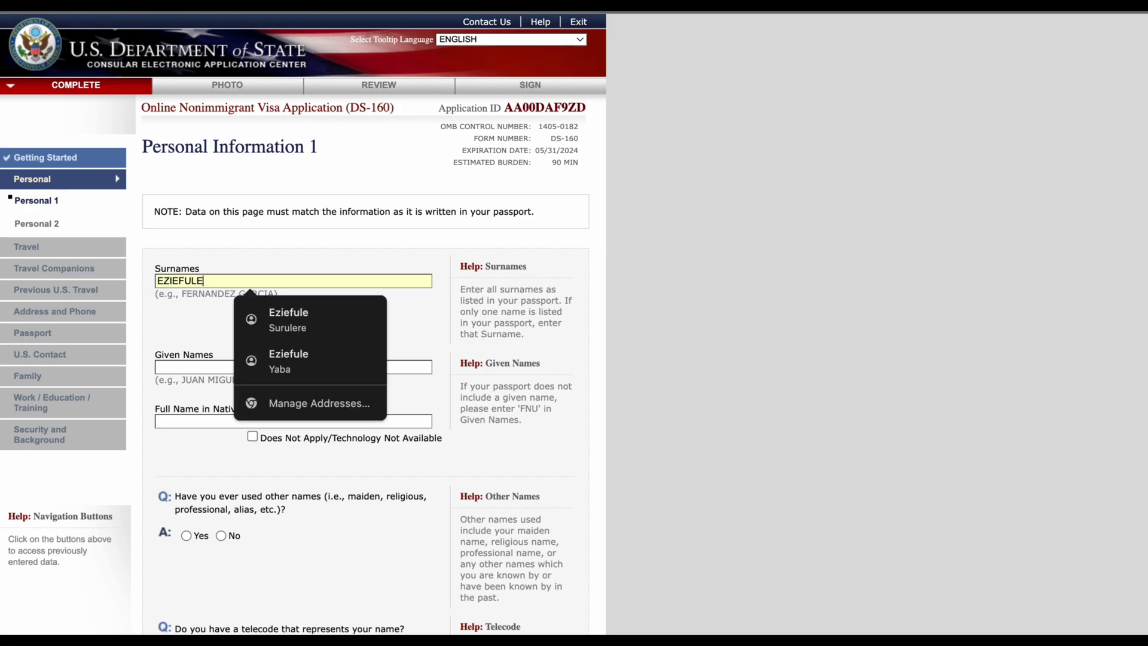
{"action": "key", "text": "Tab"}
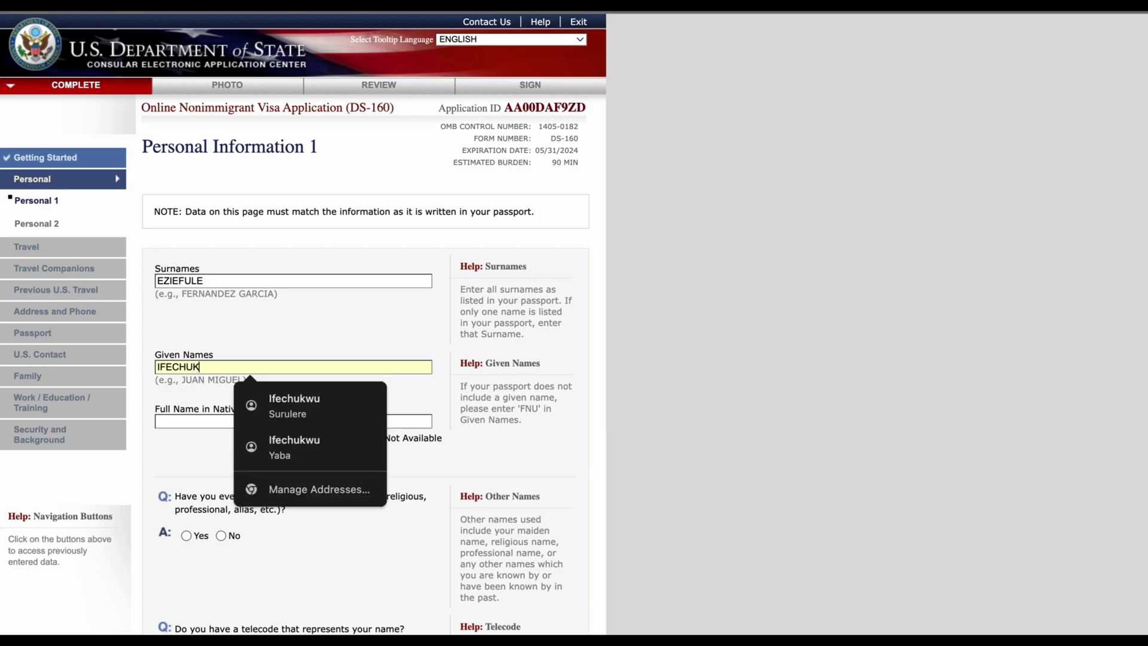
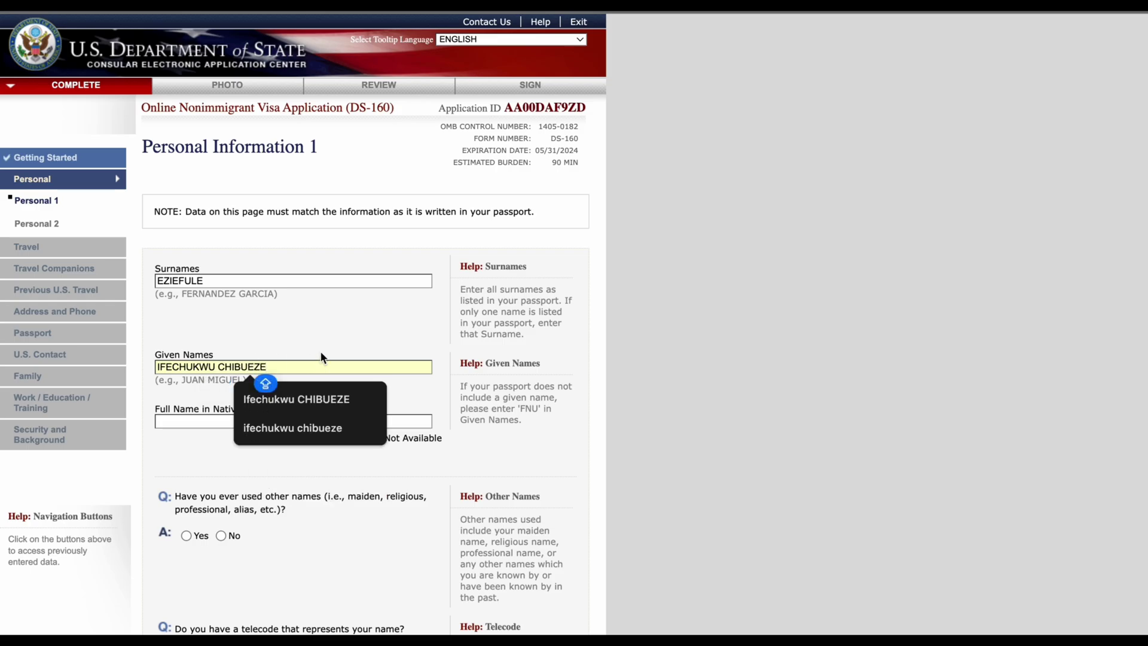
{"action": "left_click", "coordinate": [328, 372]}
Step: Tick Does Not Apply/Technology Not Available for the native-alphabet full name
{"action": "scroll", "coordinate": [308, 412], "scroll_direction": "down", "scroll_amount": 4}
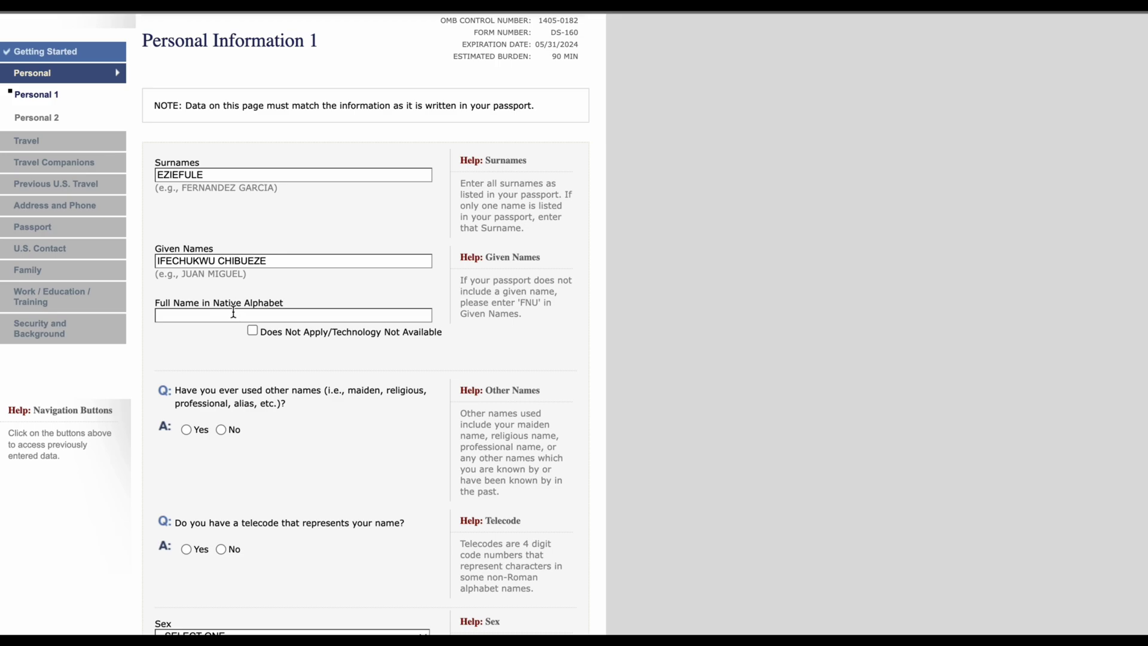
{"action": "left_click", "coordinate": [233, 314]}
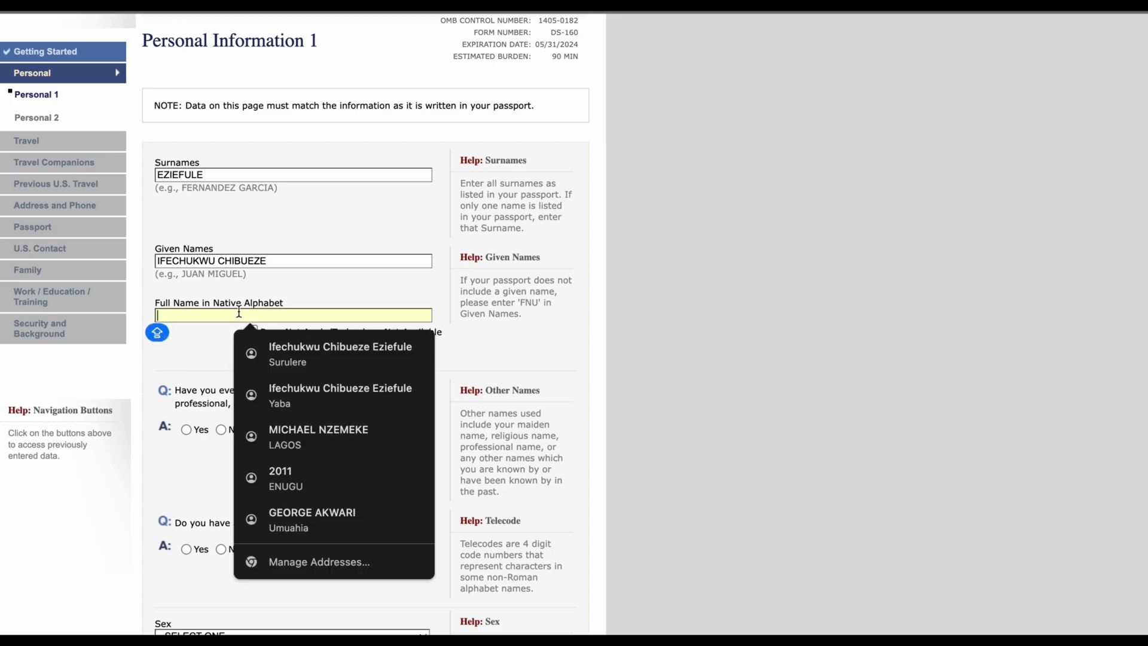
{"action": "left_click", "coordinate": [208, 339]}
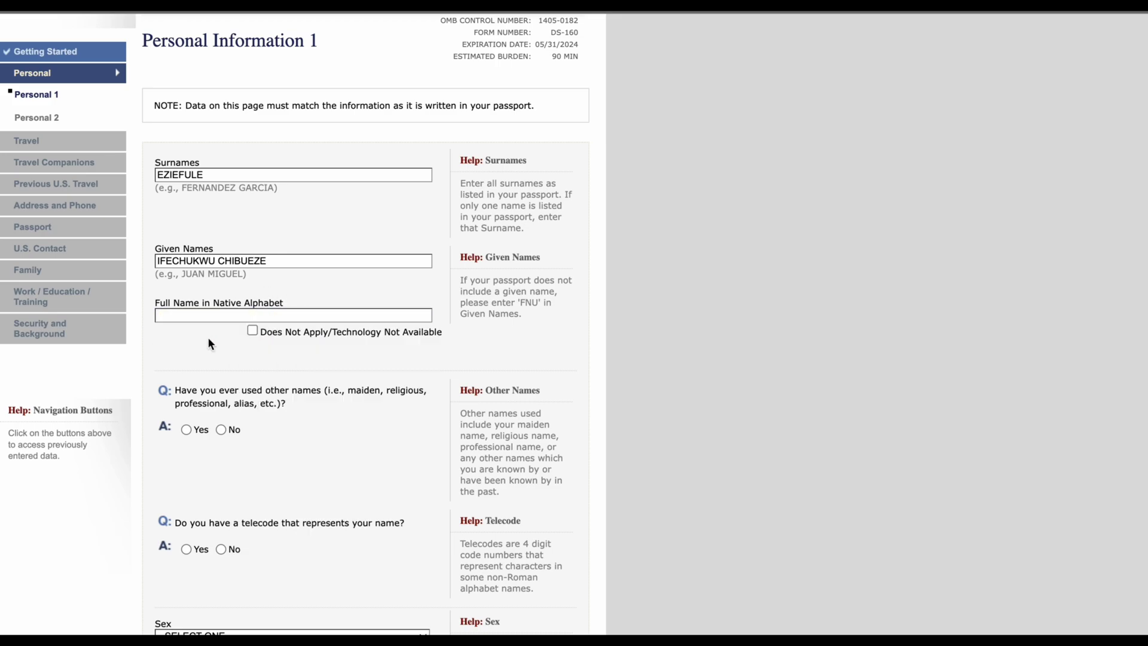
{"action": "left_click", "coordinate": [253, 331]}
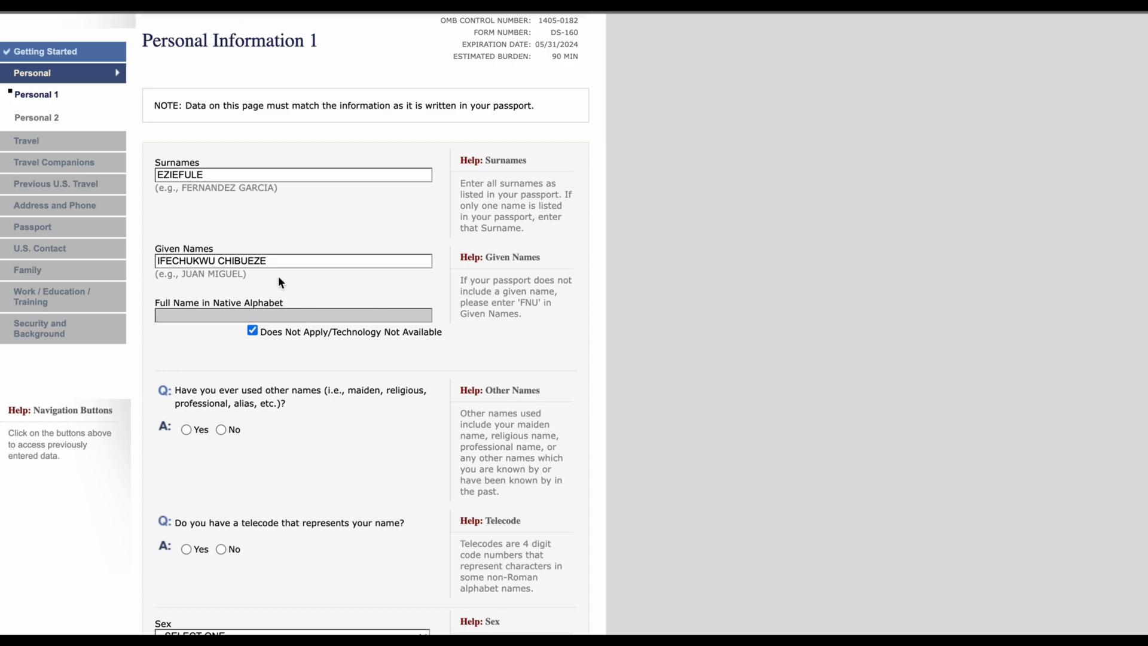
{"action": "scroll", "coordinate": [300, 362], "scroll_direction": "down", "scroll_amount": 2}
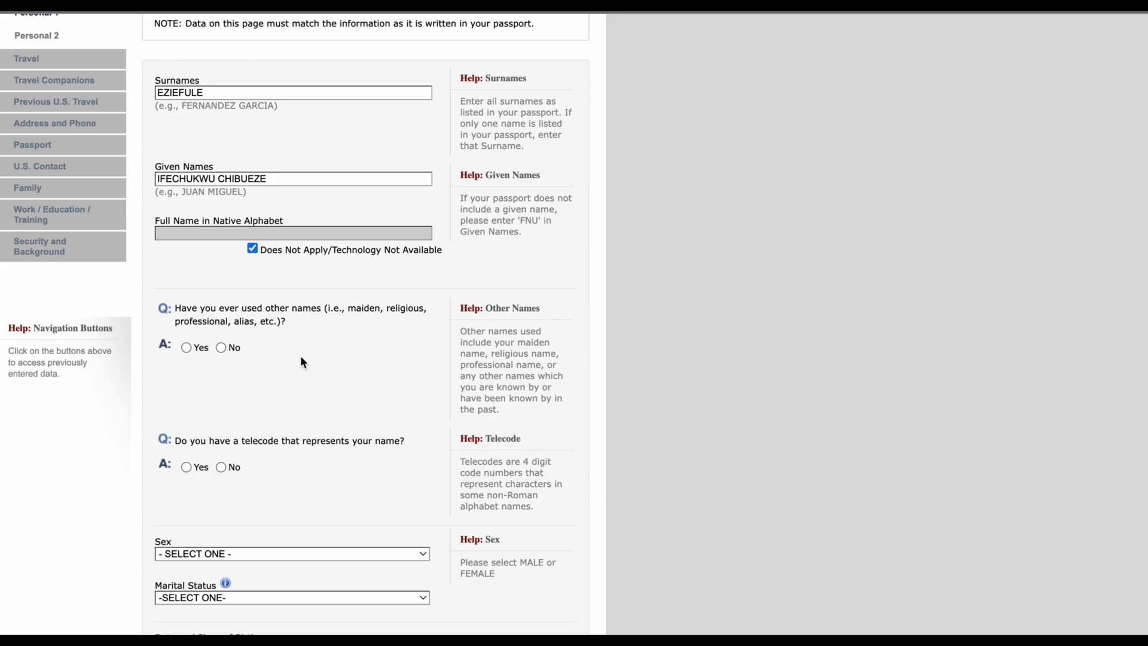
Step: Answer No to having used other names and to having a telecode
{"action": "scroll", "coordinate": [302, 362], "scroll_direction": "down", "scroll_amount": 1}
{"action": "scroll", "coordinate": [300, 362], "scroll_direction": "down", "scroll_amount": 1}
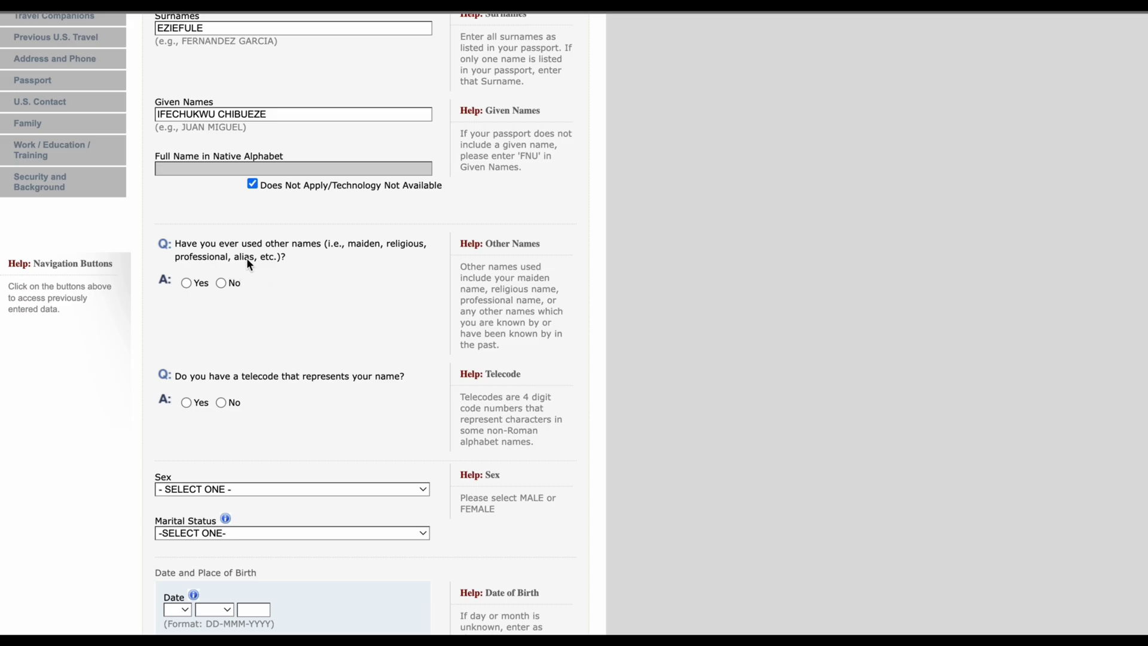
{"action": "left_click", "coordinate": [221, 283]}
{"action": "scroll", "coordinate": [373, 420], "scroll_direction": "down", "scroll_amount": 5}
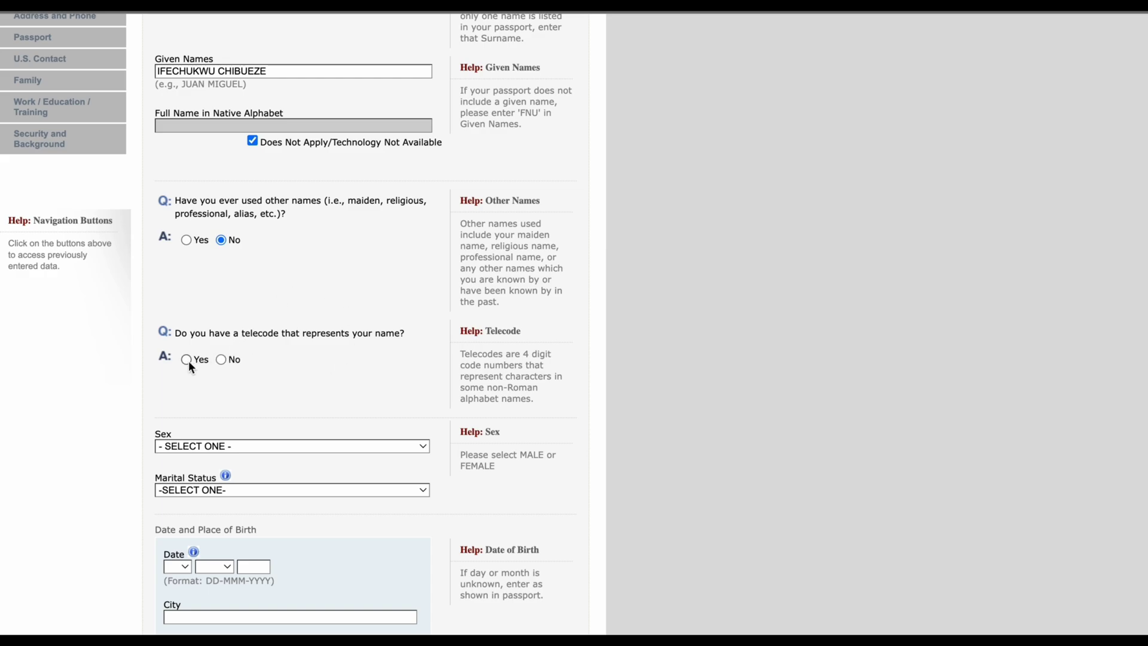
{"action": "left_click", "coordinate": [222, 360]}
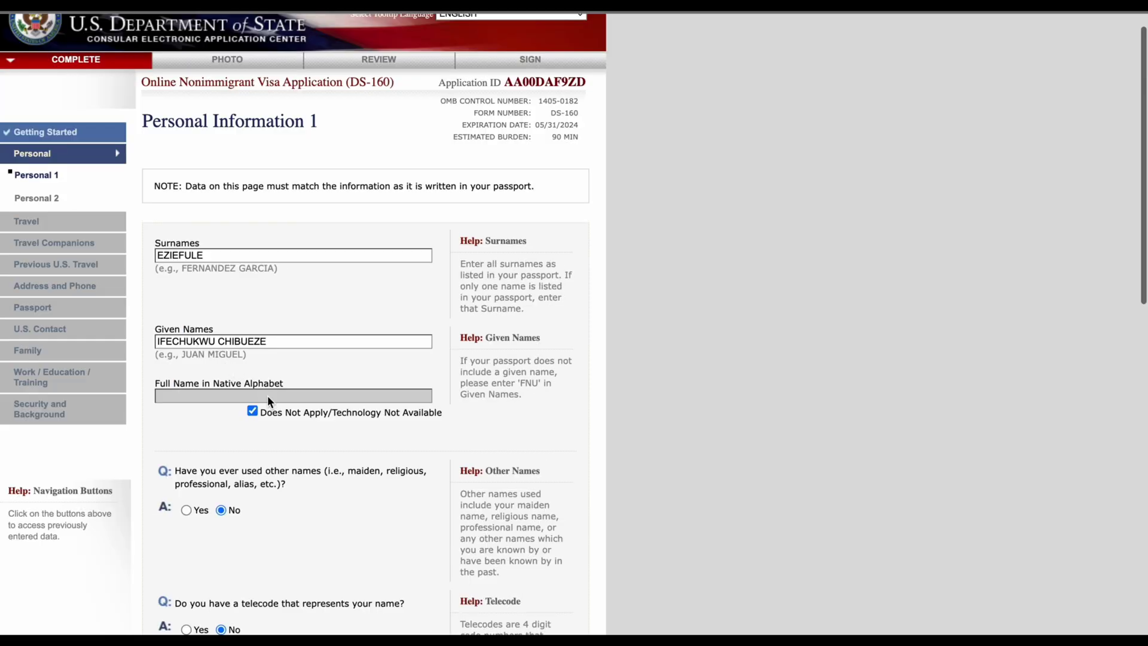
Step: Set sex to MALE and marital status to SINGLE
{"action": "scroll", "coordinate": [267, 396], "scroll_direction": "down", "scroll_amount": 5}
{"action": "scroll", "coordinate": [267, 359], "scroll_direction": "down", "scroll_amount": 5}
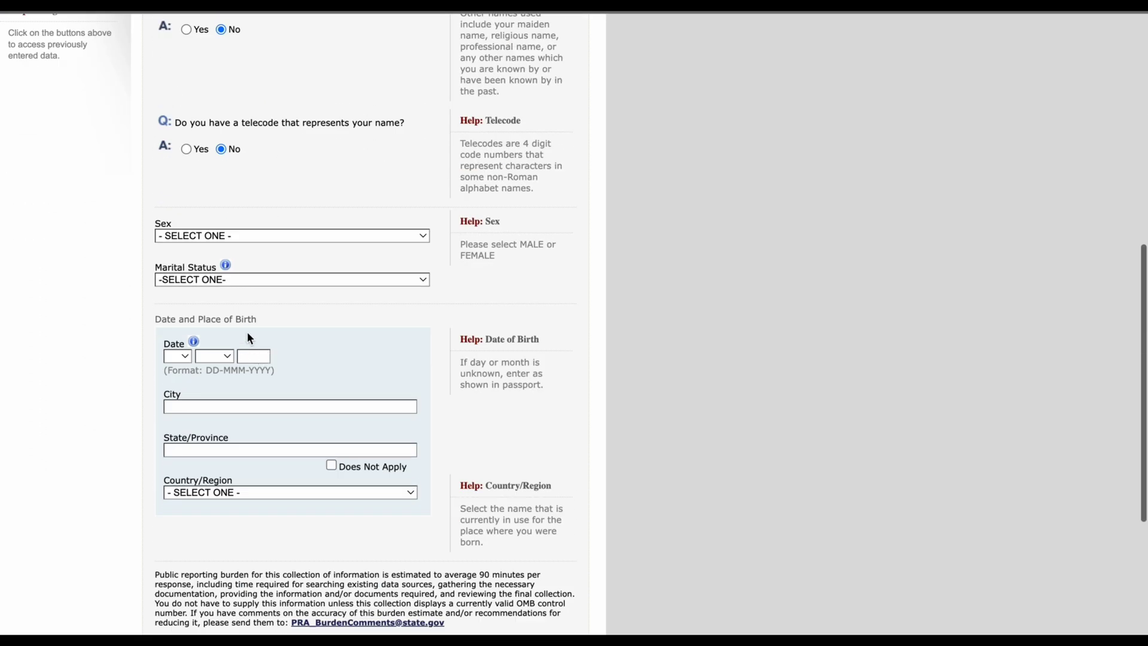
{"action": "left_click", "coordinate": [223, 228]}
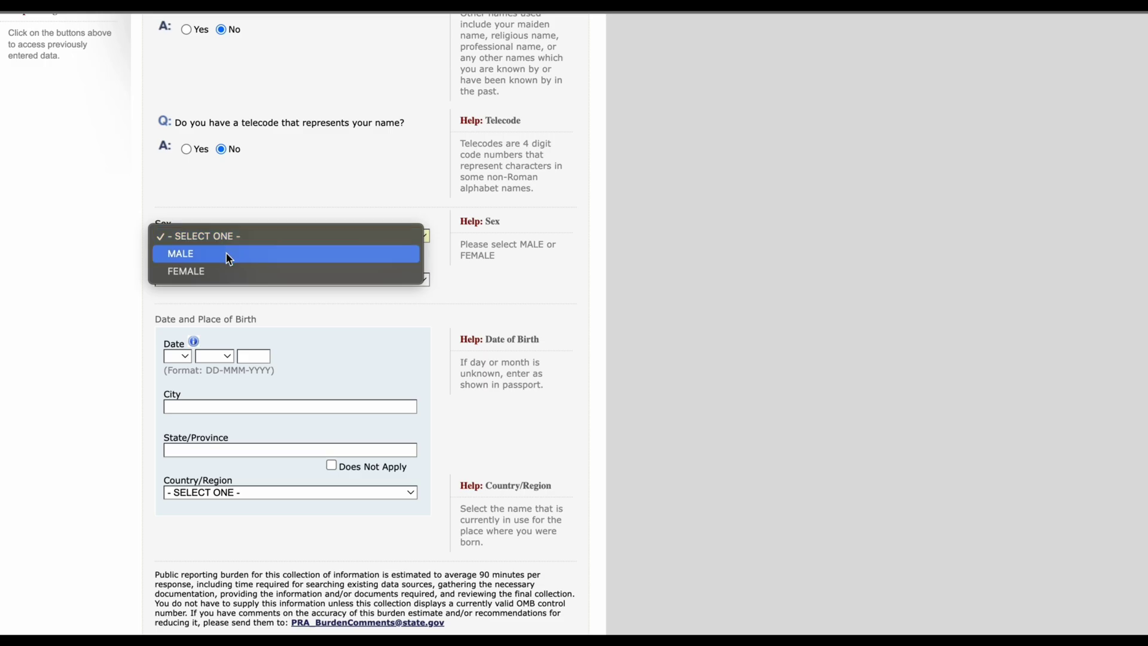
{"action": "left_click", "coordinate": [225, 254]}
{"action": "scroll", "coordinate": [242, 296], "scroll_direction": "down", "scroll_amount": 3}
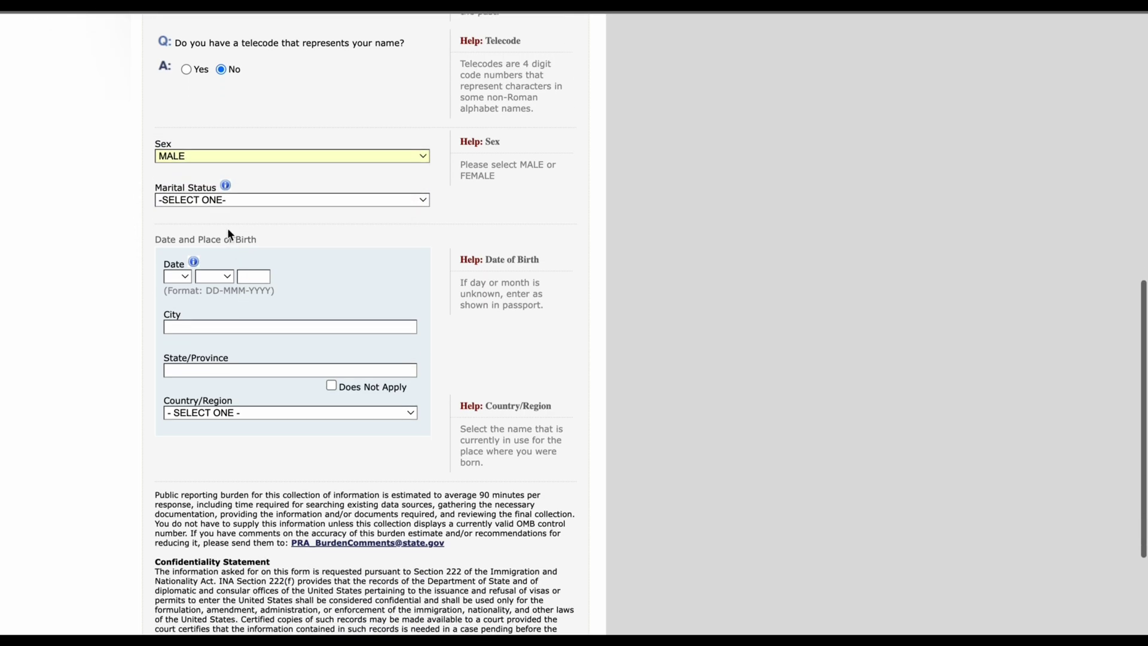
{"action": "left_click", "coordinate": [226, 199]}
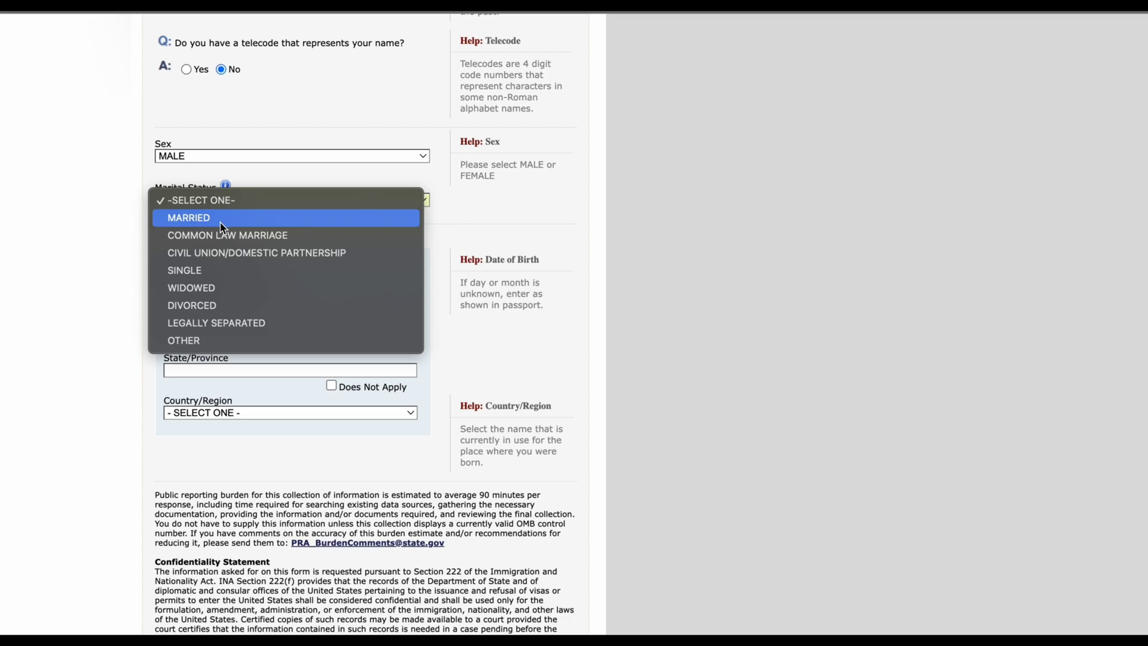
{"action": "left_click", "coordinate": [218, 273]}
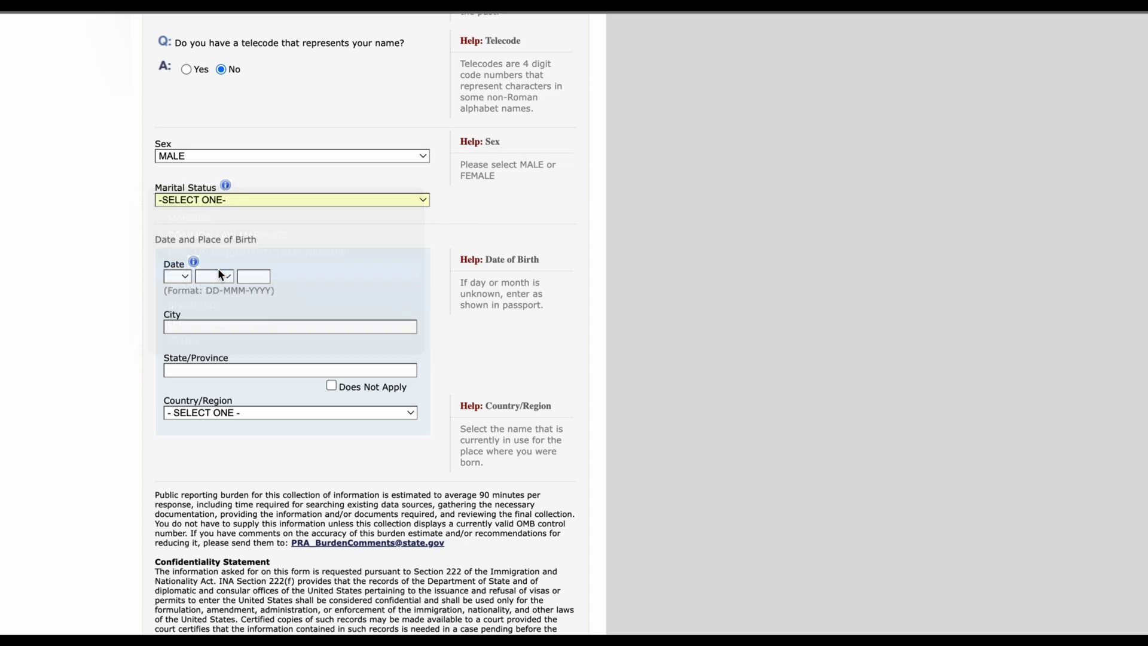
{"action": "left_click", "coordinate": [187, 277]}
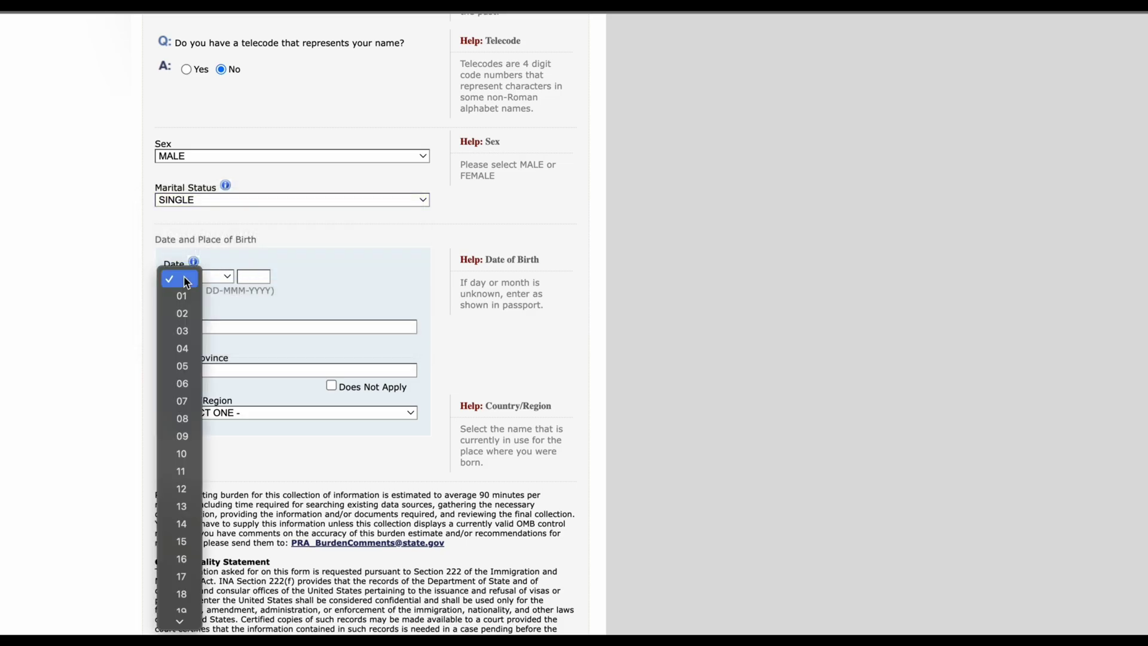
{"action": "left_click", "coordinate": [180, 368]}
{"action": "left_click", "coordinate": [225, 275]}
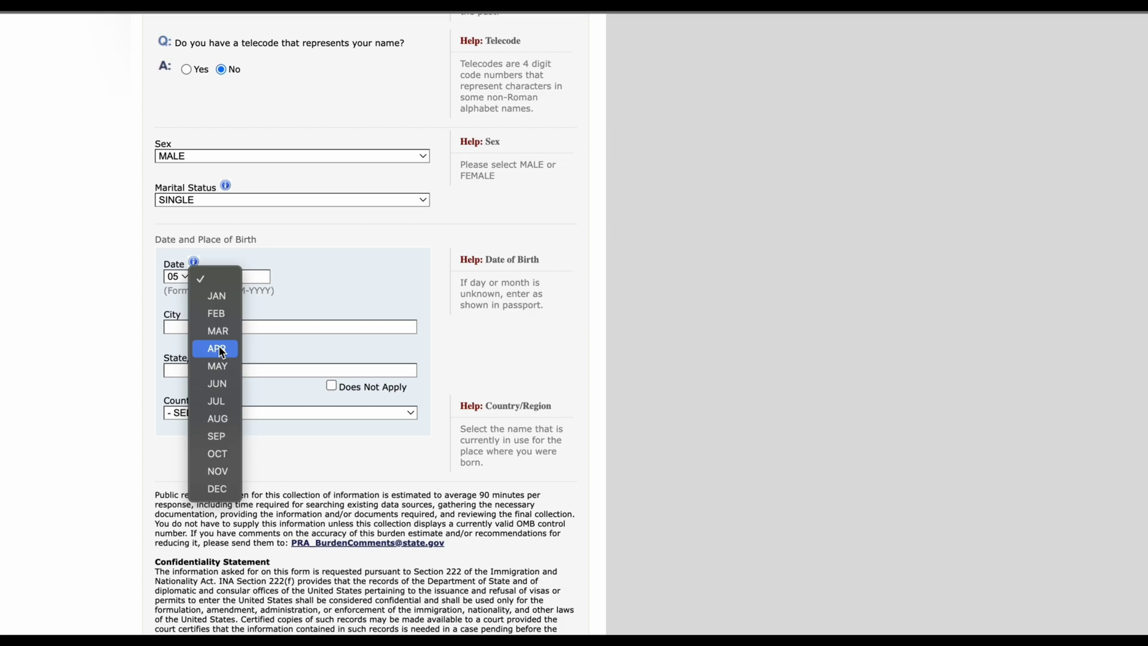
{"action": "left_click", "coordinate": [221, 350]}
{"action": "left_click", "coordinate": [252, 278]}
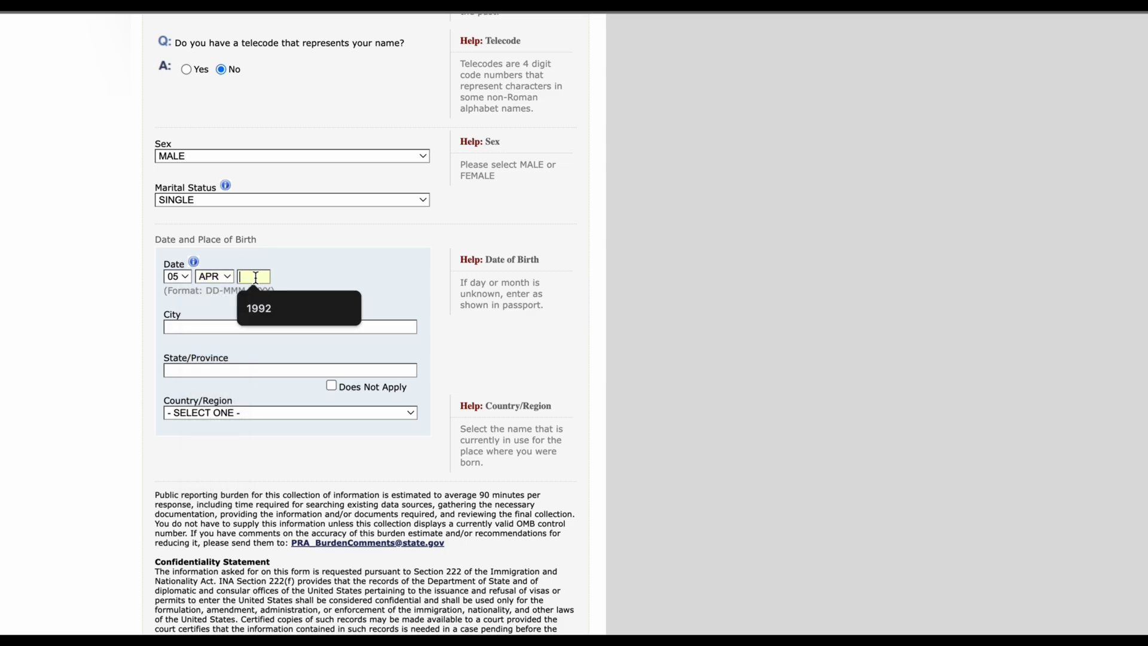
{"action": "type", "text": "1998"}
{"action": "left_click", "coordinate": [318, 263]}
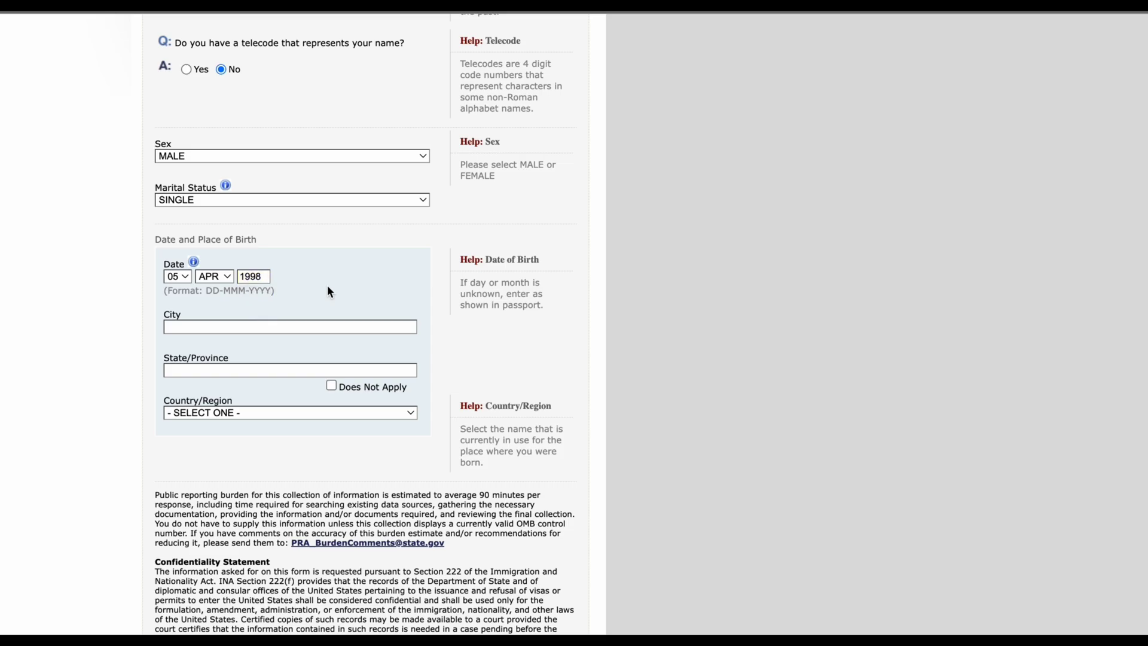
Step: Enter OWERRI as city of birth and IMO as state/province
{"action": "left_click", "coordinate": [301, 329]}
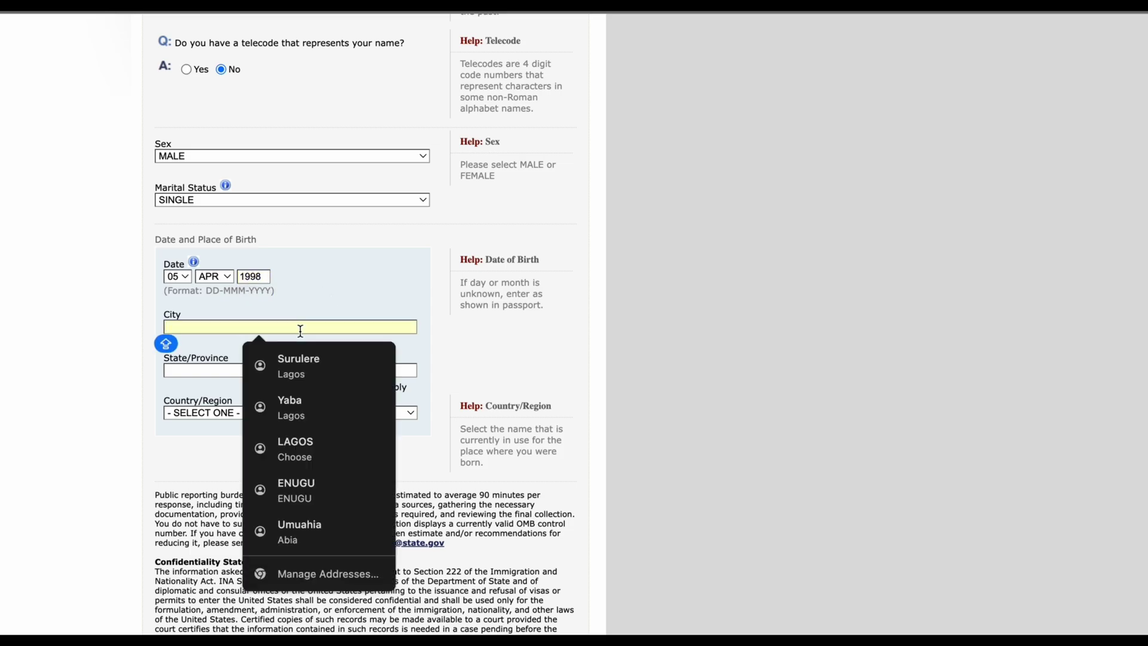
{"action": "type", "text": "OWERRI"}
{"action": "left_click", "coordinate": [318, 375]}
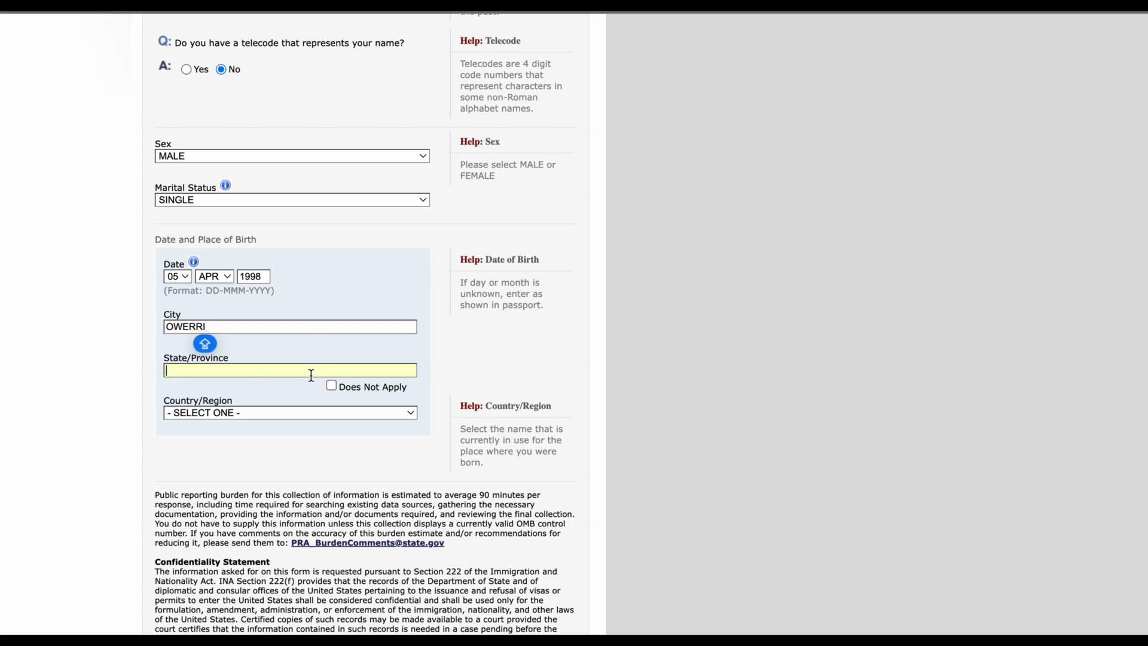
{"action": "left_click", "coordinate": [311, 375]}
{"action": "type", "text": "IMO"}
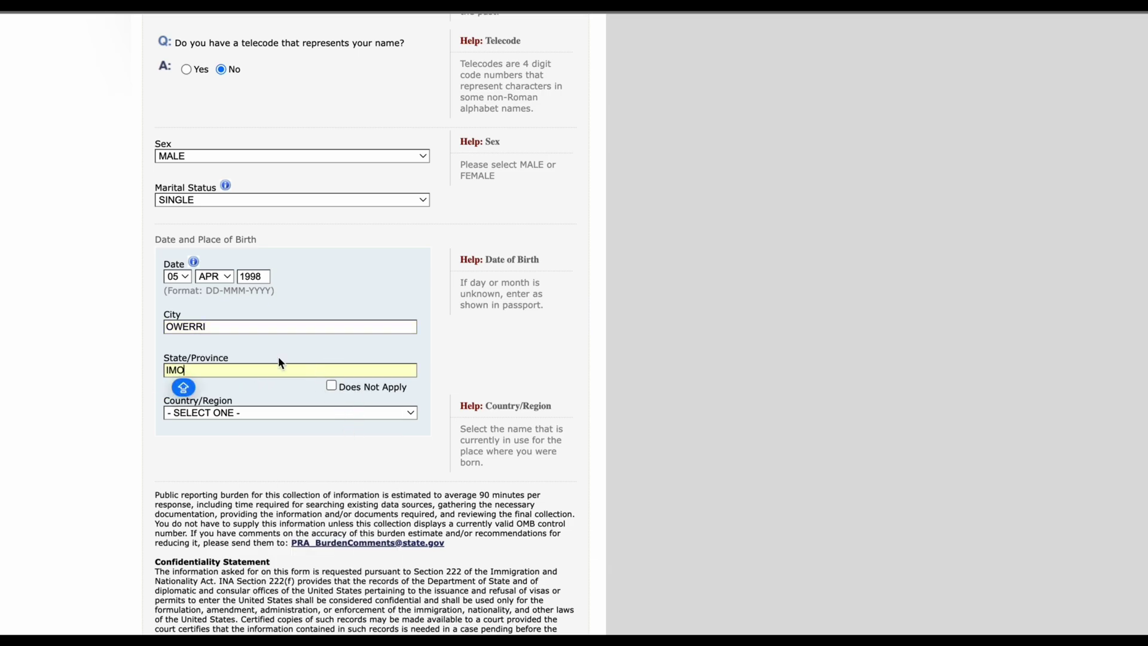
{"action": "left_click", "coordinate": [446, 384]}
Step: Select NIGERIA as the country of birth
{"action": "scroll", "coordinate": [435, 438], "scroll_direction": "down", "scroll_amount": 3}
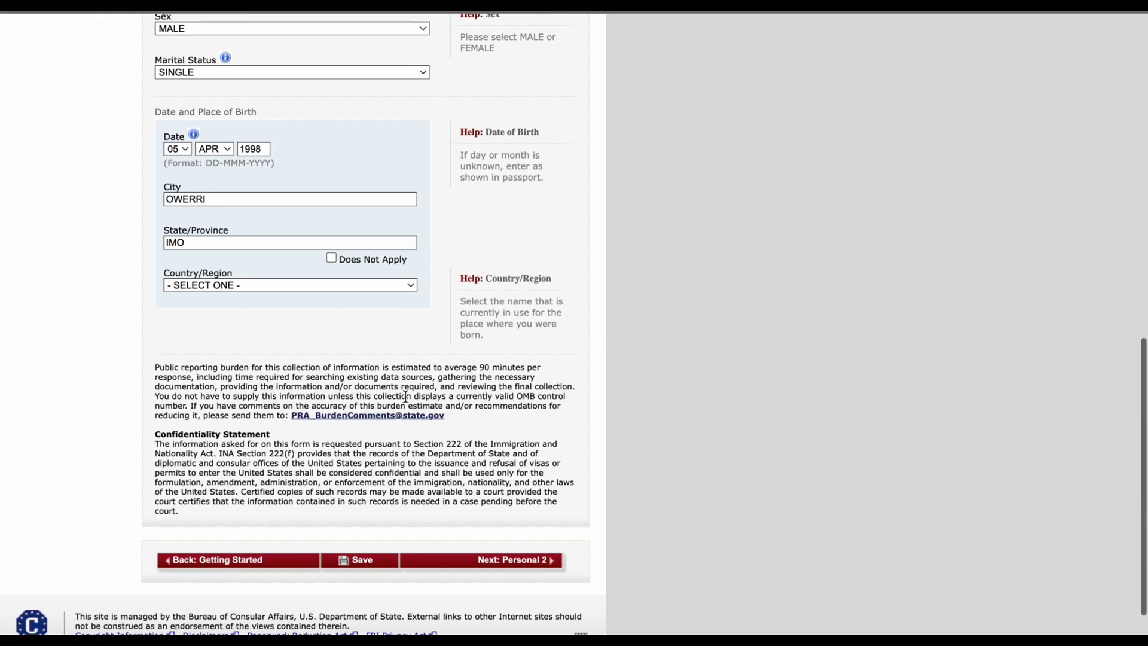
{"action": "left_click", "coordinate": [334, 286]}
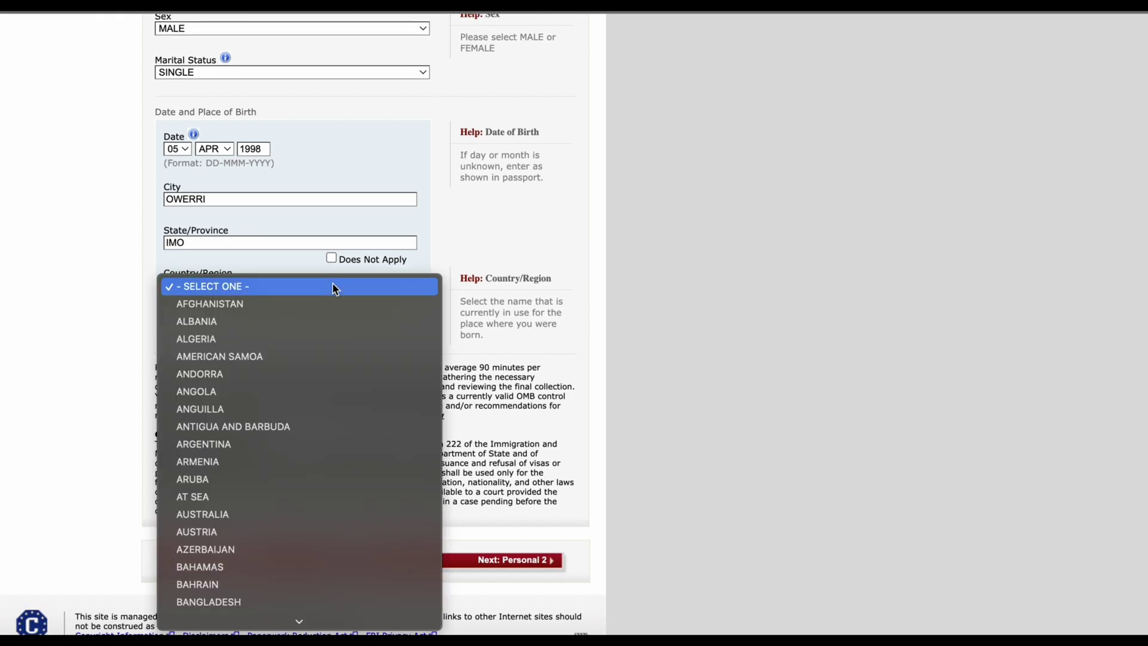
{"action": "type", "text": "niger"}
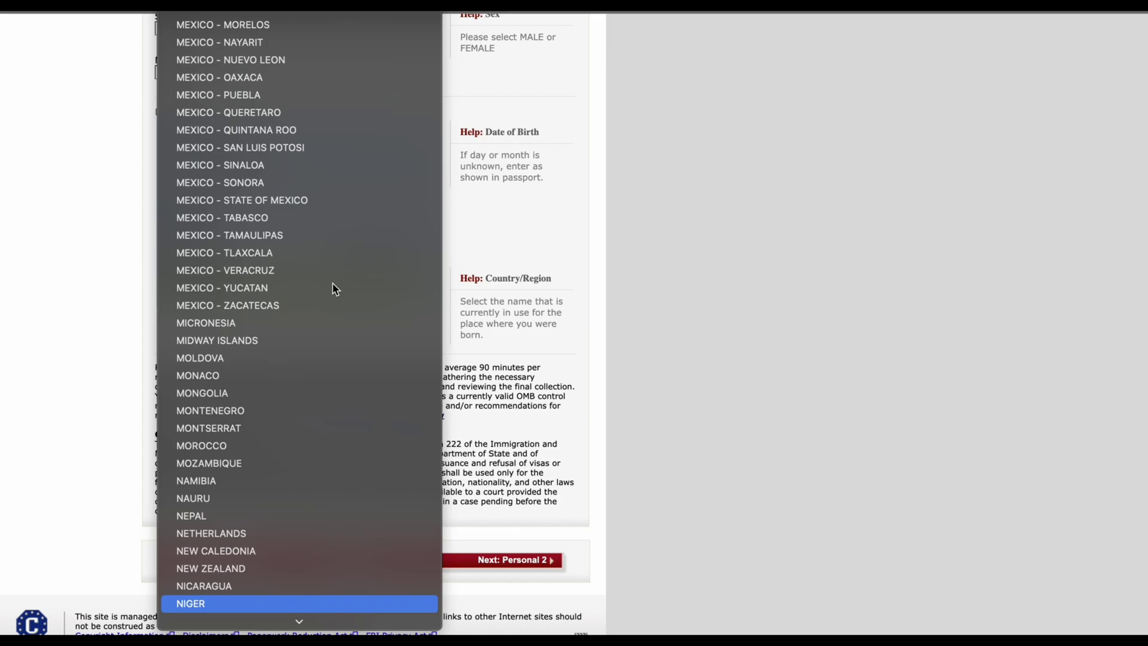
{"action": "key", "text": "Down"}
{"action": "key", "text": "Return"}
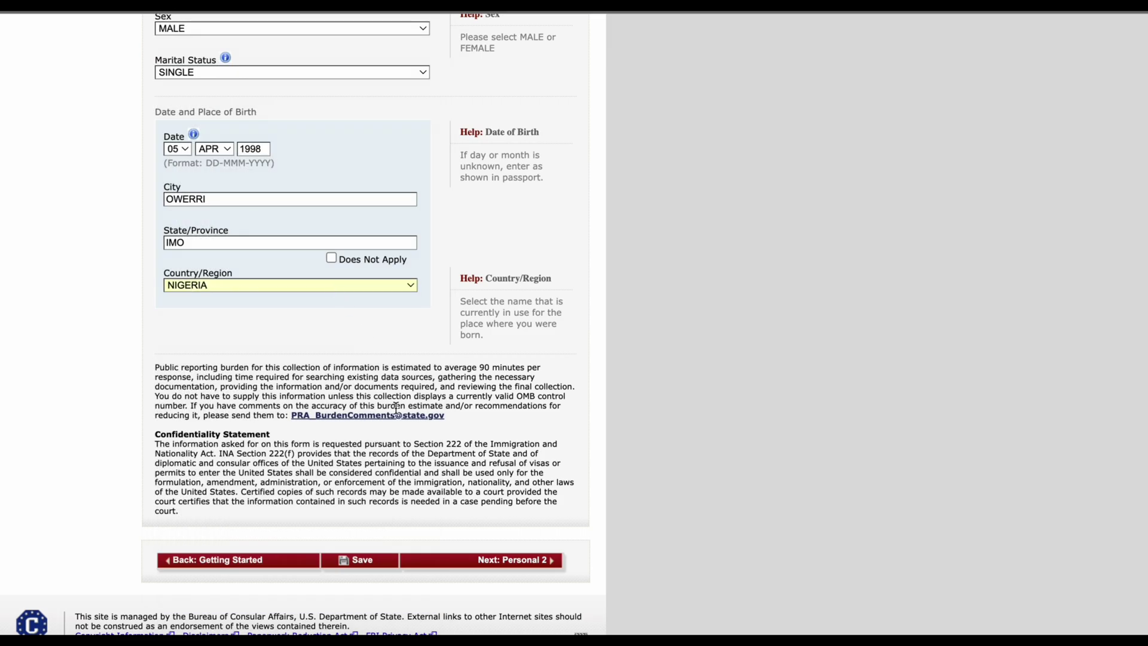
{"action": "scroll", "coordinate": [396, 409], "scroll_direction": "up", "scroll_amount": 3}
{"action": "scroll", "coordinate": [396, 413], "scroll_direction": "up", "scroll_amount": 1}
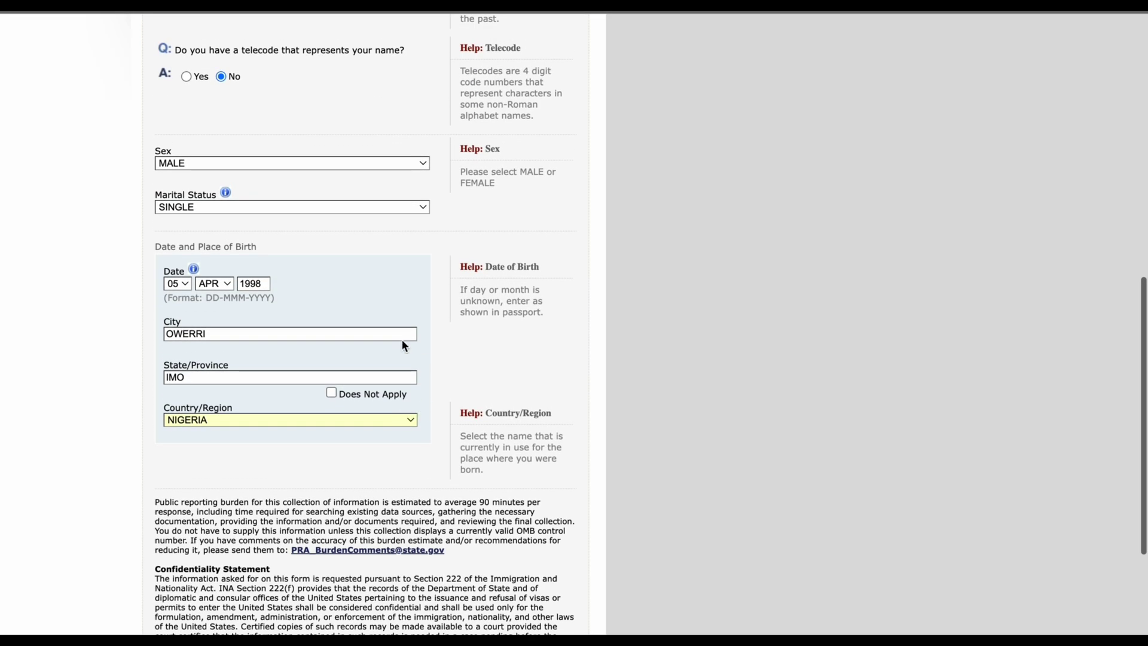
{"action": "scroll", "coordinate": [292, 422], "scroll_direction": "down", "scroll_amount": 5}
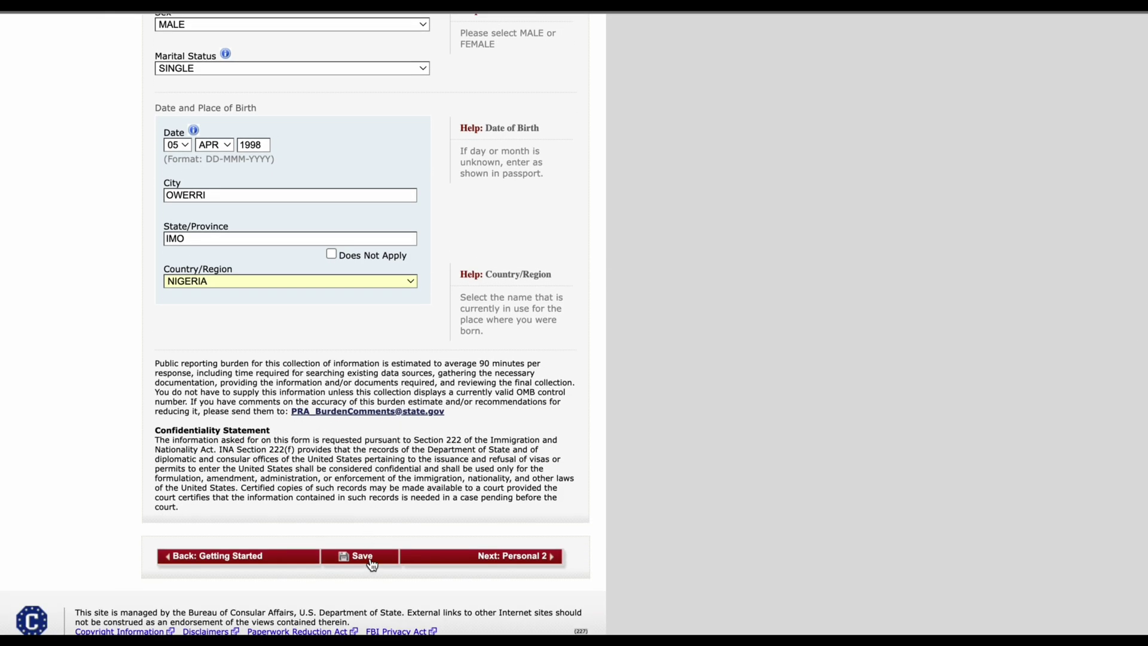
Step: Save the application, select the Application ID on the confirmation page, and continue the application
{"action": "left_click", "coordinate": [372, 564]}
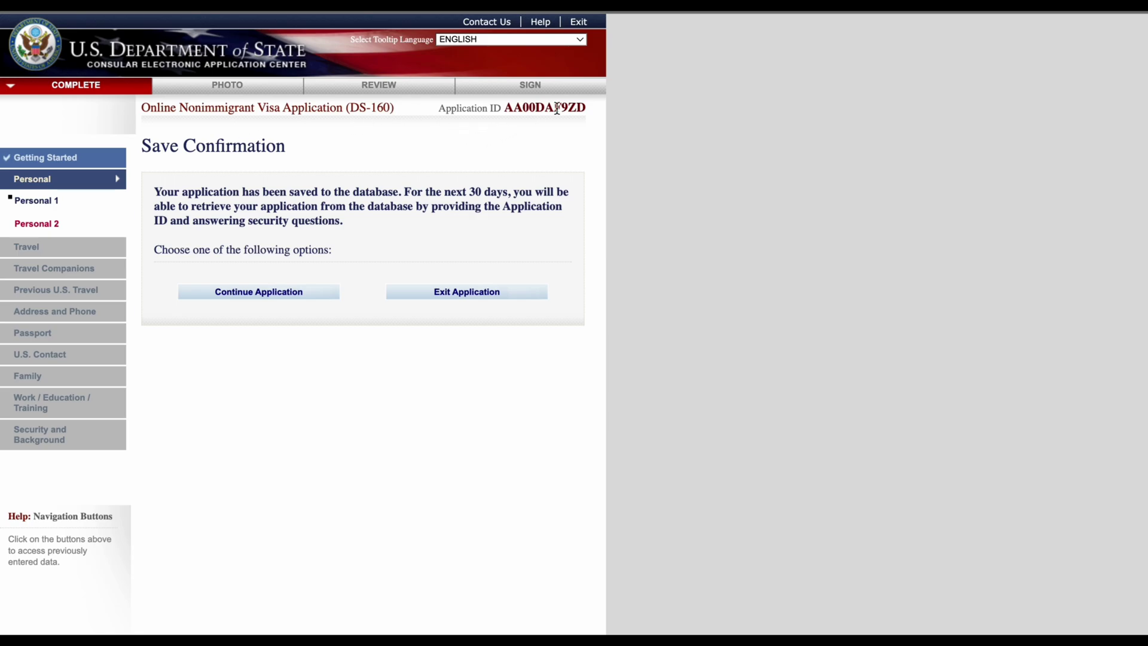
{"action": "left_click_drag", "start_coordinate": [439, 108], "coordinate": [589, 110]}
{"action": "left_click", "coordinate": [595, 112]}
{"action": "triple_click", "coordinate": [591, 108]}
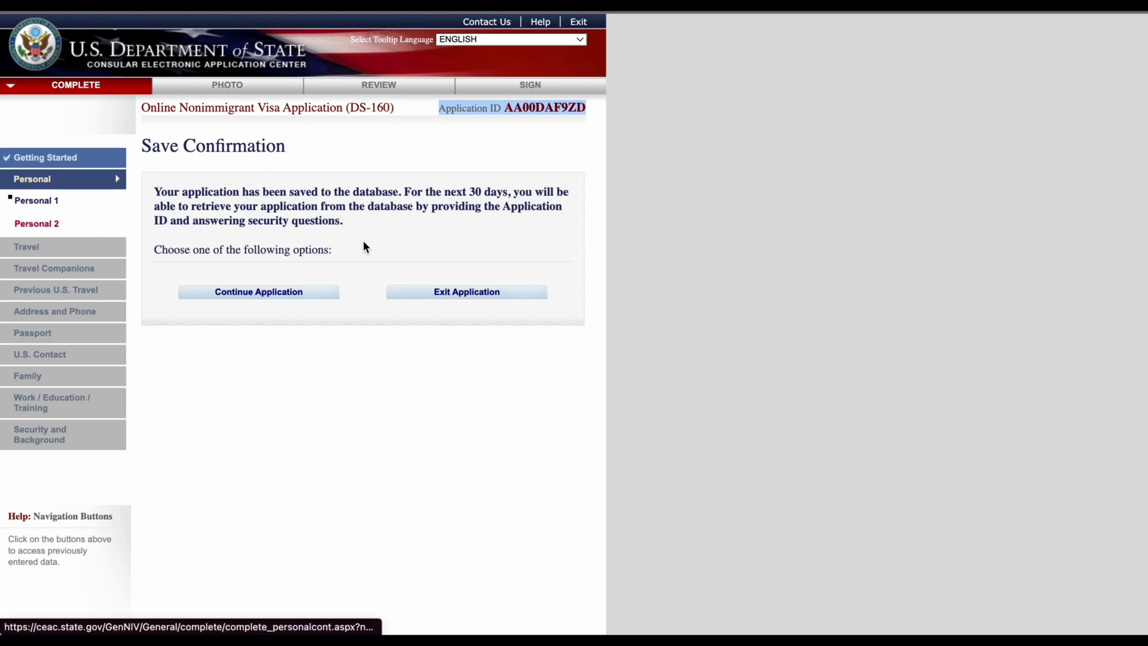
{"action": "left_click", "coordinate": [293, 299]}
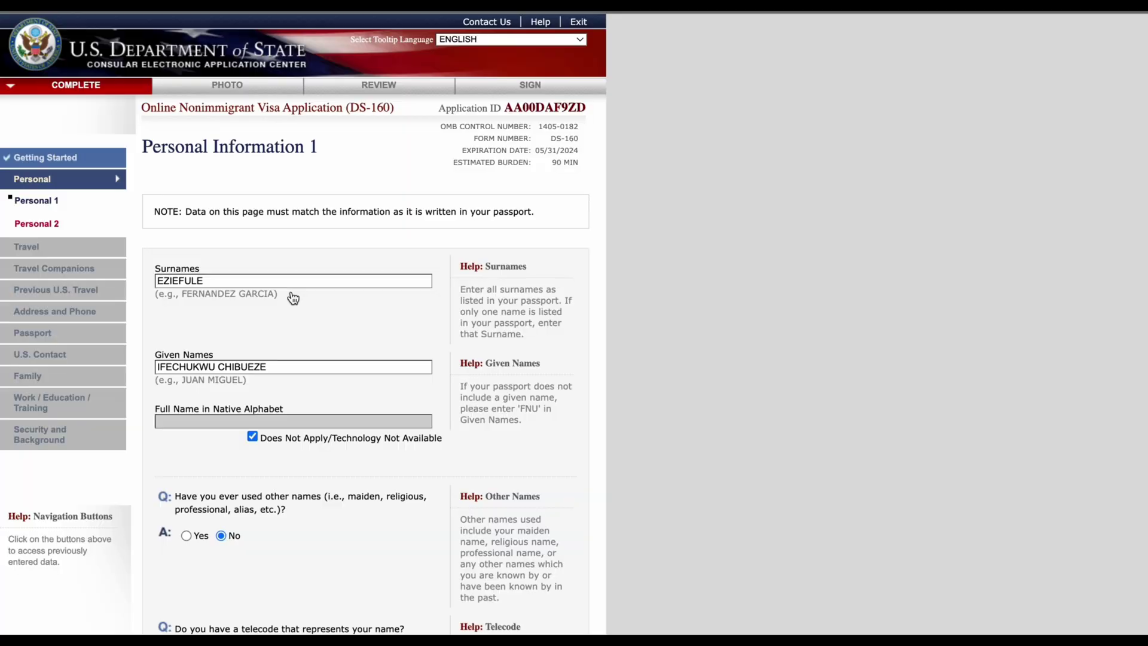
{"action": "scroll", "coordinate": [359, 383], "scroll_direction": "down", "scroll_amount": 15}
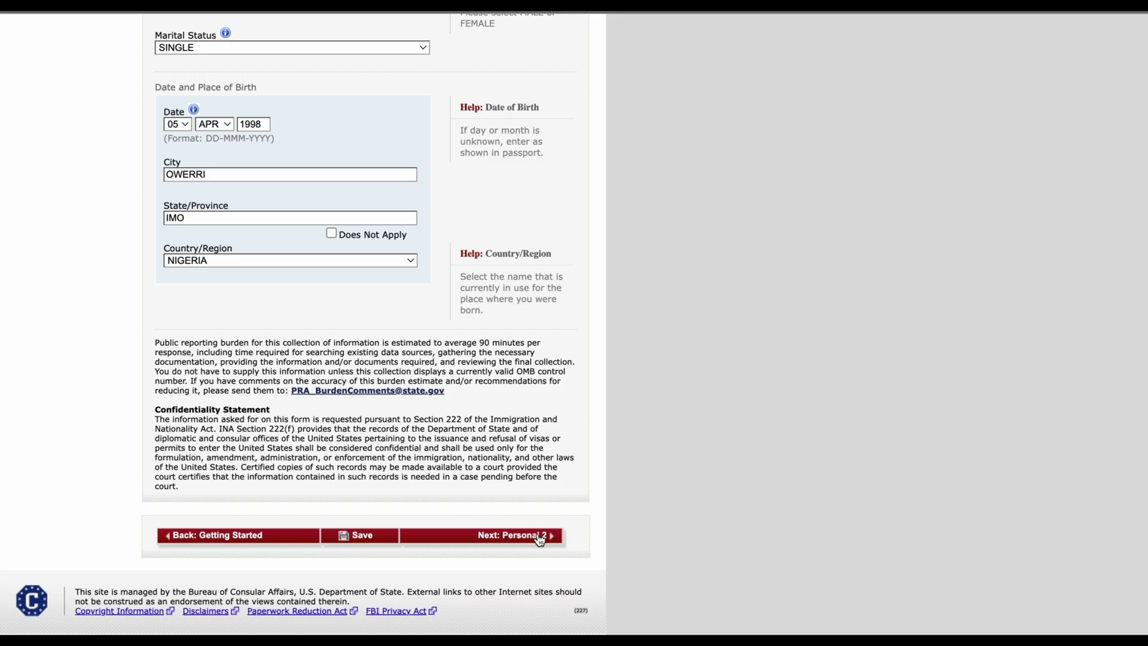
Step: On Personal Information 2, choose NIGERIA as nationality and answer No to other nationality and residency
{"action": "left_click", "coordinate": [540, 537]}
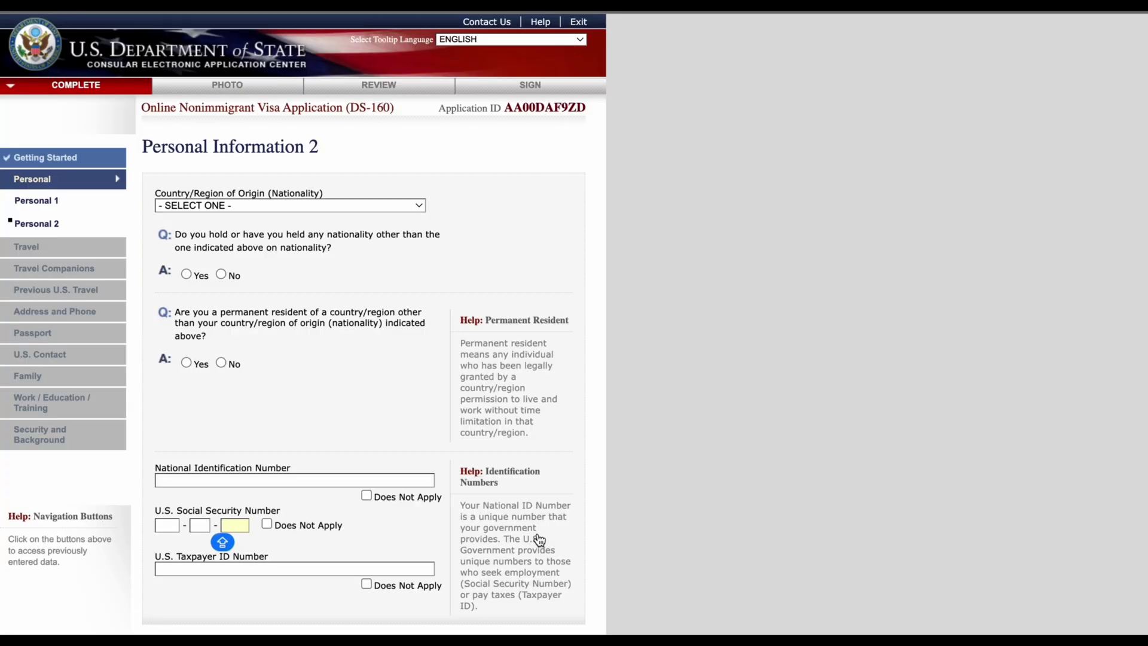
{"action": "left_click", "coordinate": [313, 207]}
{"action": "type", "text": "nigeria"}
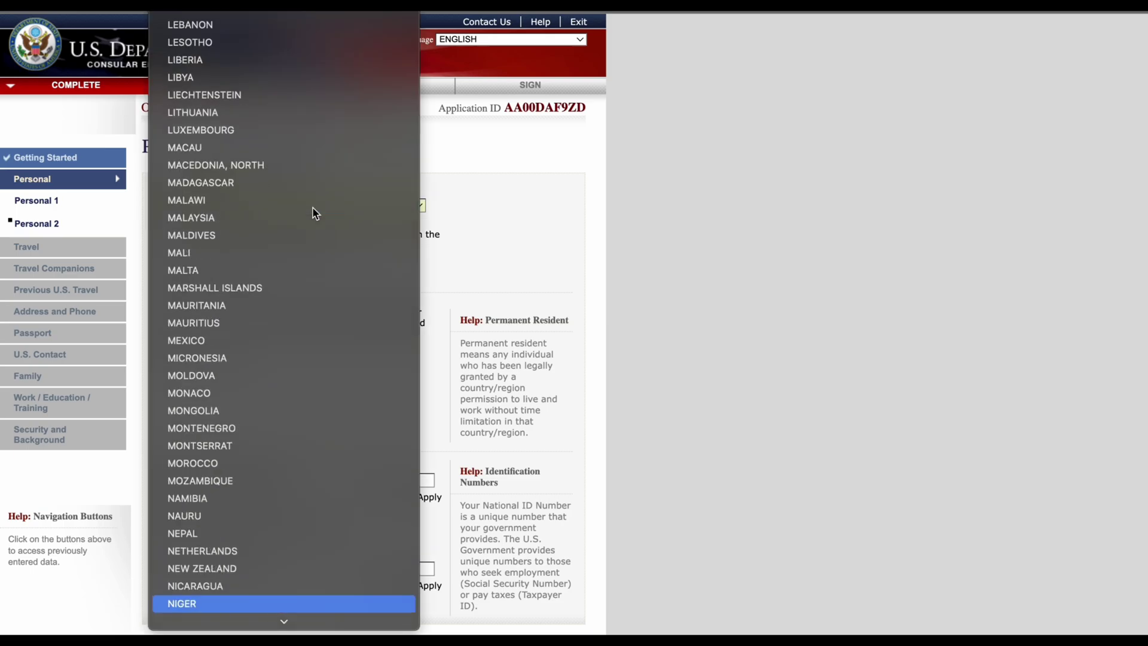
{"action": "key", "text": "Return"}
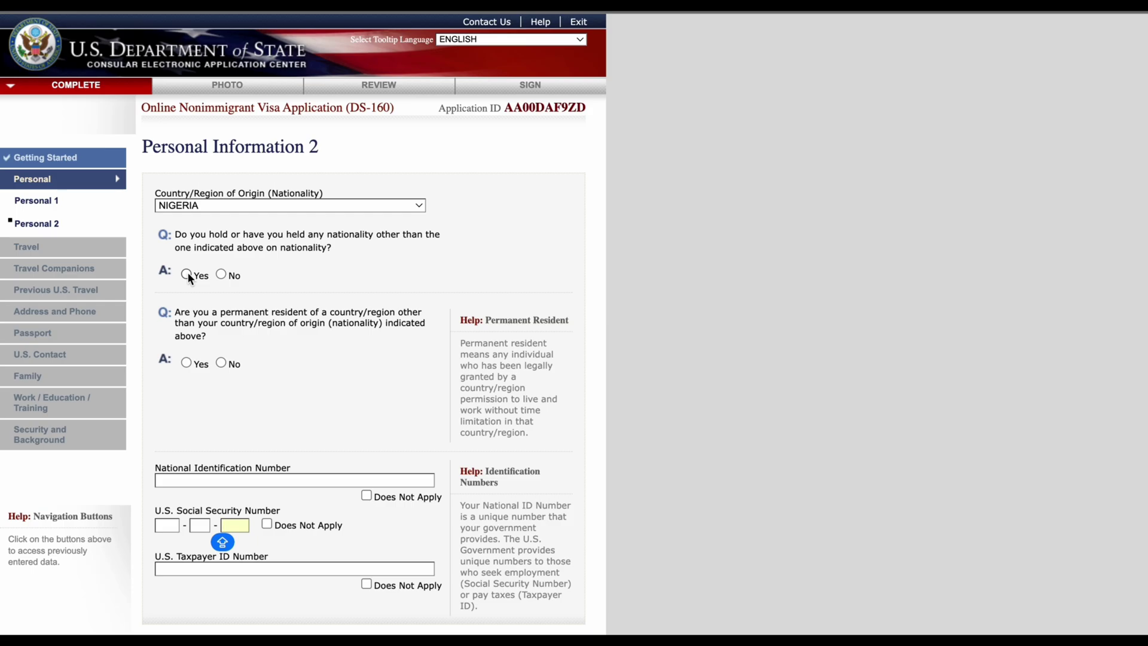
{"action": "left_click", "coordinate": [221, 273]}
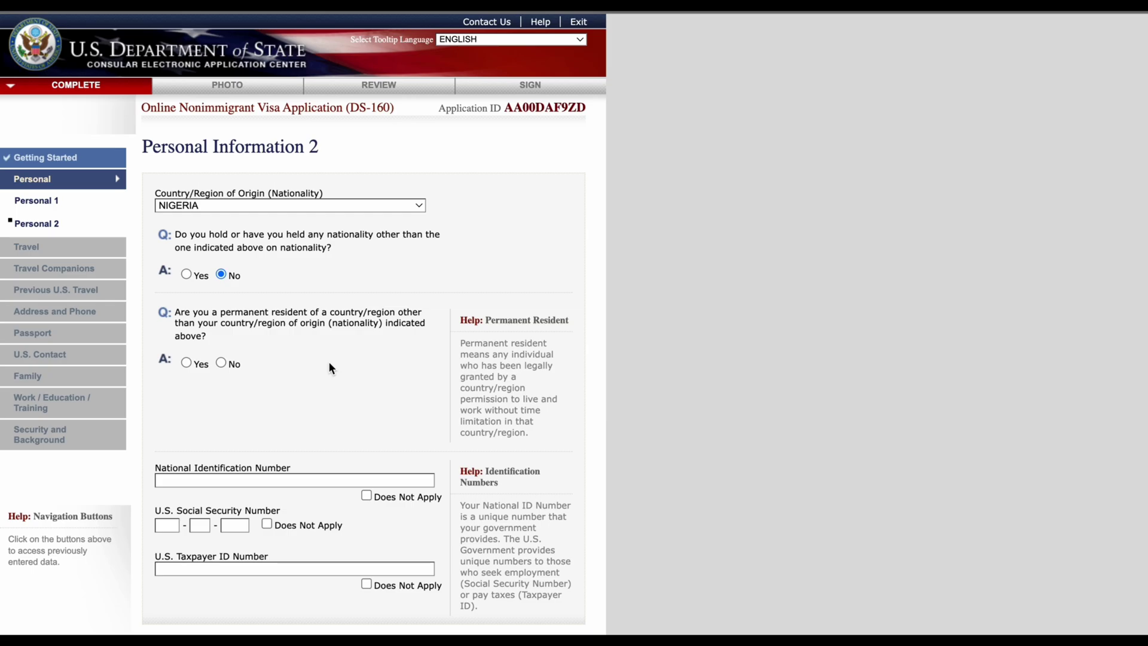
{"action": "left_click", "coordinate": [222, 363]}
Step: Enter the applicant's national identification number
{"action": "scroll", "coordinate": [276, 436], "scroll_direction": "down", "scroll_amount": 2}
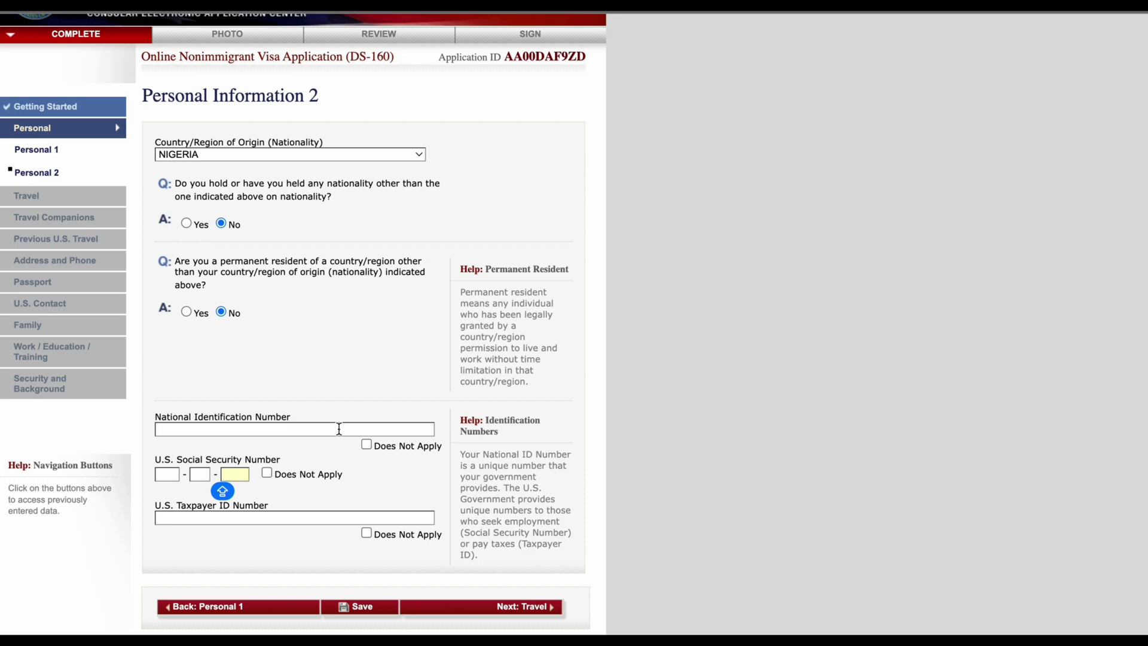
{"action": "left_click", "coordinate": [339, 429]}
{"action": "key", "text": "Caps_Lock"}
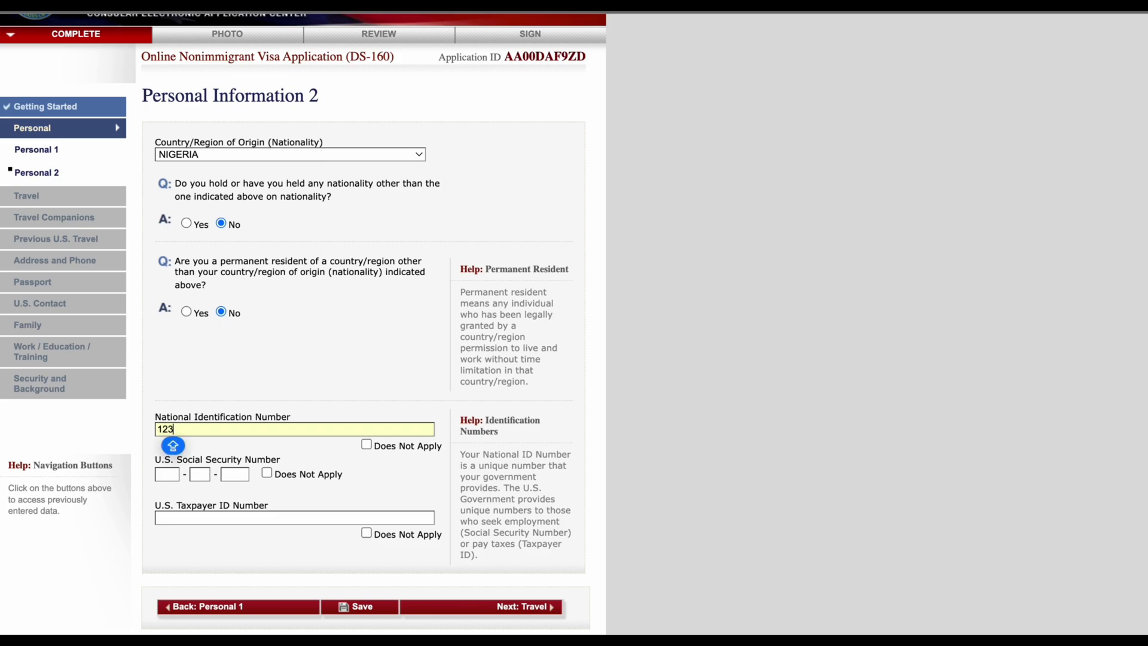
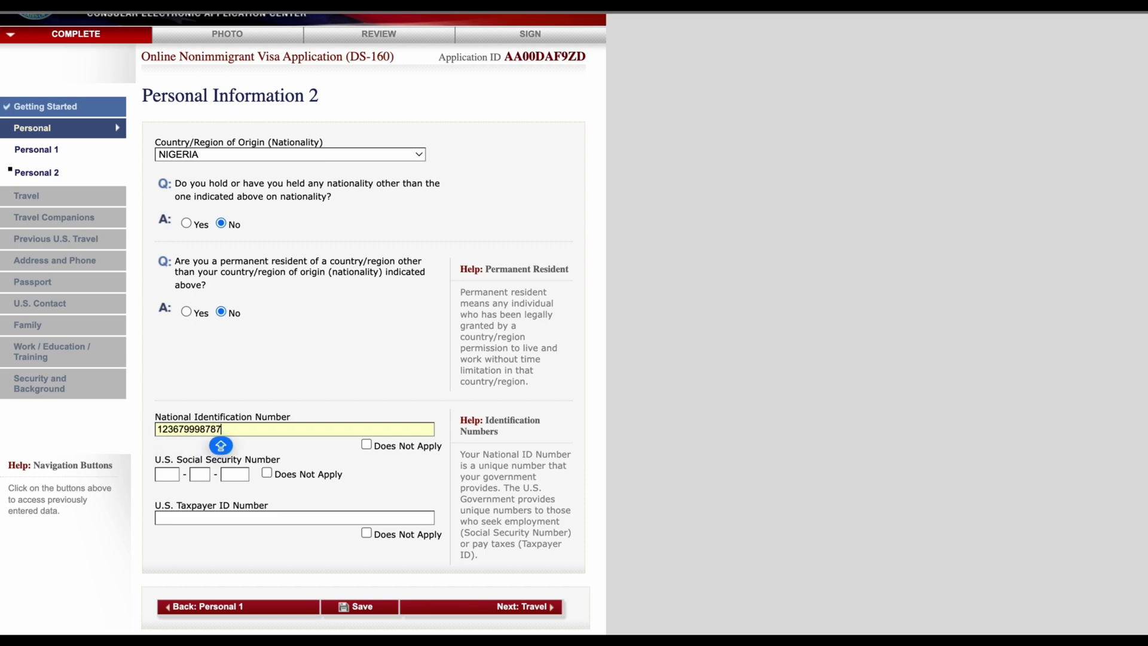
Step: Mark U.S. SSN and Taxpayer ID as Does Not Apply and continue to Travel Information
{"action": "scroll", "coordinate": [331, 403], "scroll_direction": "down", "scroll_amount": 1}
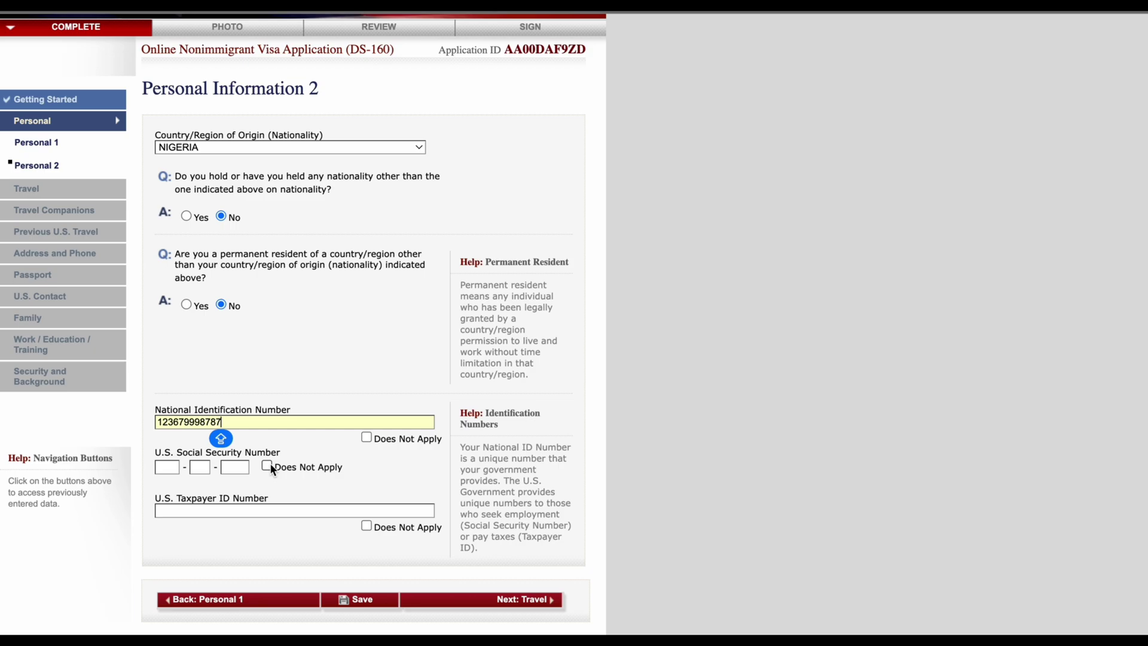
{"action": "scroll", "coordinate": [270, 465], "scroll_direction": "up", "scroll_amount": 1}
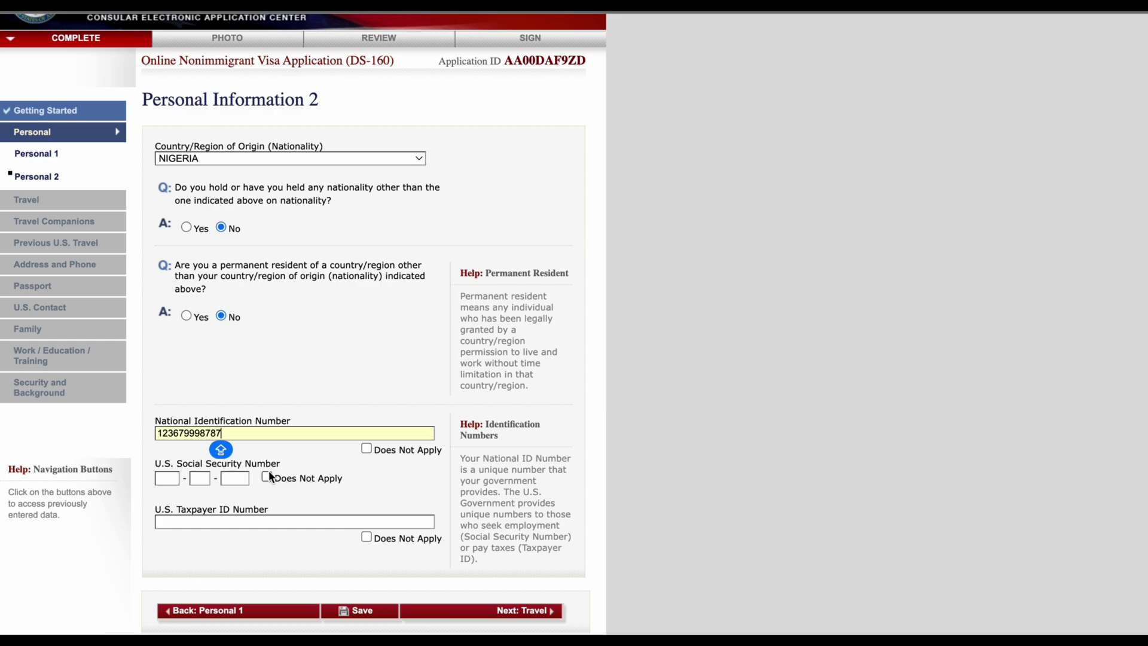
{"action": "left_click", "coordinate": [266, 476]}
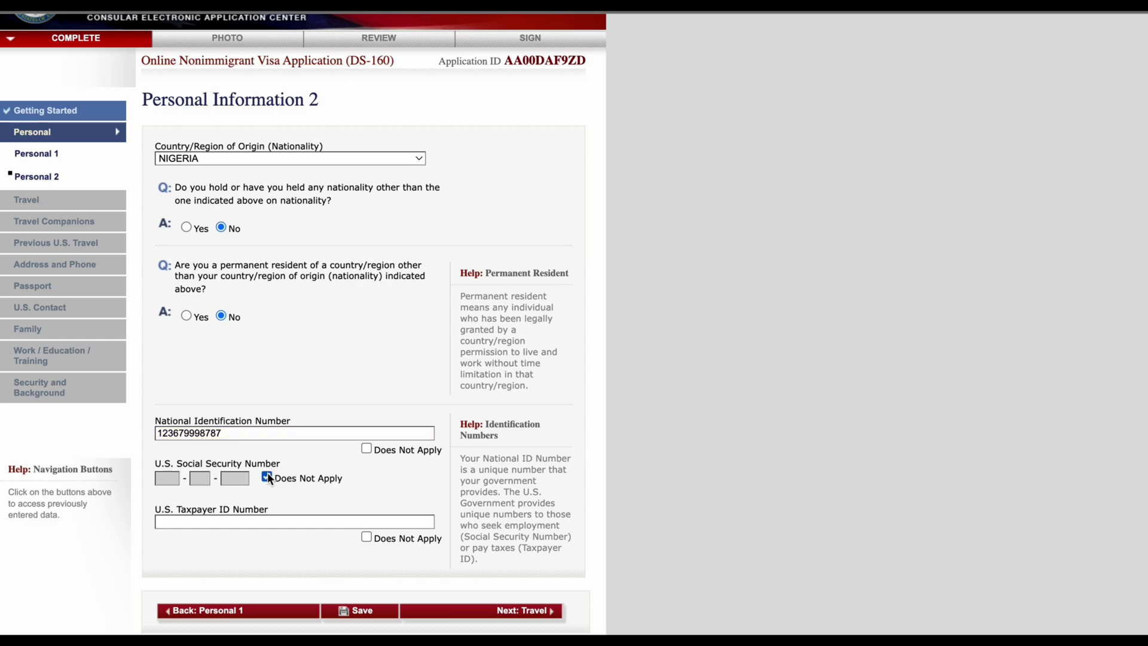
{"action": "scroll", "coordinate": [272, 484], "scroll_direction": "down", "scroll_amount": 1}
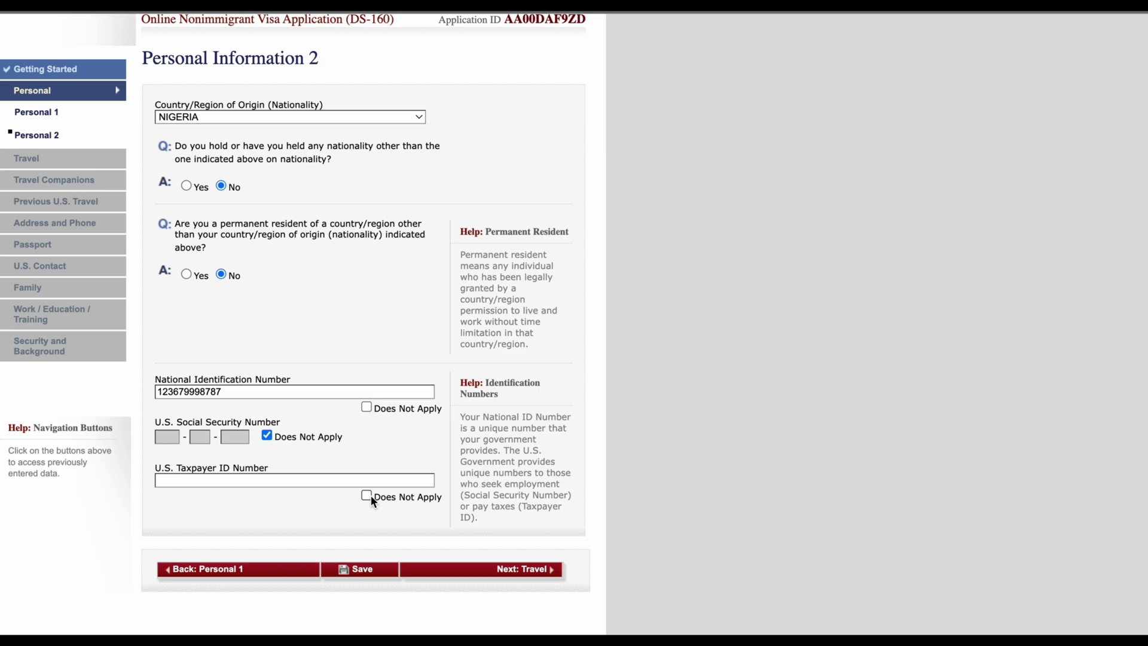
{"action": "left_click", "coordinate": [367, 495]}
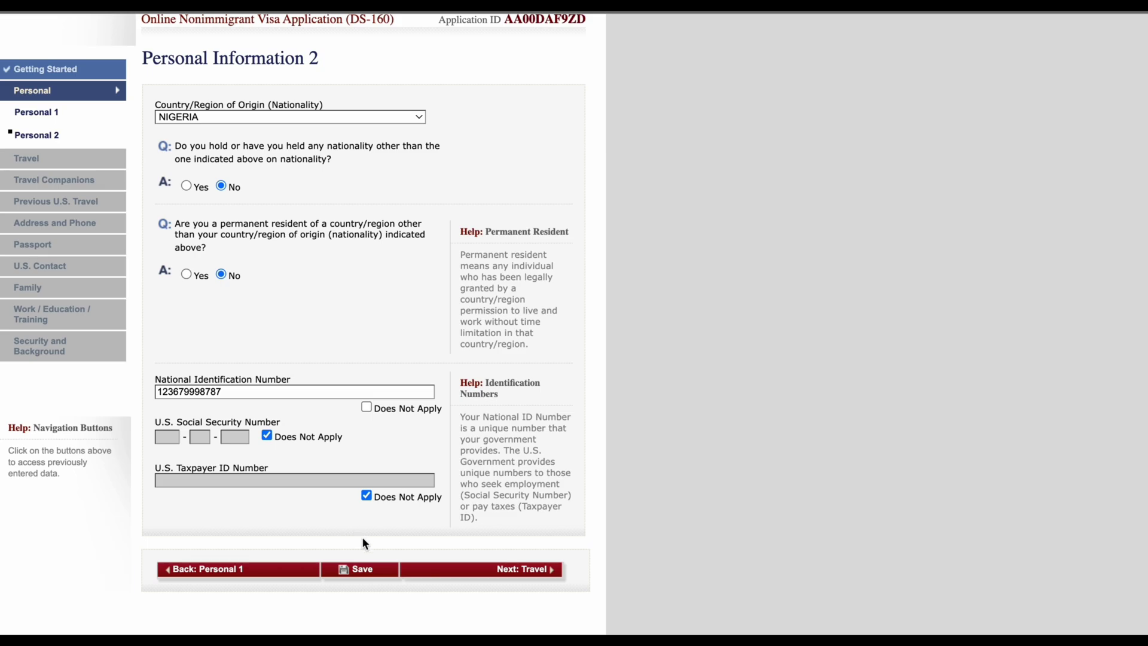
{"action": "left_click", "coordinate": [546, 573]}
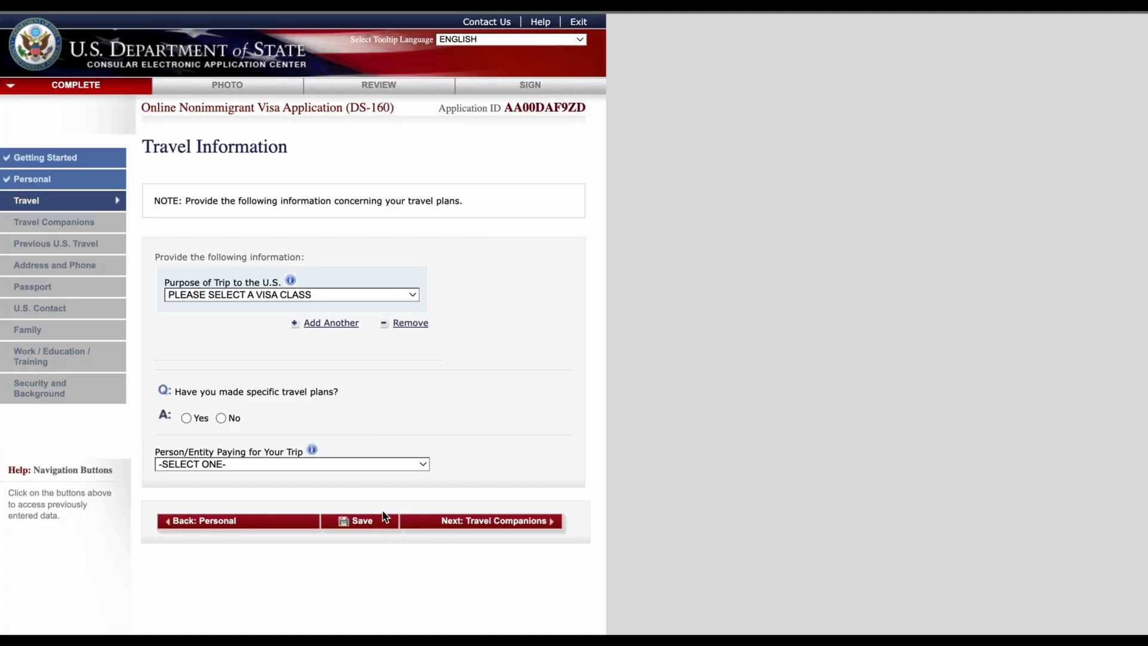
Step: Choose TEMP. BUSINESS PLEASURE VISITOR (B) as trip purpose, specified as BUSINESS & TOURISM (B1/B2)
{"action": "scroll", "coordinate": [328, 402], "scroll_direction": "down", "scroll_amount": 3}
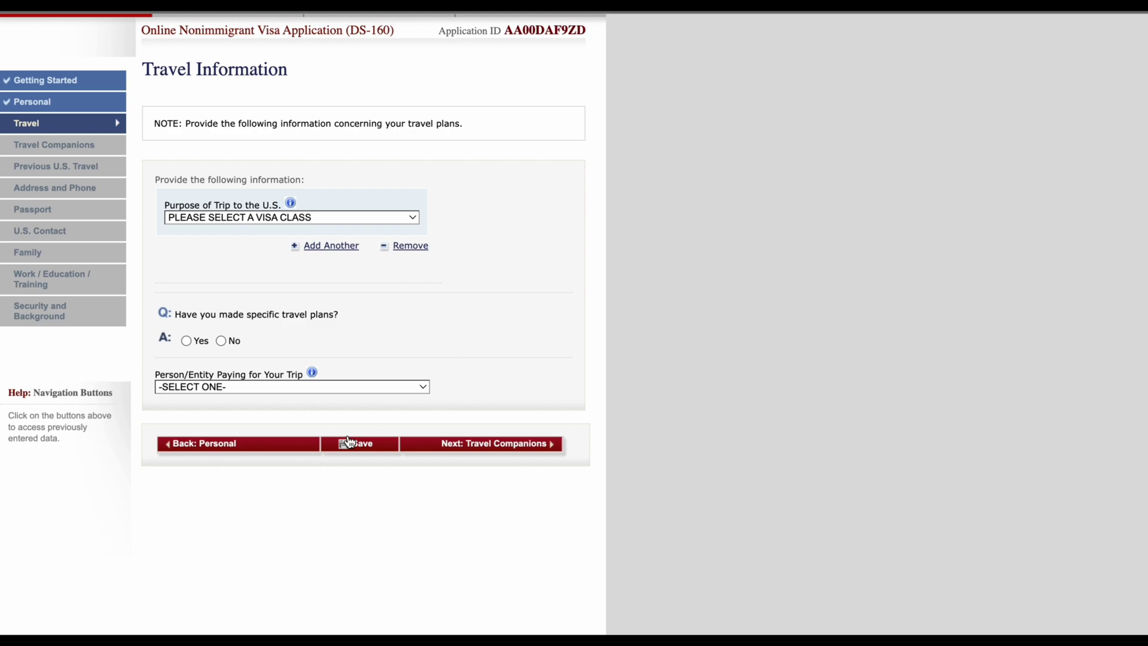
{"action": "scroll", "coordinate": [494, 445], "scroll_direction": "up", "scroll_amount": 2}
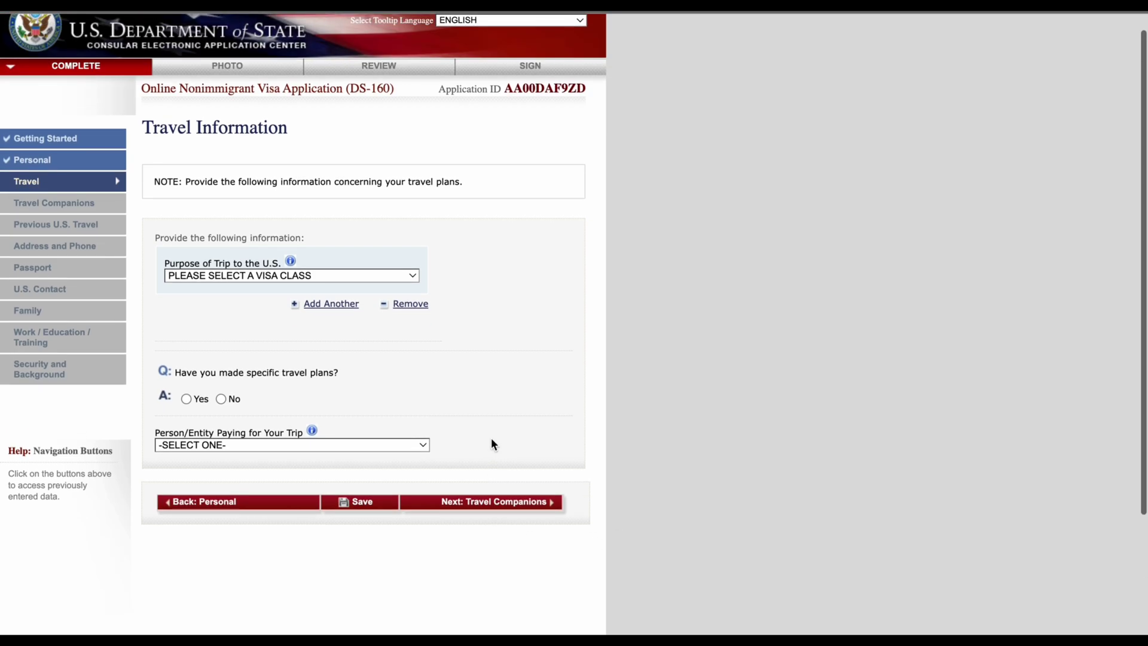
{"action": "scroll", "coordinate": [493, 444], "scroll_direction": "up", "scroll_amount": 1}
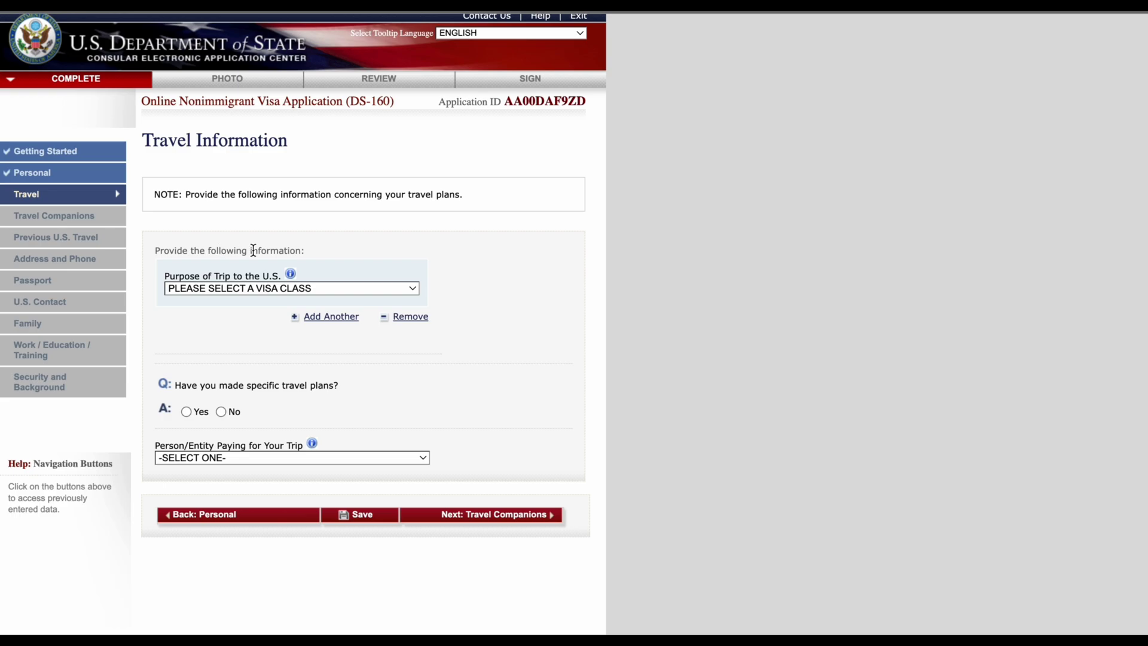
{"action": "left_click", "coordinate": [328, 292]}
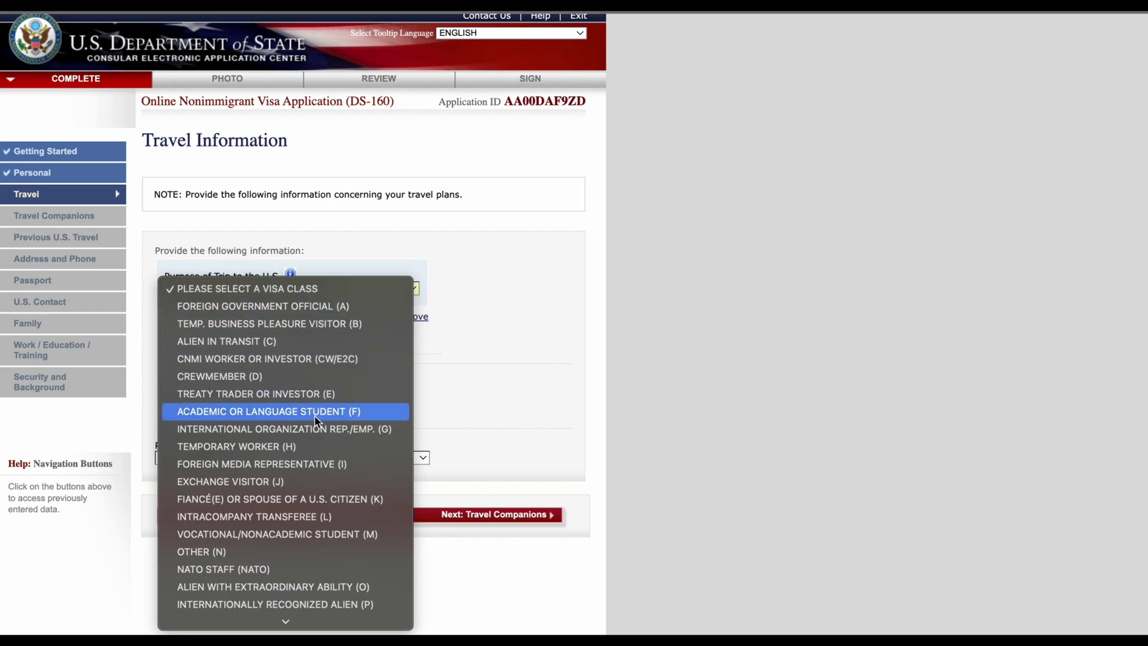
{"action": "scroll", "coordinate": [313, 464], "scroll_direction": "down", "scroll_amount": 3}
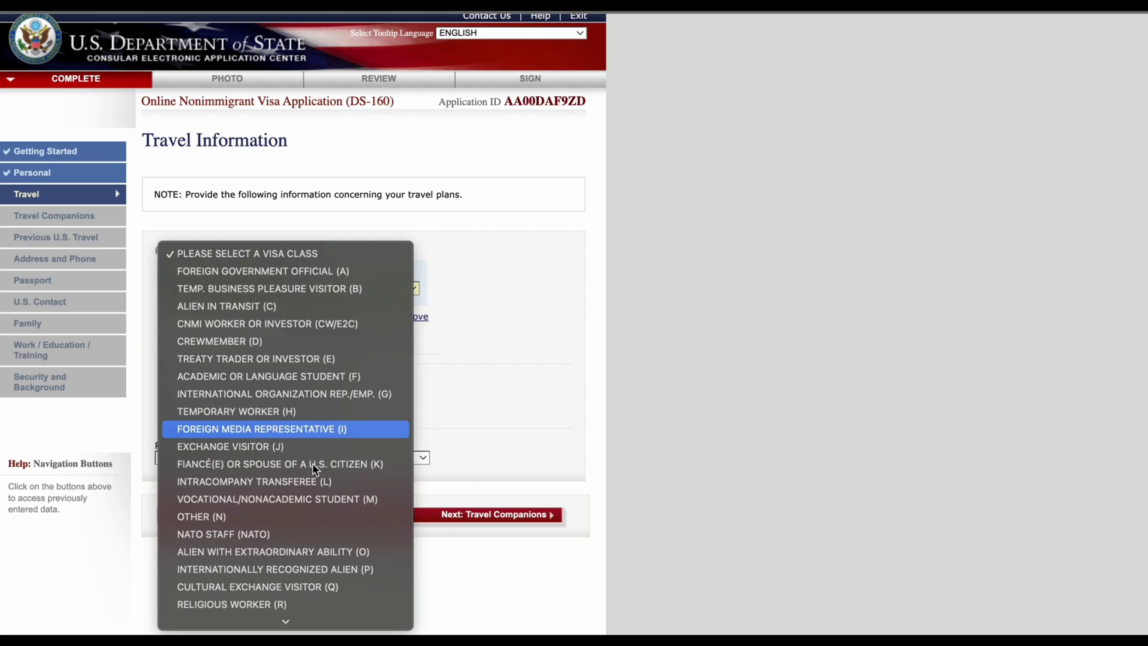
{"action": "scroll", "coordinate": [312, 463], "scroll_direction": "down", "scroll_amount": 2}
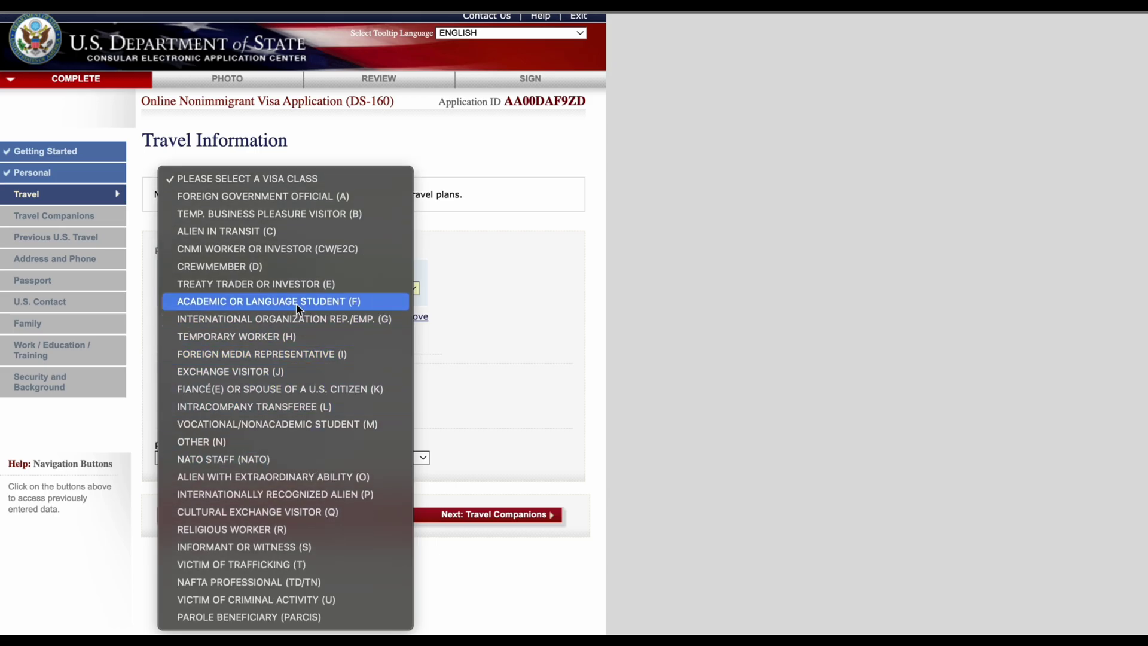
{"action": "left_click", "coordinate": [306, 223]}
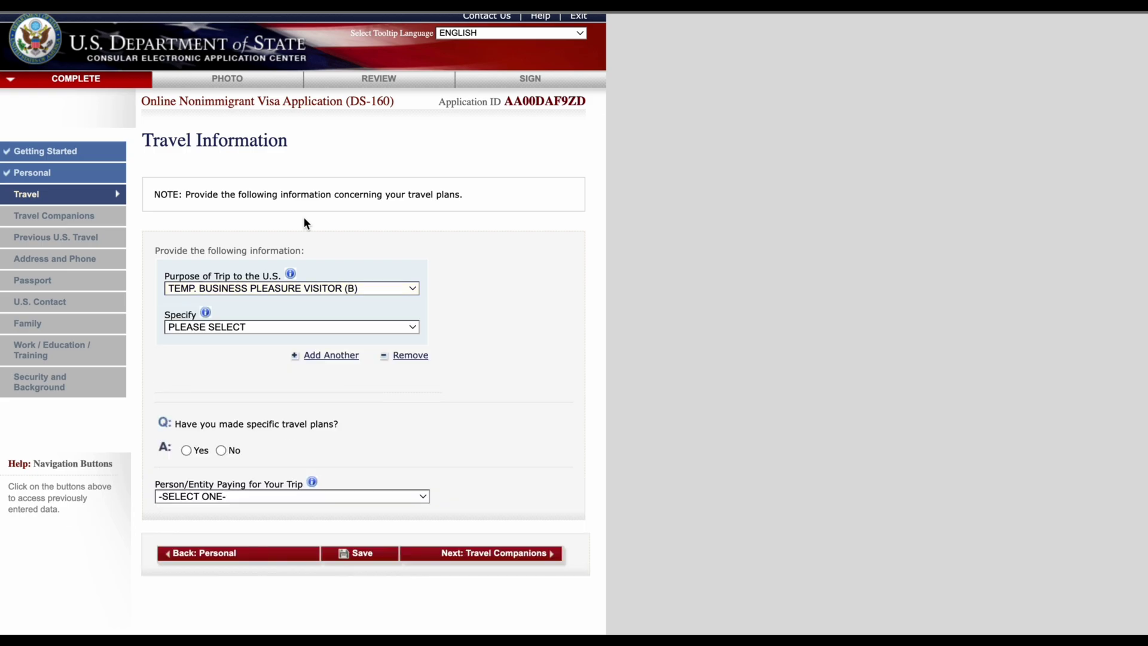
{"action": "left_click", "coordinate": [292, 329]}
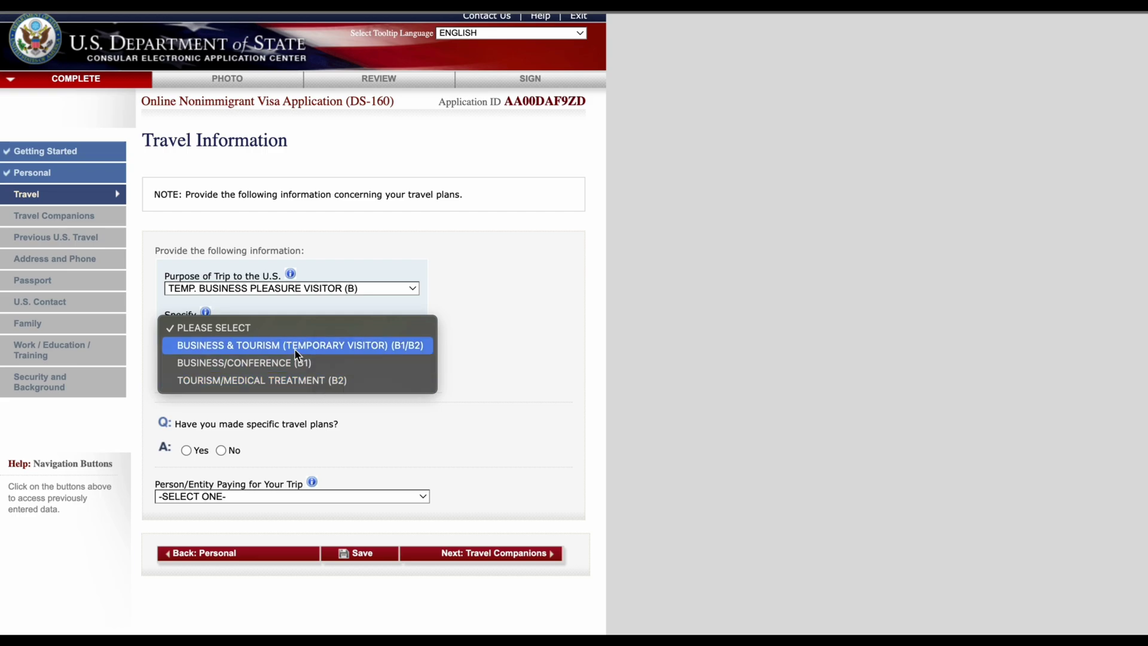
{"action": "left_click", "coordinate": [388, 345]}
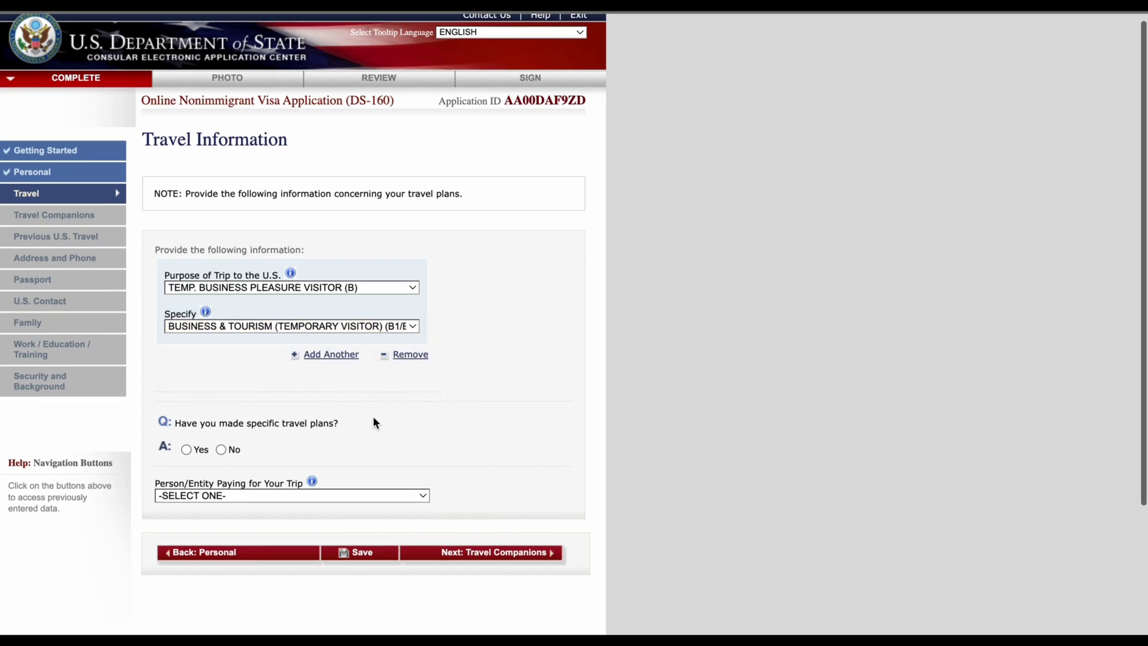
Step: Set the arrival date to 10 AUG 2024
{"action": "scroll", "coordinate": [373, 418], "scroll_direction": "down", "scroll_amount": 3}
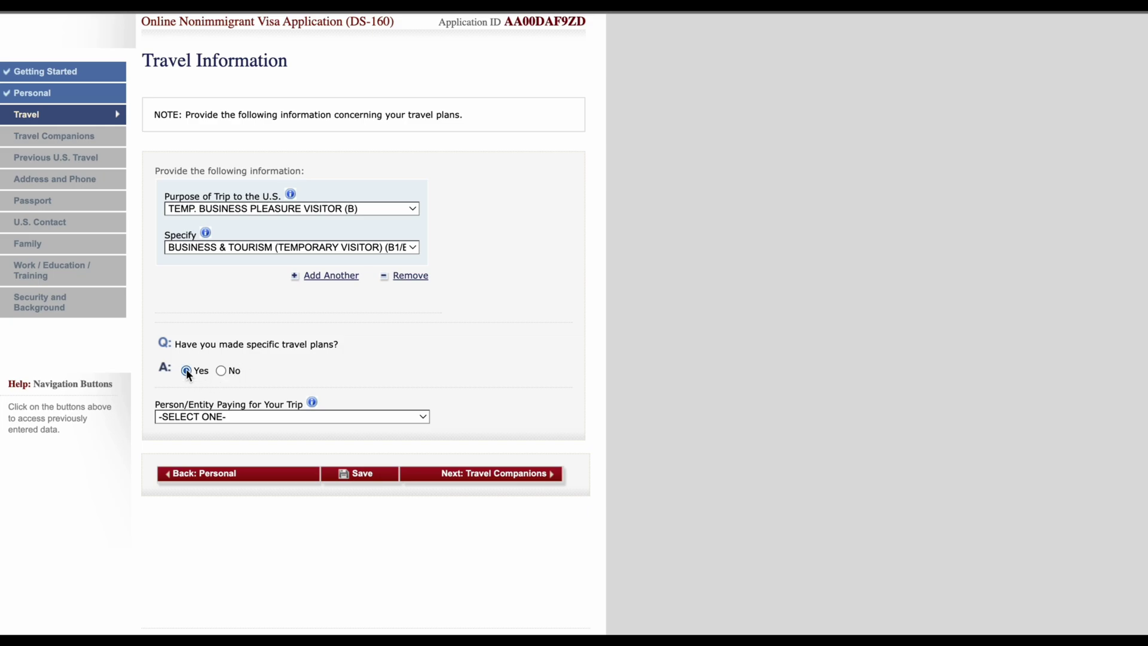
{"action": "scroll", "coordinate": [278, 411], "scroll_direction": "down", "scroll_amount": 3}
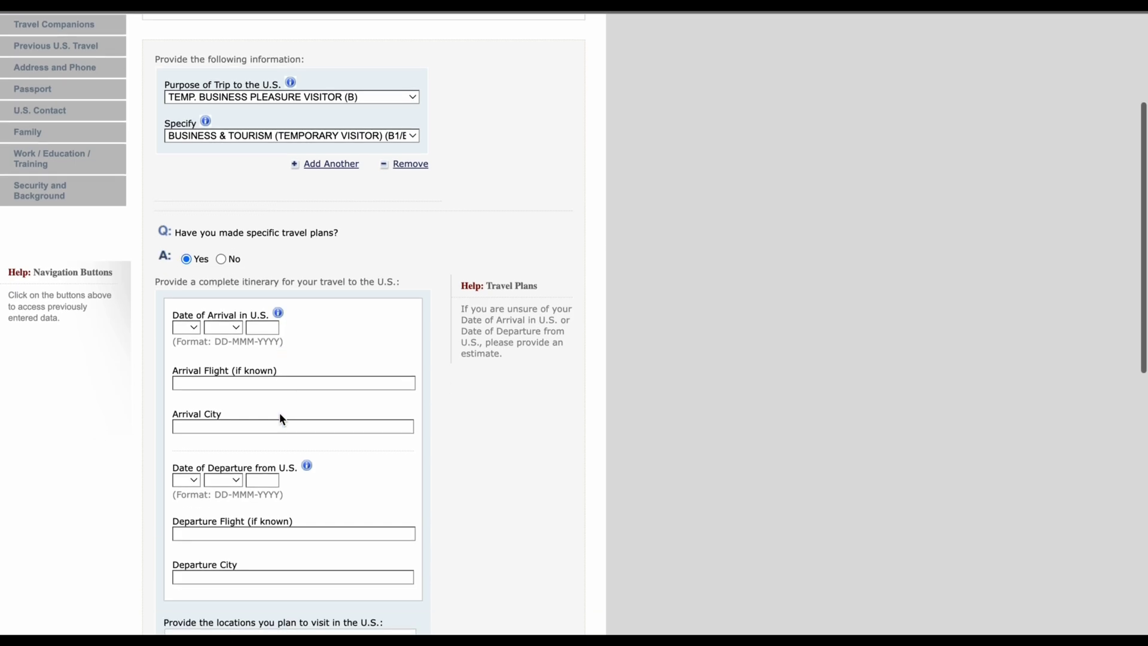
{"action": "scroll", "coordinate": [279, 412], "scroll_direction": "up", "scroll_amount": 1}
{"action": "scroll", "coordinate": [278, 413], "scroll_direction": "up", "scroll_amount": 1}
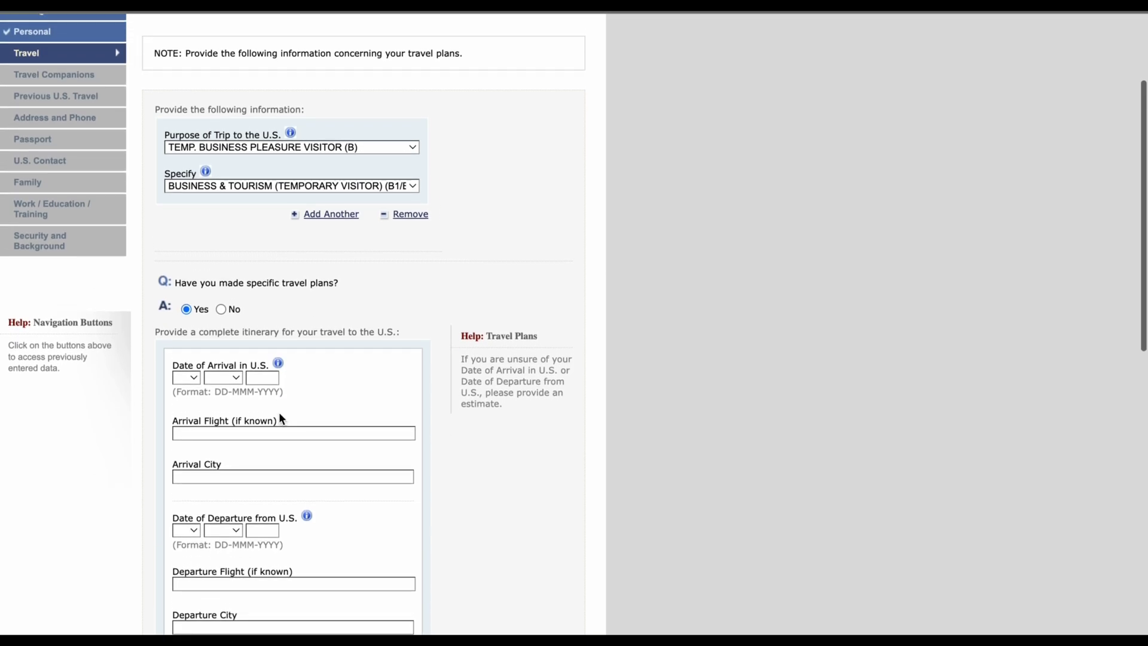
{"action": "right_click", "coordinate": [278, 411]}
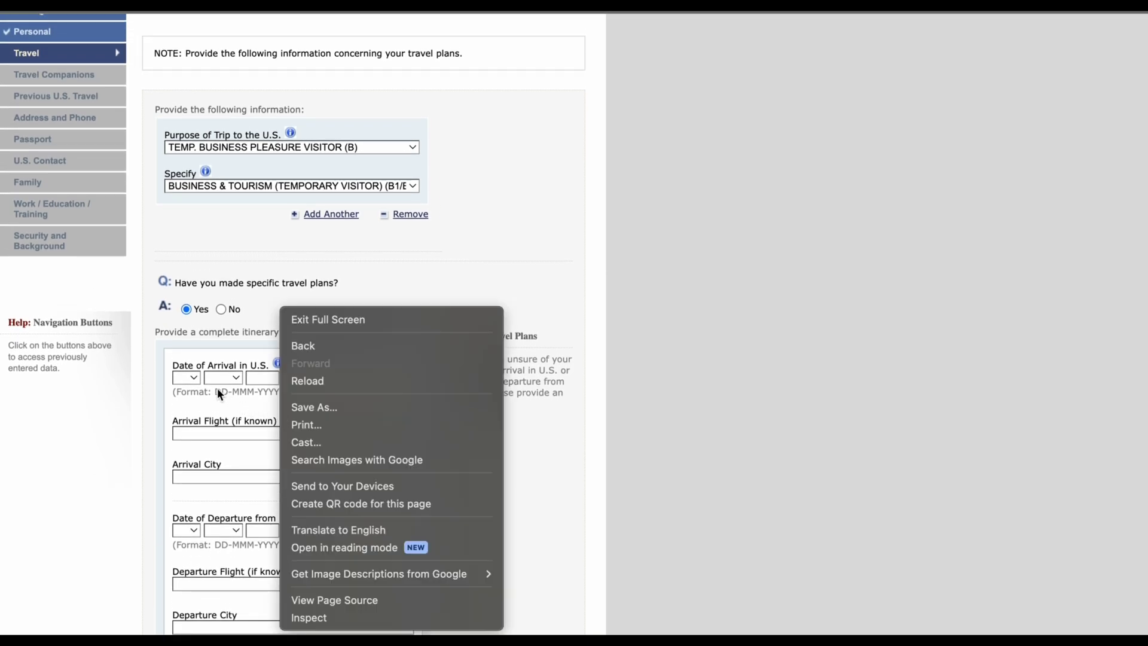
{"action": "left_click", "coordinate": [177, 352]}
{"action": "scroll", "coordinate": [309, 356], "scroll_direction": "down", "scroll_amount": 1}
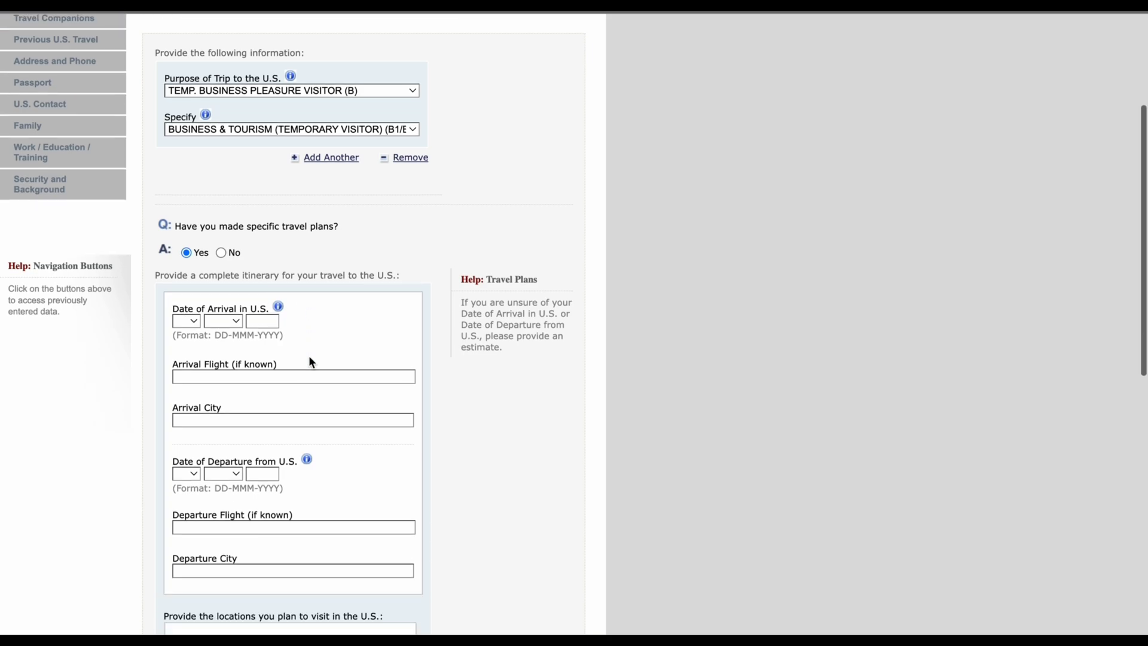
{"action": "left_click", "coordinate": [192, 322]}
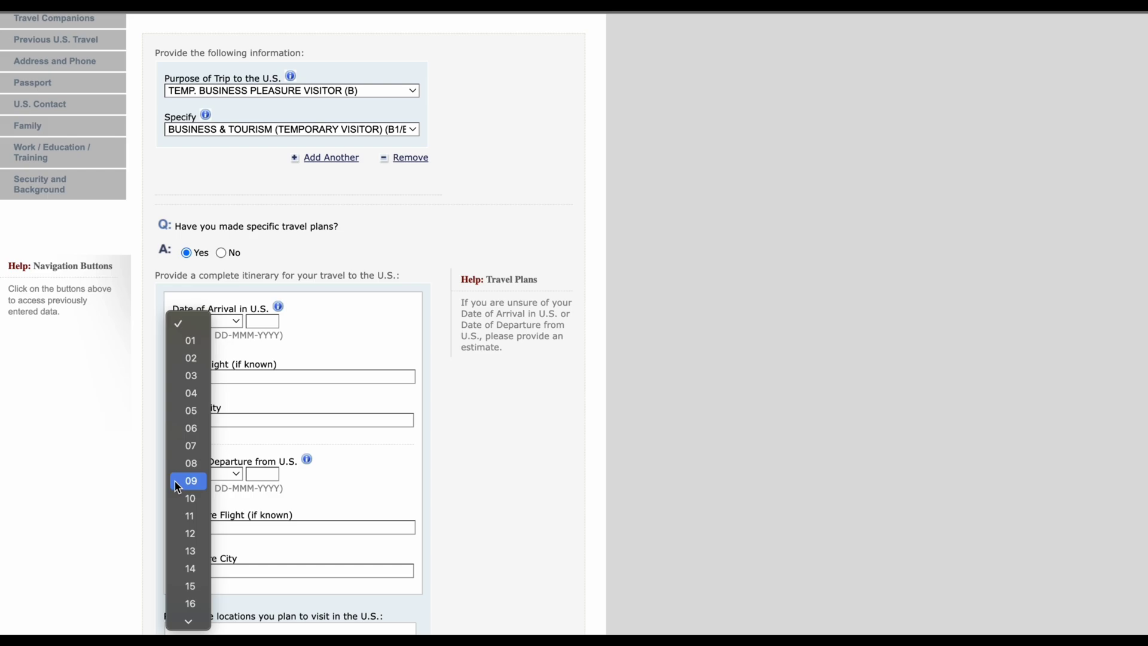
{"action": "left_click", "coordinate": [180, 499]}
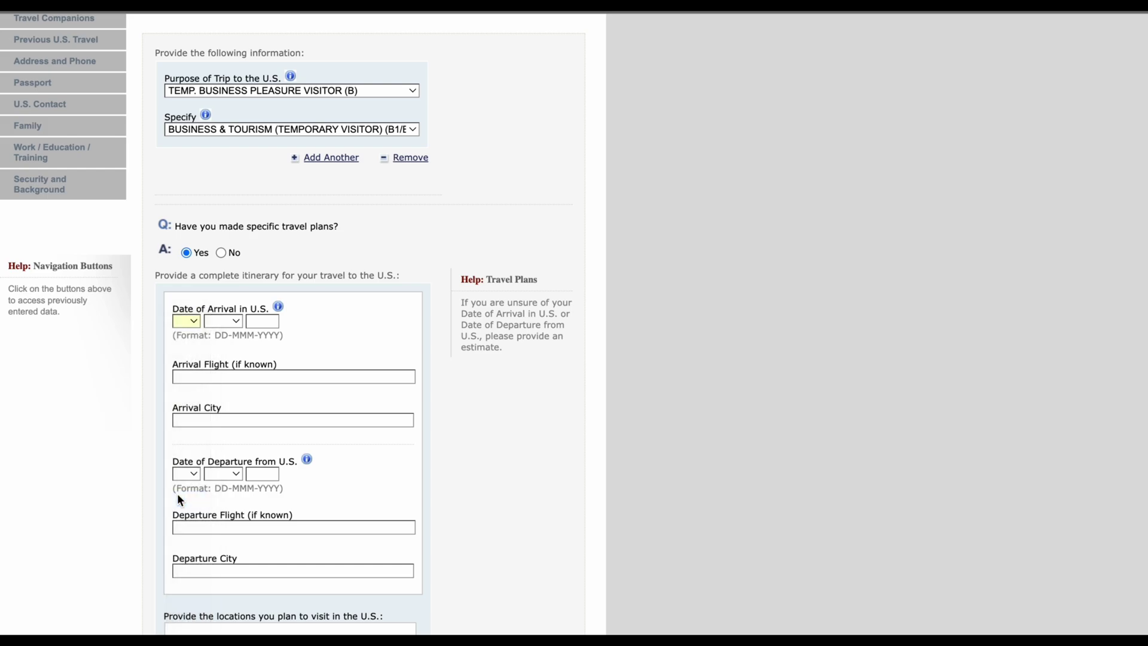
{"action": "left_click", "coordinate": [219, 320]}
{"action": "left_click", "coordinate": [226, 463]}
{"action": "left_click", "coordinate": [256, 324]}
{"action": "left_click", "coordinate": [268, 353]}
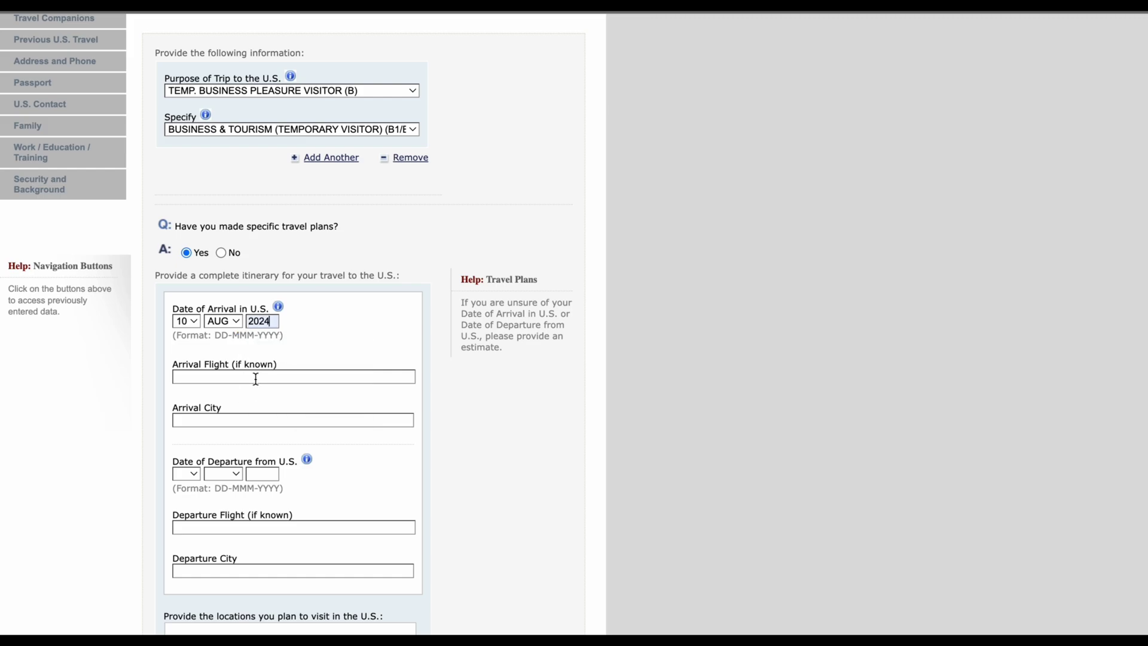
Step: Fill in arrival flight DL 055 and arrival city ATLANTA
{"action": "left_click", "coordinate": [227, 378]}
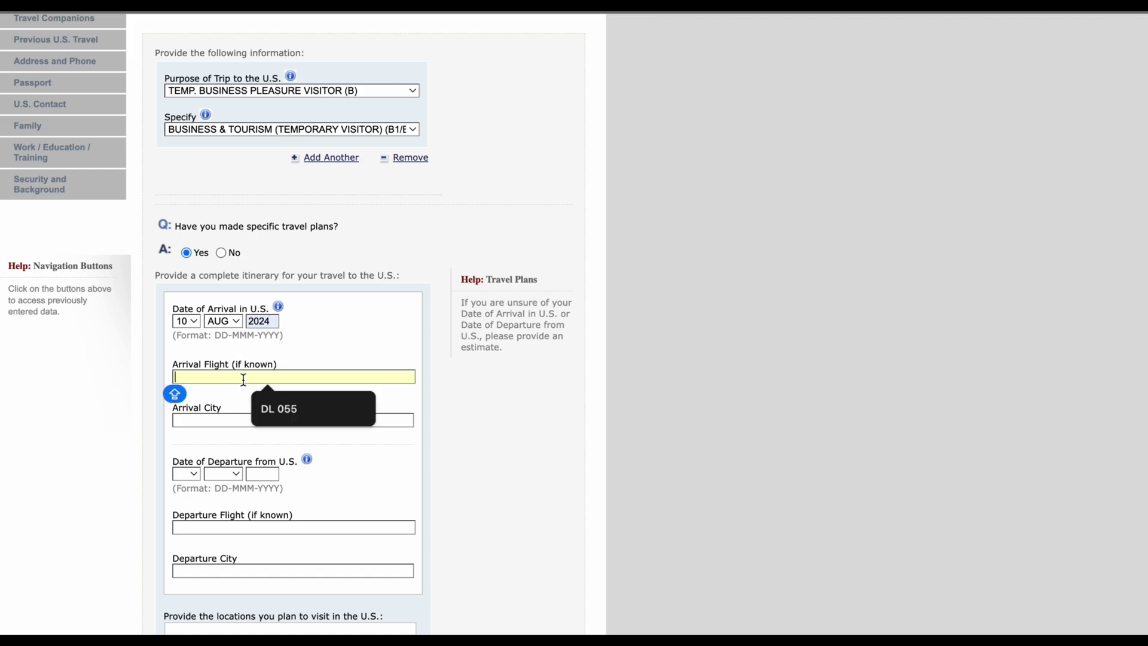
{"action": "left_click", "coordinate": [293, 409]}
{"action": "left_click", "coordinate": [257, 418]}
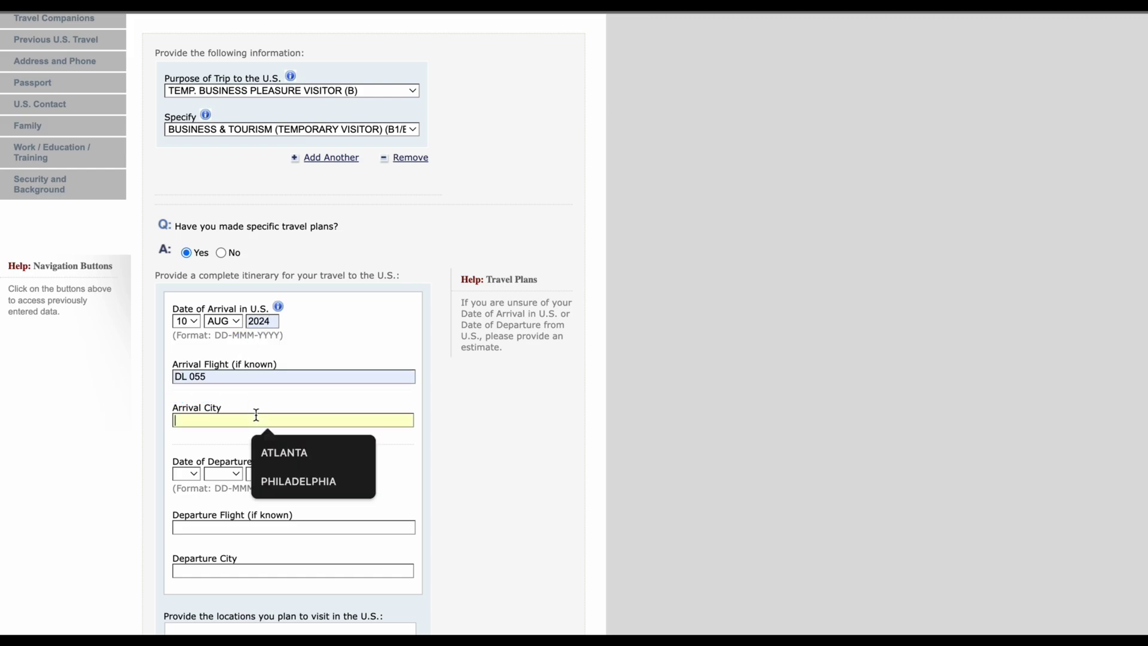
{"action": "left_click", "coordinate": [292, 453]}
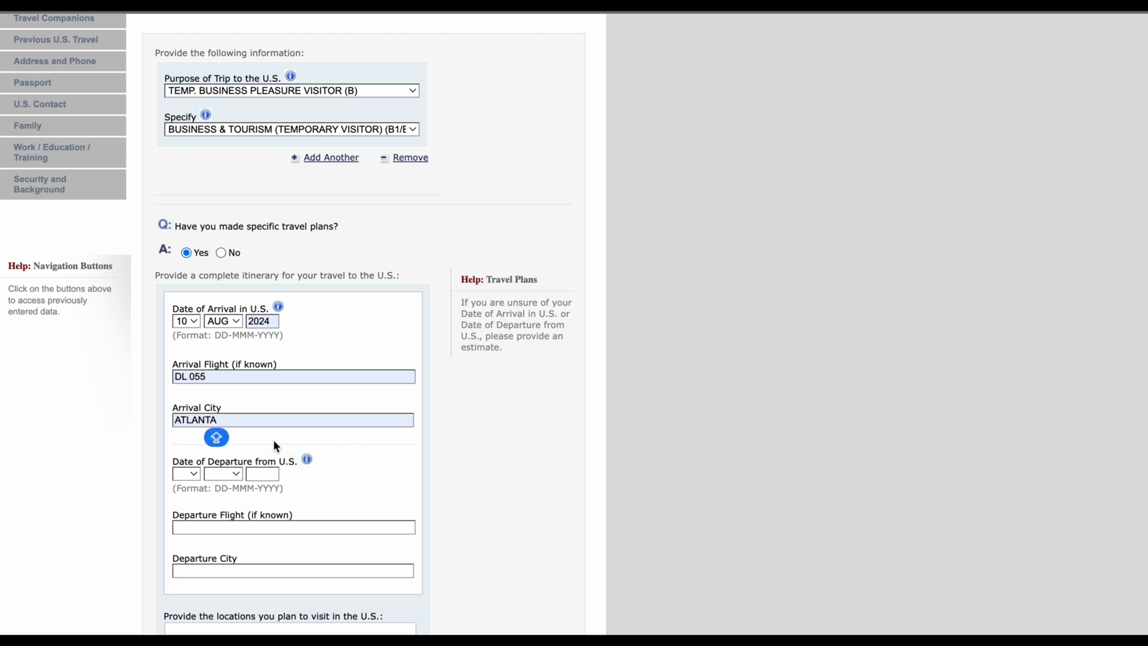
Step: Select 20 as the departure day
{"action": "scroll", "coordinate": [274, 443], "scroll_direction": "down", "scroll_amount": 2}
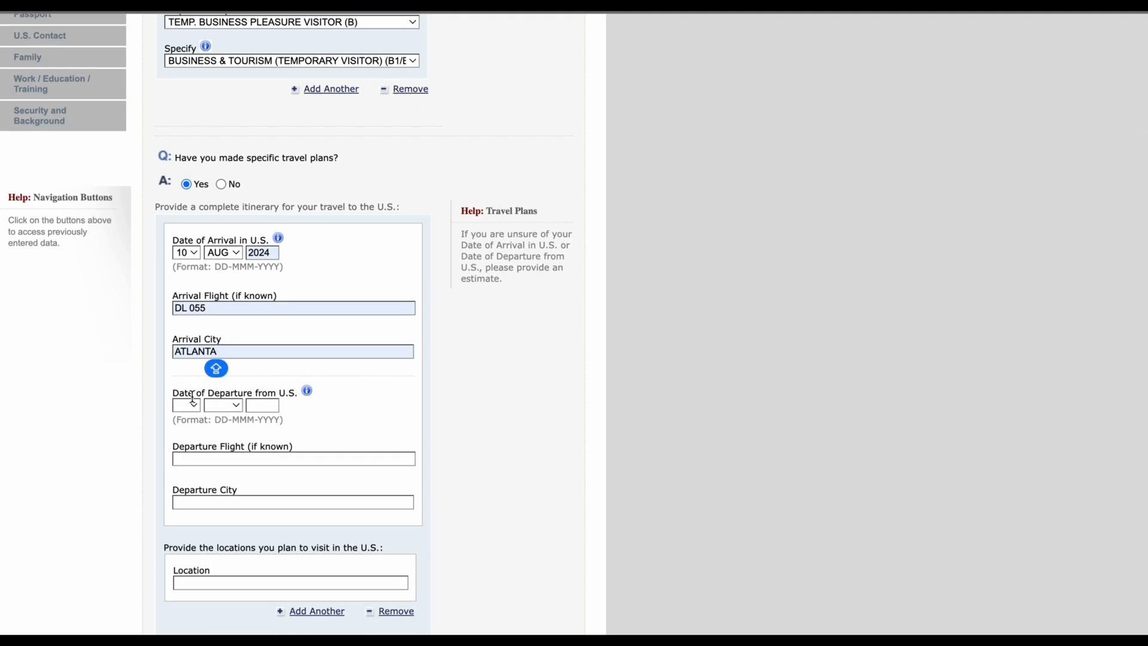
{"action": "left_click", "coordinate": [187, 406]}
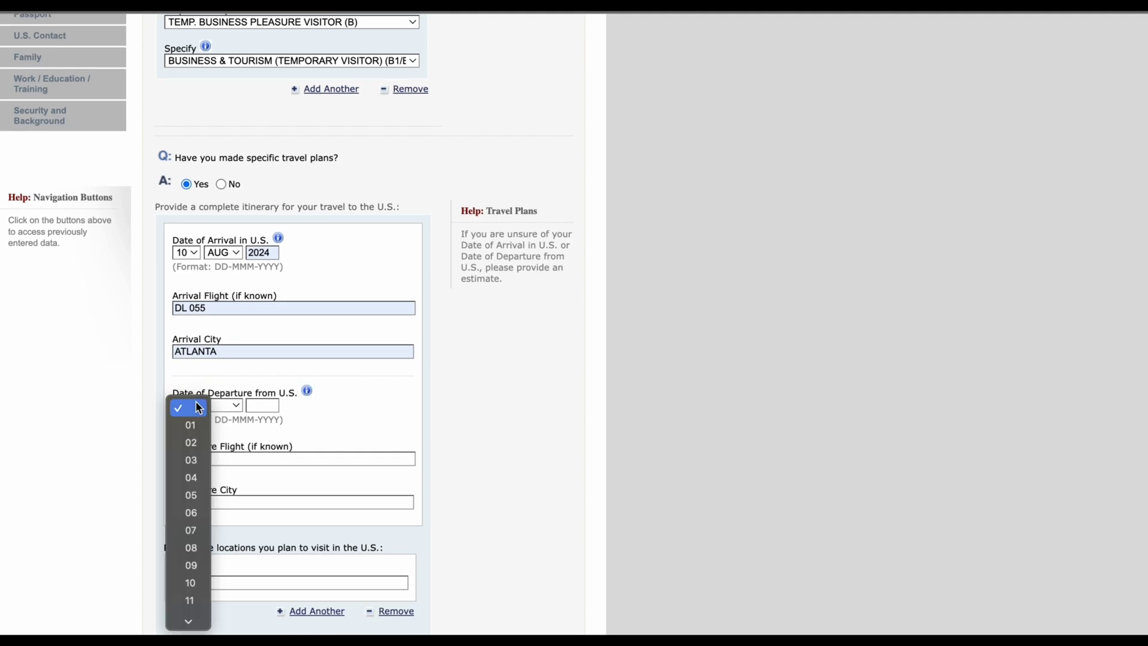
{"action": "scroll", "coordinate": [194, 513], "scroll_direction": "down", "scroll_amount": 1}
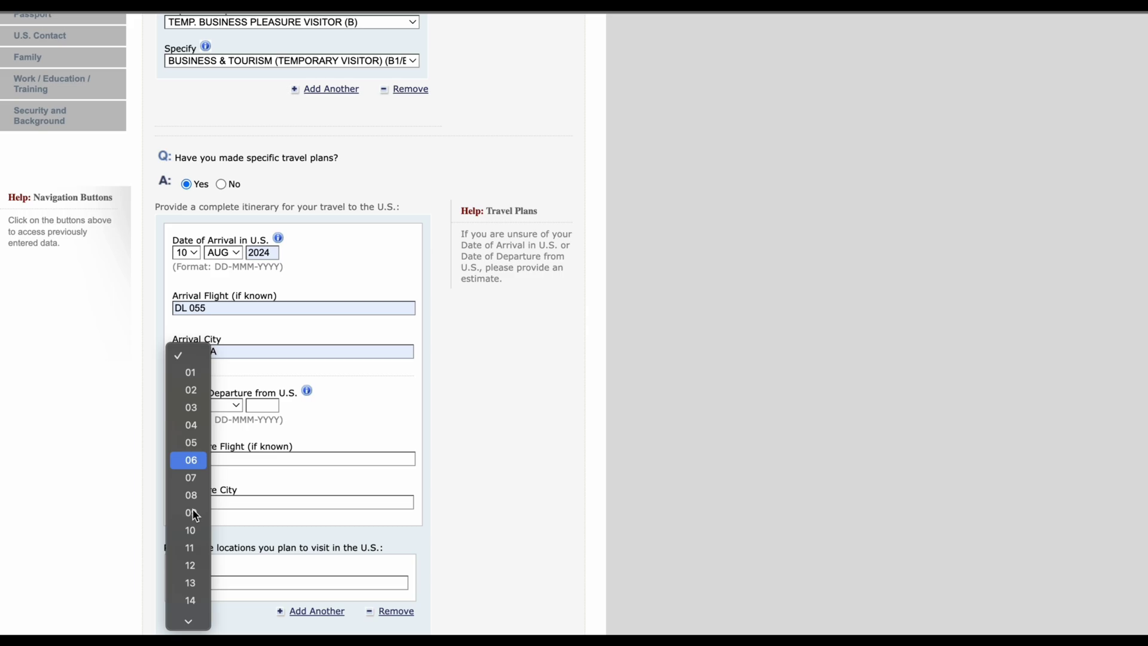
{"action": "scroll", "coordinate": [193, 530], "scroll_direction": "down", "scroll_amount": 5}
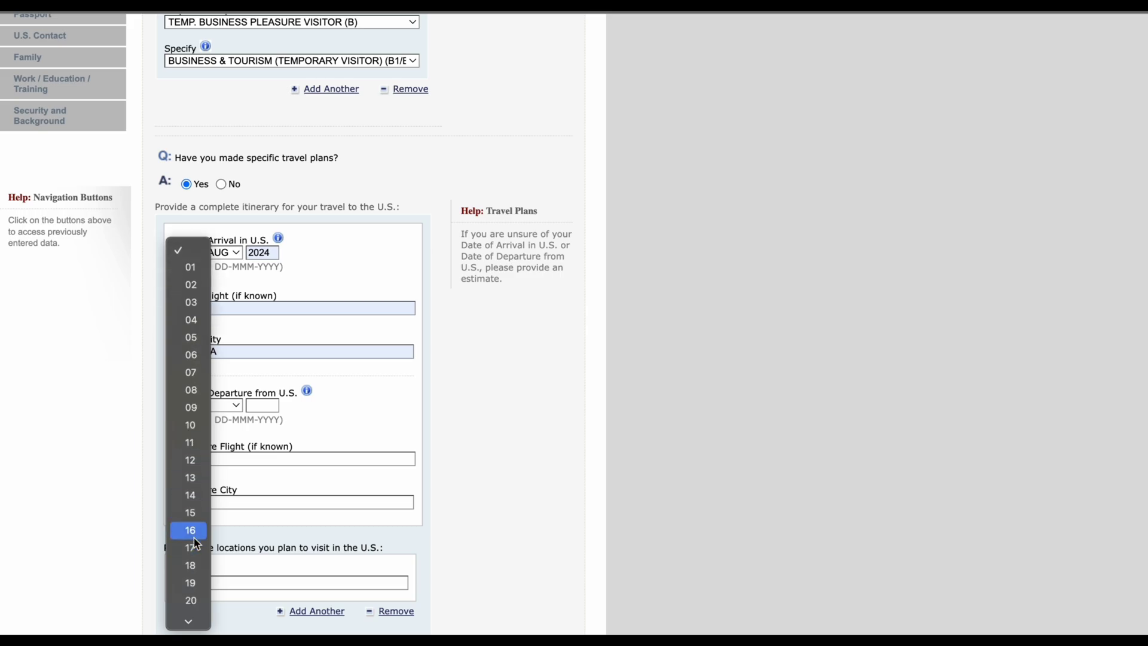
{"action": "left_click", "coordinate": [190, 513]}
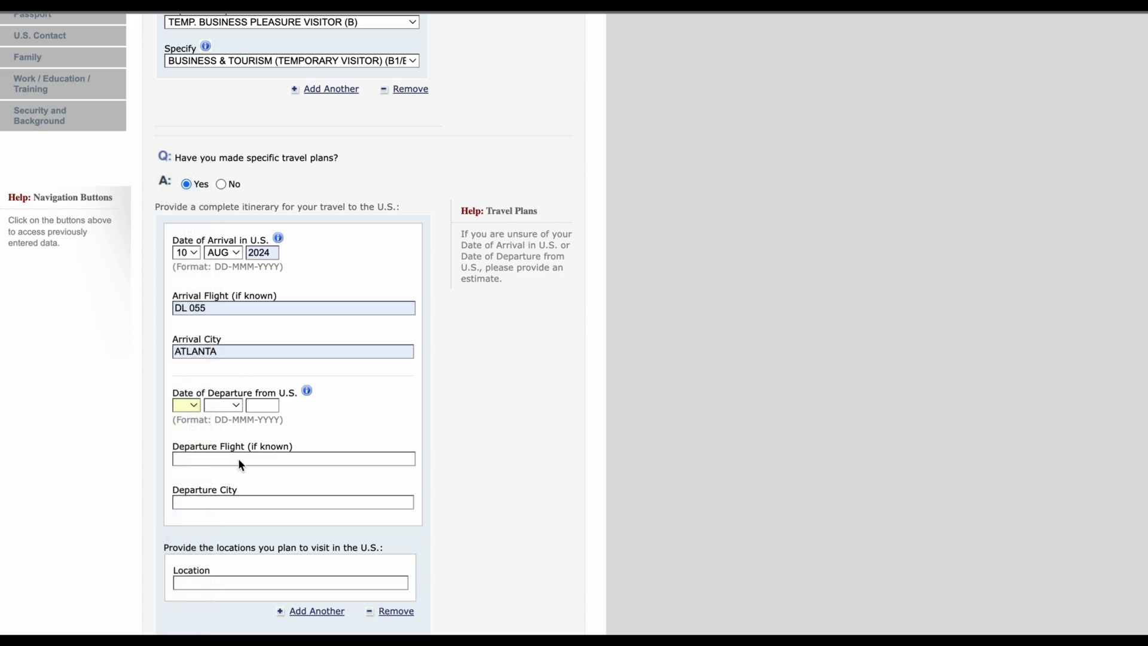
Step: Set the departure month to AUG and the departure year to 2024
{"action": "left_click", "coordinate": [229, 412]}
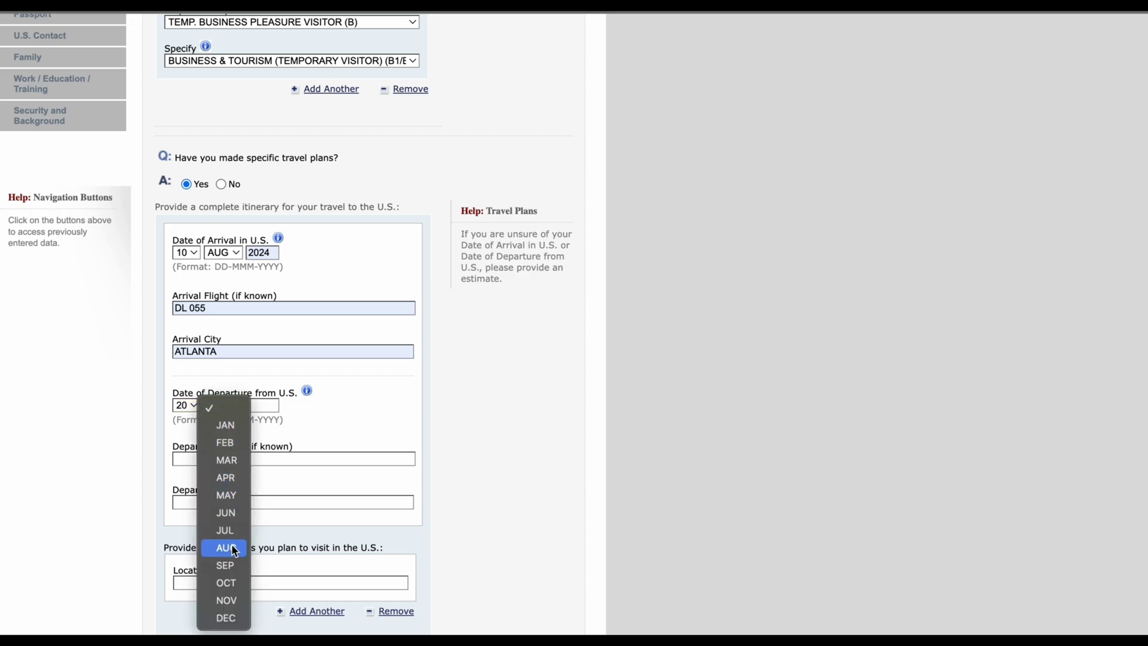
{"action": "left_click", "coordinate": [232, 546]}
{"action": "left_click", "coordinate": [257, 407]}
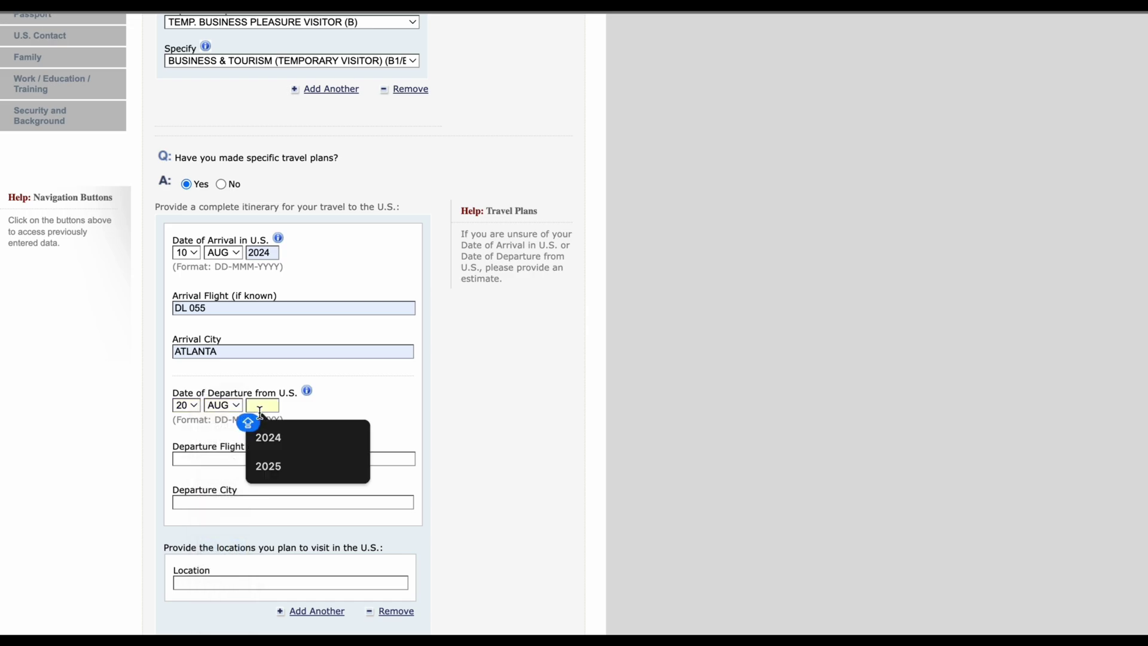
{"action": "type", "text": "2024"}
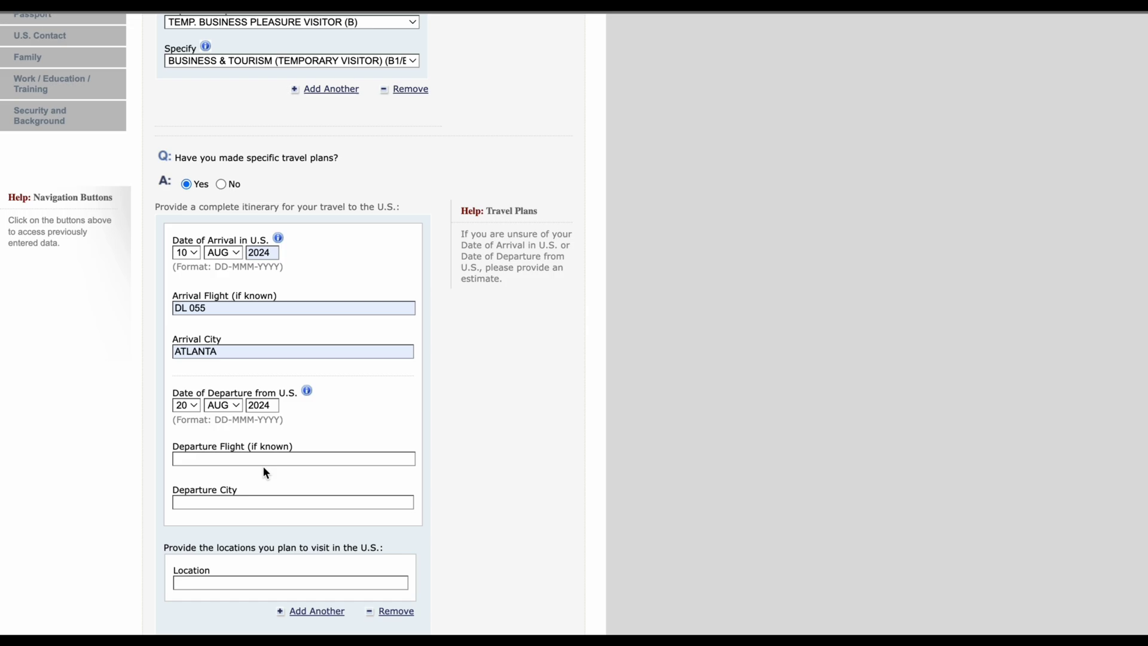
Step: Fill the departure flight with DL 054 and check the arrival and departure flight numbers
{"action": "left_click", "coordinate": [266, 459]}
{"action": "left_click", "coordinate": [285, 484]}
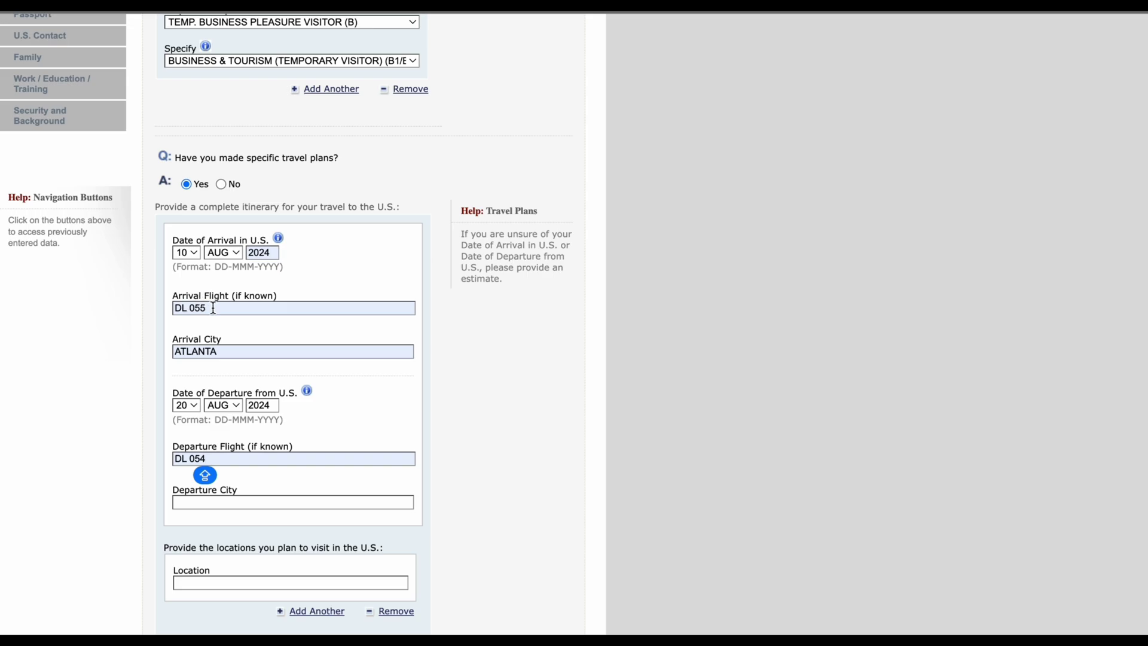
{"action": "left_click_drag", "start_coordinate": [209, 307], "coordinate": [177, 306]}
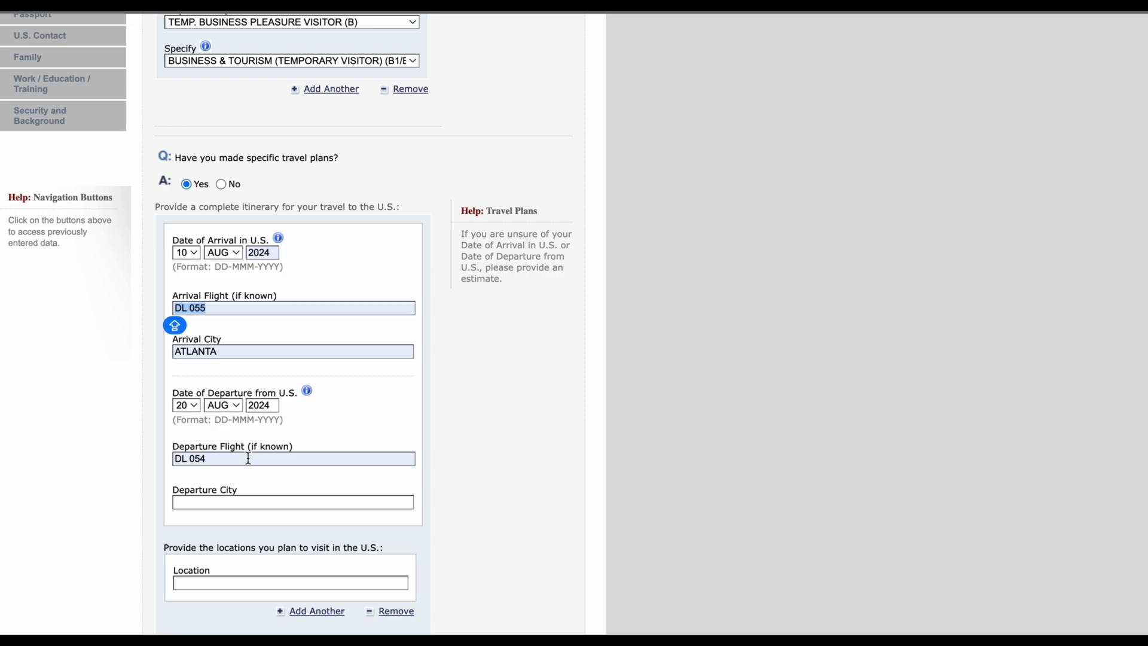
{"action": "left_click_drag", "start_coordinate": [248, 459], "coordinate": [147, 456]}
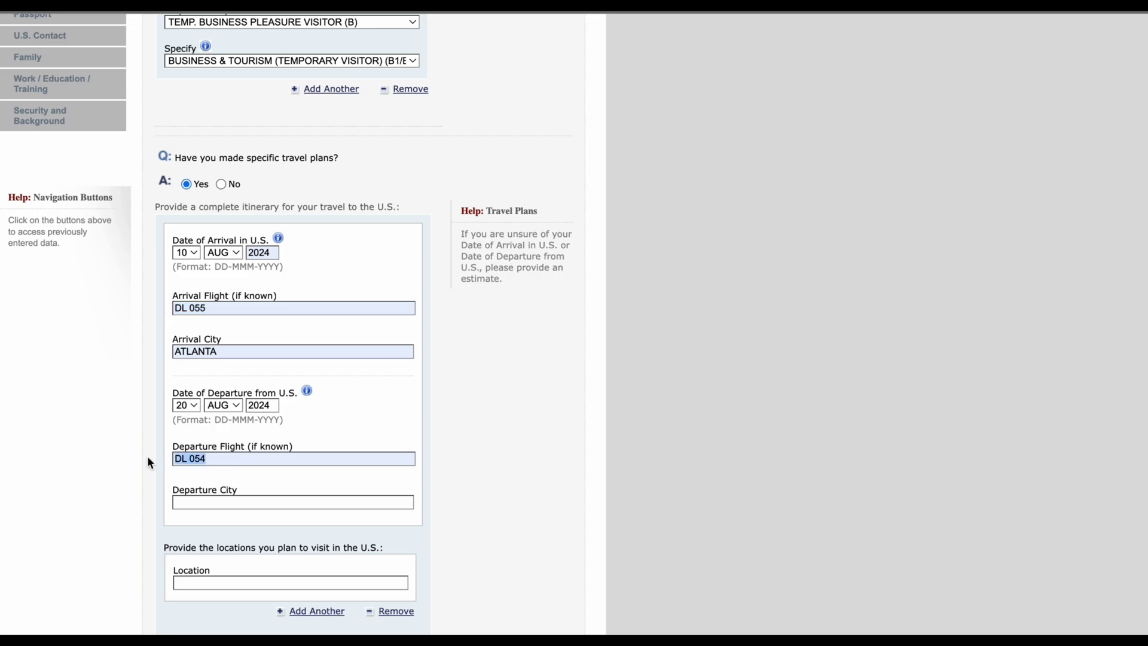
{"action": "left_click", "coordinate": [208, 307]}
{"action": "key", "text": "super+a"}
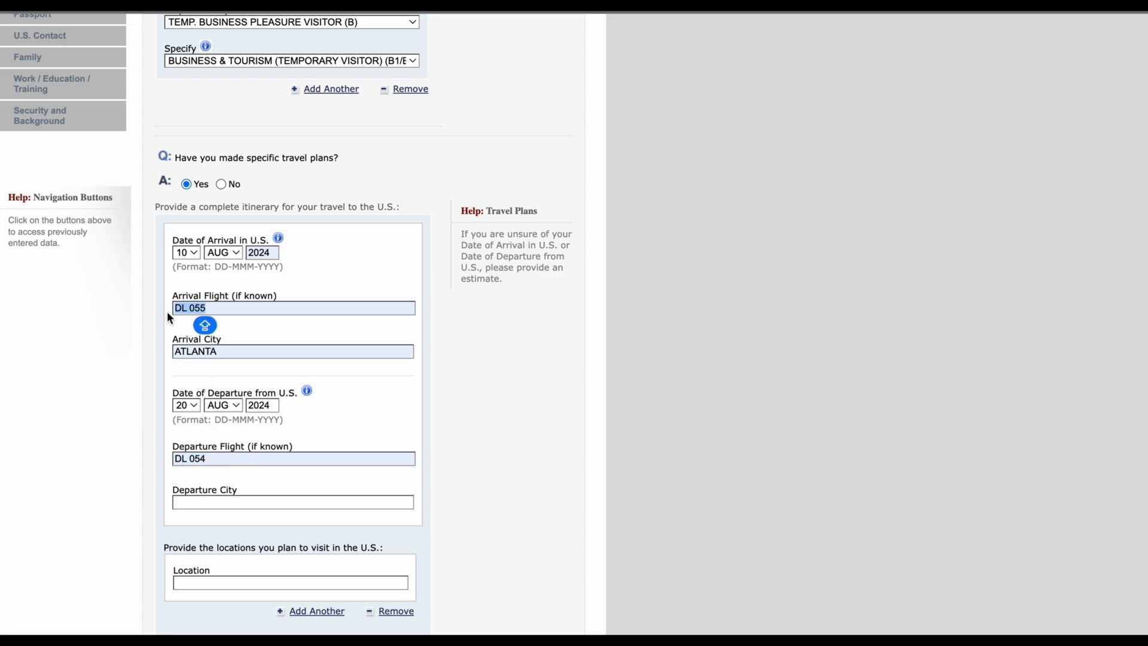
{"action": "left_click_drag", "start_coordinate": [234, 459], "coordinate": [167, 460]}
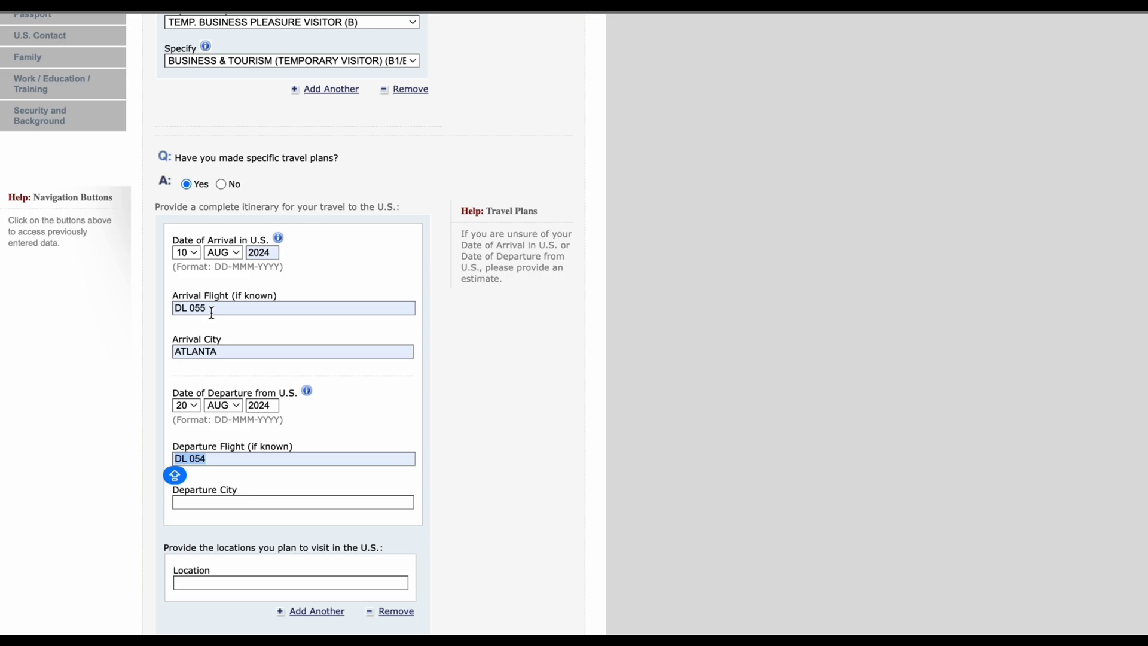
Step: Set the departure city to ATLANTA
{"action": "scroll", "coordinate": [233, 443], "scroll_direction": "down", "scroll_amount": 1}
{"action": "left_click", "coordinate": [209, 465]}
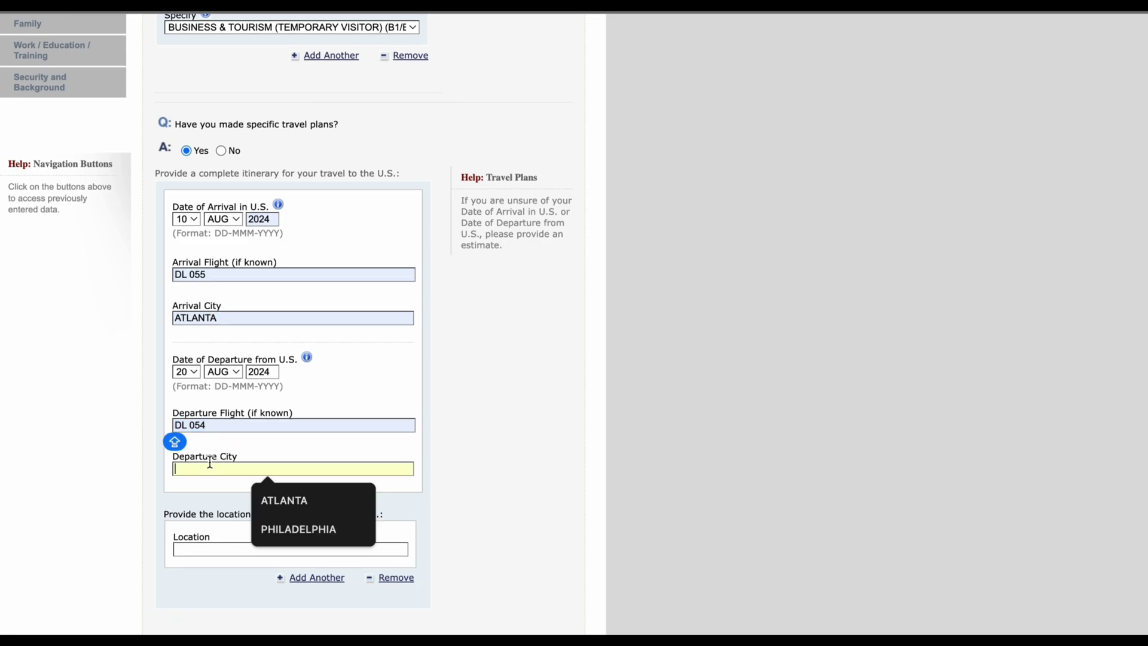
{"action": "left_click", "coordinate": [290, 496]}
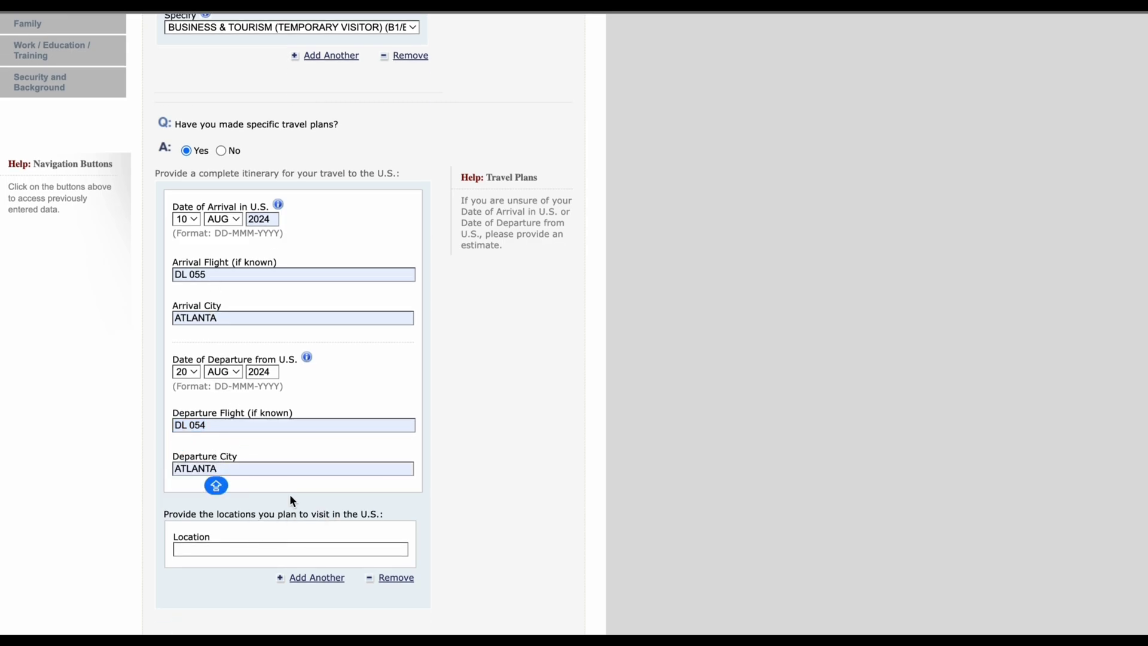
Step: Pick ATLANTA as the U.S. location to visit, then scroll to the stay address fields
{"action": "scroll", "coordinate": [289, 494], "scroll_direction": "down", "scroll_amount": 2}
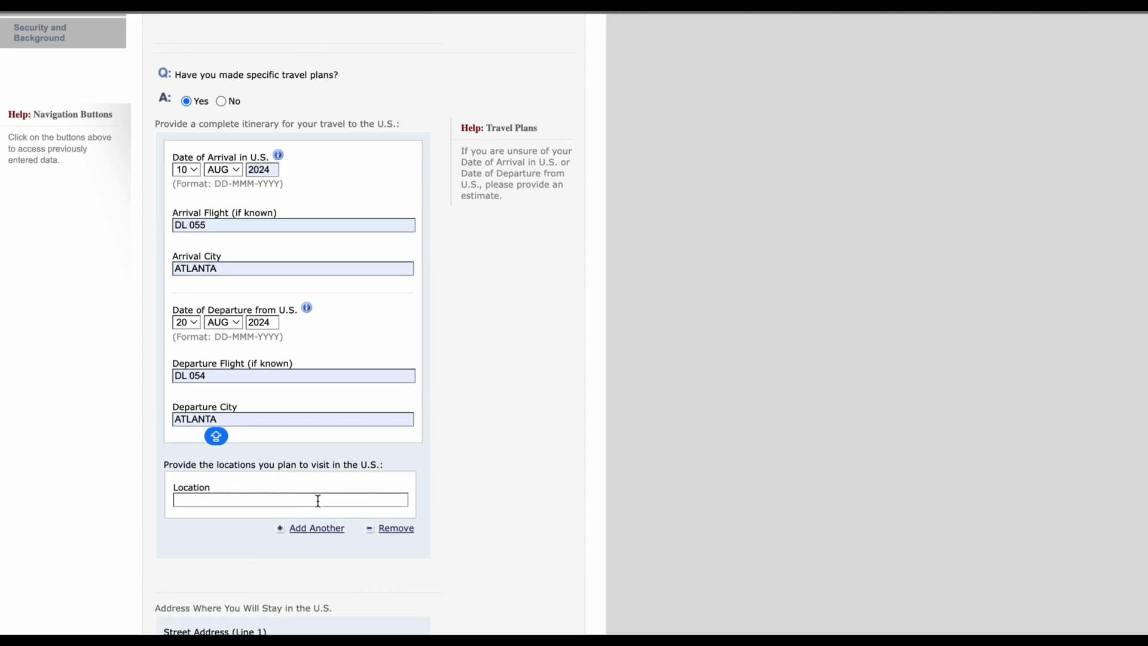
{"action": "left_click", "coordinate": [295, 501]}
{"action": "left_click", "coordinate": [301, 532]}
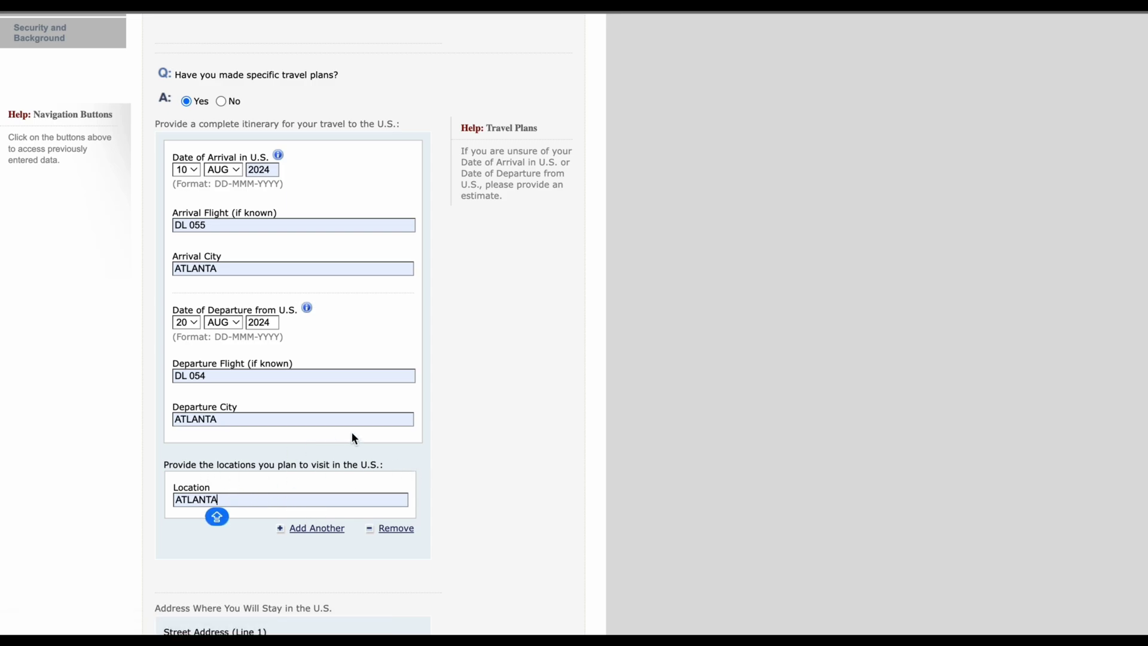
{"action": "scroll", "coordinate": [485, 430], "scroll_direction": "down", "scroll_amount": 5}
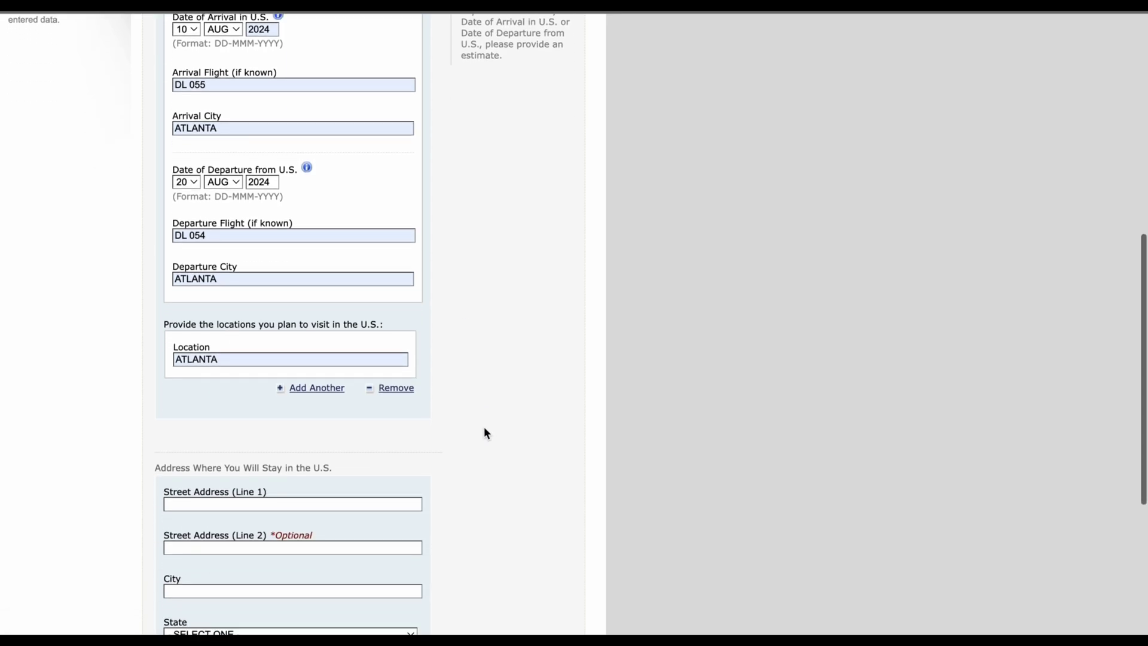
{"action": "scroll", "coordinate": [484, 426], "scroll_direction": "down", "scroll_amount": 4}
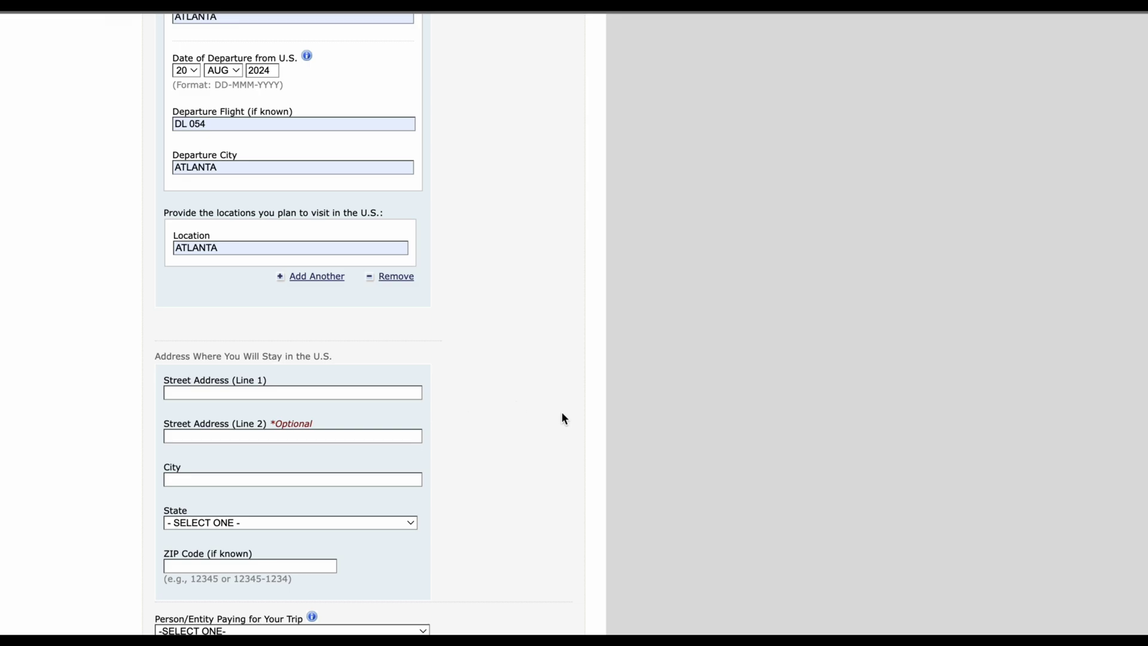
{"action": "scroll", "coordinate": [518, 413], "scroll_direction": "down", "scroll_amount": 2}
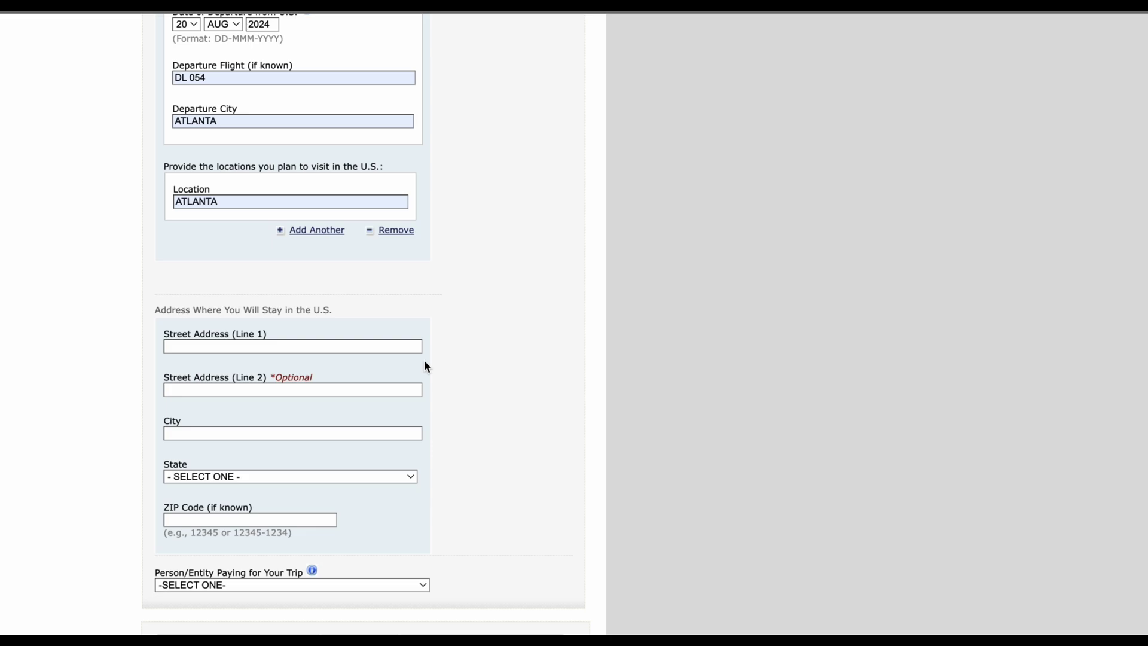
{"action": "scroll", "coordinate": [424, 363], "scroll_direction": "down", "scroll_amount": 1}
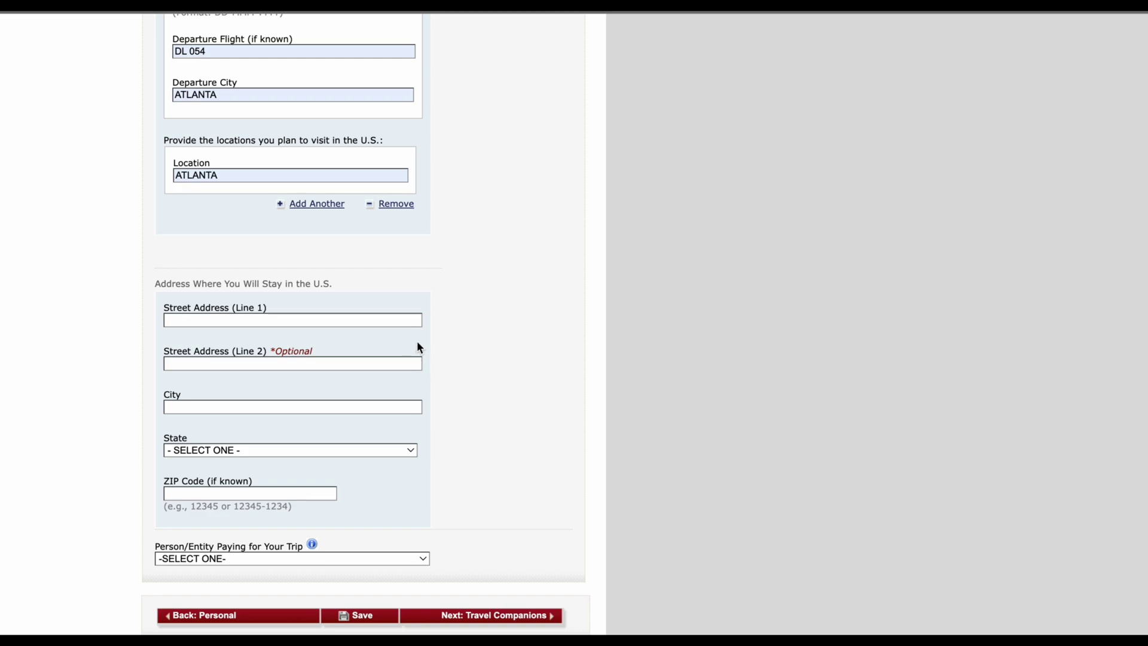
Step: Enter the hotel name as the first street line of the U.S. stay address
{"action": "left_click", "coordinate": [415, 323]}
{"action": "type", "text": "FORSELEVA"}
{"action": "key", "text": "Caps_Lock"}
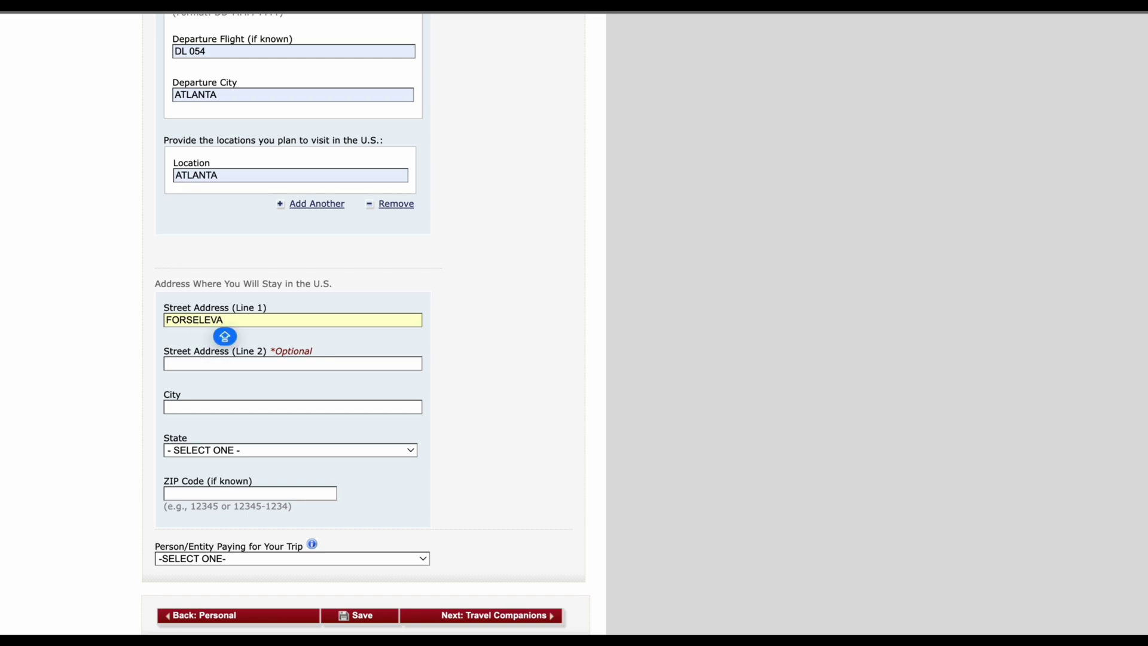
{"action": "type", "text": "HOTEL"}
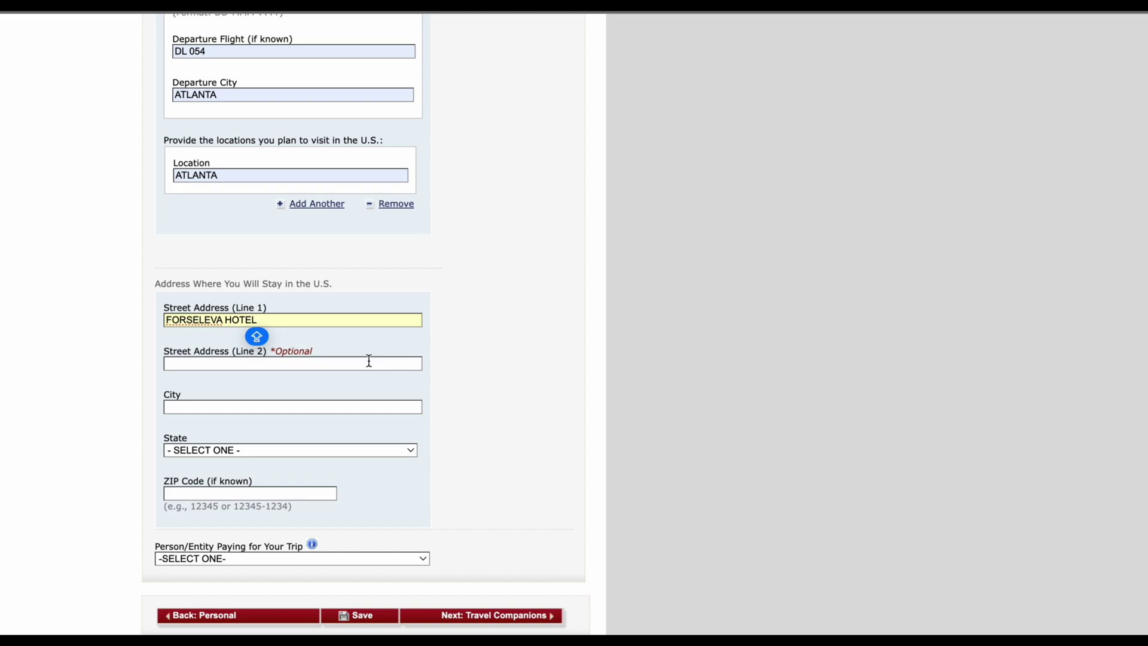
Step: Fill in the stay city ATLANTA and the second street address line
{"action": "left_click", "coordinate": [362, 406]}
{"action": "type", "text": "AT"}
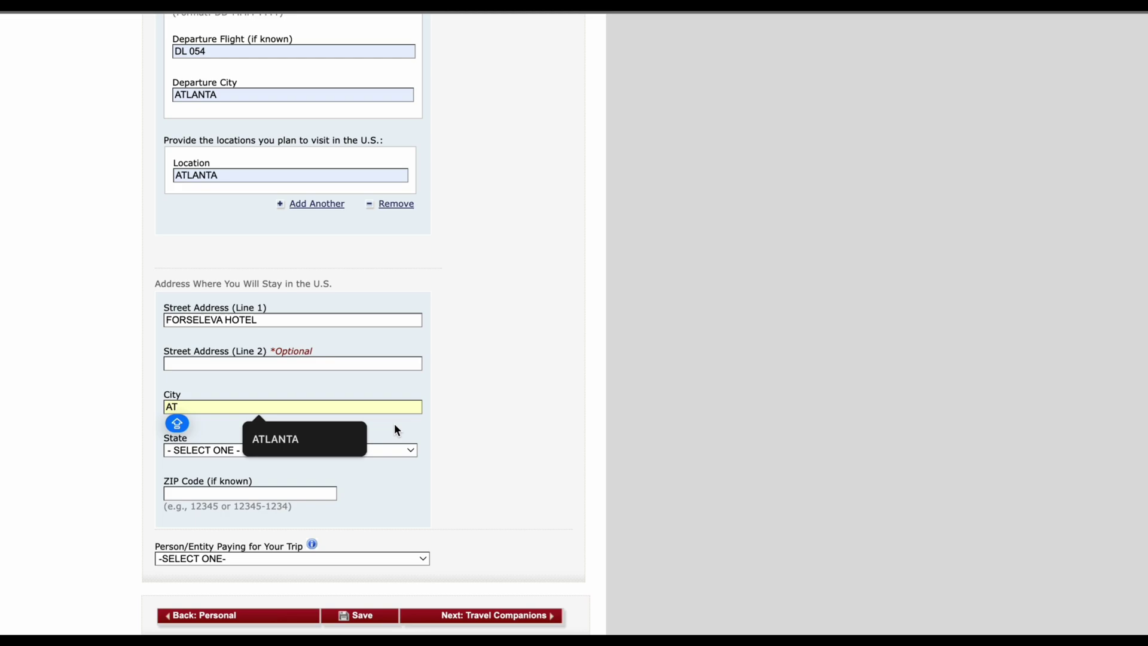
{"action": "left_click", "coordinate": [349, 439]}
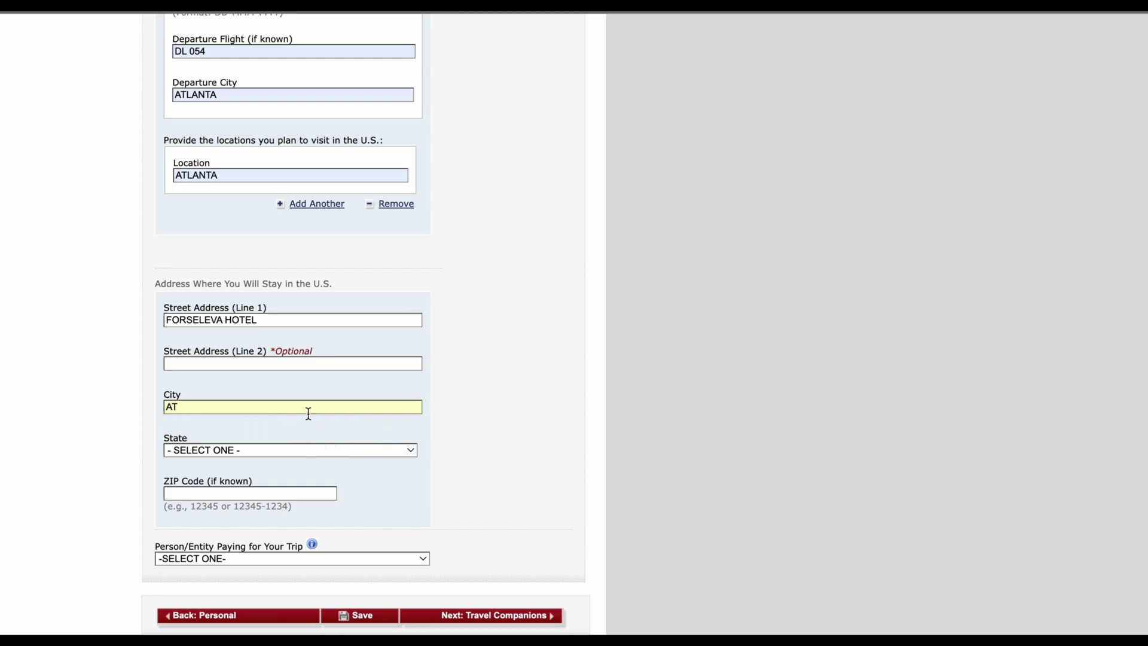
{"action": "type", "text": "LANTA"}
{"action": "left_click", "coordinate": [246, 361]}
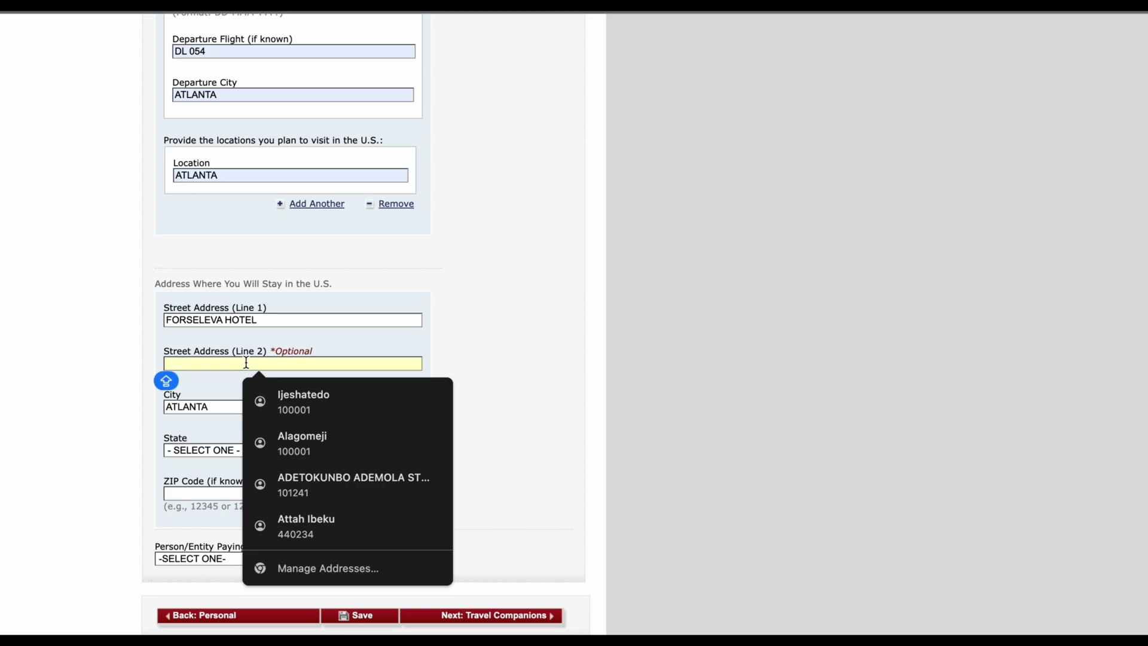
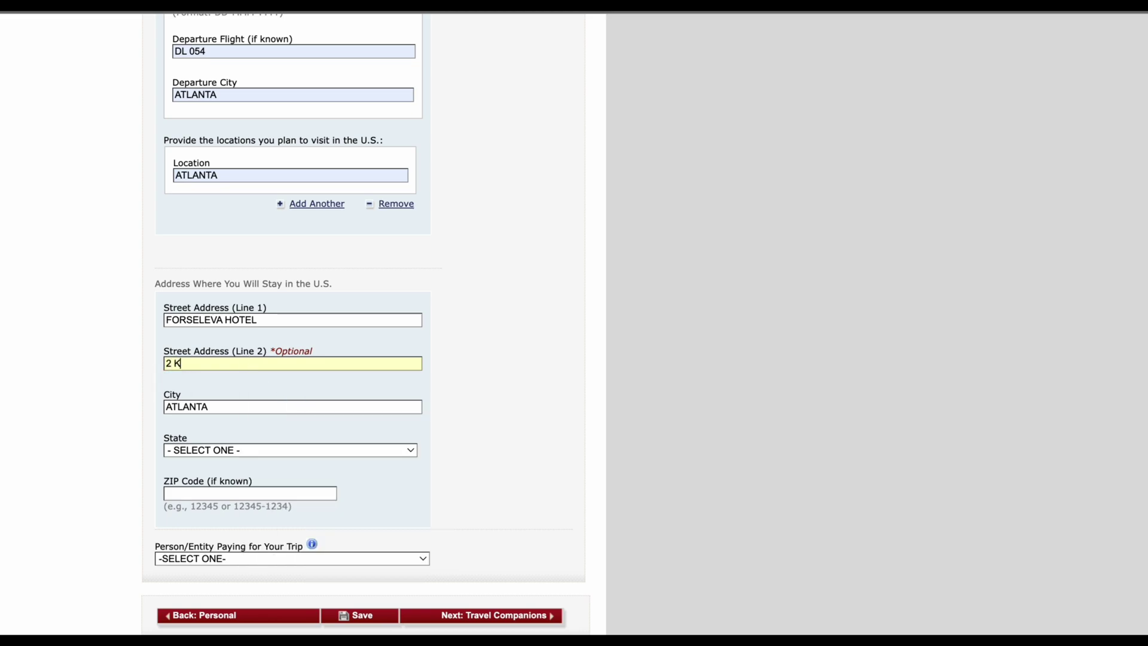
Step: Choose GEORGIA as the stay state and enter the ZIP code
{"action": "left_click", "coordinate": [248, 450]}
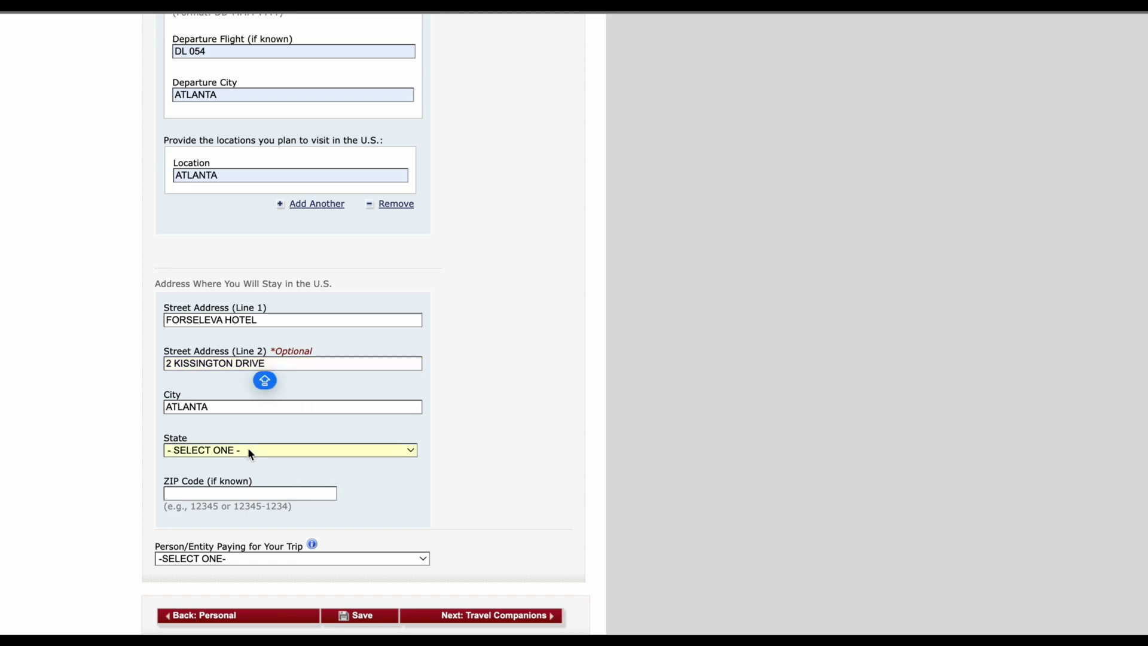
{"action": "scroll", "coordinate": [250, 534], "scroll_direction": "down", "scroll_amount": 5}
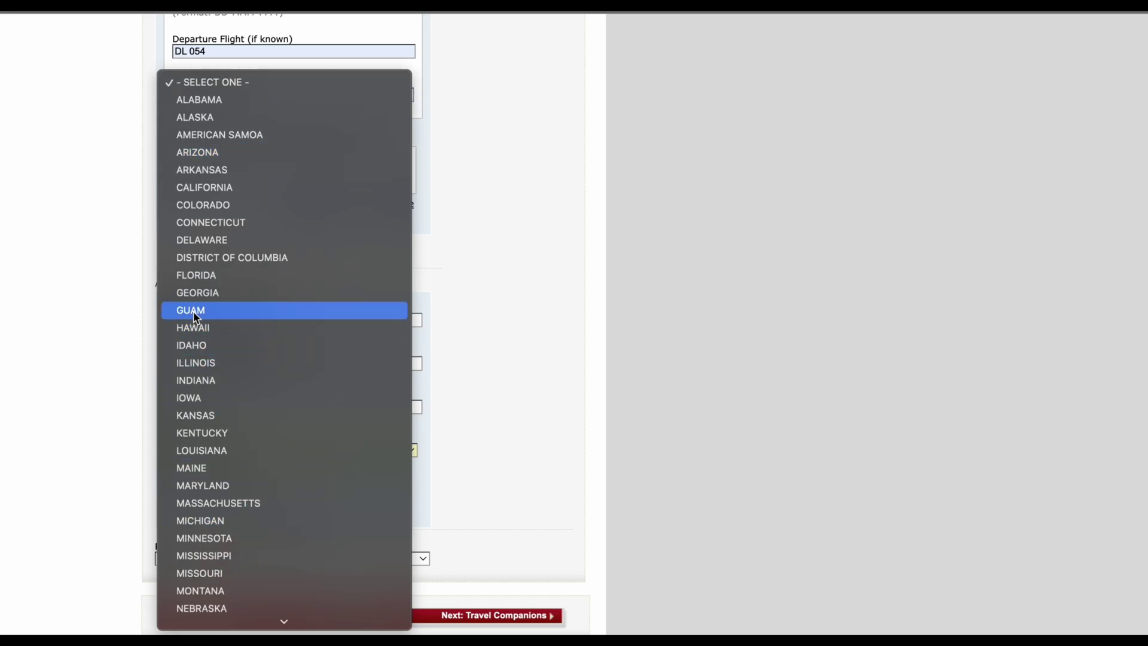
{"action": "left_click", "coordinate": [195, 294]}
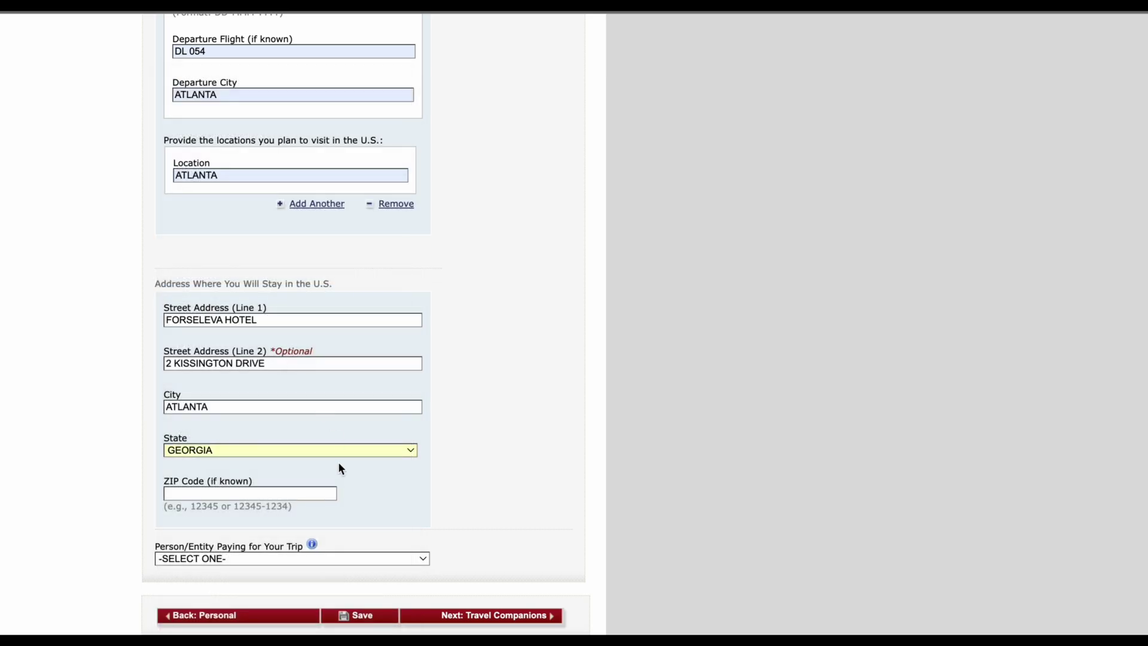
{"action": "scroll", "coordinate": [313, 457], "scroll_direction": "down", "scroll_amount": 2}
{"action": "left_click", "coordinate": [270, 437]}
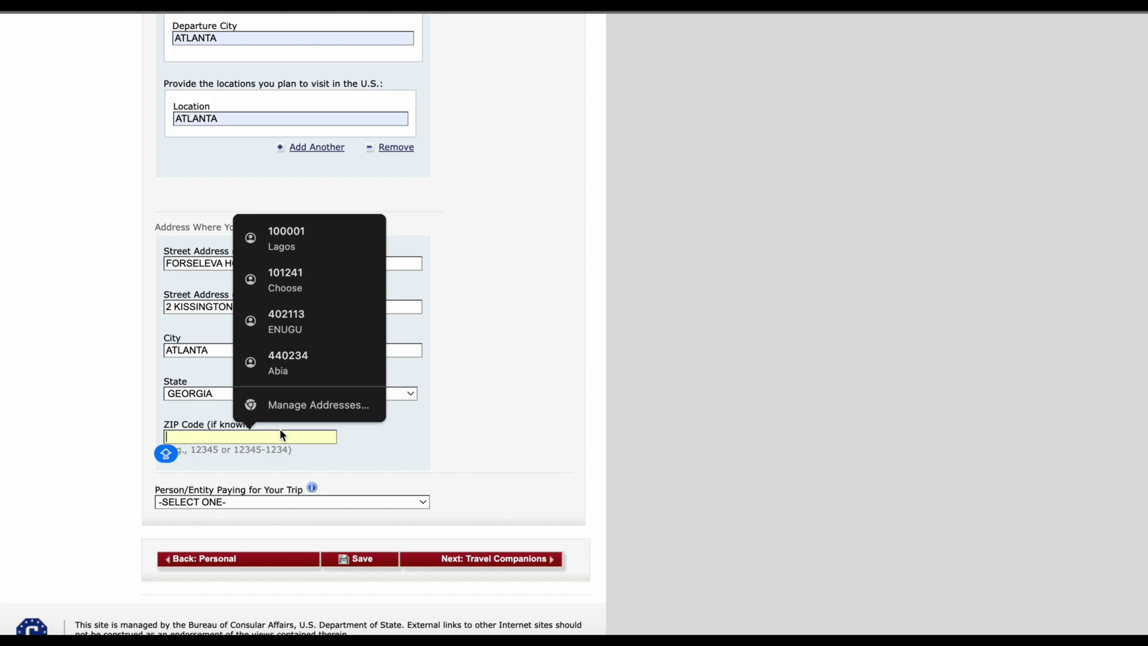
{"action": "type", "text": "2"}
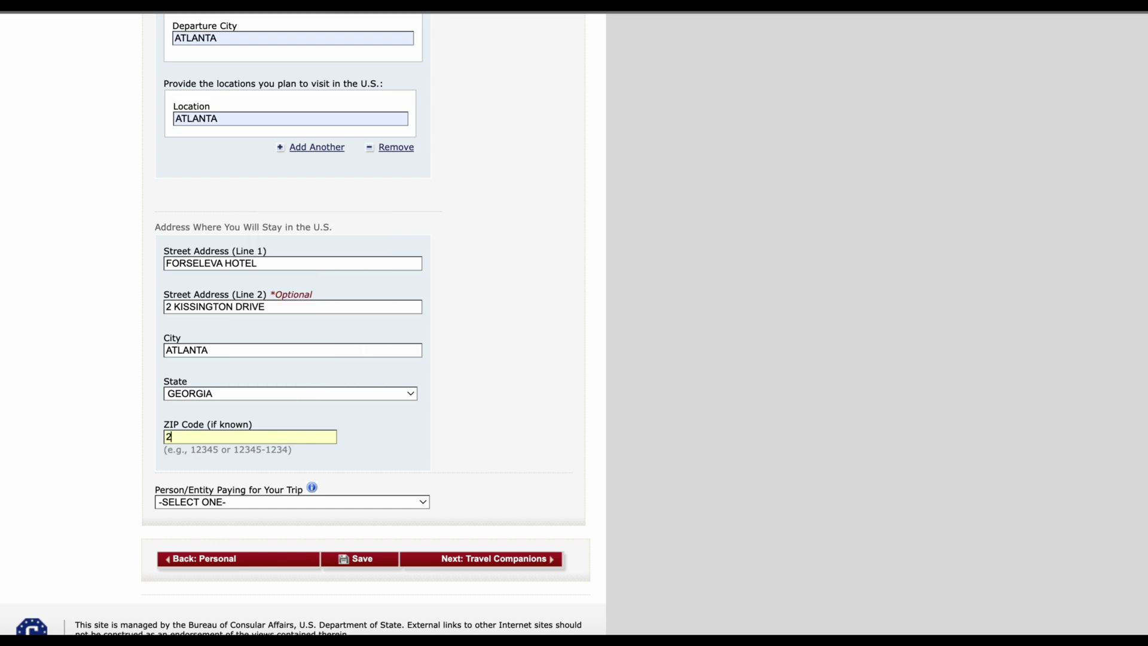
{"action": "type", "text": "345"}
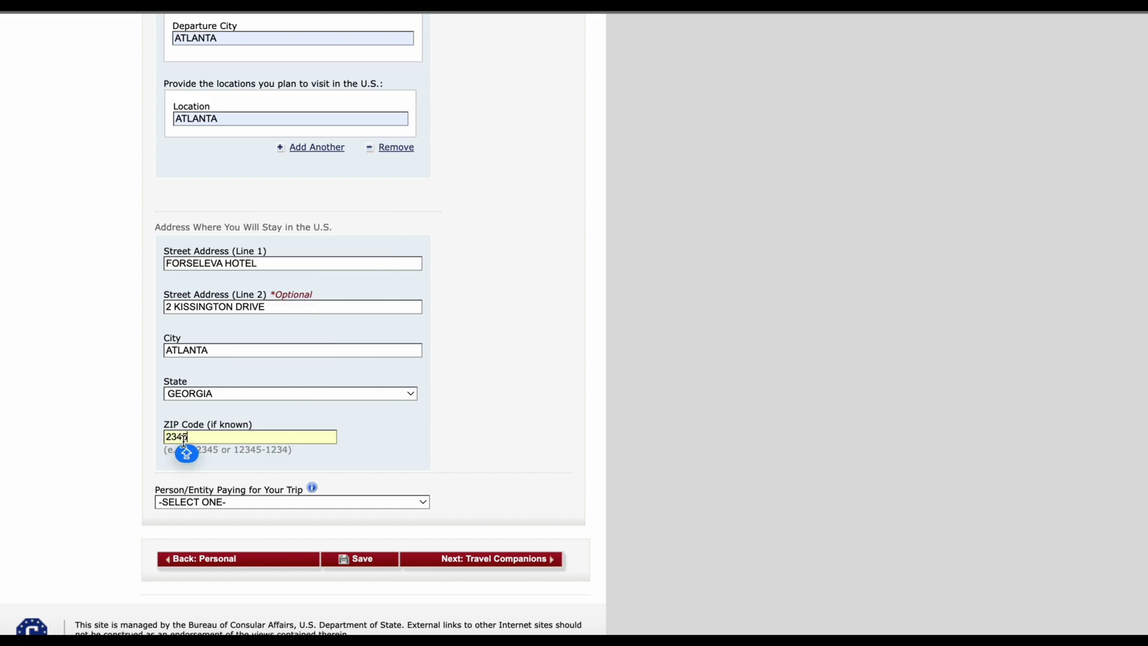
{"action": "type", "text": "6"}
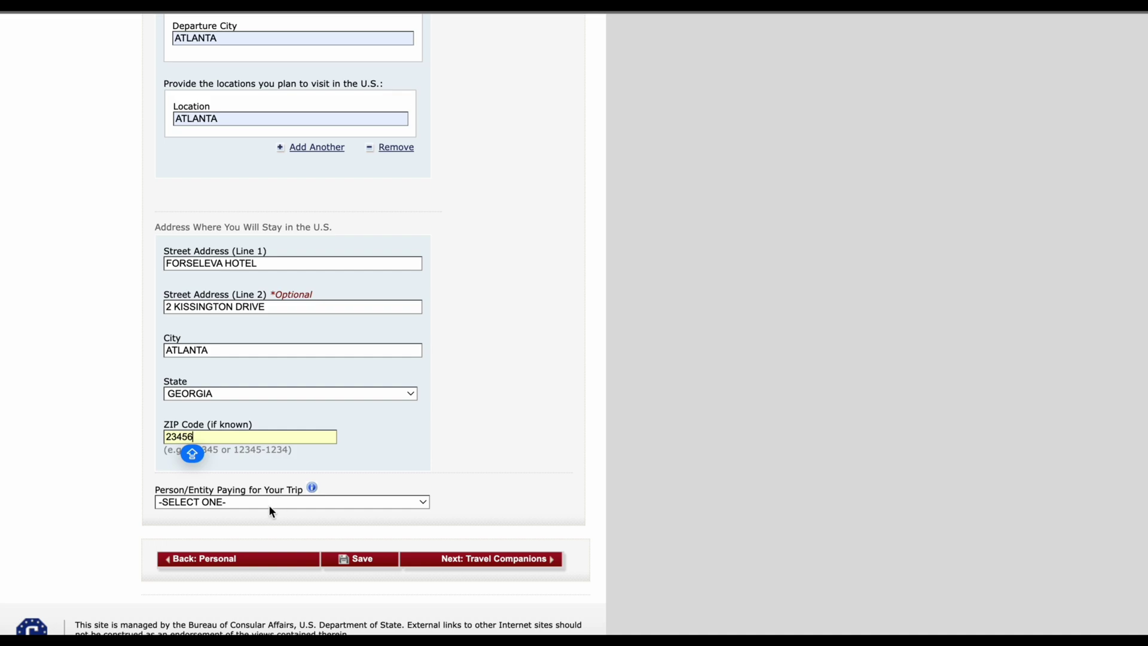
{"action": "left_click", "coordinate": [271, 500]}
{"action": "left_click", "coordinate": [424, 439]}
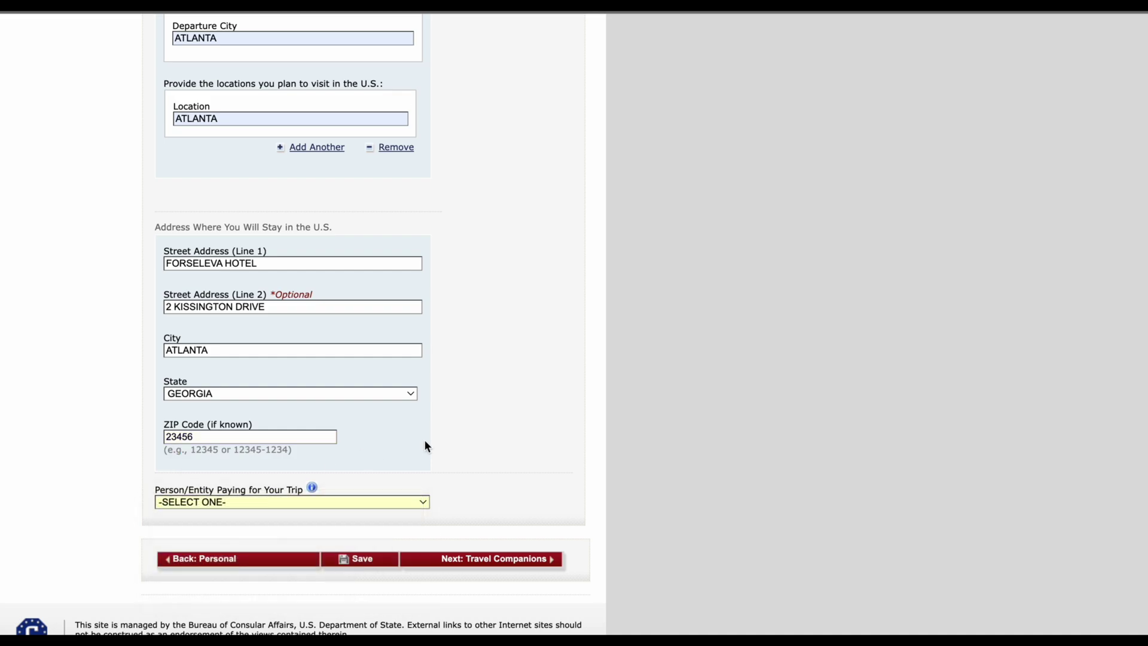
Step: Scroll to Person/Entity Paying for Your Trip and open its option list
{"action": "scroll", "coordinate": [426, 441], "scroll_direction": "down", "scroll_amount": 2}
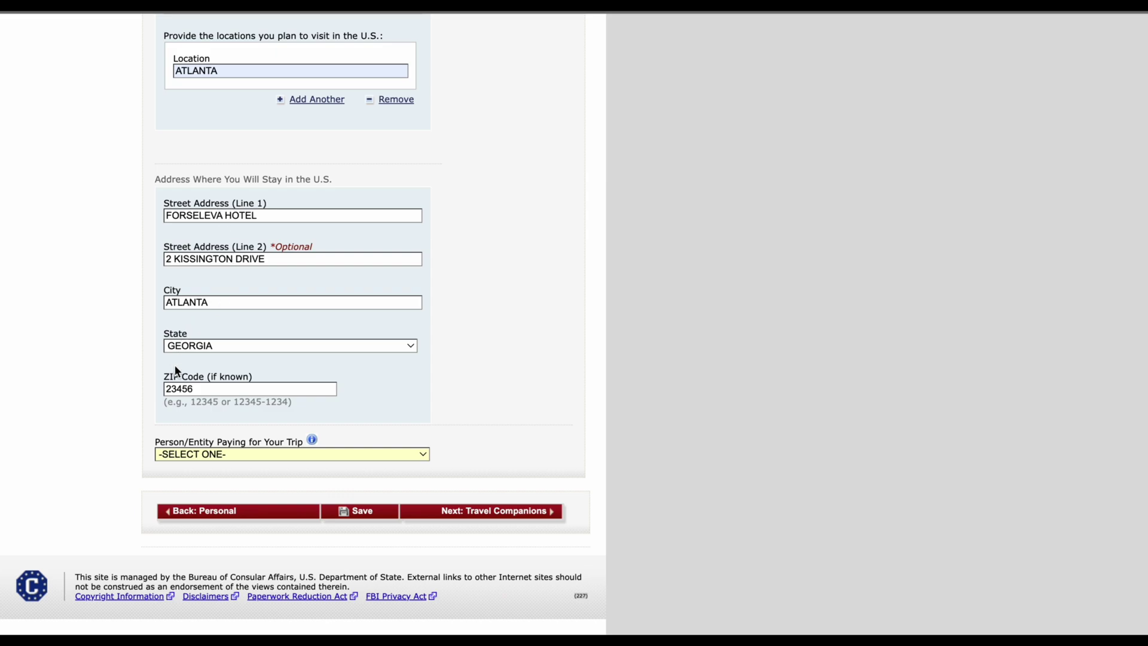
{"action": "scroll", "coordinate": [242, 450], "scroll_direction": "down", "scroll_amount": 1}
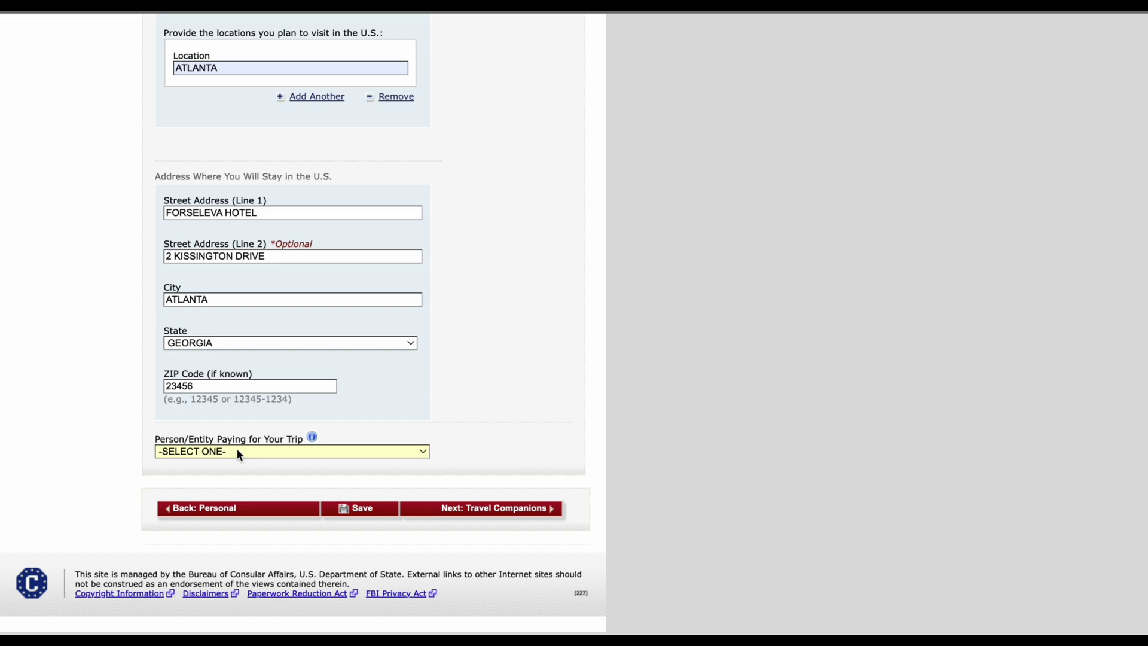
{"action": "left_click", "coordinate": [238, 453]}
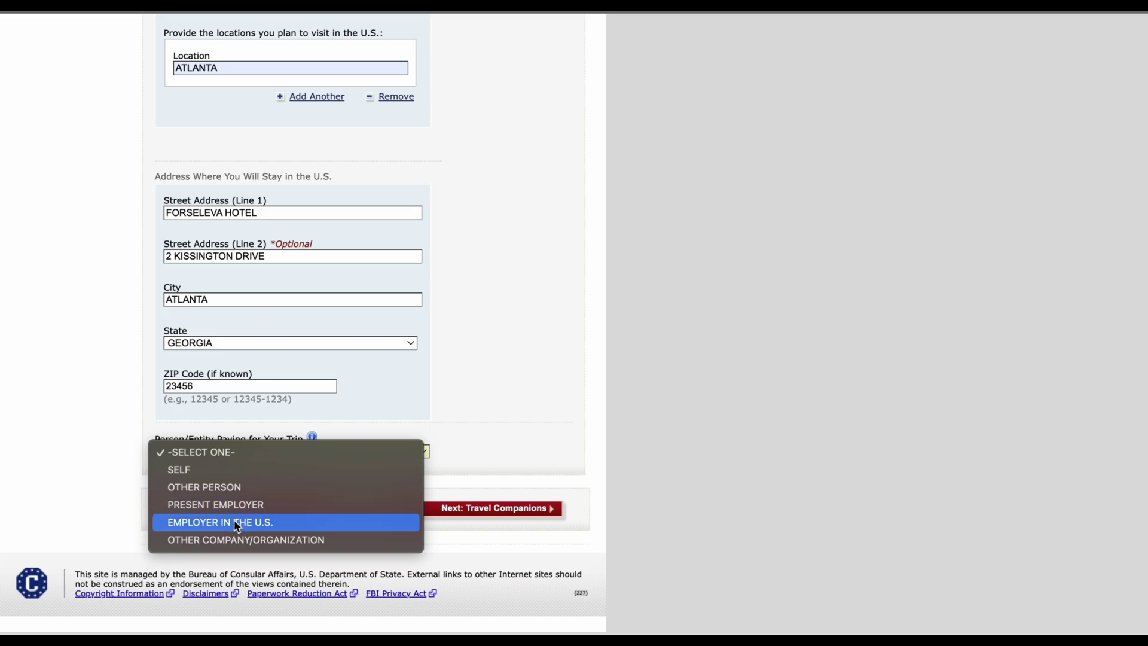
Step: Set the trip payer to SELF, save the application, and proceed to Travel Companions
{"action": "left_click", "coordinate": [231, 473]}
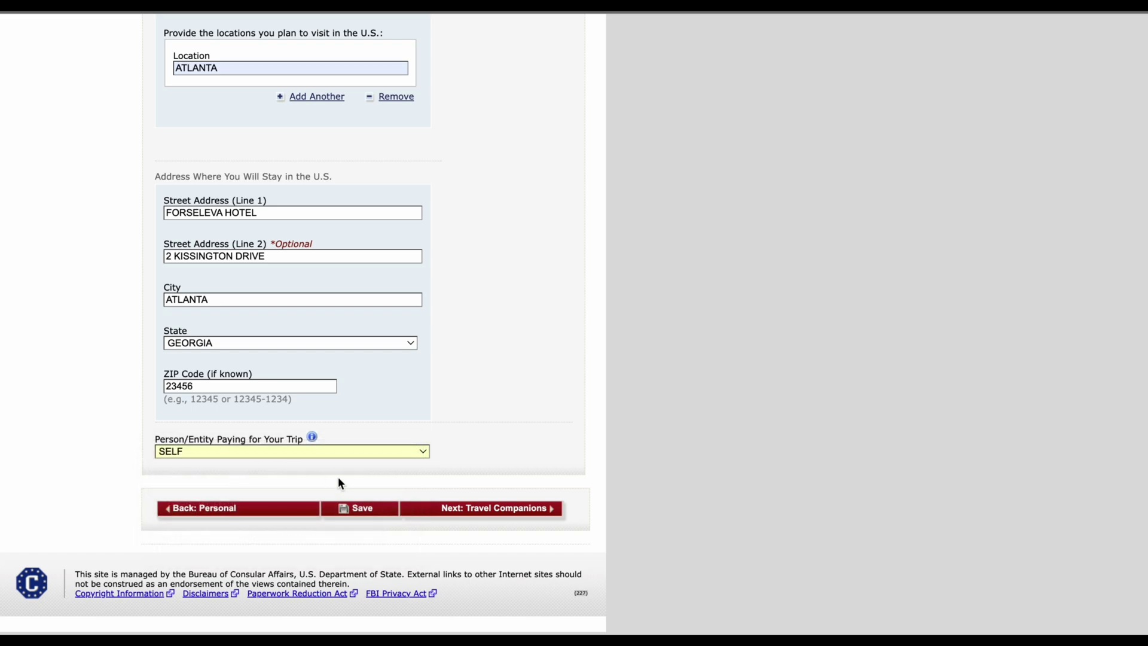
{"action": "left_click", "coordinate": [361, 509]}
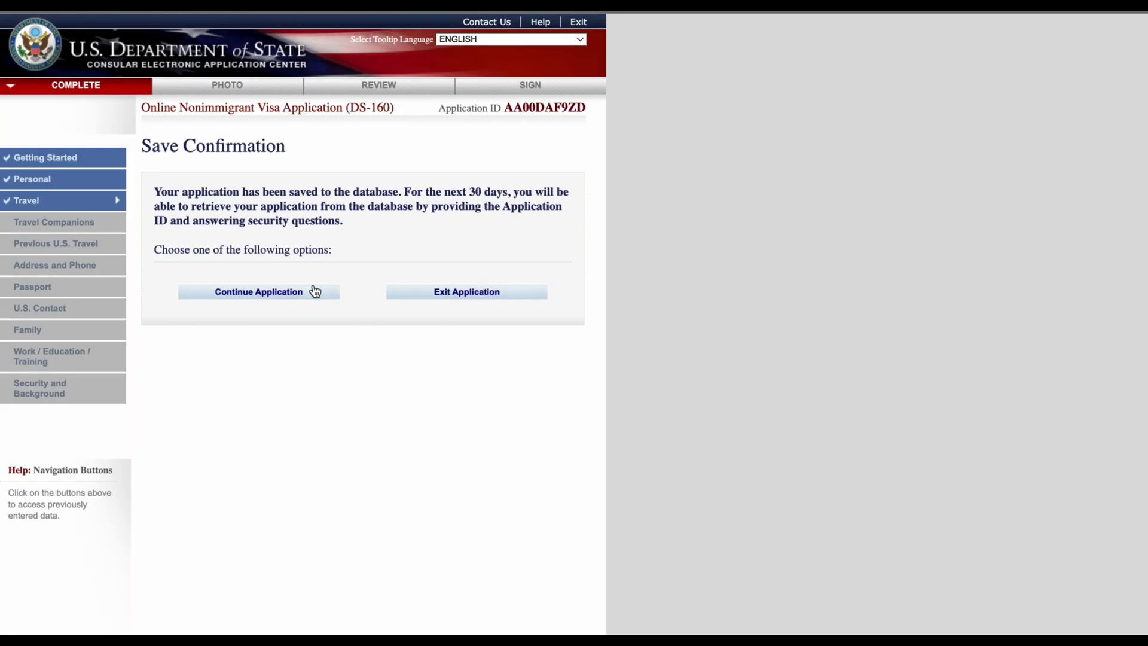
{"action": "left_click", "coordinate": [315, 291]}
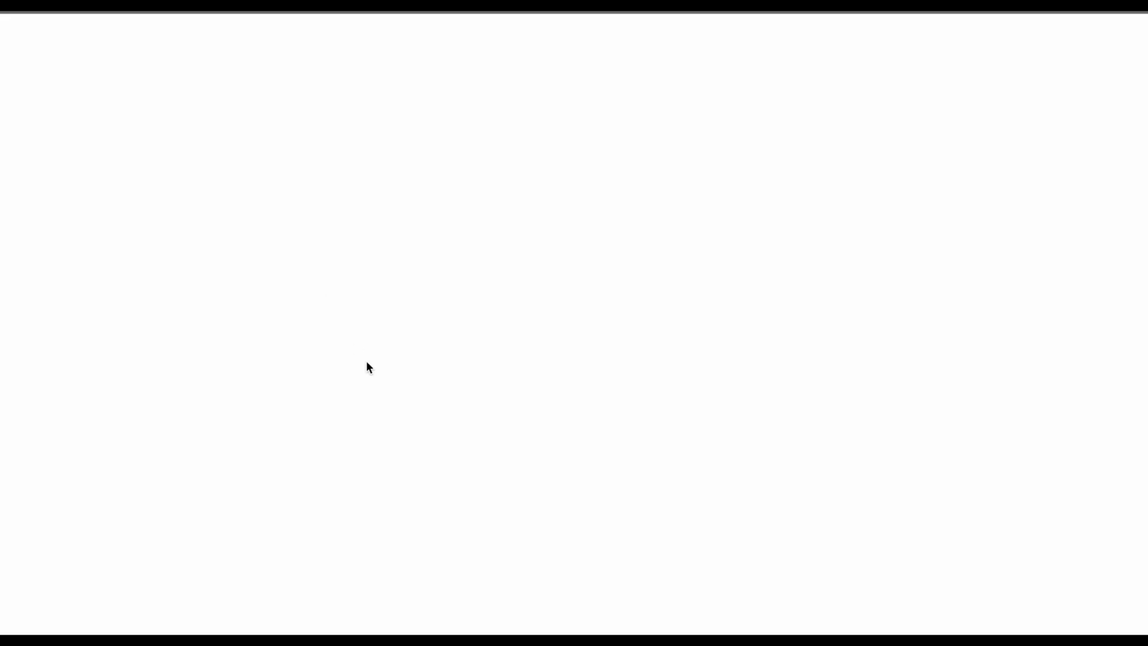
{"action": "scroll", "coordinate": [412, 461], "scroll_direction": "down", "scroll_amount": 9}
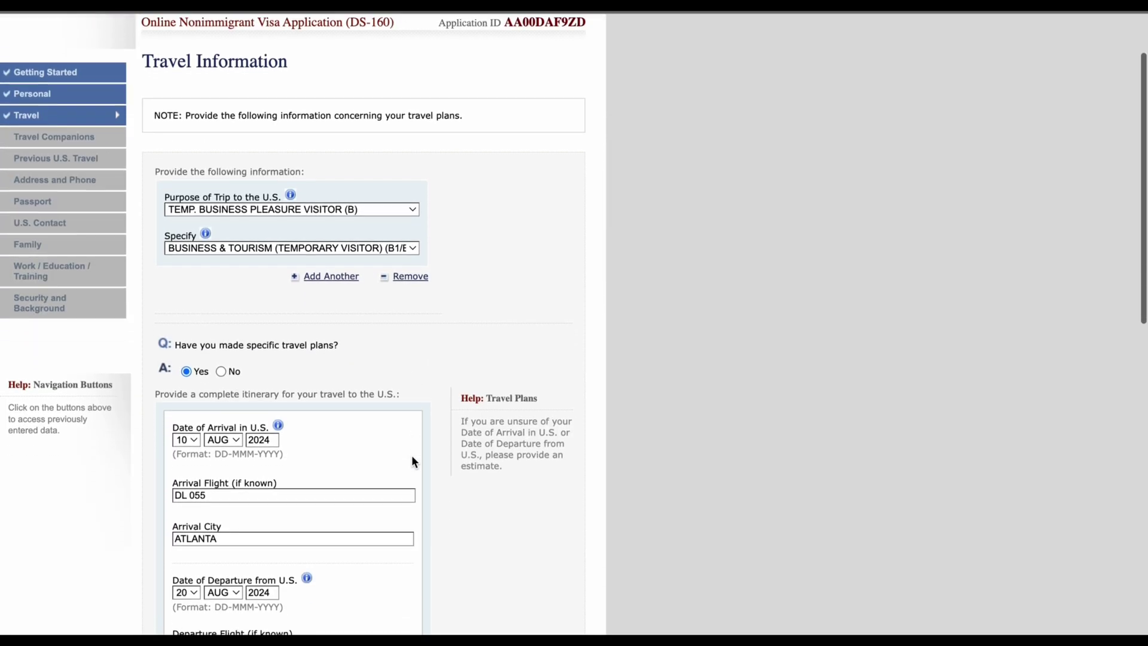
{"action": "scroll", "coordinate": [413, 456], "scroll_direction": "down", "scroll_amount": 4}
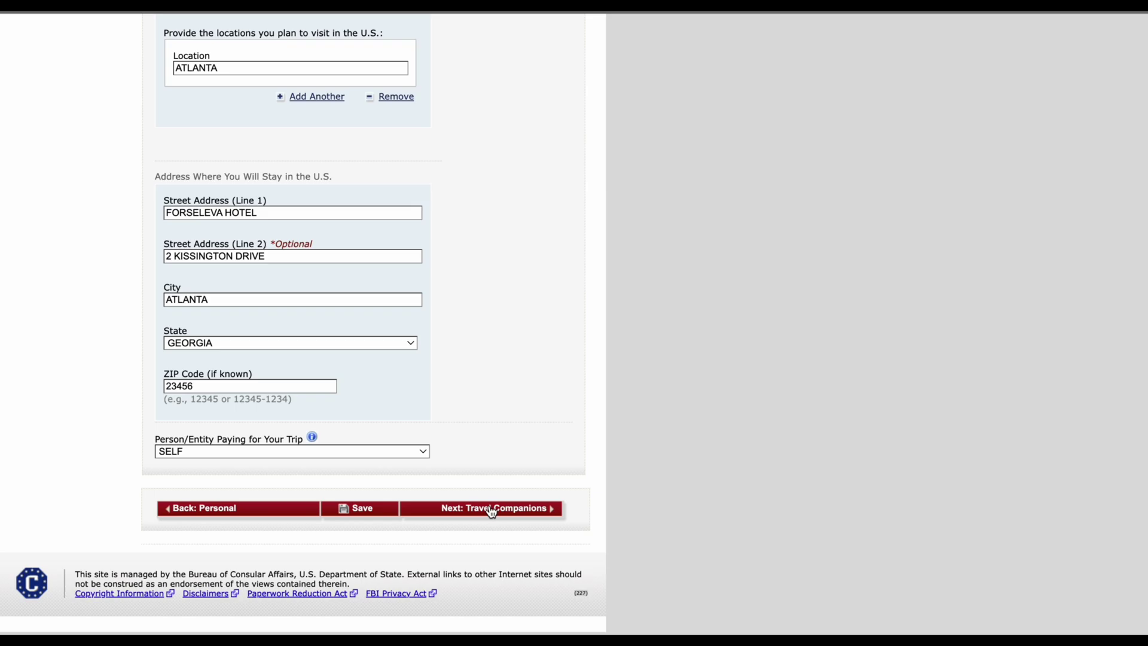
{"action": "left_click", "coordinate": [493, 512]}
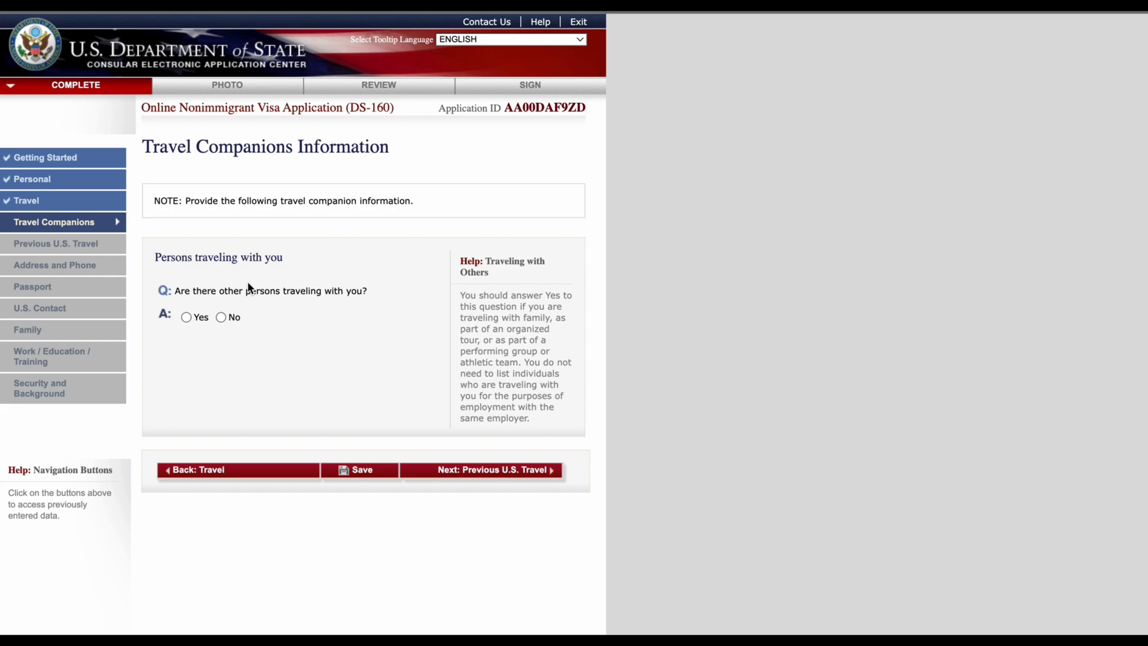
Step: Answer the travel companions questions and continue to the Previous U.S. Travel page
{"action": "left_click", "coordinate": [186, 317]}
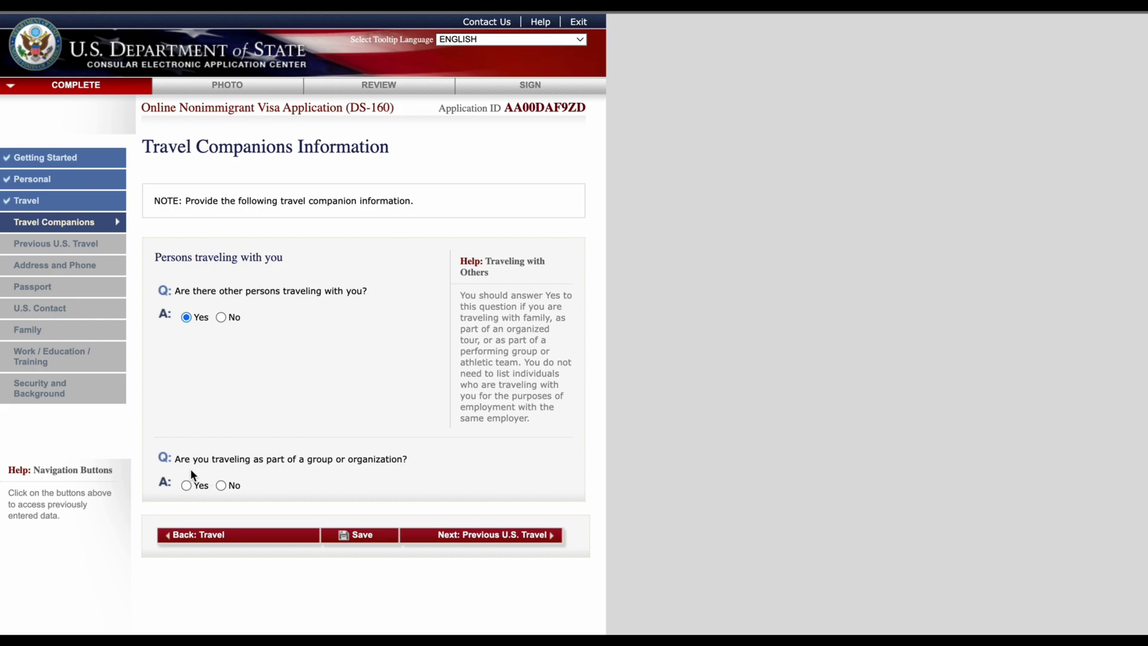
{"action": "left_click", "coordinate": [187, 484]}
{"action": "scroll", "coordinate": [267, 460], "scroll_direction": "down", "scroll_amount": 2}
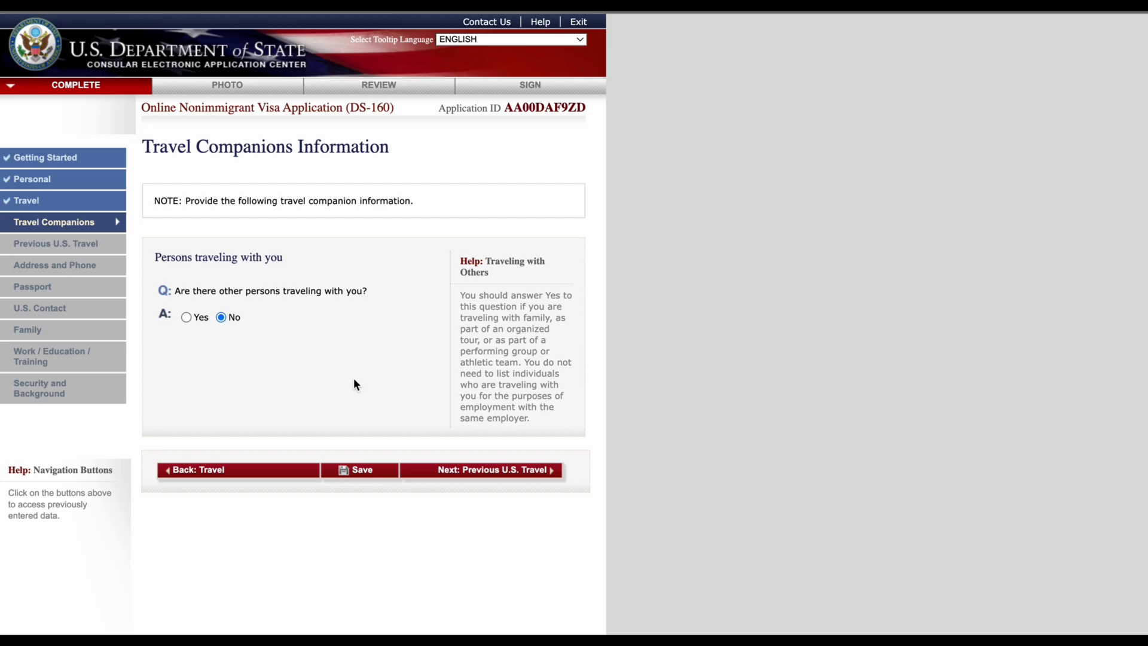
{"action": "left_click", "coordinate": [509, 477]}
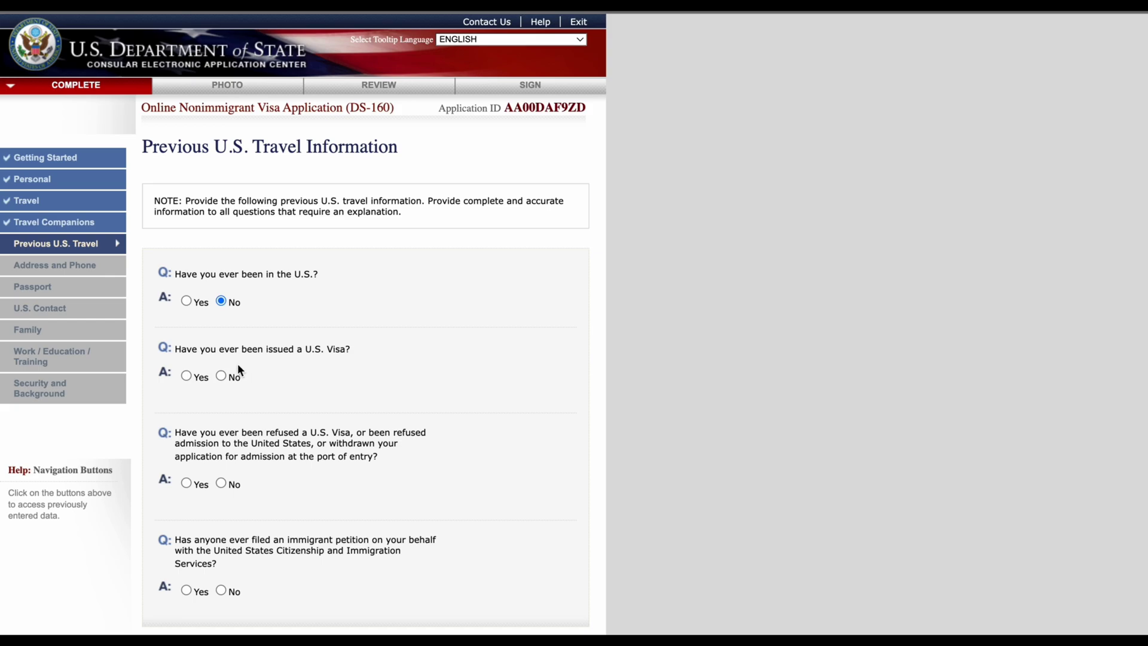
Step: Answer No to prior U.S. visa, visa refusal and immigrant petition questions, then go to Address & Phone
{"action": "left_click", "coordinate": [221, 375]}
{"action": "scroll", "coordinate": [292, 443], "scroll_direction": "down", "scroll_amount": 2}
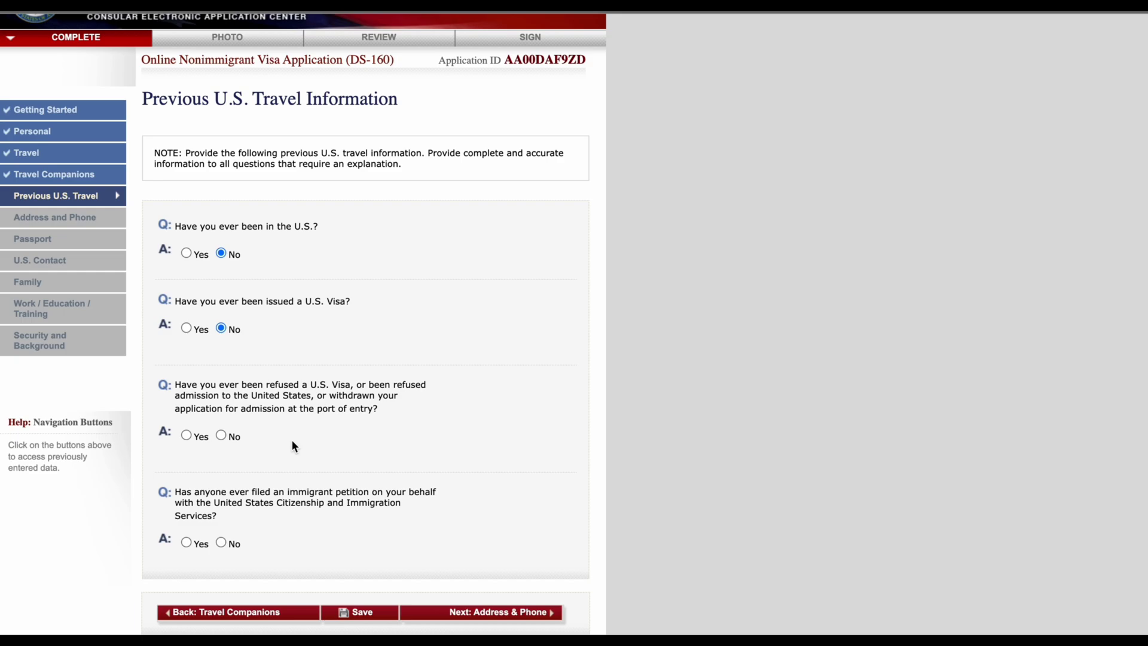
{"action": "scroll", "coordinate": [292, 441], "scroll_direction": "up", "scroll_amount": 2}
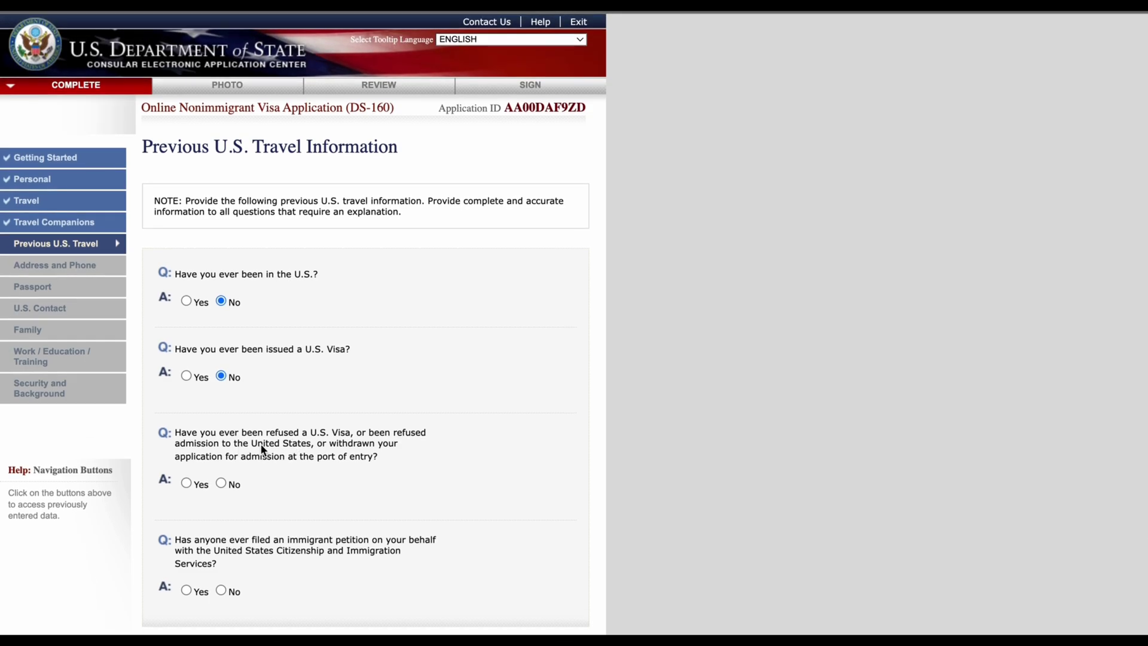
{"action": "left_click", "coordinate": [221, 482]}
{"action": "scroll", "coordinate": [279, 512], "scroll_direction": "down", "scroll_amount": 3}
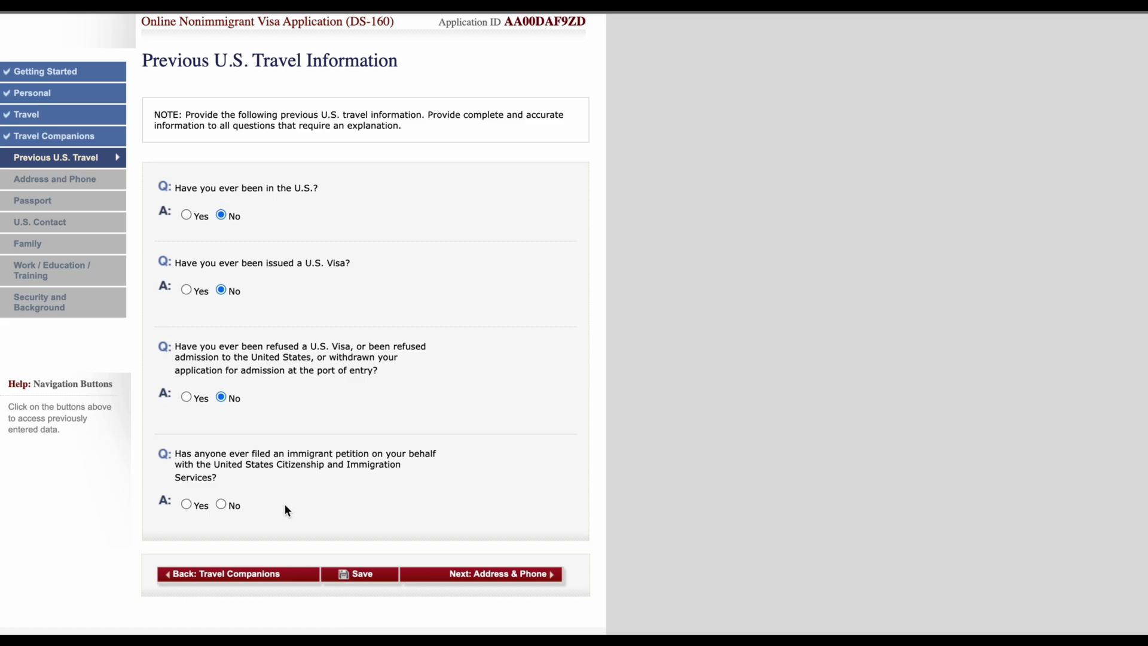
{"action": "left_click", "coordinate": [221, 504]}
{"action": "scroll", "coordinate": [446, 518], "scroll_direction": "down", "scroll_amount": 3}
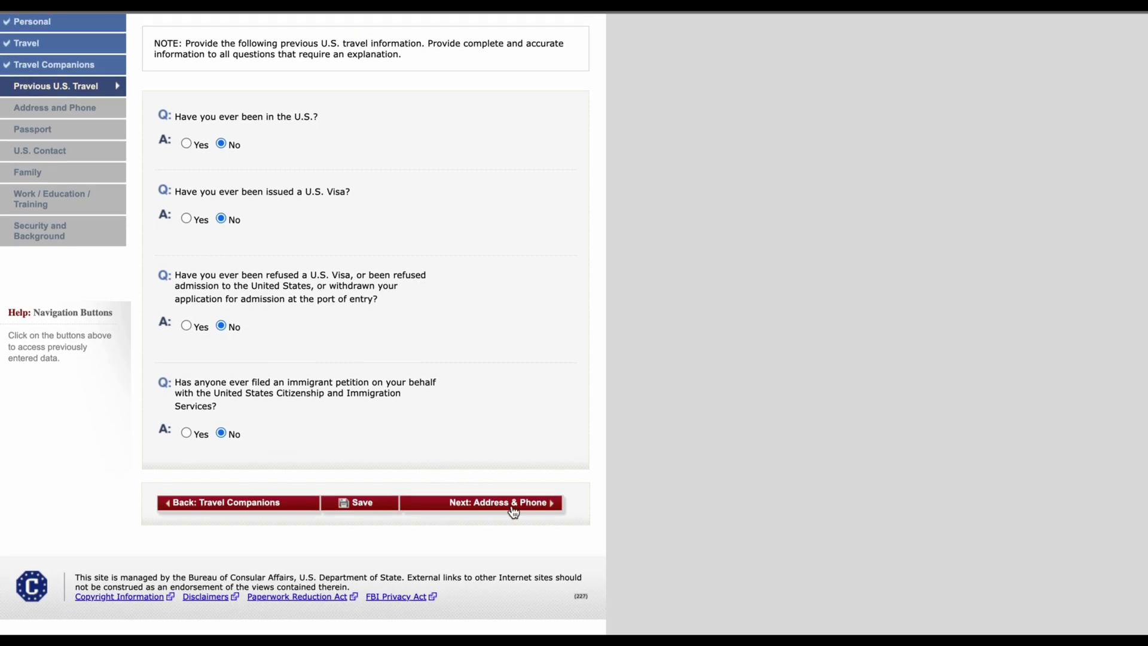
{"action": "left_click", "coordinate": [513, 507]}
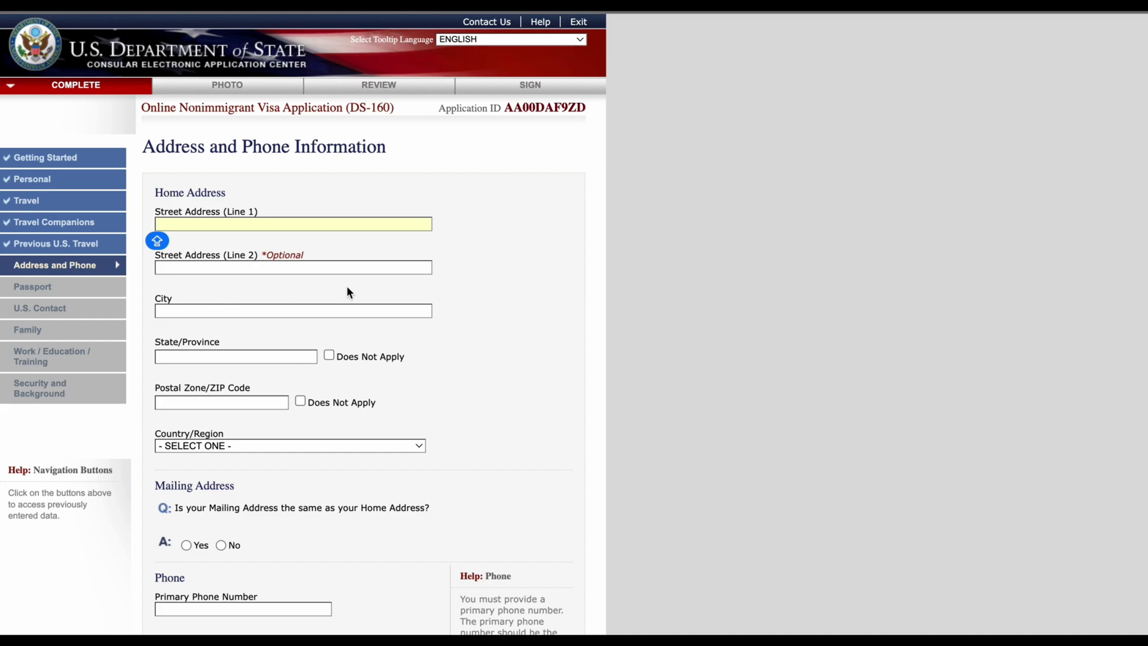
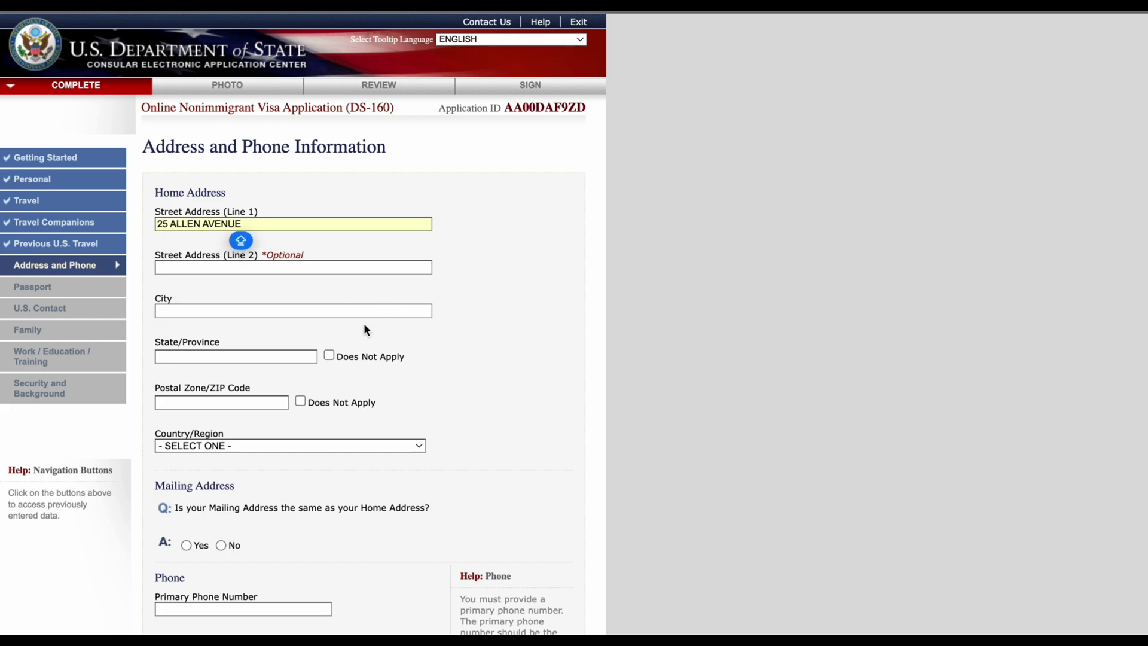
Step: Type the home street, city, state/province and postal code
{"action": "left_click", "coordinate": [259, 311]}
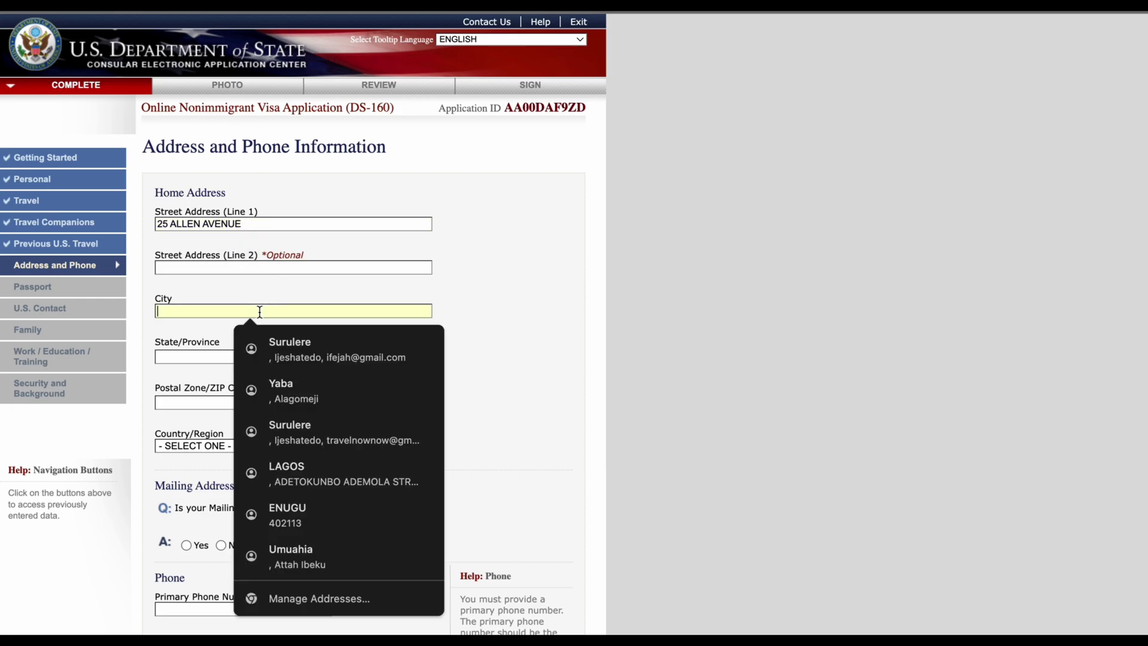
{"action": "type", "text": "IKEJA"}
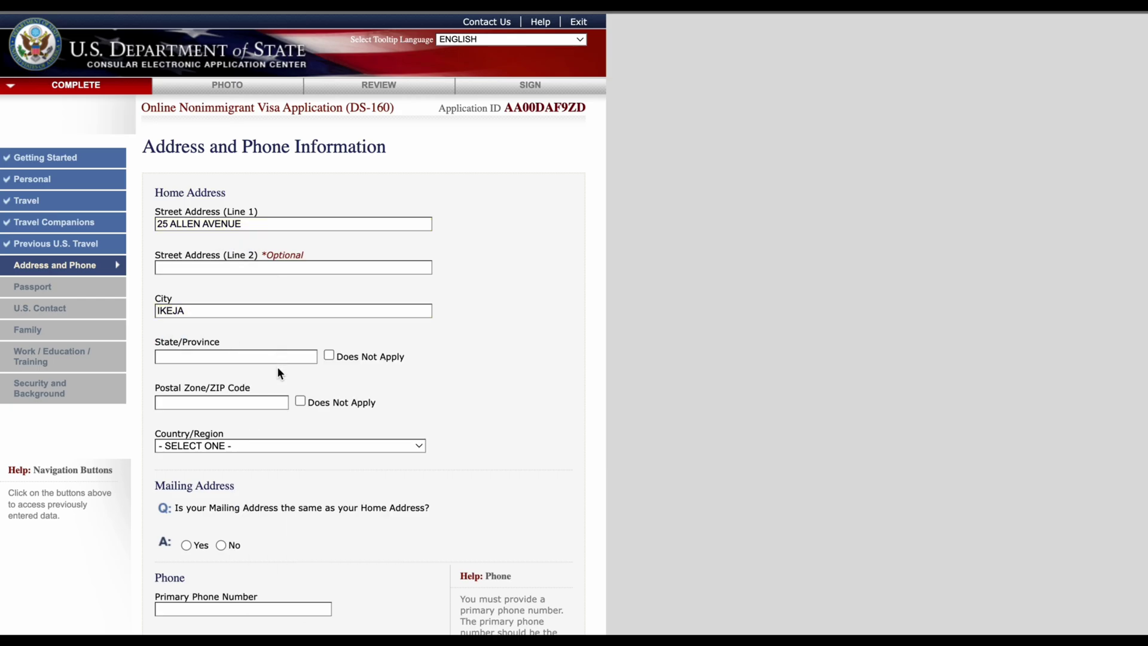
{"action": "left_click", "coordinate": [277, 357]}
{"action": "type", "text": "LAGOS"}
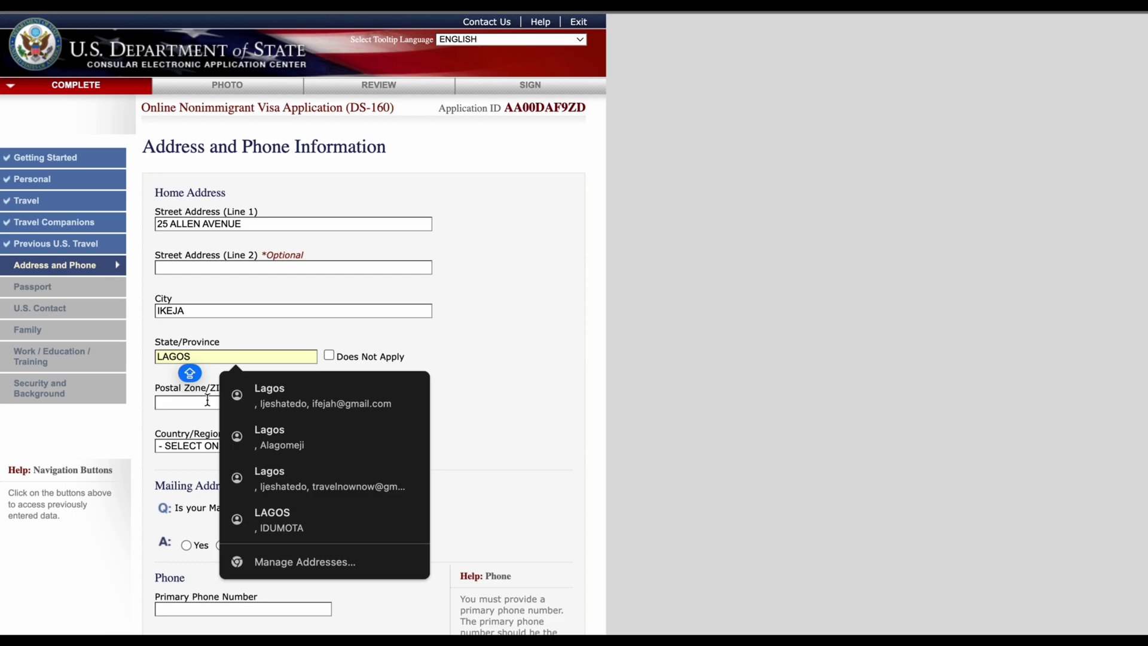
{"action": "left_click", "coordinate": [191, 403]}
{"action": "type", "text": "100282"}
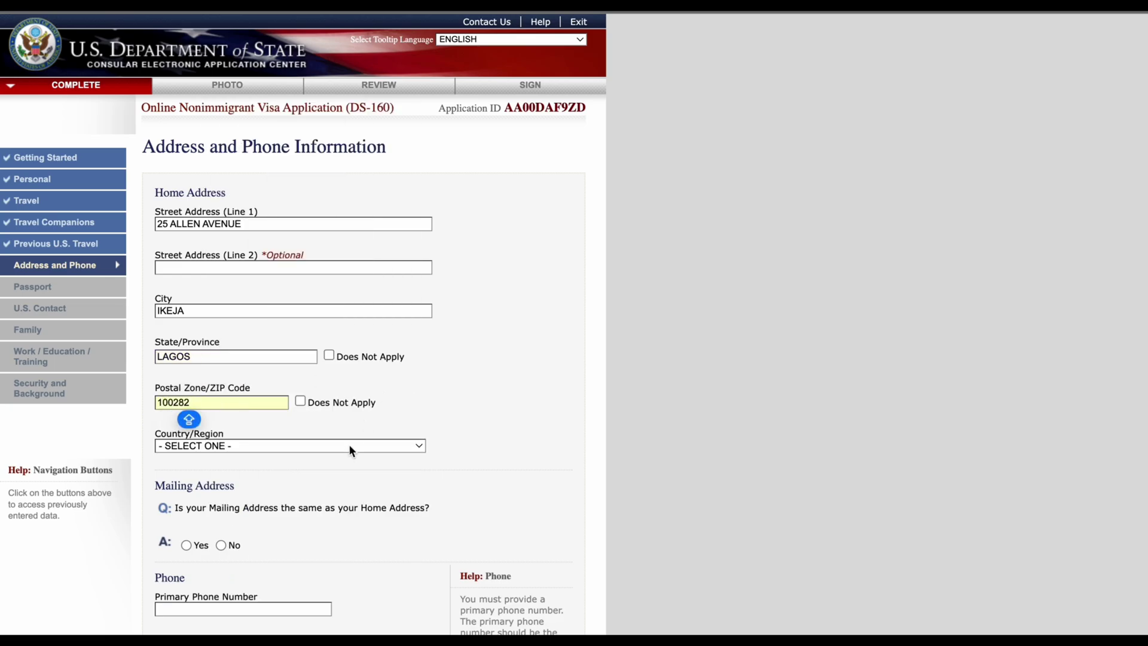
Step: Choose NIGERIA as the home address country
{"action": "left_click", "coordinate": [347, 447]}
{"action": "type", "text": "ni"}
{"action": "key", "text": "Down"}
{"action": "key", "text": "Down"}
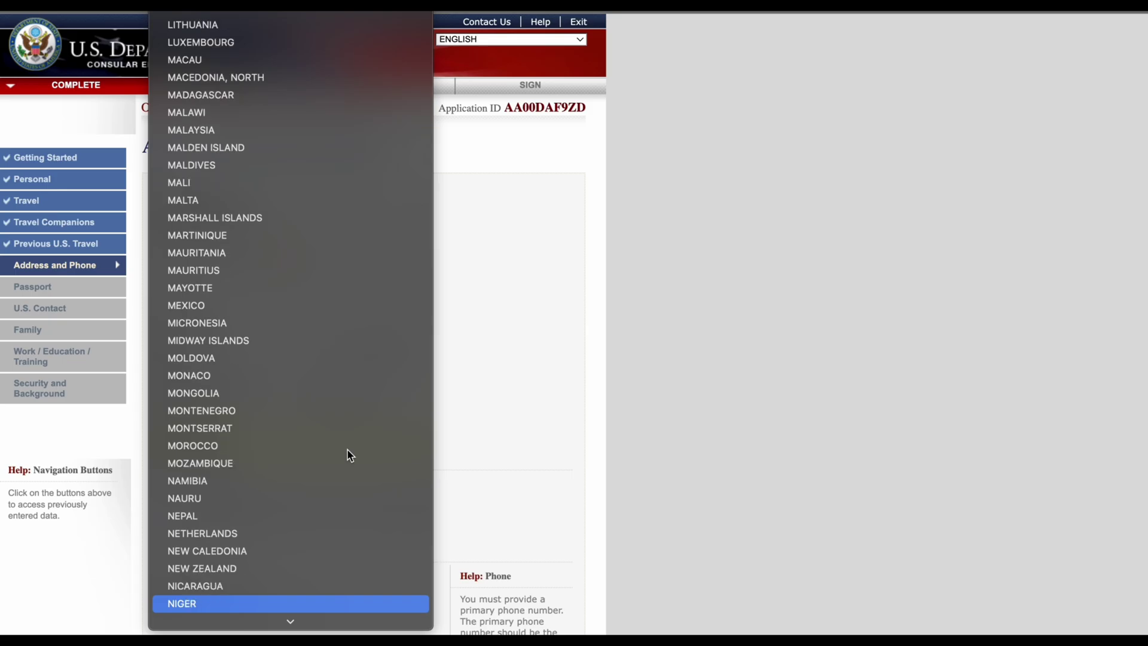
{"action": "key", "text": "Return"}
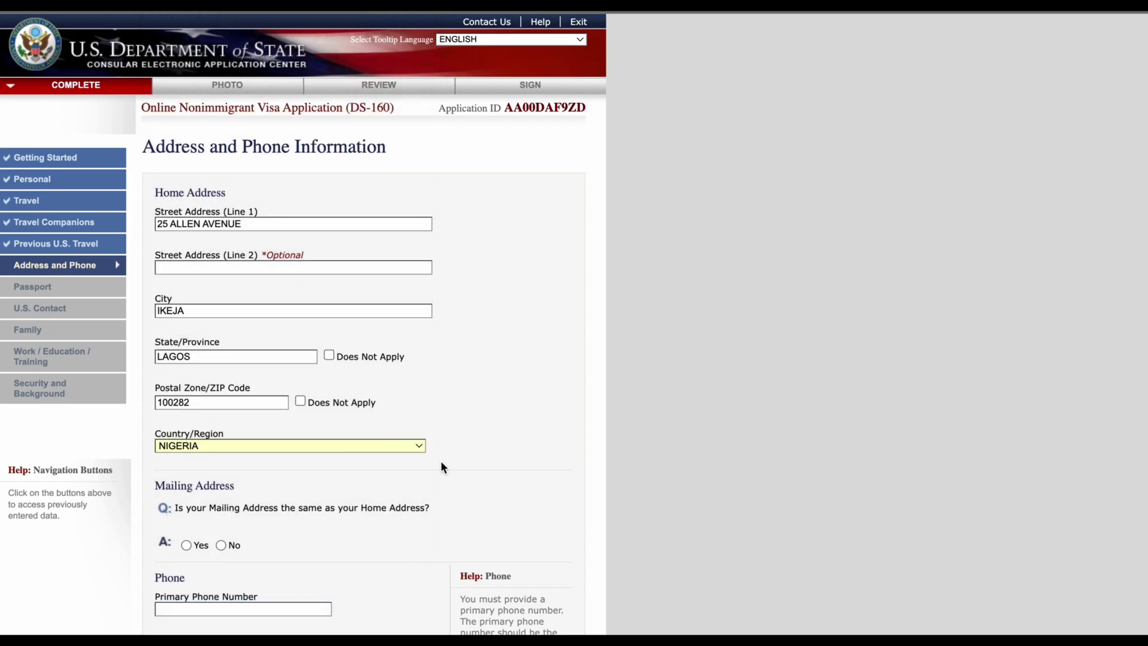
{"action": "scroll", "coordinate": [440, 461], "scroll_direction": "down", "scroll_amount": 3}
{"action": "scroll", "coordinate": [241, 390], "scroll_direction": "up", "scroll_amount": 1}
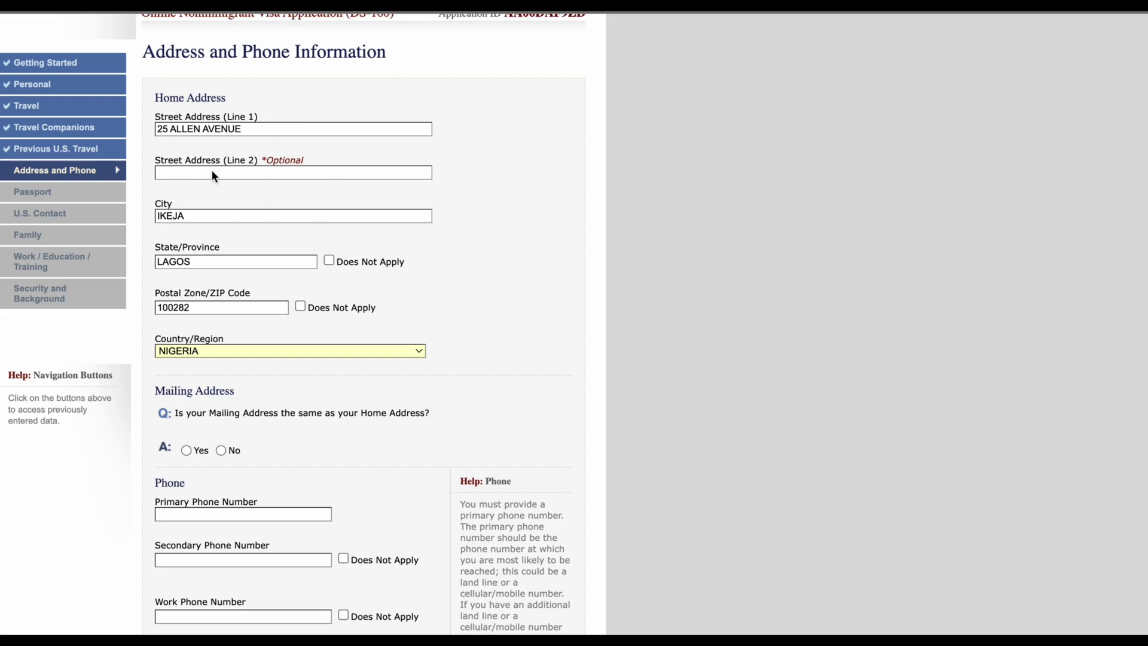
{"action": "scroll", "coordinate": [257, 327], "scroll_direction": "down", "scroll_amount": 2}
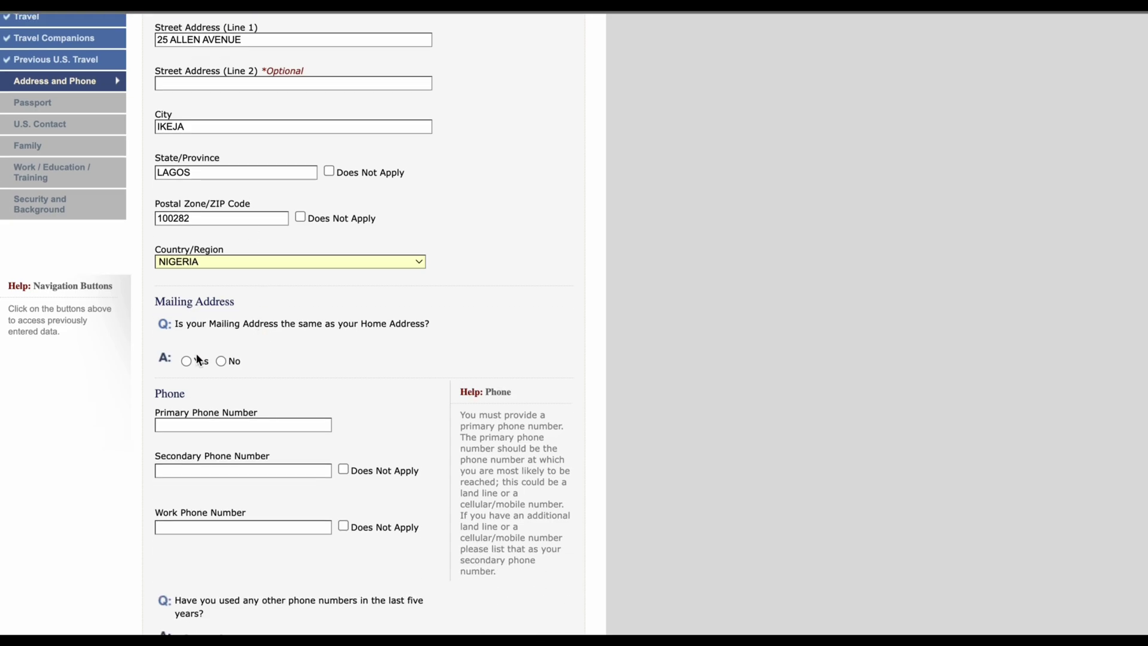
{"action": "scroll", "coordinate": [196, 353], "scroll_direction": "up", "scroll_amount": 1}
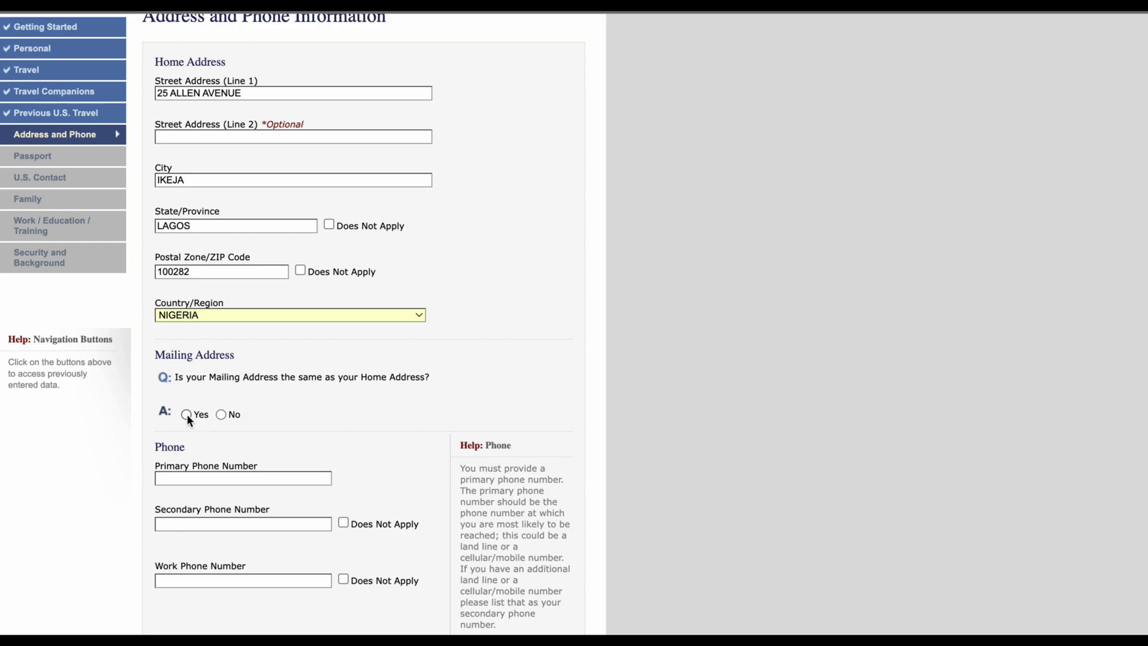
Step: Enter the applicant's primary phone number
{"action": "scroll", "coordinate": [253, 467], "scroll_direction": "up", "scroll_amount": 3}
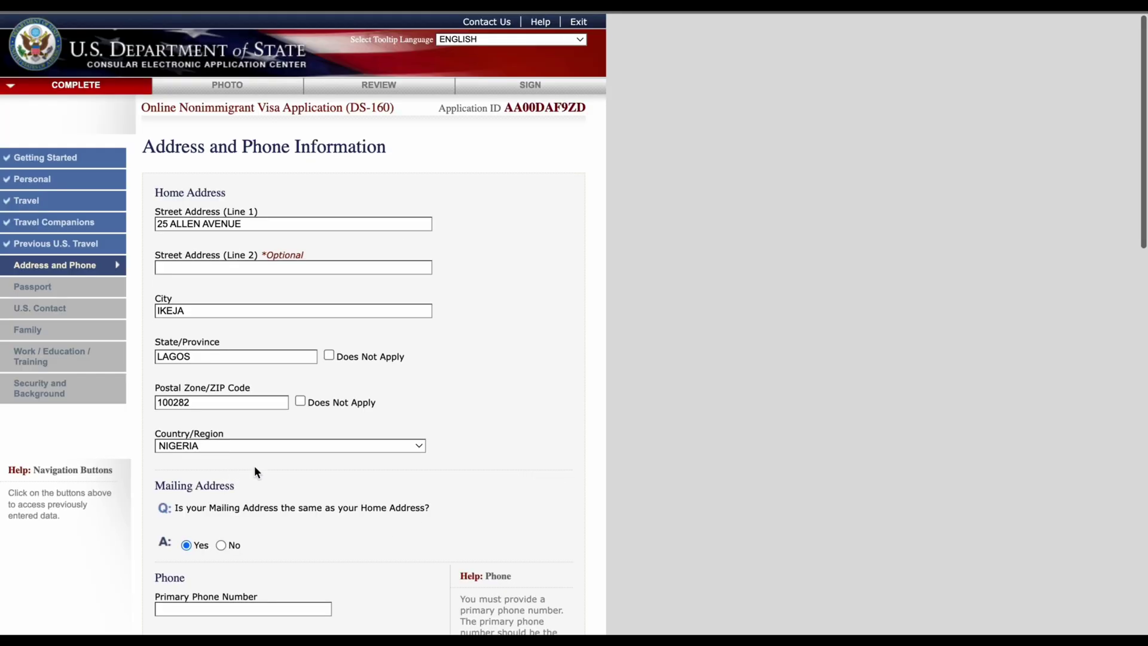
{"action": "scroll", "coordinate": [256, 467], "scroll_direction": "down", "scroll_amount": 5}
{"action": "left_click", "coordinate": [236, 377]}
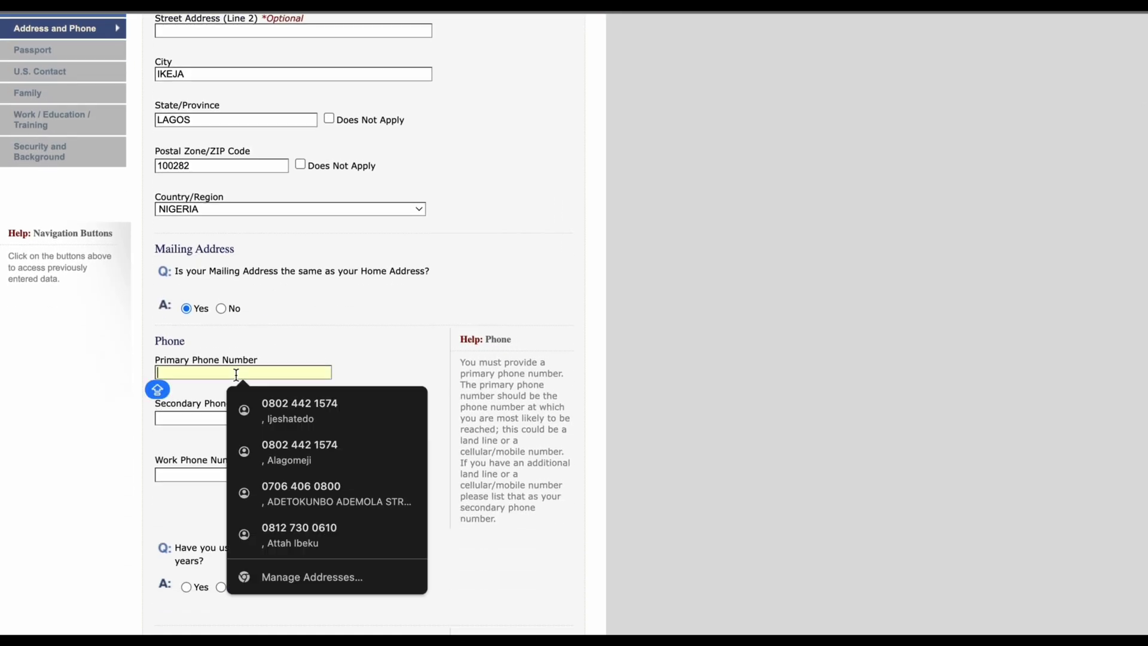
{"action": "left_click", "coordinate": [393, 360]}
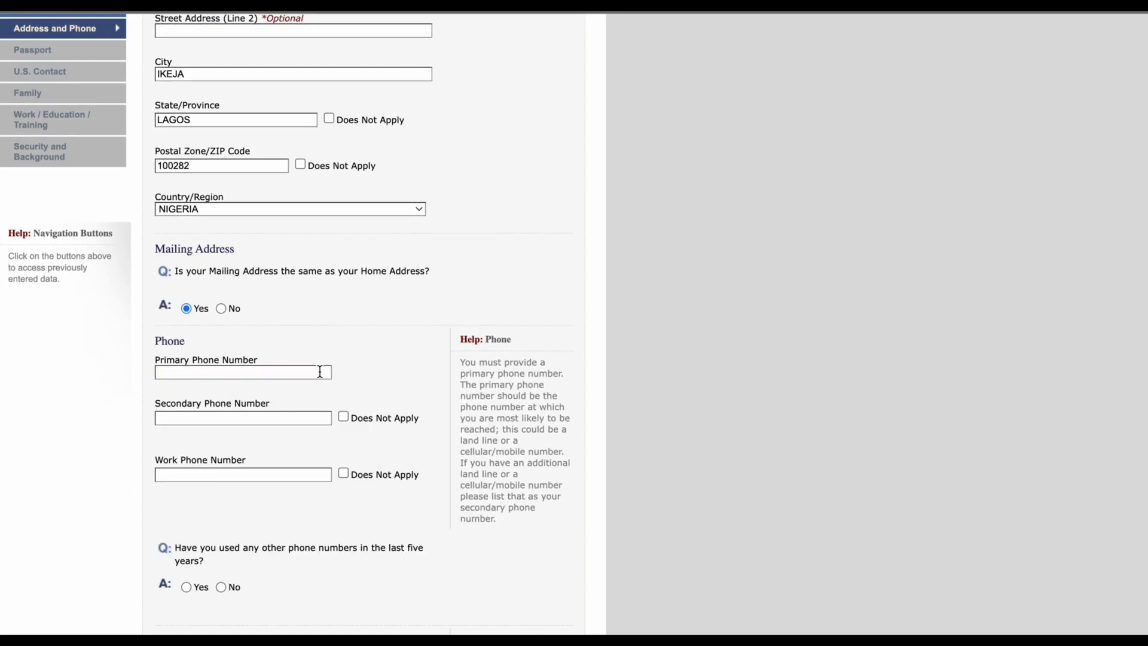
{"action": "left_click", "coordinate": [304, 372]}
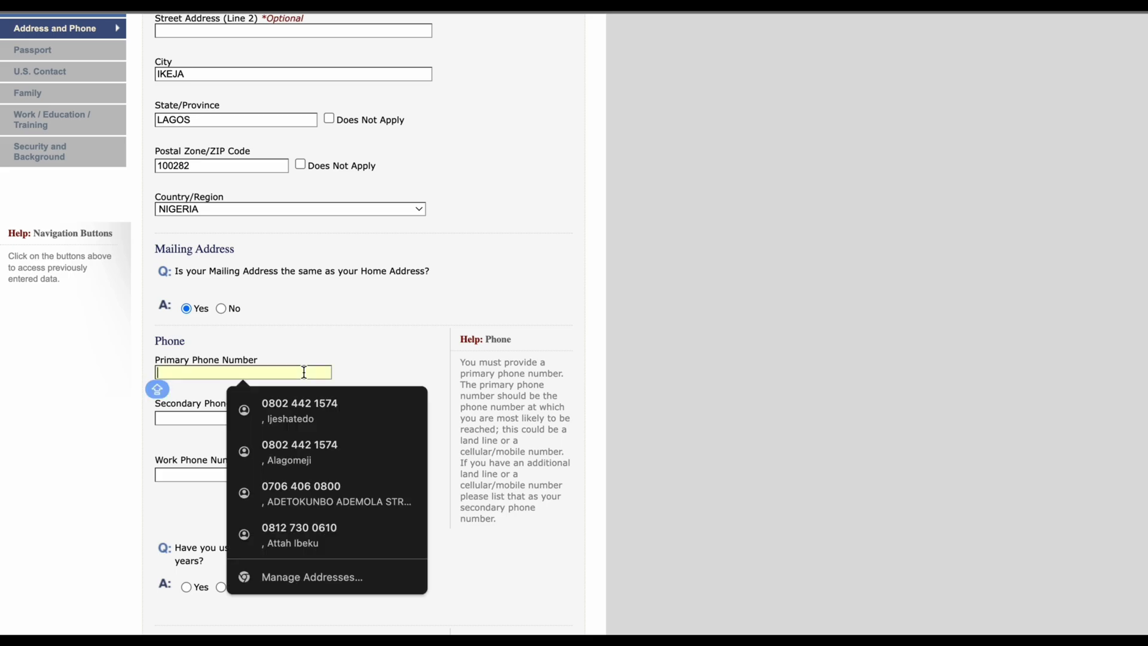
{"action": "type", "text": "09012"}
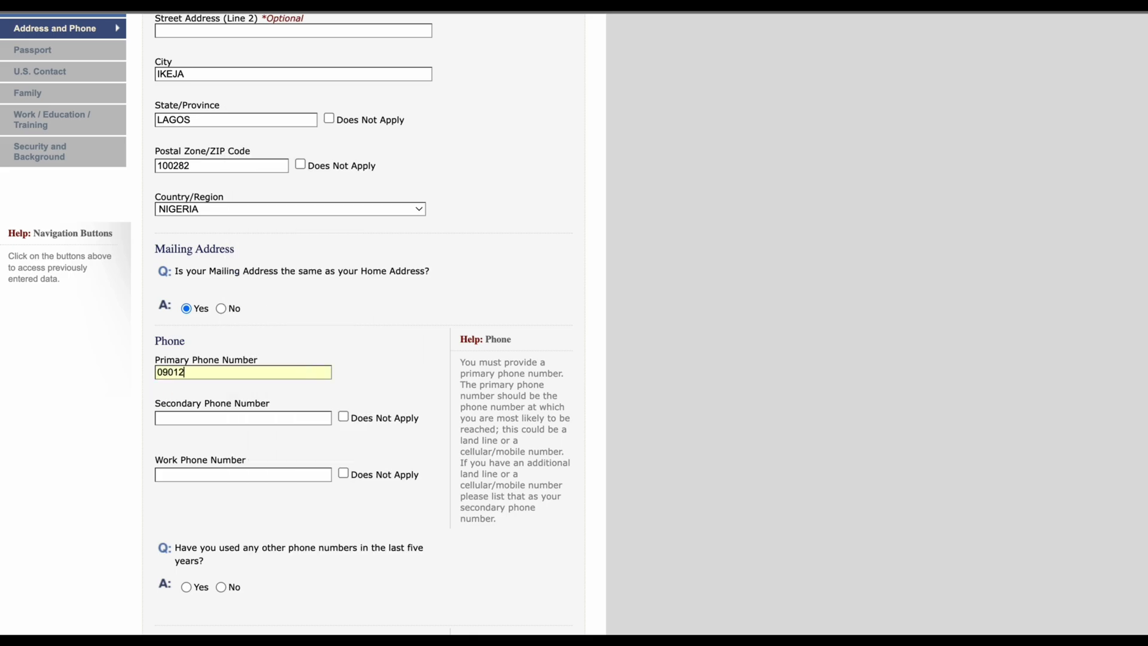
{"action": "type", "text": "345678"}
{"action": "key", "text": "Caps_Lock"}
Step: Mark secondary and work phone as Does Not Apply and answer No to other phone numbers
{"action": "left_click", "coordinate": [344, 417]}
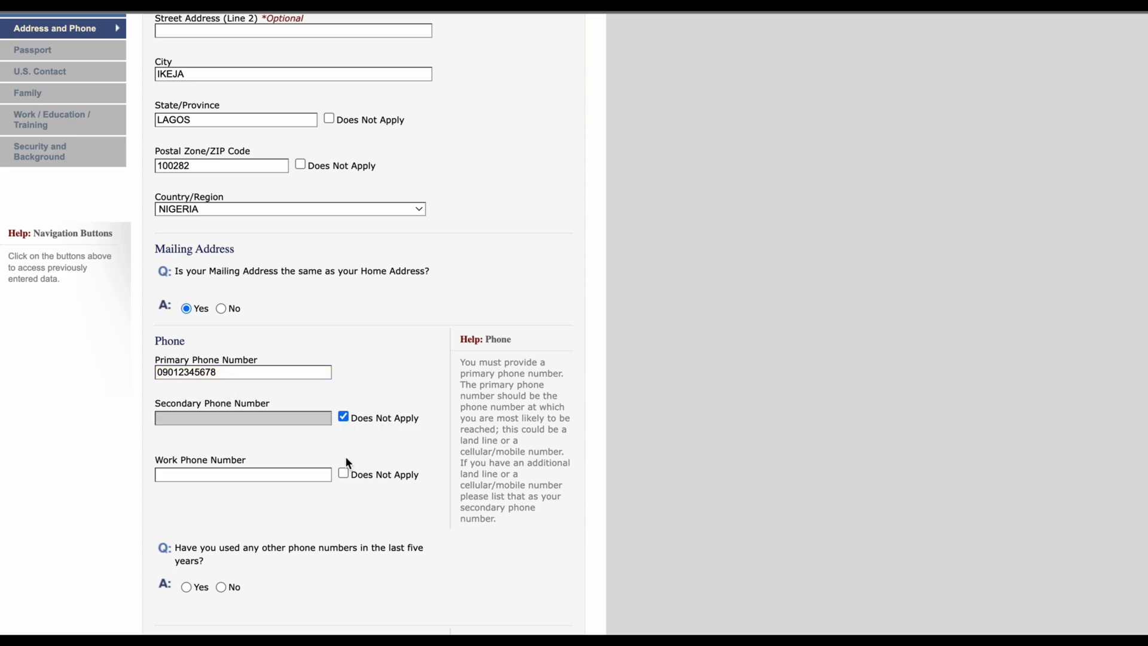
{"action": "left_click", "coordinate": [344, 474]}
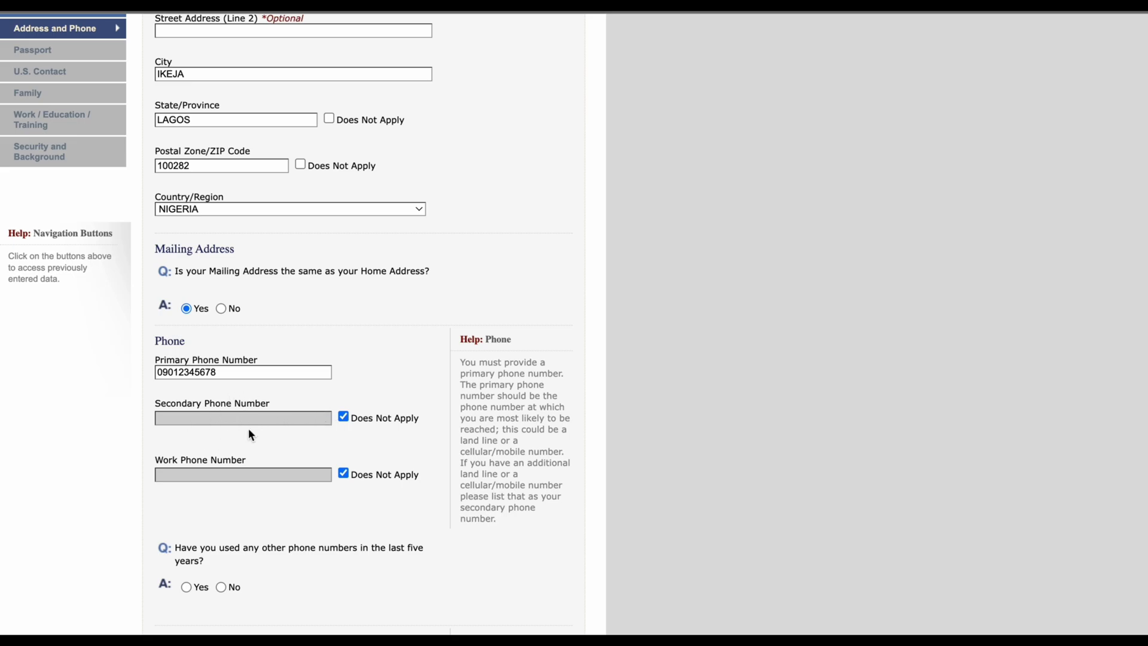
{"action": "scroll", "coordinate": [199, 557], "scroll_direction": "down", "scroll_amount": 3}
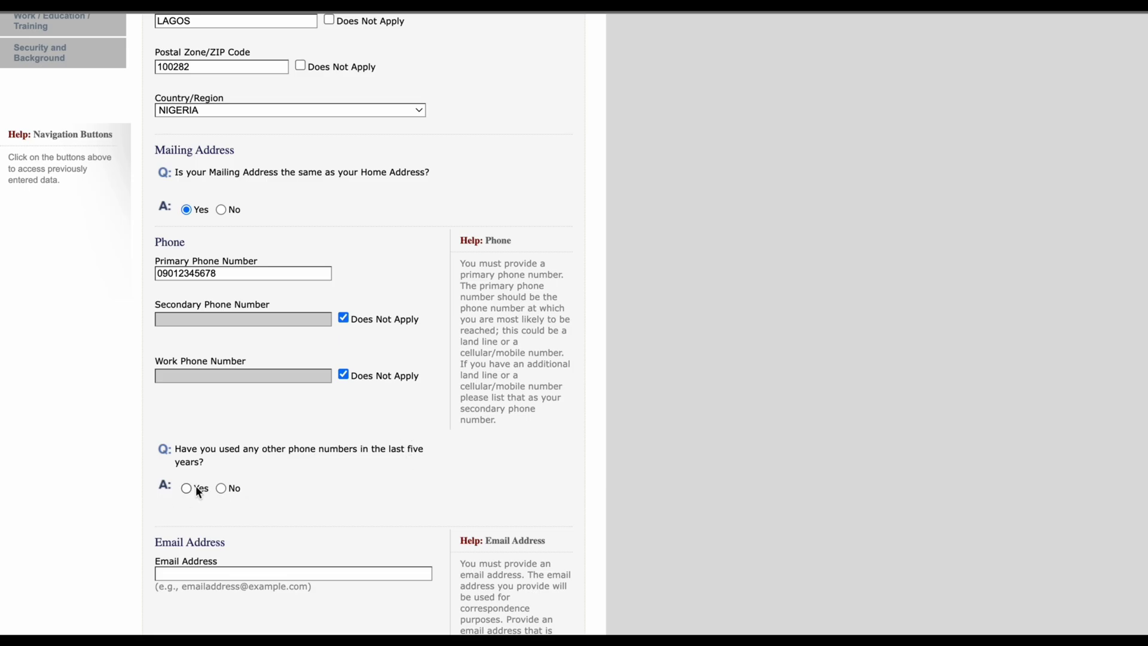
{"action": "left_click", "coordinate": [222, 488]}
{"action": "scroll", "coordinate": [275, 531], "scroll_direction": "up", "scroll_amount": 2}
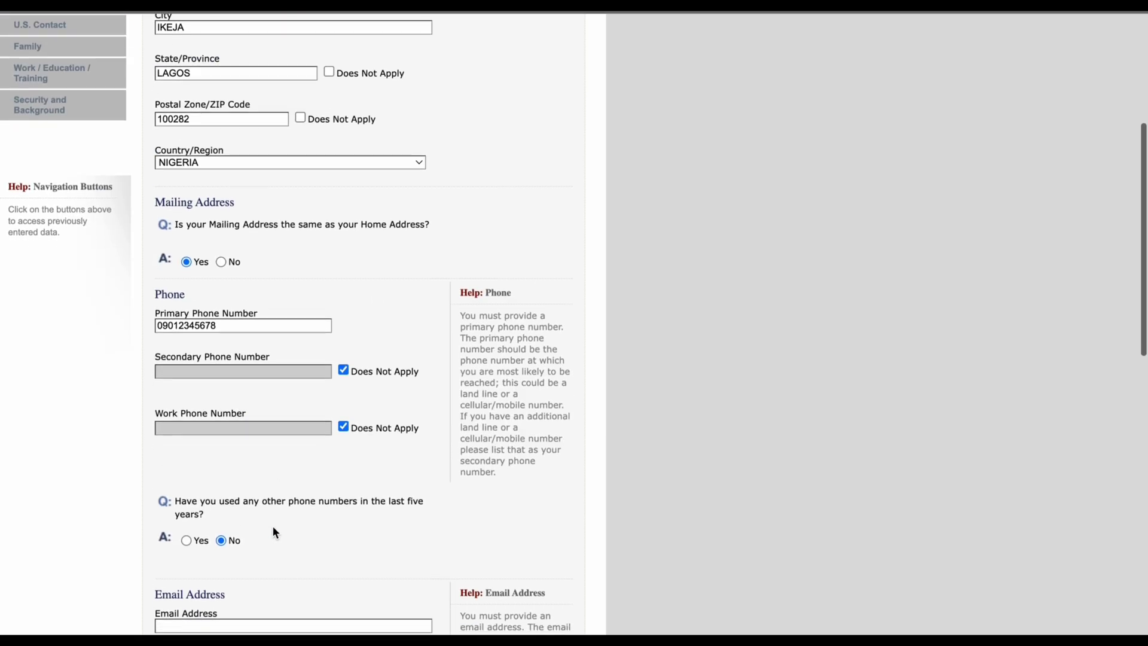
Step: Type the applicant's e-mail in Email Address and select No for other e-mail addresses
{"action": "scroll", "coordinate": [442, 547], "scroll_direction": "down", "scroll_amount": 5}
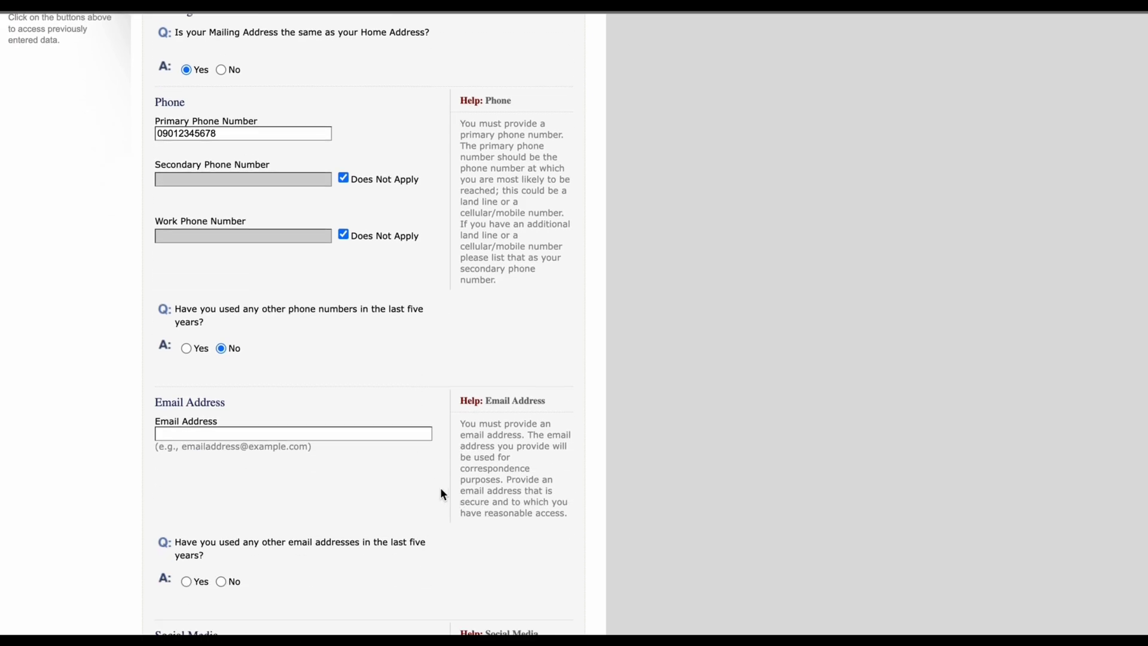
{"action": "left_click", "coordinate": [415, 432]}
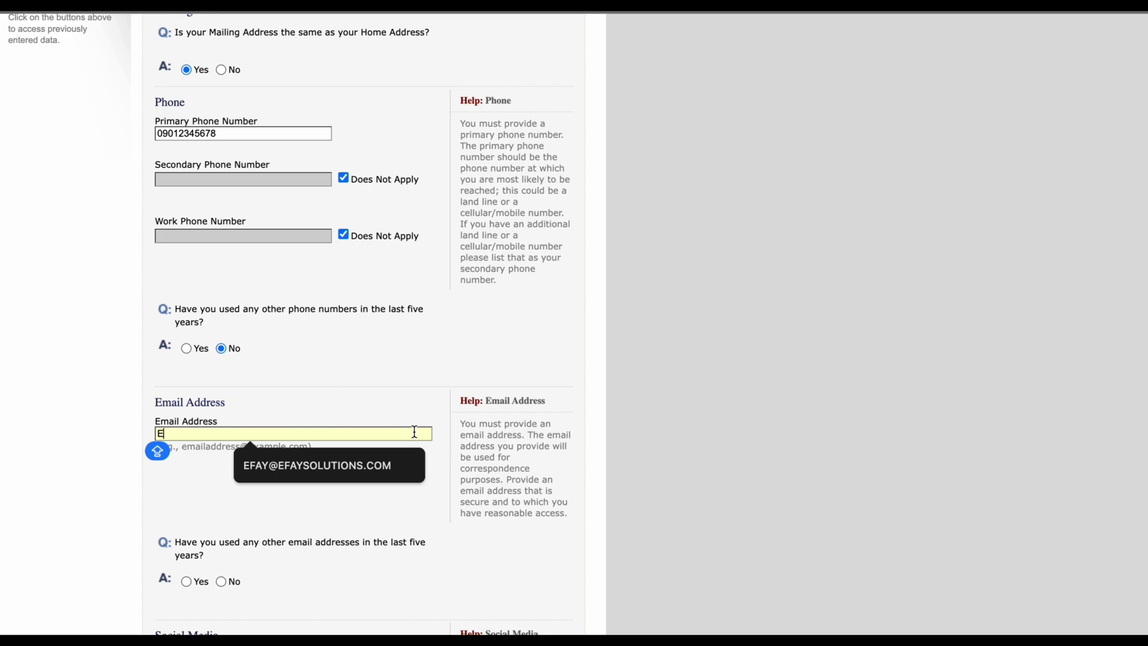
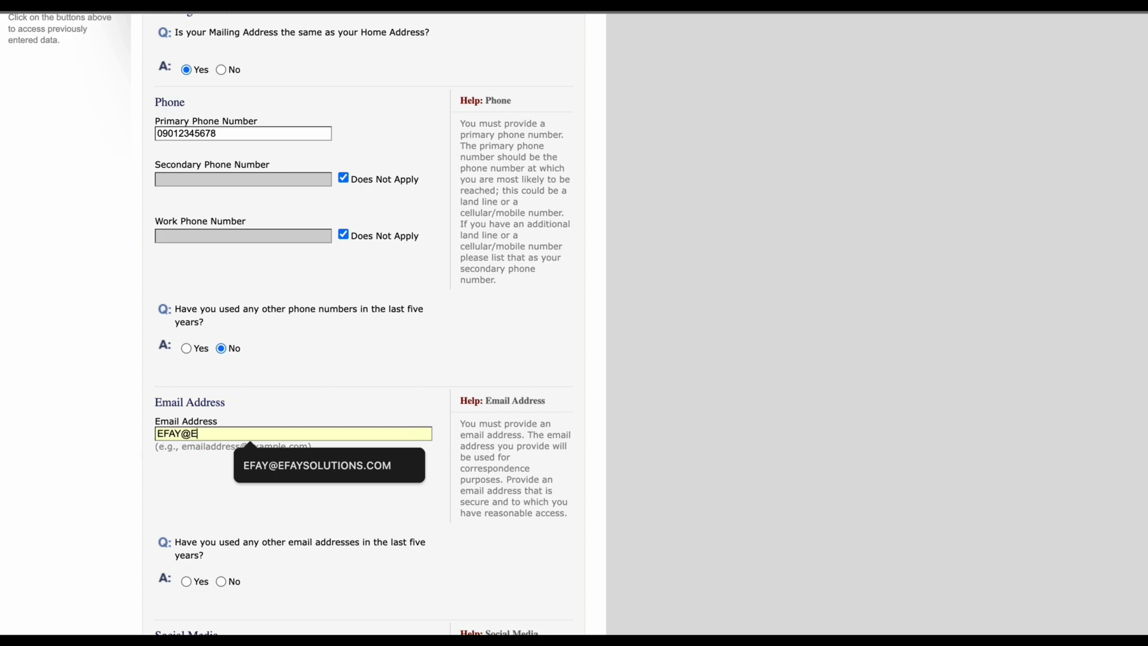
{"action": "scroll", "coordinate": [442, 503], "scroll_direction": "down", "scroll_amount": 2}
{"action": "scroll", "coordinate": [442, 507], "scroll_direction": "down", "scroll_amount": 2}
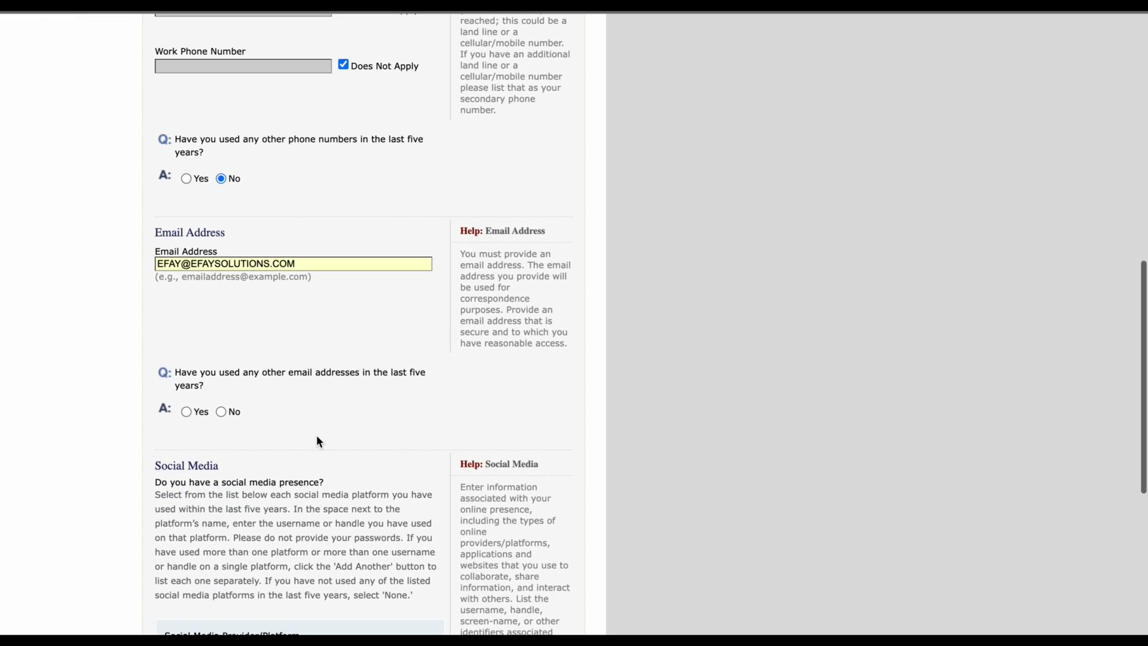
{"action": "left_click", "coordinate": [220, 411]}
{"action": "scroll", "coordinate": [359, 455], "scroll_direction": "up", "scroll_amount": 1}
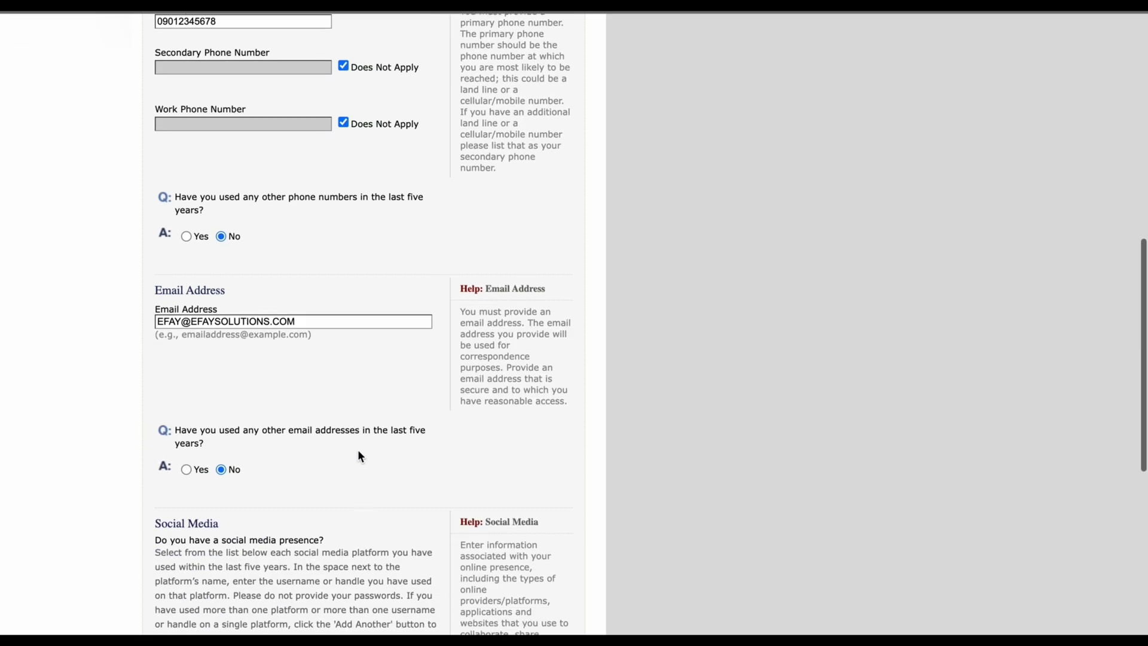
{"action": "scroll", "coordinate": [359, 456], "scroll_direction": "down", "scroll_amount": 5}
{"action": "scroll", "coordinate": [359, 455], "scroll_direction": "down", "scroll_amount": 2}
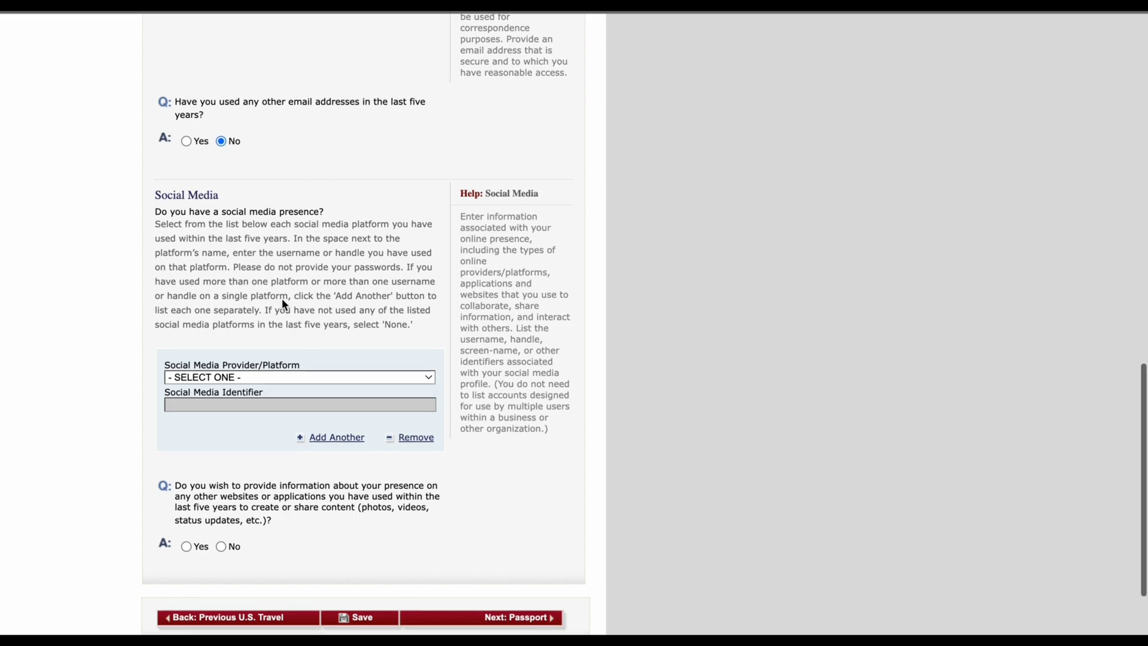
Step: Add an INSTAGRAM social media entry with the applicant's Instagram username
{"action": "scroll", "coordinate": [283, 304], "scroll_direction": "up", "scroll_amount": 2}
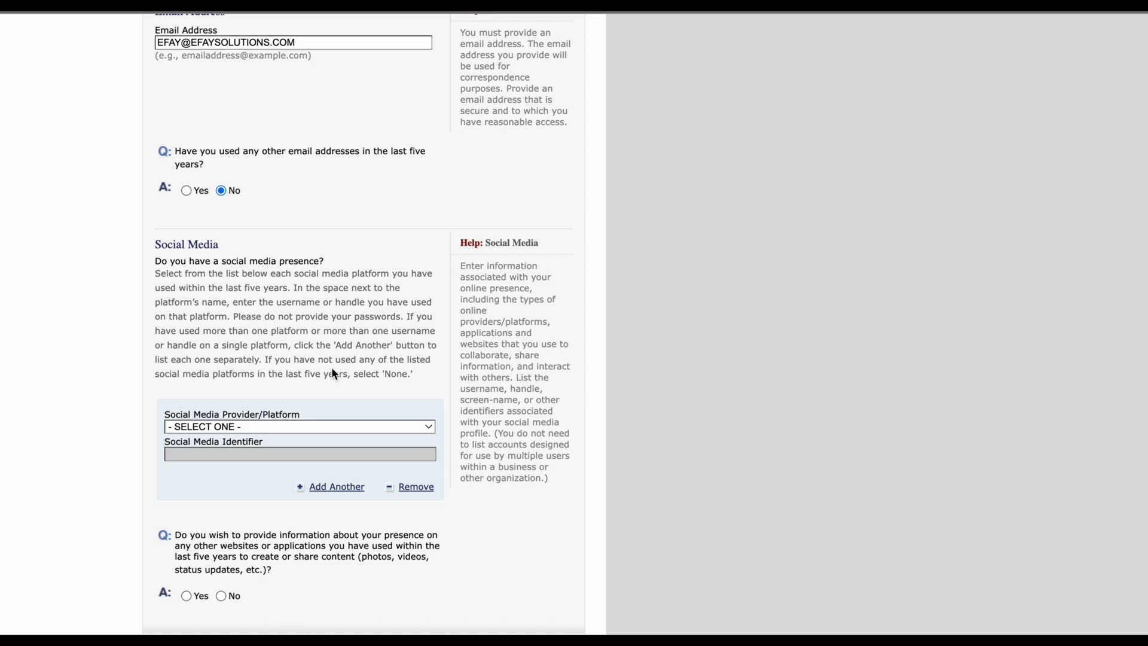
{"action": "scroll", "coordinate": [321, 405], "scroll_direction": "down", "scroll_amount": 2}
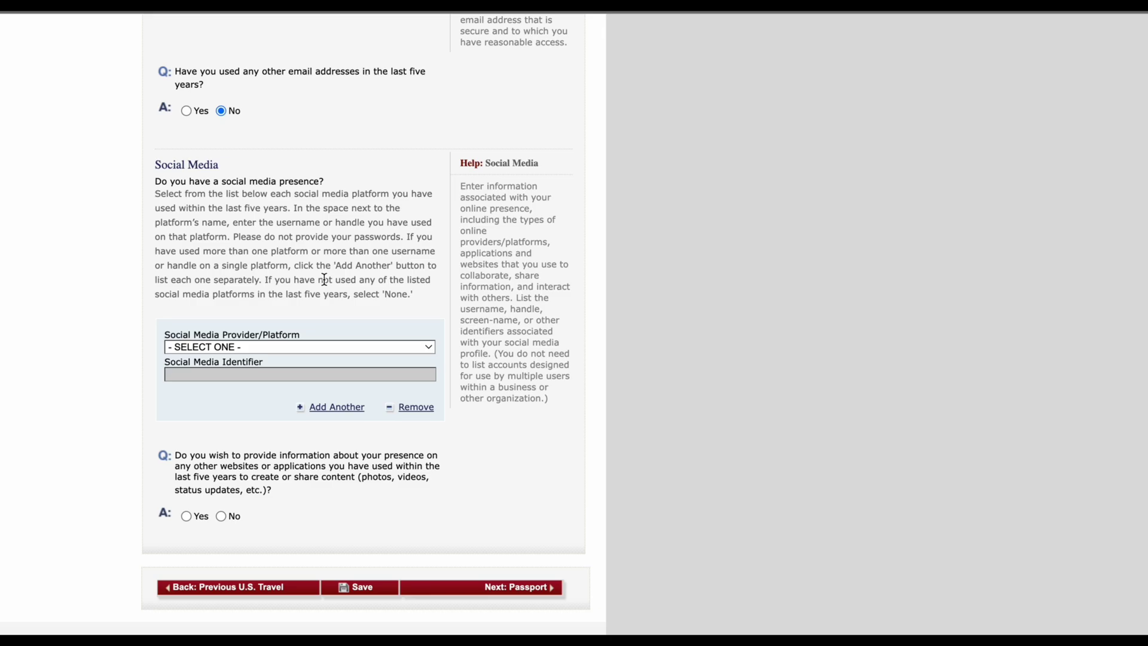
{"action": "left_click", "coordinate": [326, 348]}
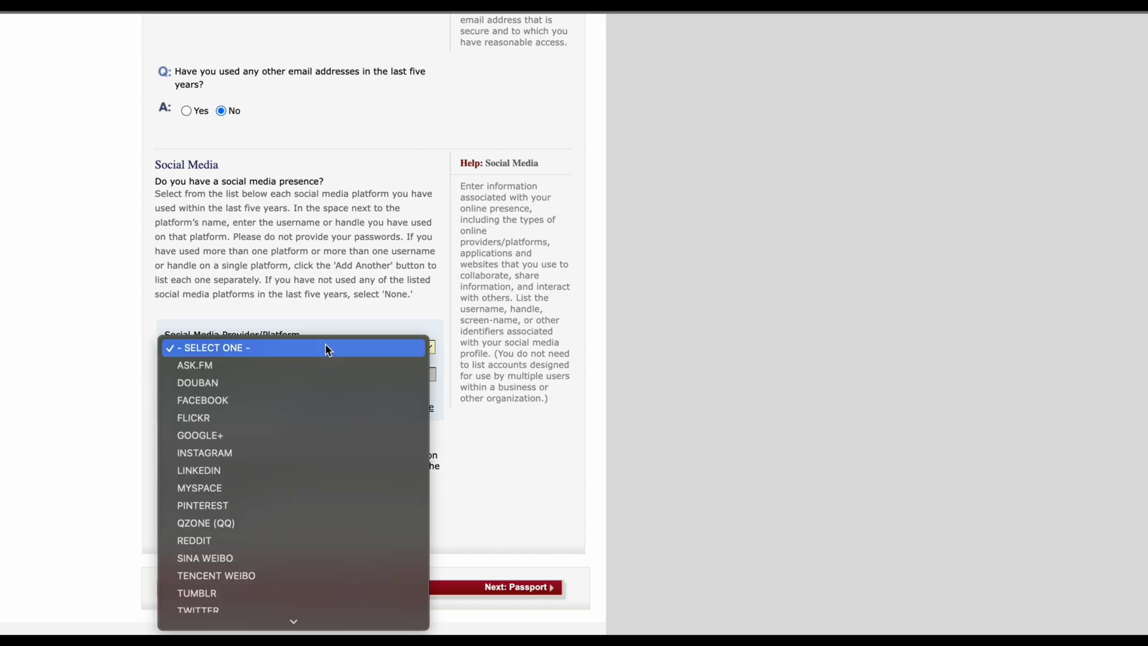
{"action": "key", "text": "i"}
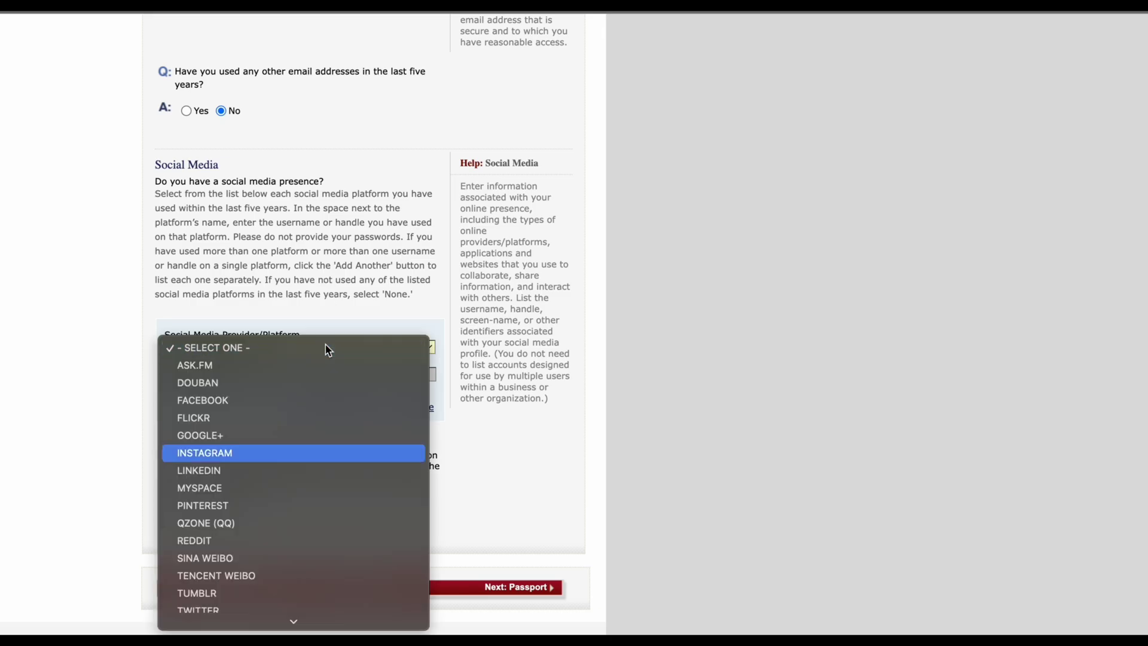
{"action": "key", "text": "Return"}
{"action": "scroll", "coordinate": [276, 377], "scroll_direction": "up", "scroll_amount": 5}
{"action": "scroll", "coordinate": [329, 418], "scroll_direction": "down", "scroll_amount": 6}
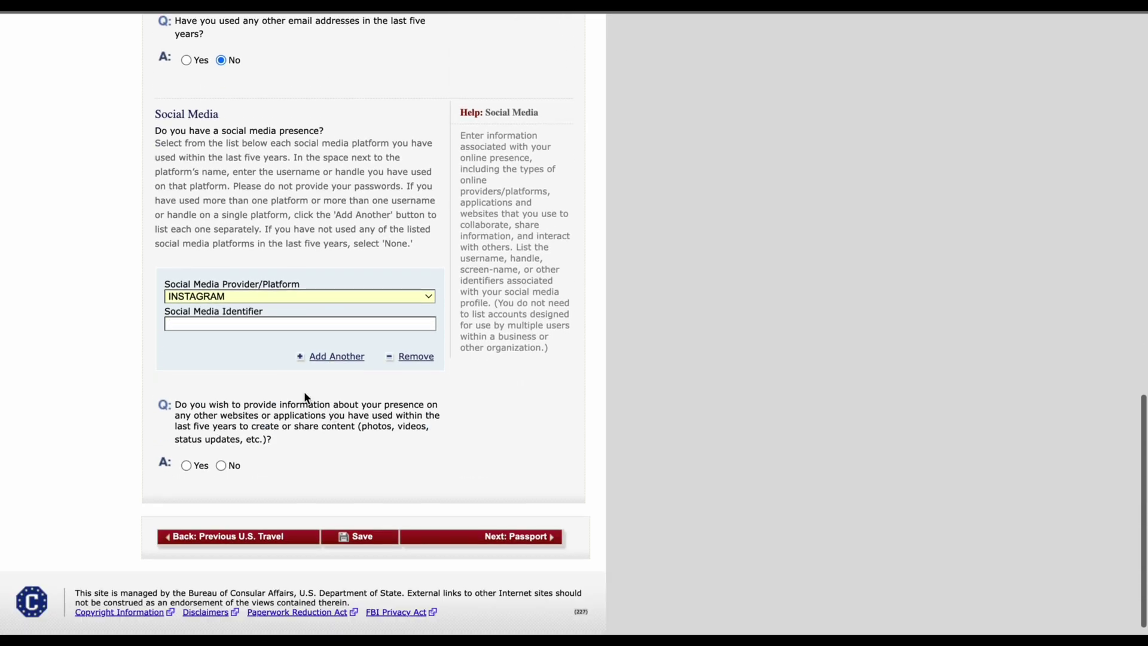
{"action": "left_click", "coordinate": [261, 323]}
{"action": "type", "text": "I"}
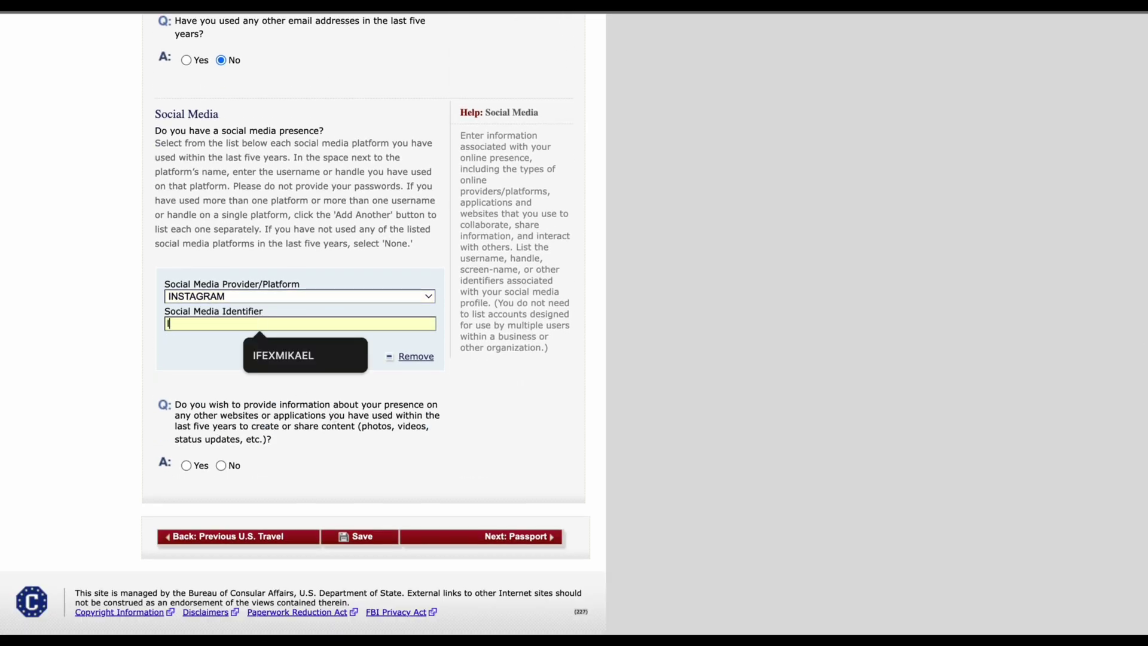
{"action": "type", "text": "FEXMIKAEL"}
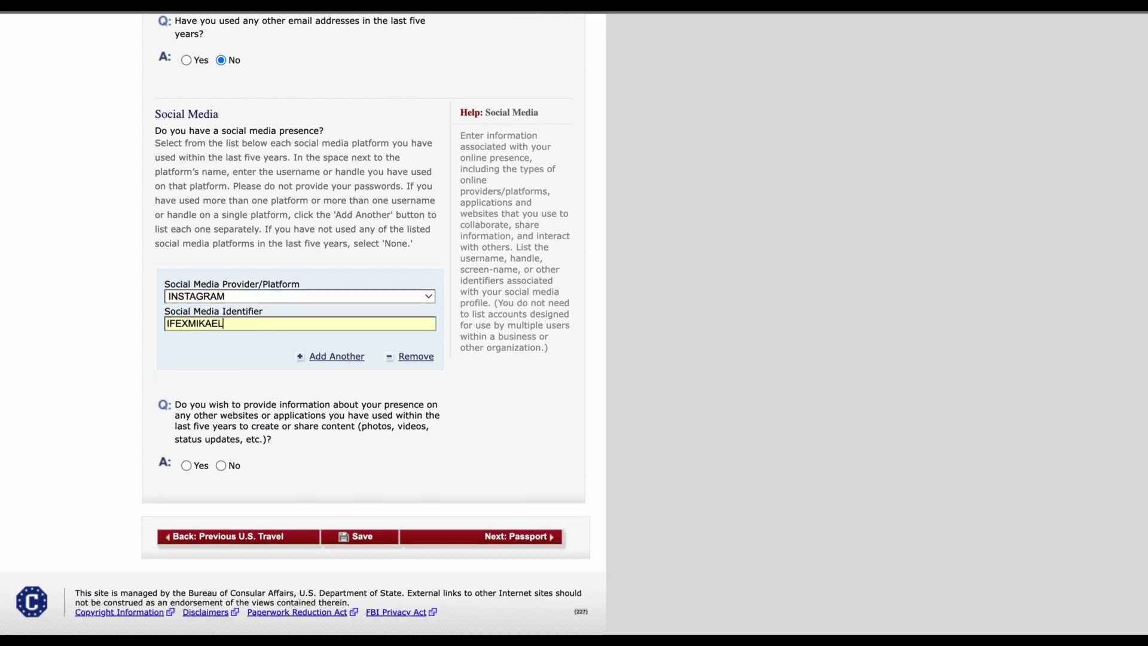
Step: Add a second social media entry for YOUTUBE with the applicant's YouTube identifier
{"action": "left_click", "coordinate": [359, 362]}
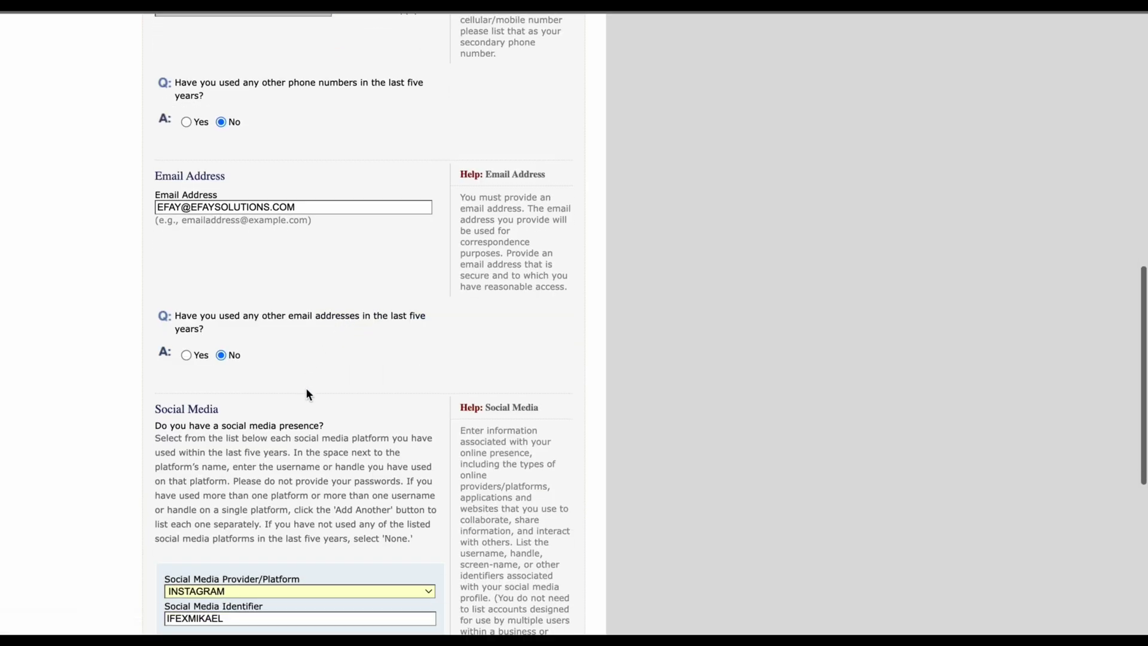
{"action": "left_click", "coordinate": [259, 312]}
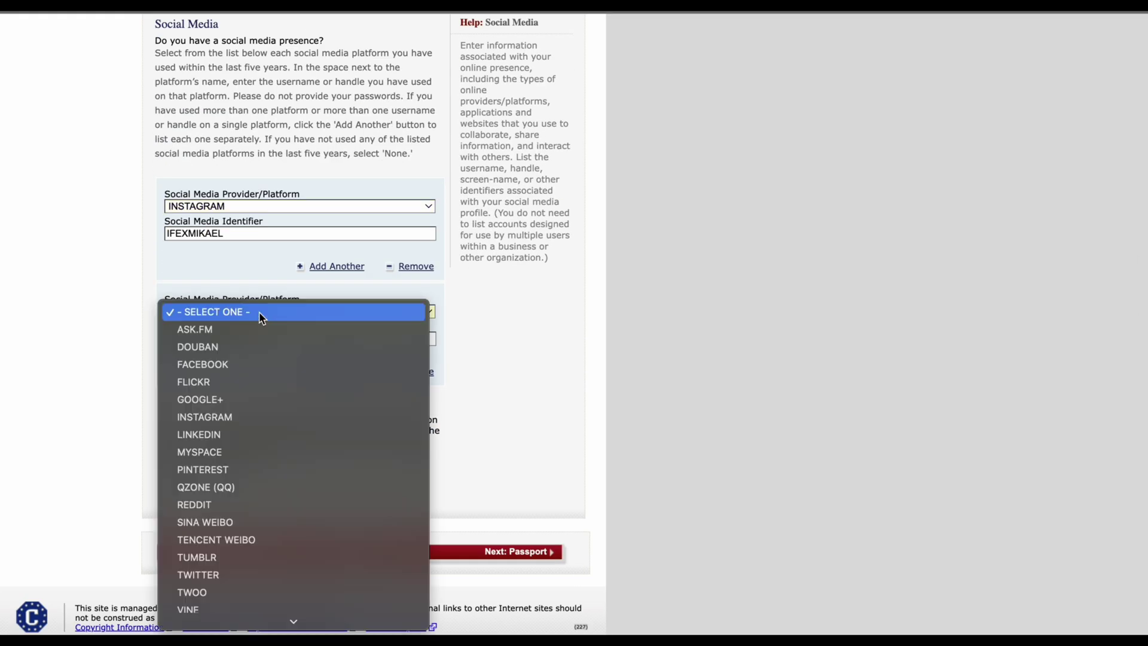
{"action": "key", "text": "y"}
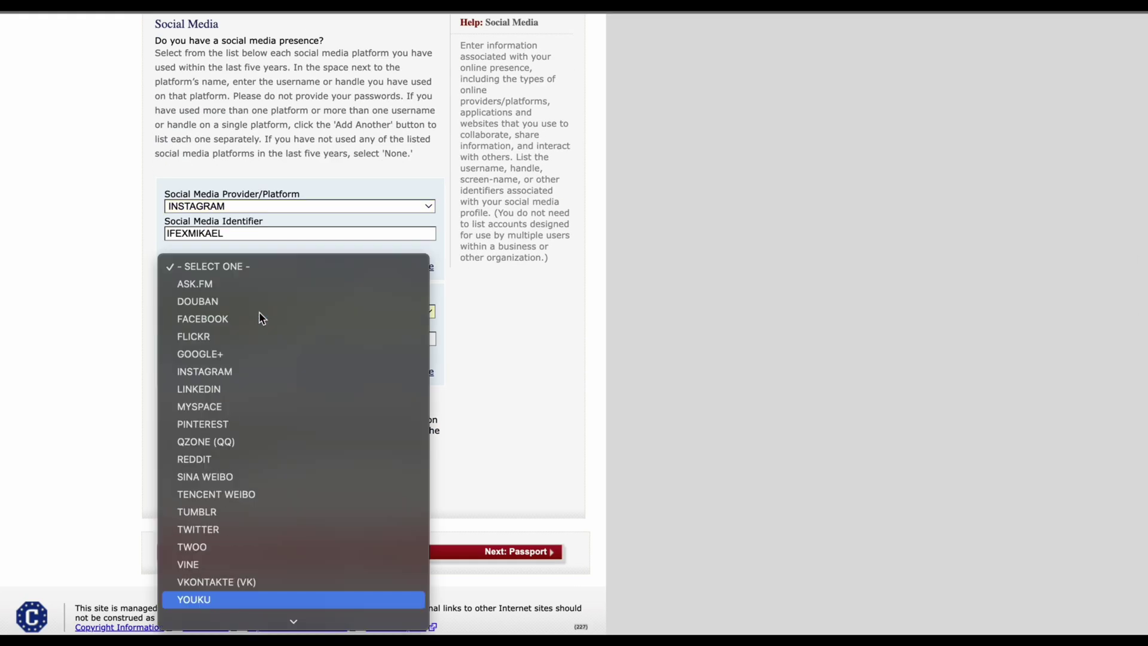
{"action": "key", "text": "Down"}
{"action": "key", "text": "Return"}
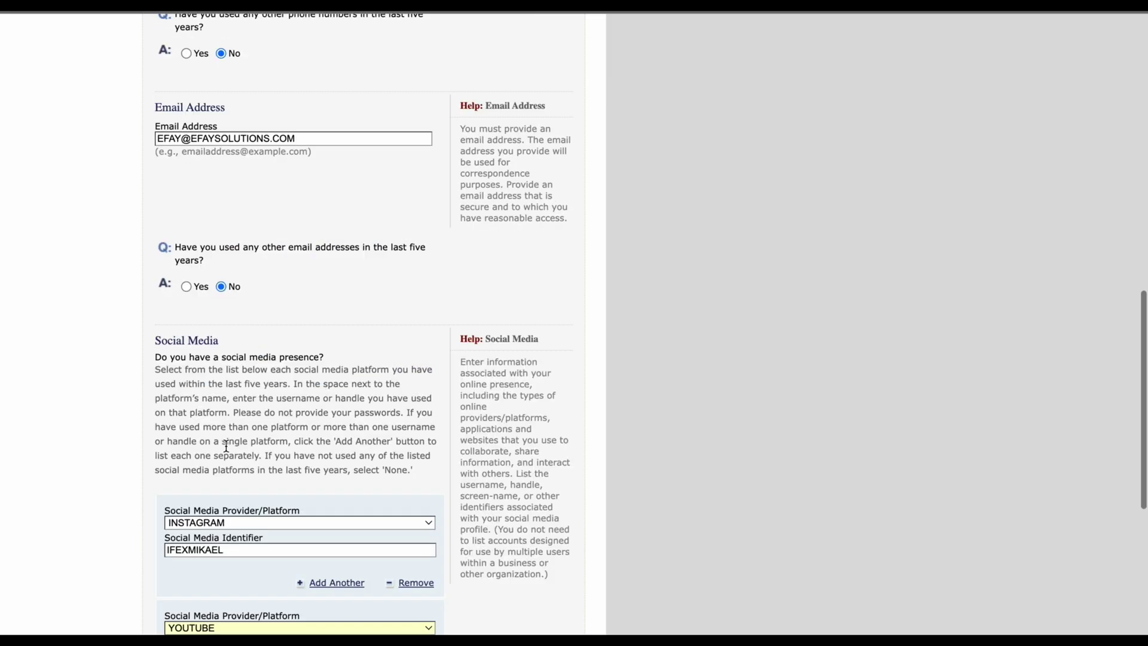
{"action": "scroll", "coordinate": [226, 445], "scroll_direction": "down", "scroll_amount": 3}
{"action": "left_click", "coordinate": [203, 450]}
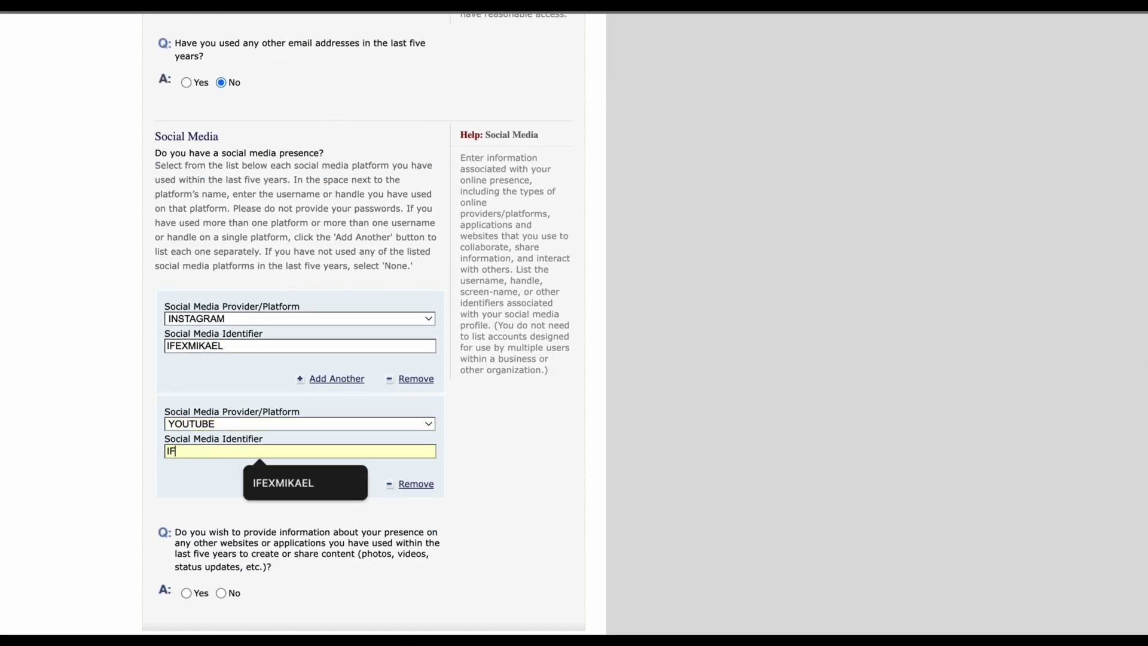
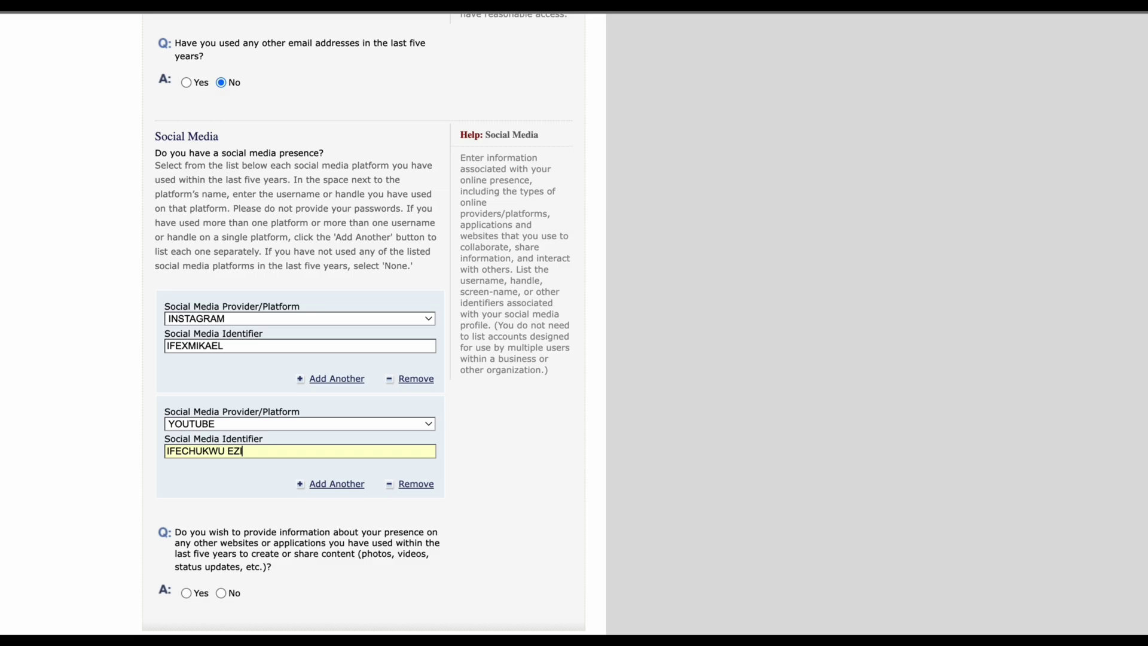
Step: Answer No to having a presence on other websites or applications
{"action": "scroll", "coordinate": [269, 455], "scroll_direction": "down", "scroll_amount": 3}
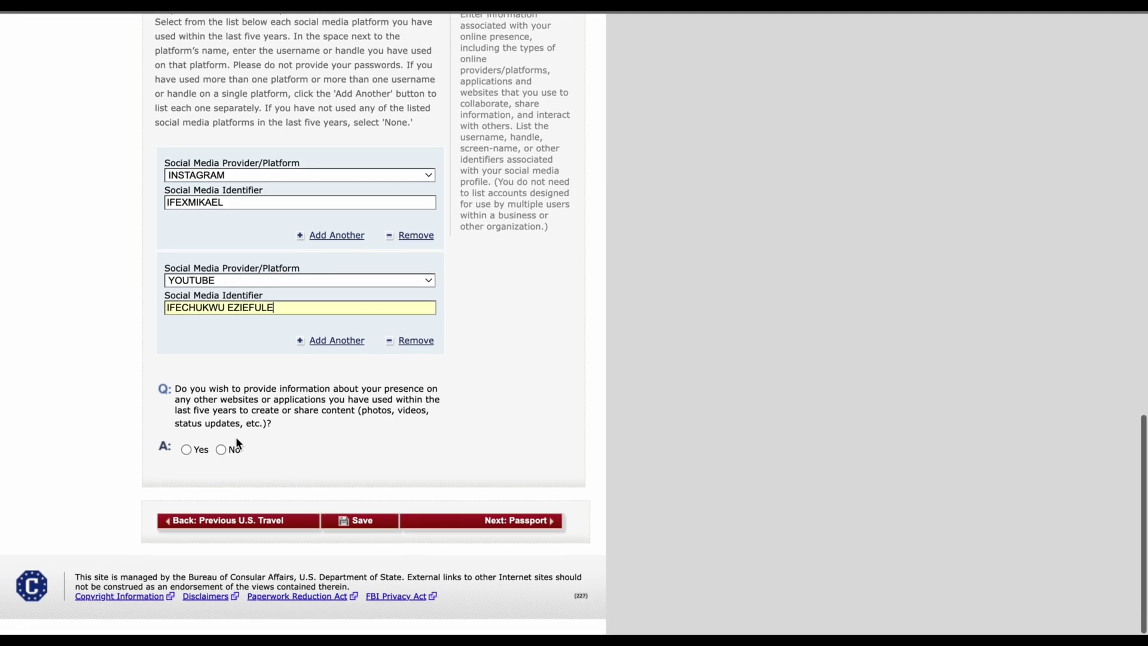
{"action": "key", "text": "Caps_Lock"}
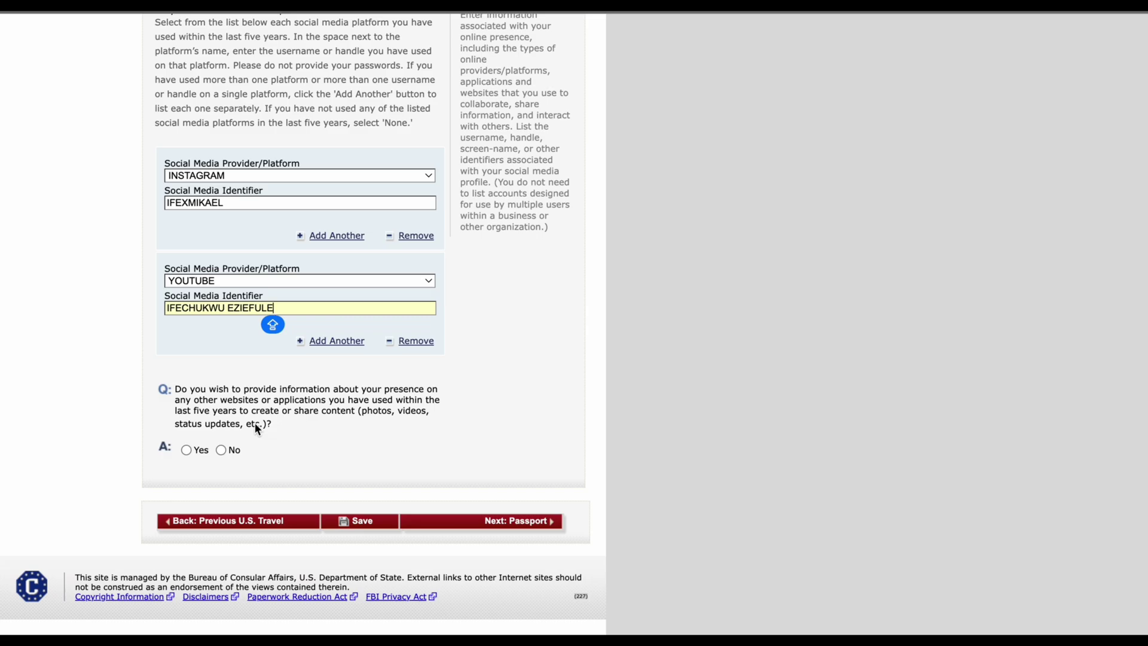
{"action": "left_click", "coordinate": [221, 450]}
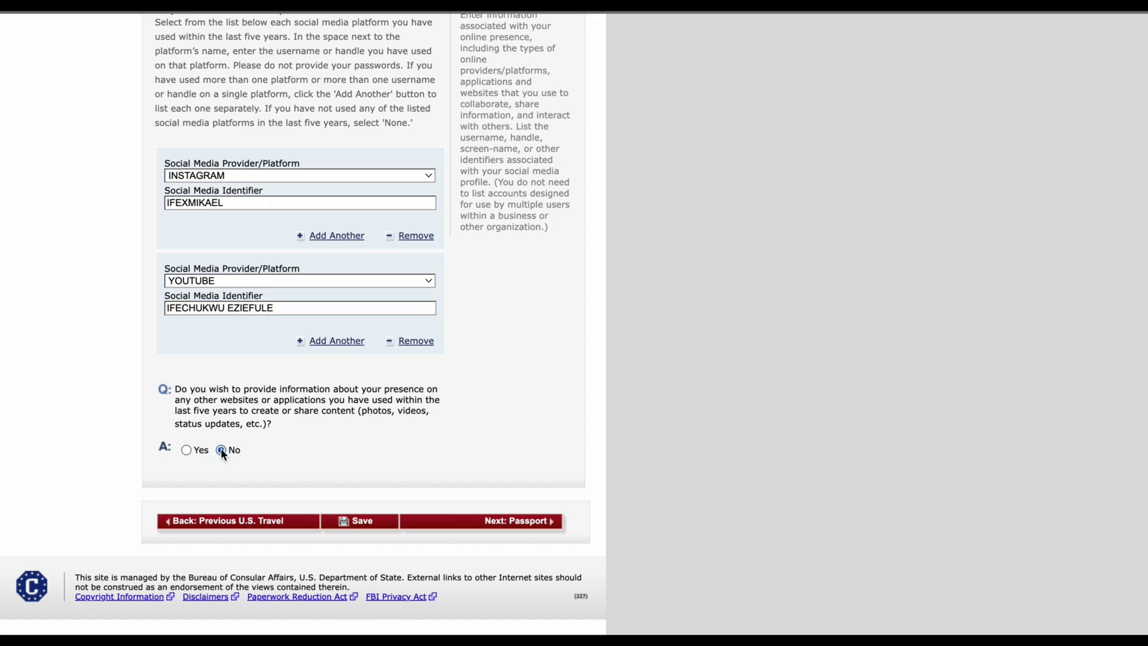
{"action": "scroll", "coordinate": [473, 513], "scroll_direction": "up", "scroll_amount": 3}
{"action": "scroll", "coordinate": [468, 505], "scroll_direction": "down", "scroll_amount": 1}
{"action": "scroll", "coordinate": [468, 512], "scroll_direction": "down", "scroll_amount": 3}
Step: On the Passport Information page, set the passport document type to REGULAR
{"action": "left_click", "coordinate": [514, 522]}
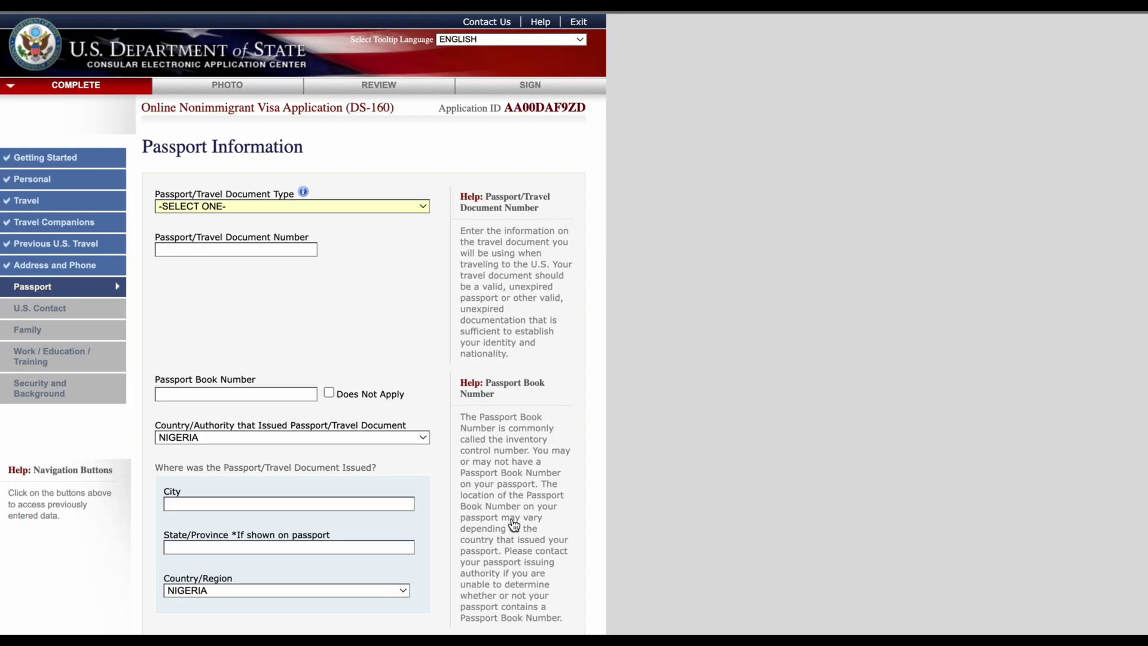
{"action": "left_click", "coordinate": [414, 209]}
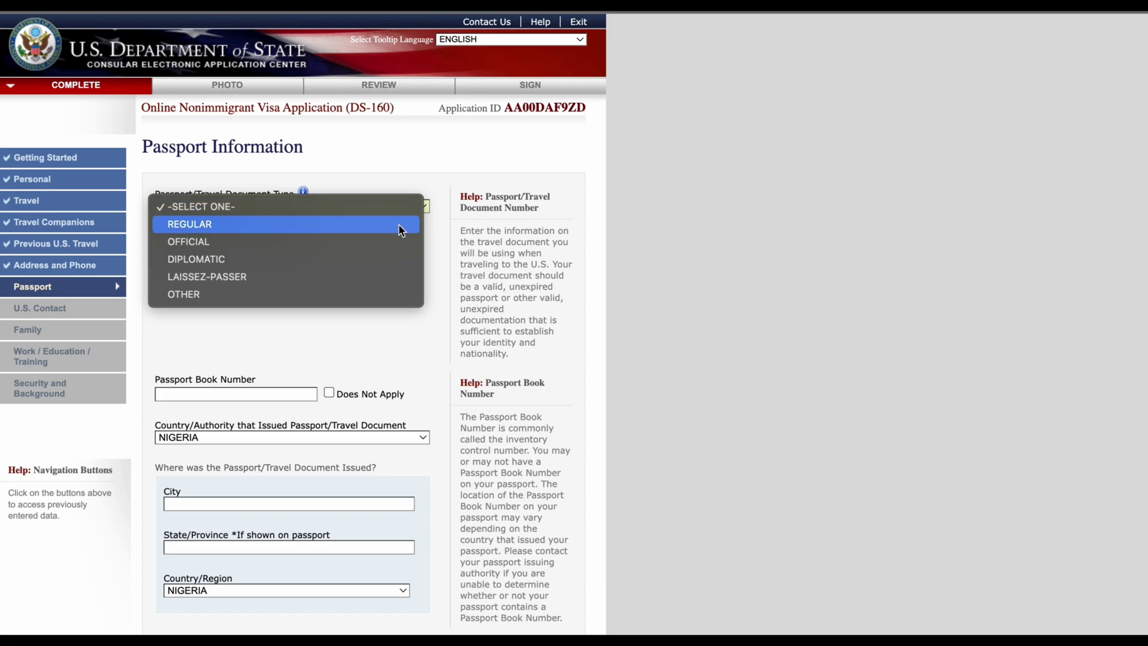
{"action": "left_click", "coordinate": [415, 336]}
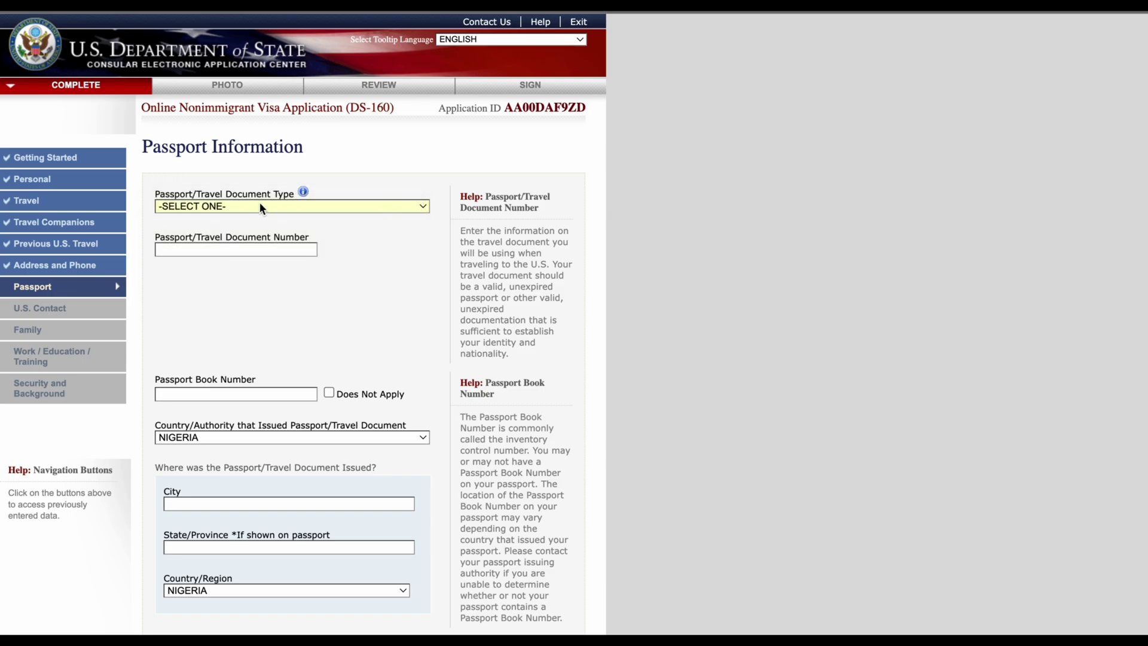
{"action": "left_click", "coordinate": [326, 203]}
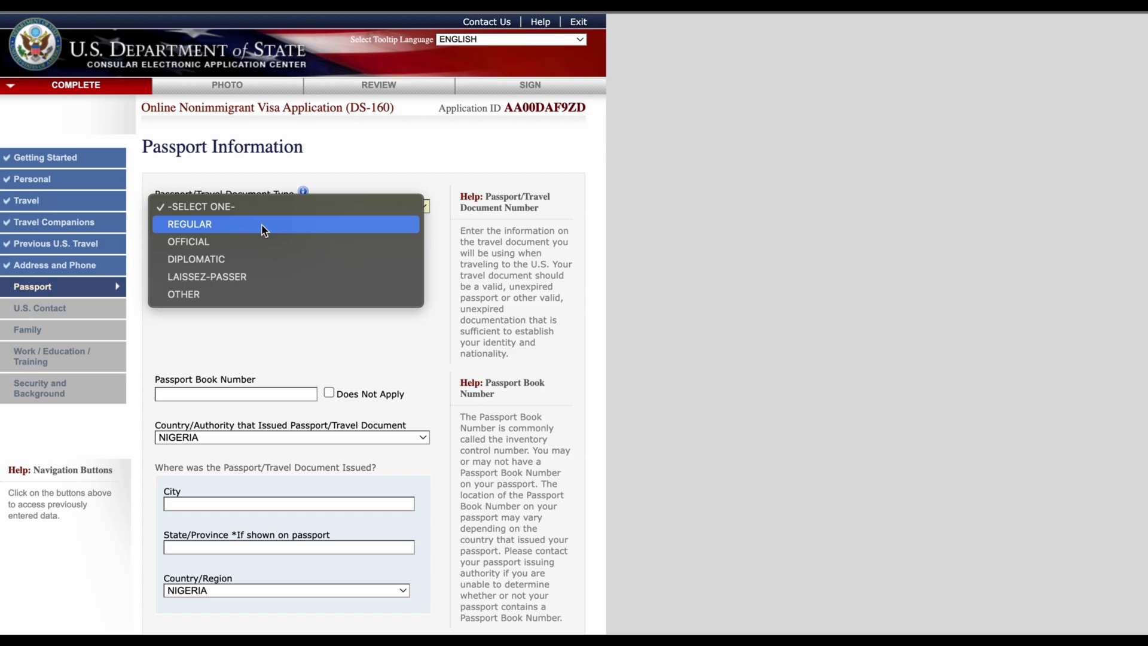
{"action": "left_click", "coordinate": [261, 223]}
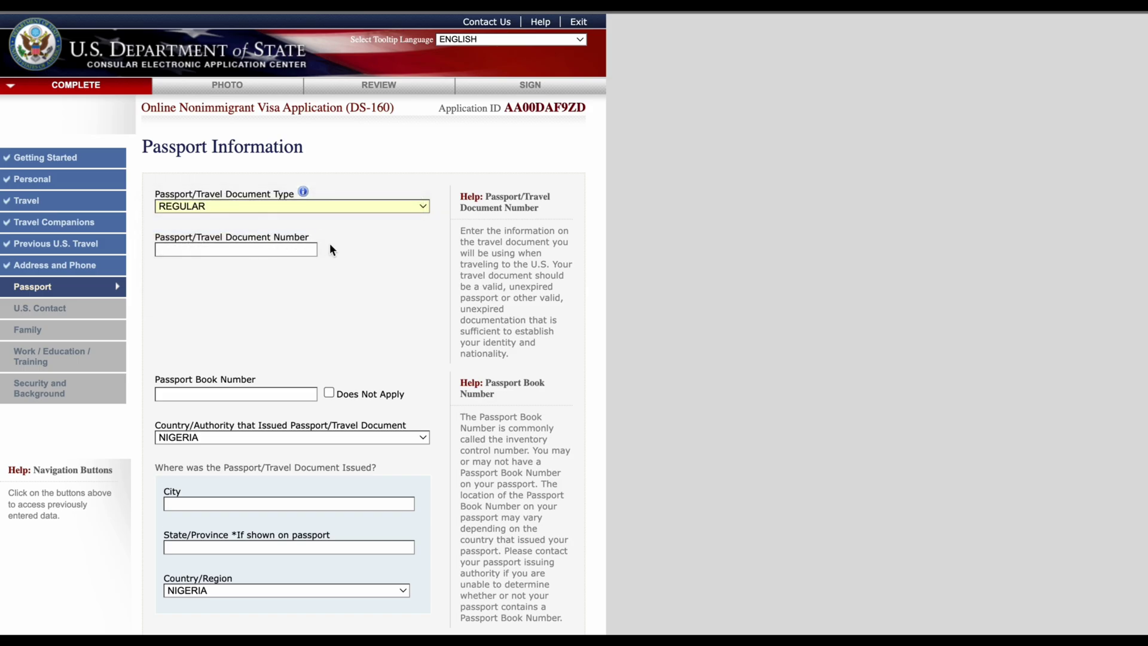
Step: Enter the passport number in the Passport/Travel Document Number field
{"action": "left_click", "coordinate": [299, 239]}
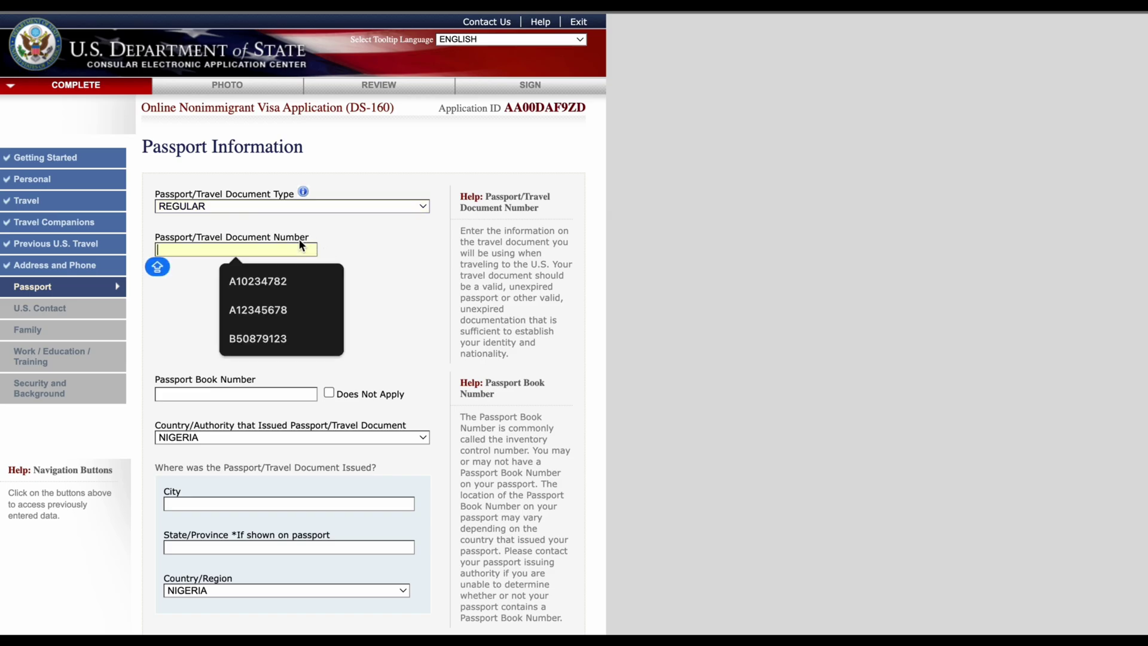
{"action": "key", "text": "Caps_Lock"}
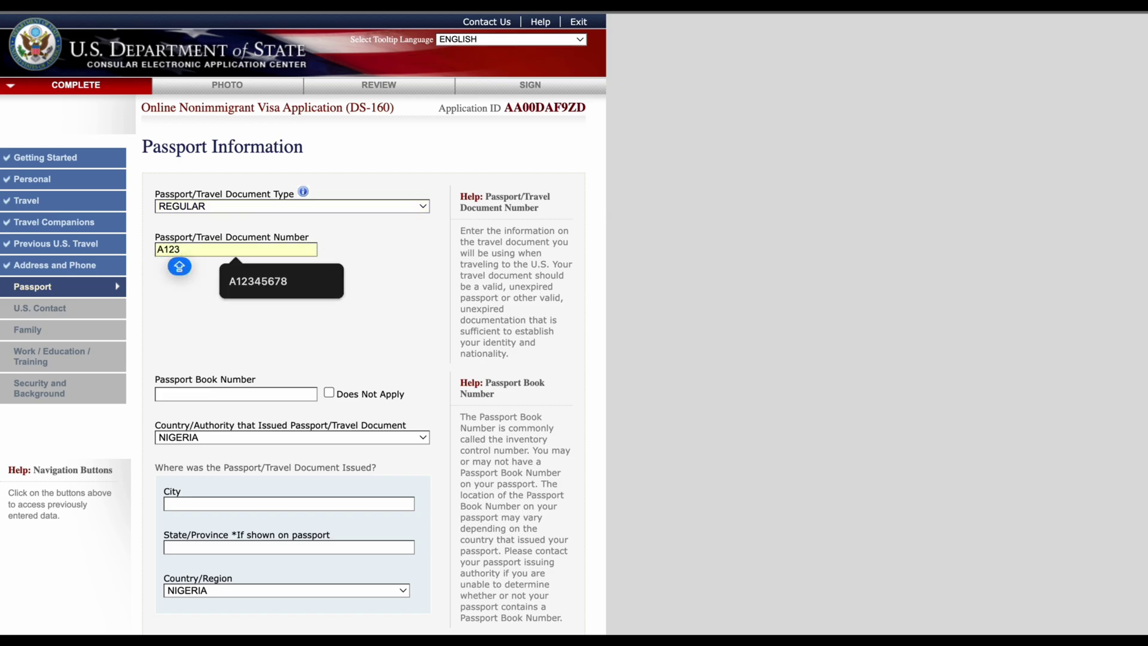
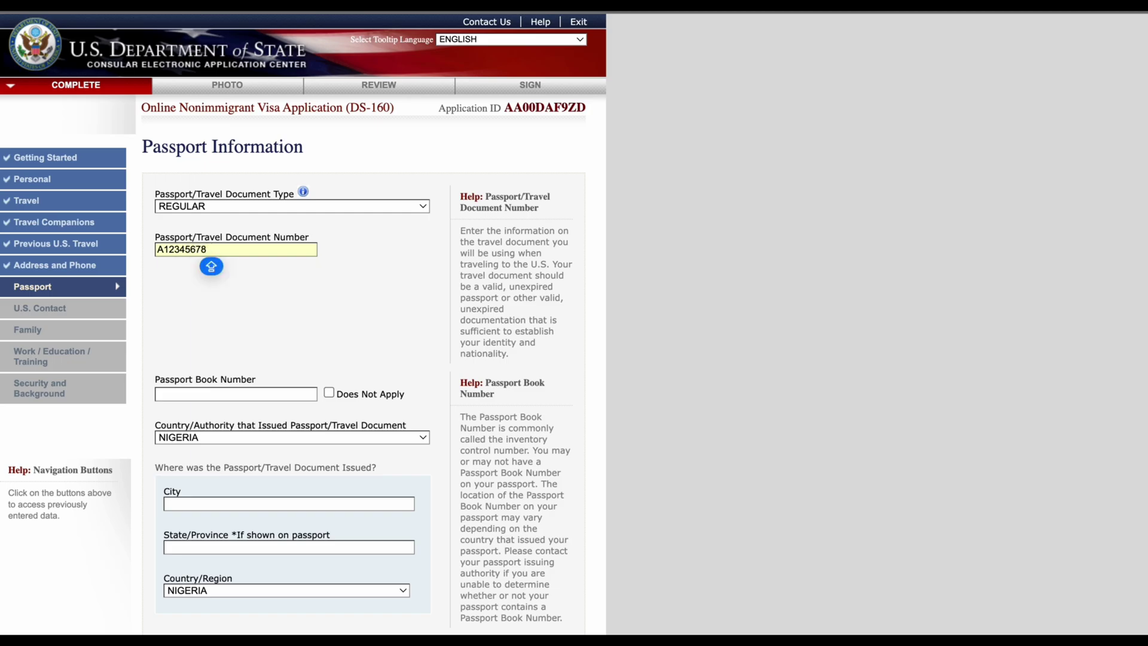
{"action": "left_click", "coordinate": [389, 310]}
Step: Enter the passport book number
{"action": "scroll", "coordinate": [404, 355], "scroll_direction": "down", "scroll_amount": 2}
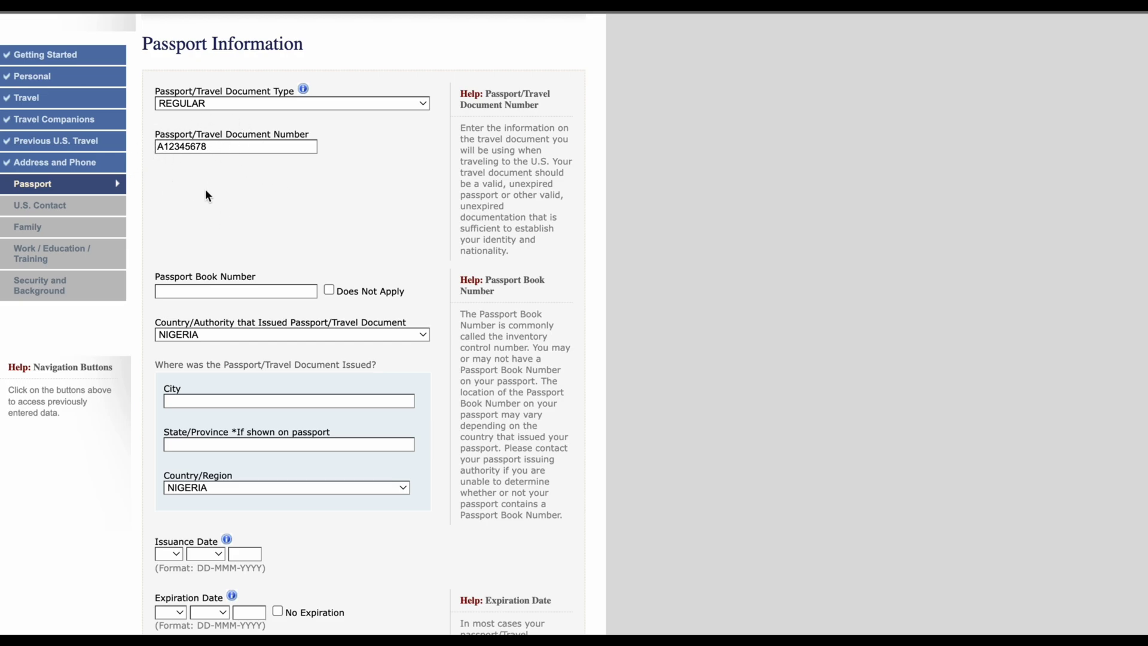
{"action": "scroll", "coordinate": [205, 191], "scroll_direction": "down", "scroll_amount": 1}
{"action": "scroll", "coordinate": [205, 189], "scroll_direction": "up", "scroll_amount": 1}
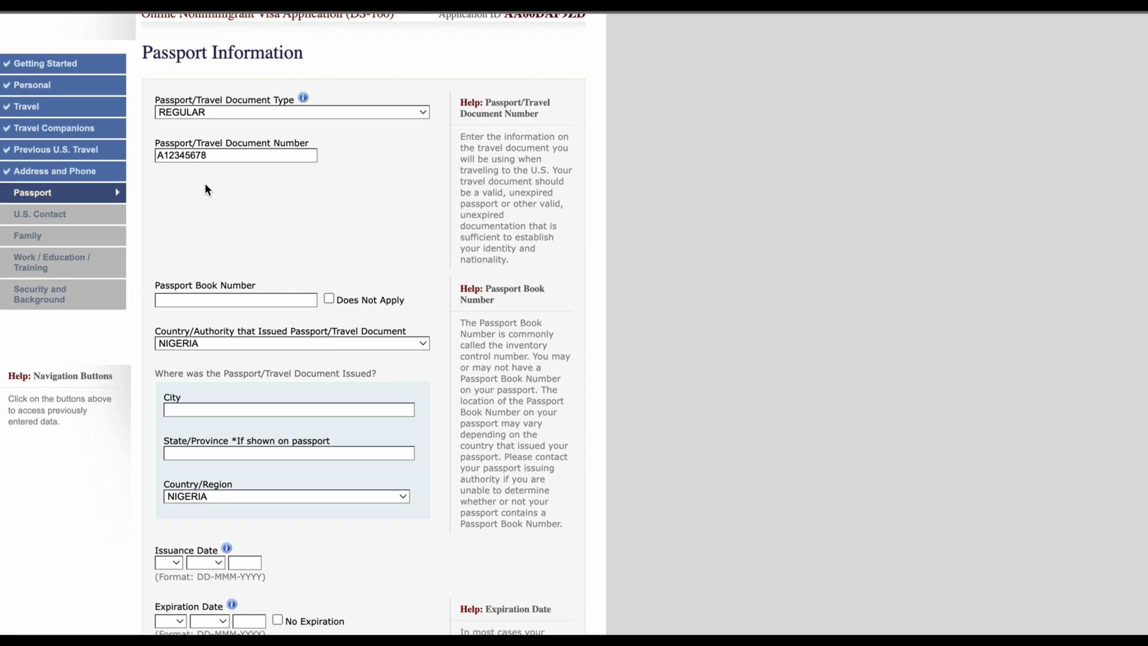
{"action": "scroll", "coordinate": [205, 190], "scroll_direction": "down", "scroll_amount": 1}
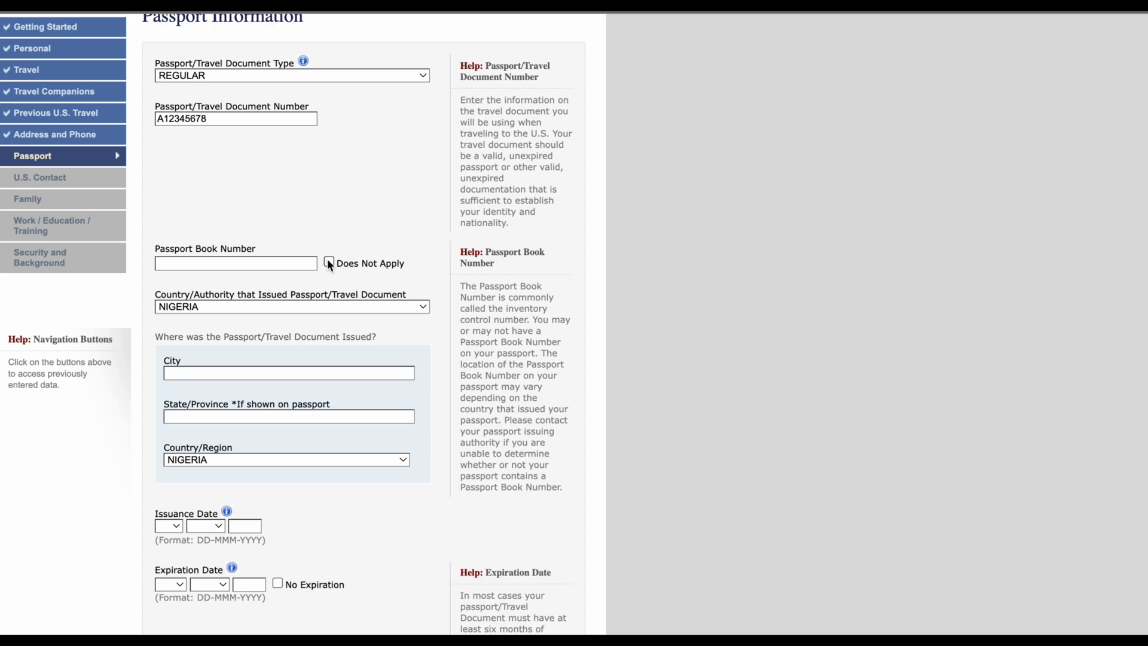
{"action": "left_click", "coordinate": [276, 262]}
{"action": "type", "text": "64"}
{"action": "left_click", "coordinate": [271, 217]}
Step: Set the issuing city to IKOYI LAGOS and the state/province to LAGOS
{"action": "scroll", "coordinate": [350, 321], "scroll_direction": "down", "scroll_amount": 1}
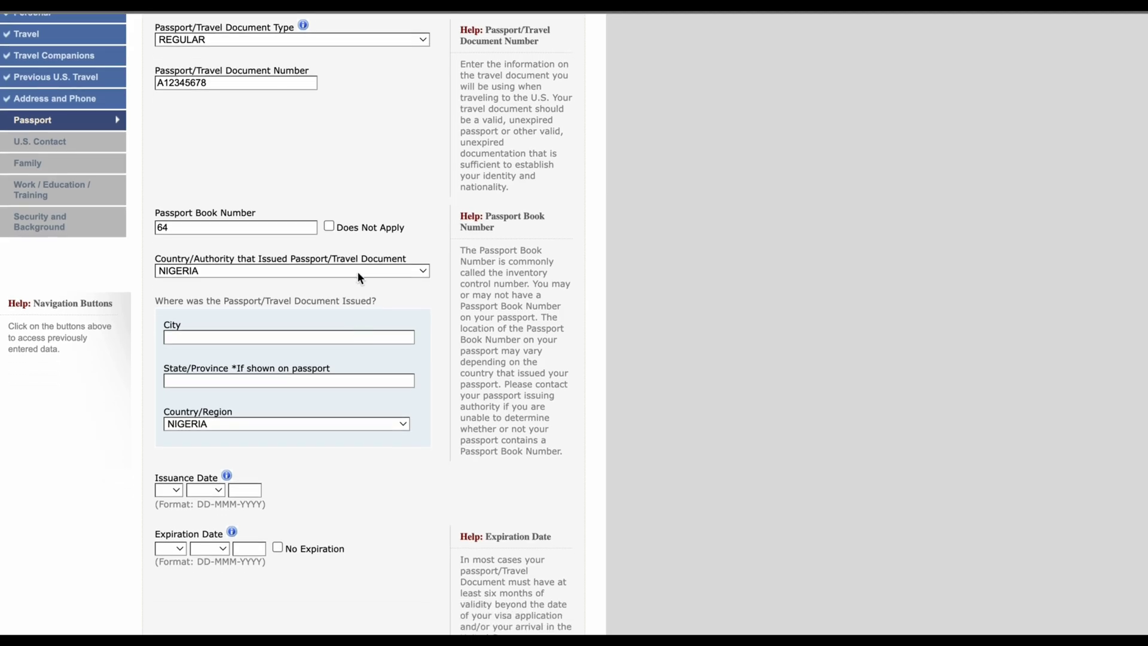
{"action": "left_click", "coordinate": [405, 331]}
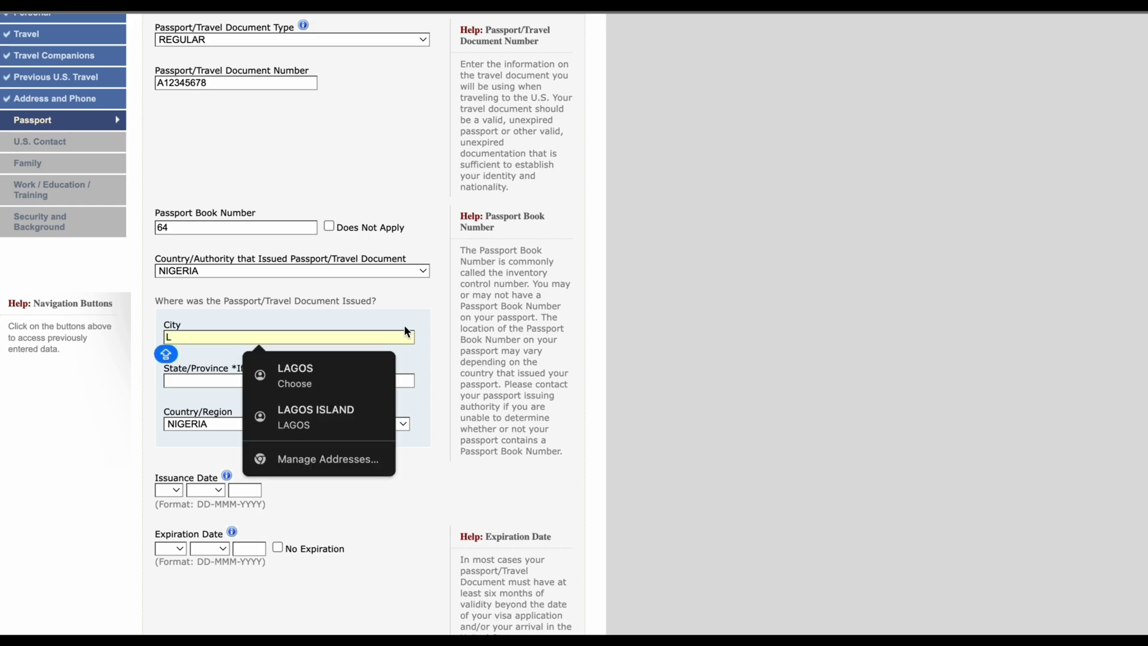
{"action": "type", "text": "LAGOS"}
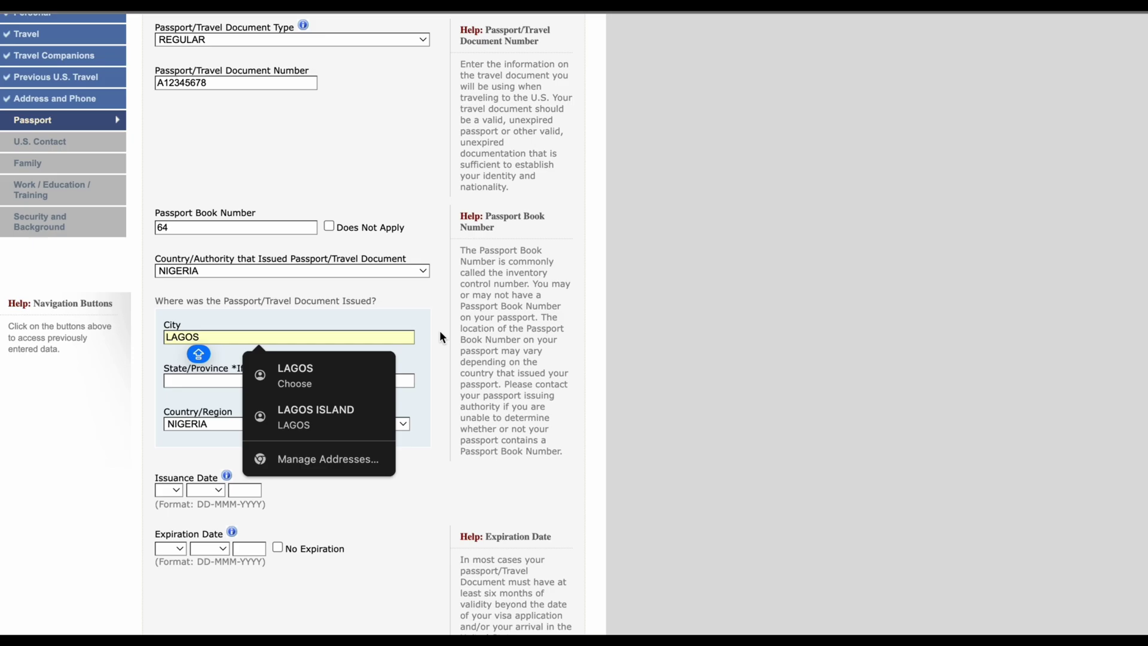
{"action": "left_click", "coordinate": [439, 330]}
{"action": "left_click", "coordinate": [248, 381]}
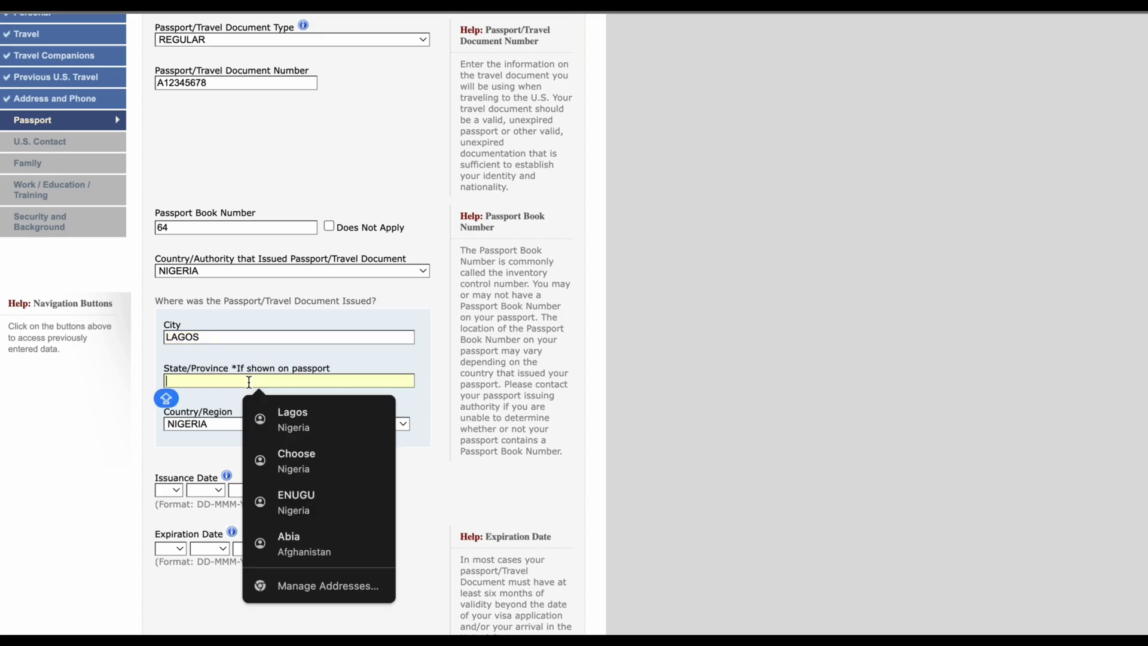
{"action": "type", "text": "LAGOS"}
{"action": "left_click", "coordinate": [209, 337]}
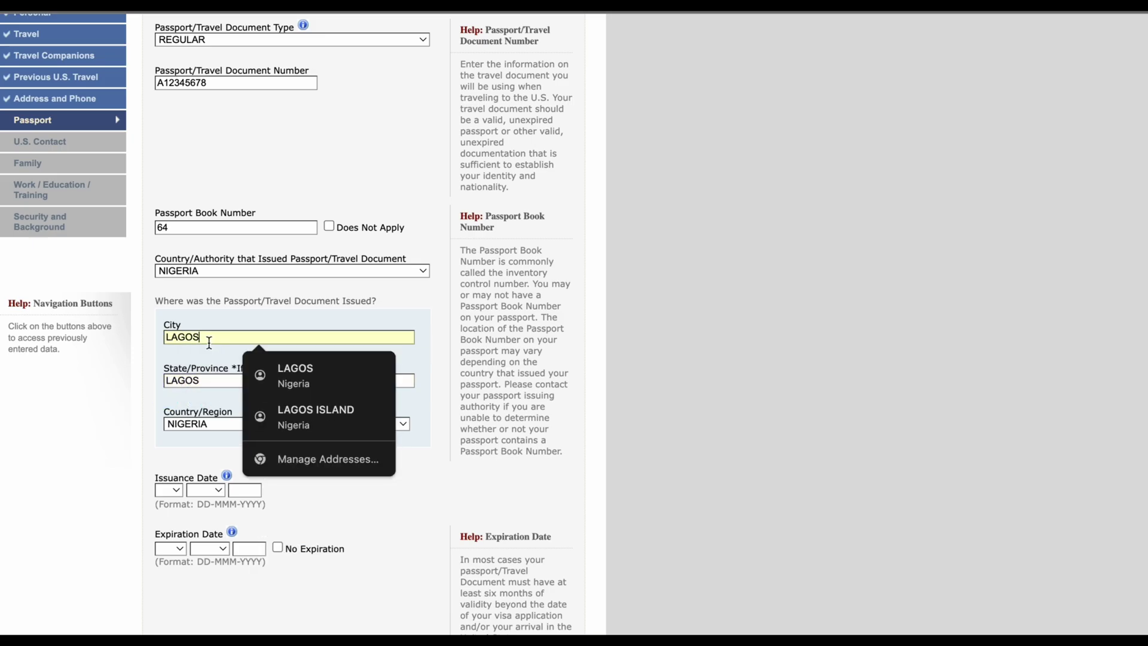
{"action": "left_click_drag", "start_coordinate": [206, 337], "coordinate": [131, 337]}
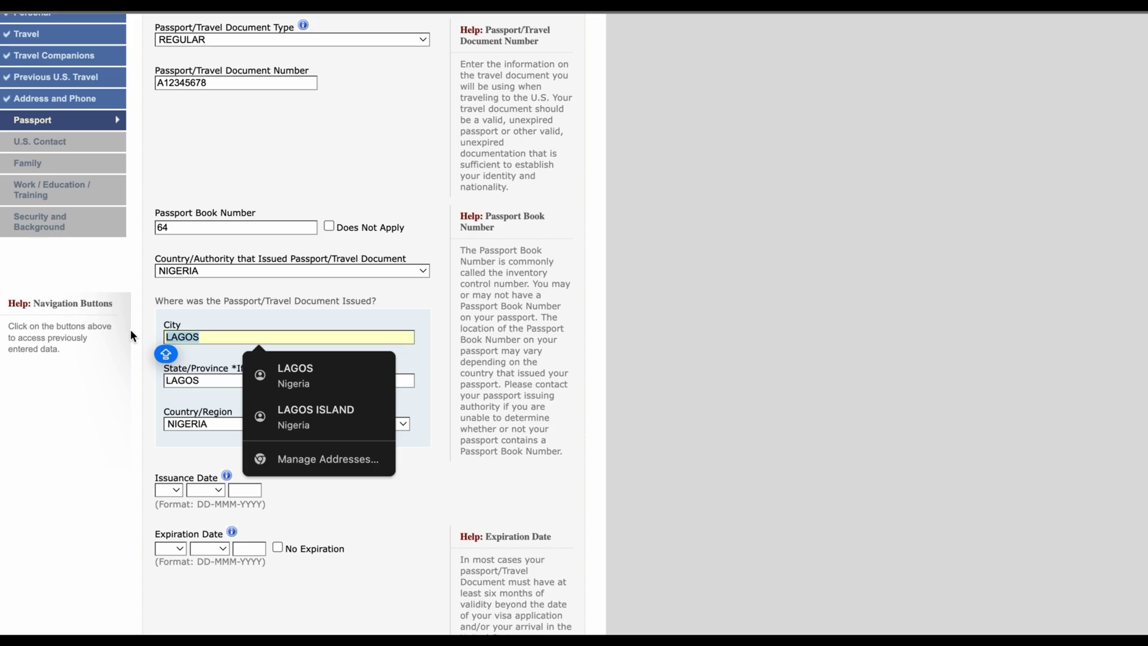
{"action": "type", "text": "IKO"}
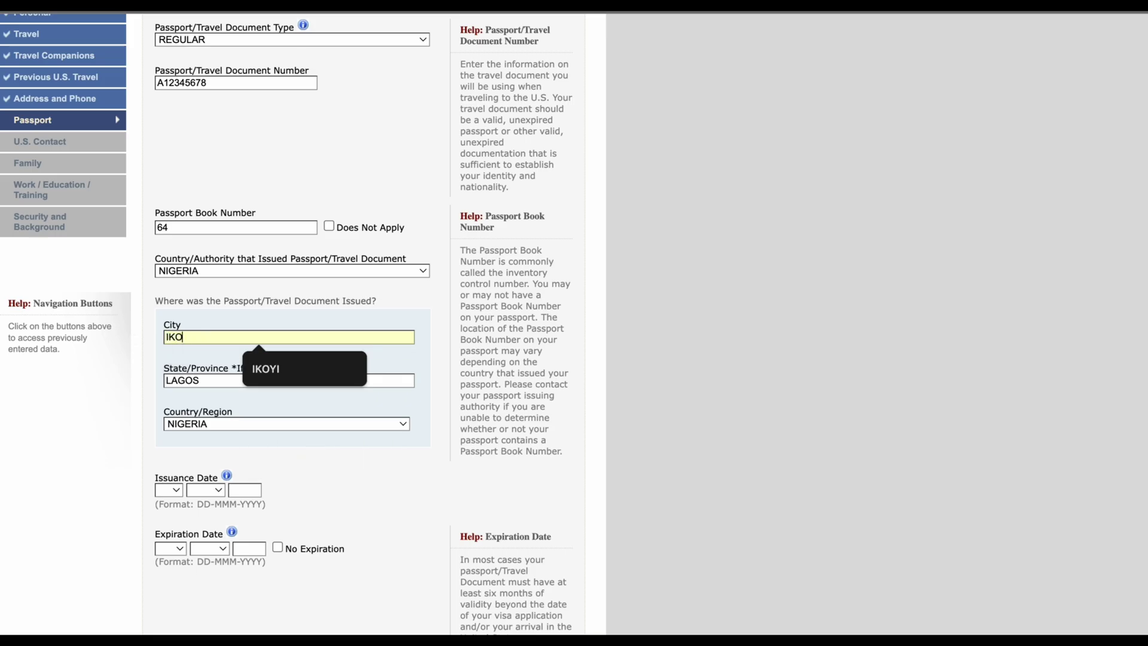
{"action": "type", "text": "YI LAGOS"}
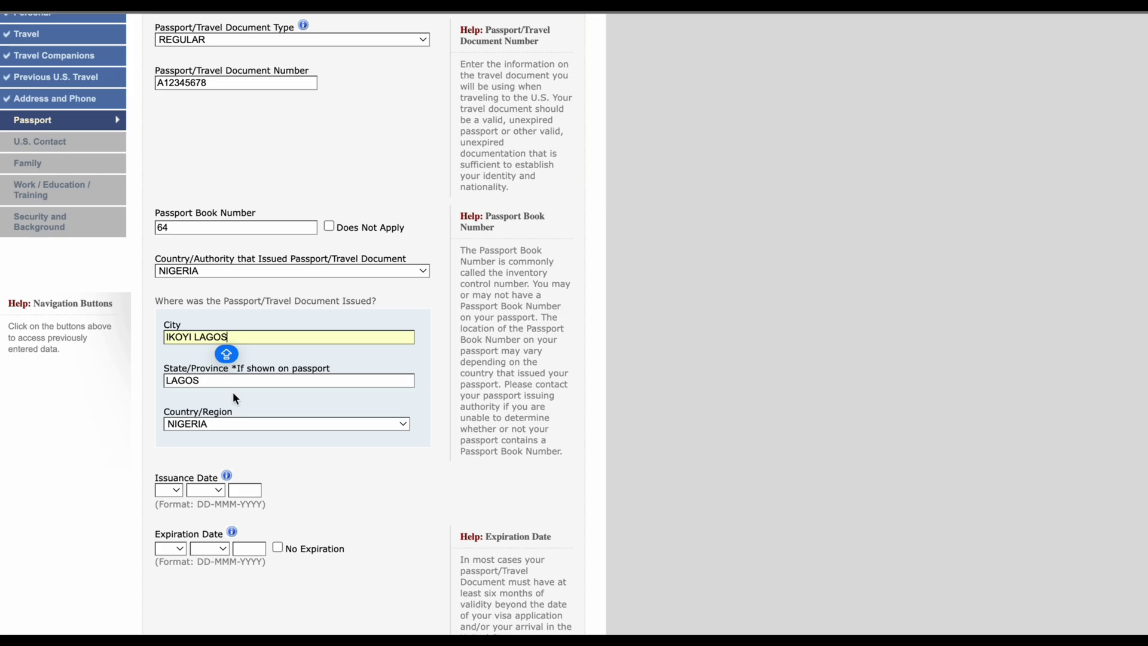
Step: Set the passport issuance date to 02 JAN 2024
{"action": "scroll", "coordinate": [232, 392], "scroll_direction": "down", "scroll_amount": 2}
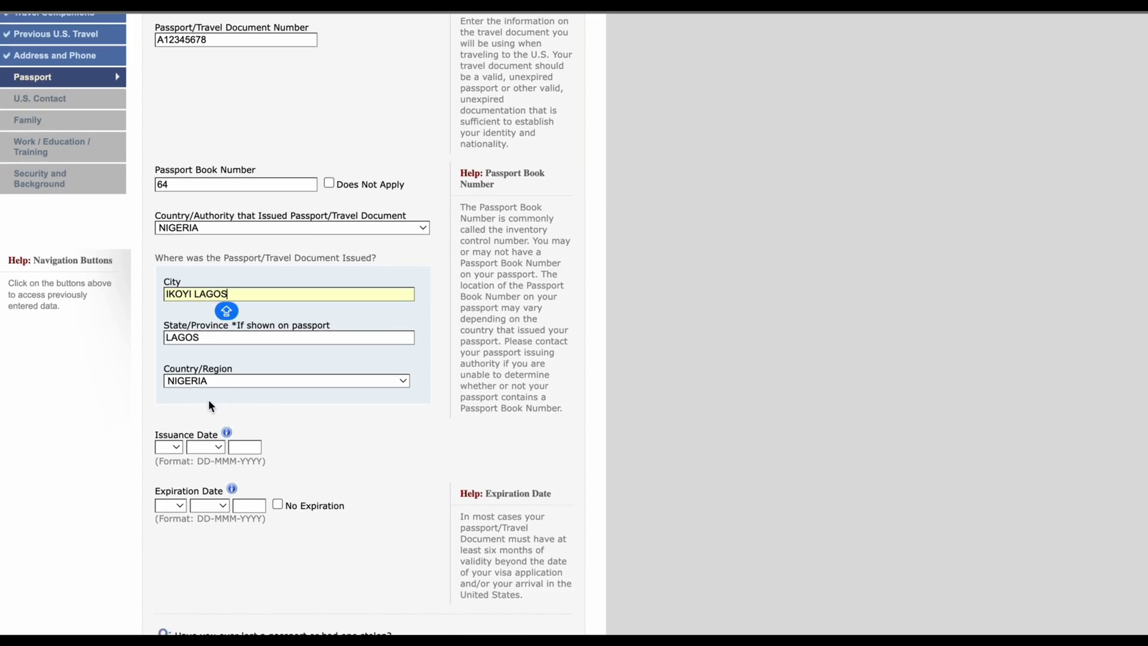
{"action": "scroll", "coordinate": [176, 430], "scroll_direction": "down", "scroll_amount": 5}
{"action": "left_click", "coordinate": [169, 317]}
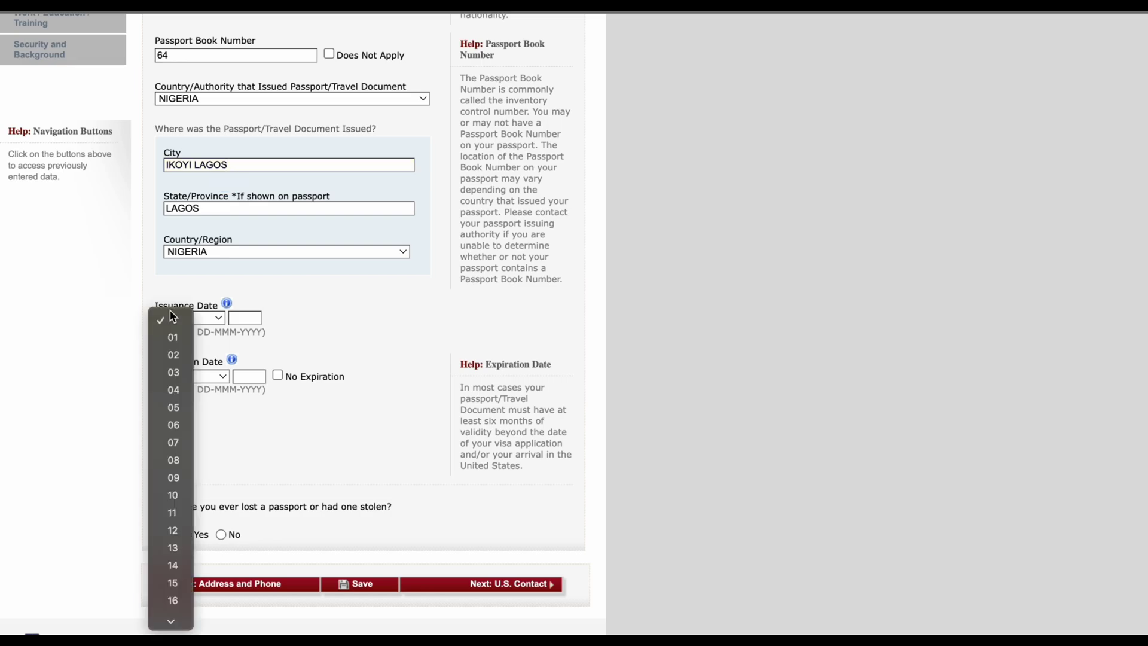
{"action": "left_click", "coordinate": [174, 355]}
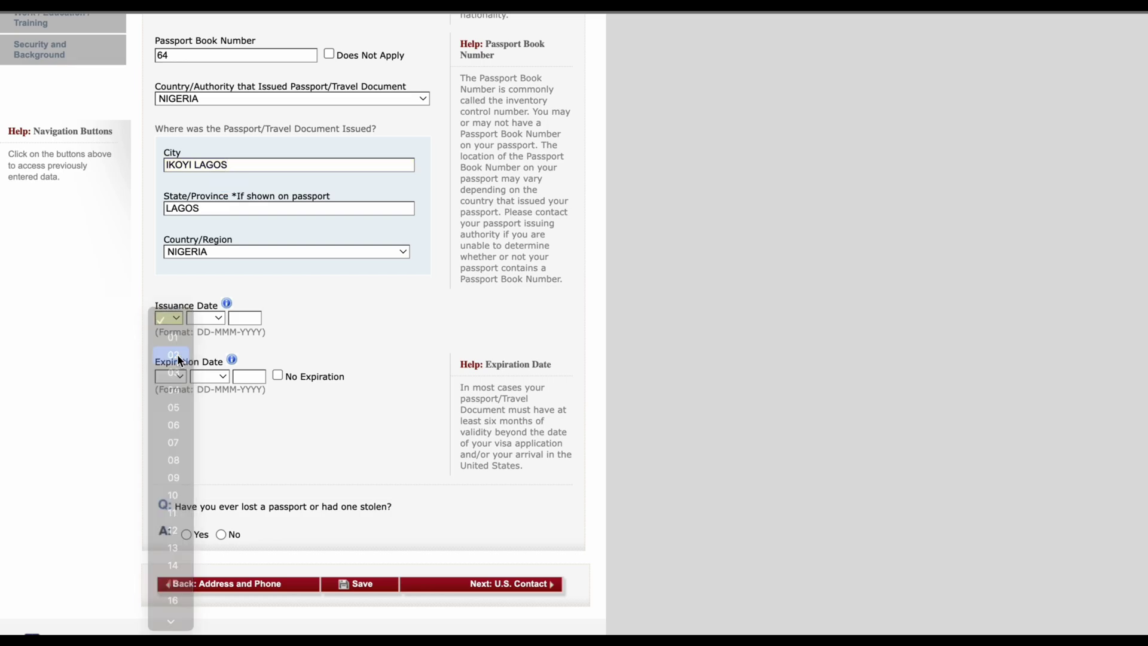
{"action": "left_click", "coordinate": [214, 316]}
{"action": "left_click", "coordinate": [207, 337]}
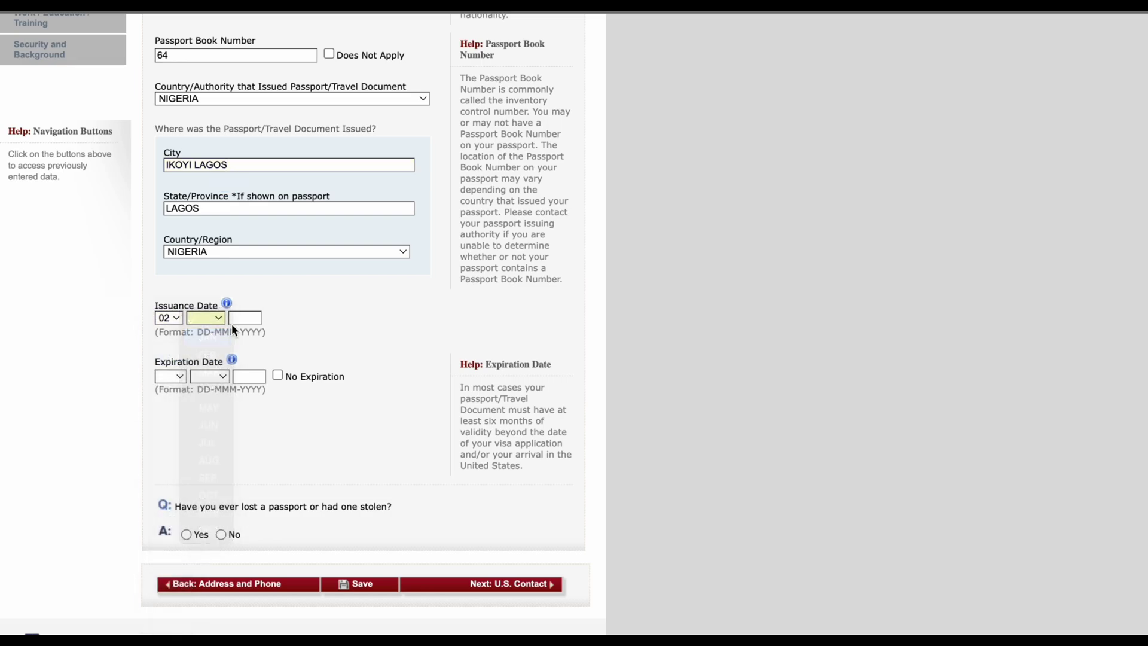
{"action": "left_click", "coordinate": [239, 317]}
{"action": "type", "text": "2024"}
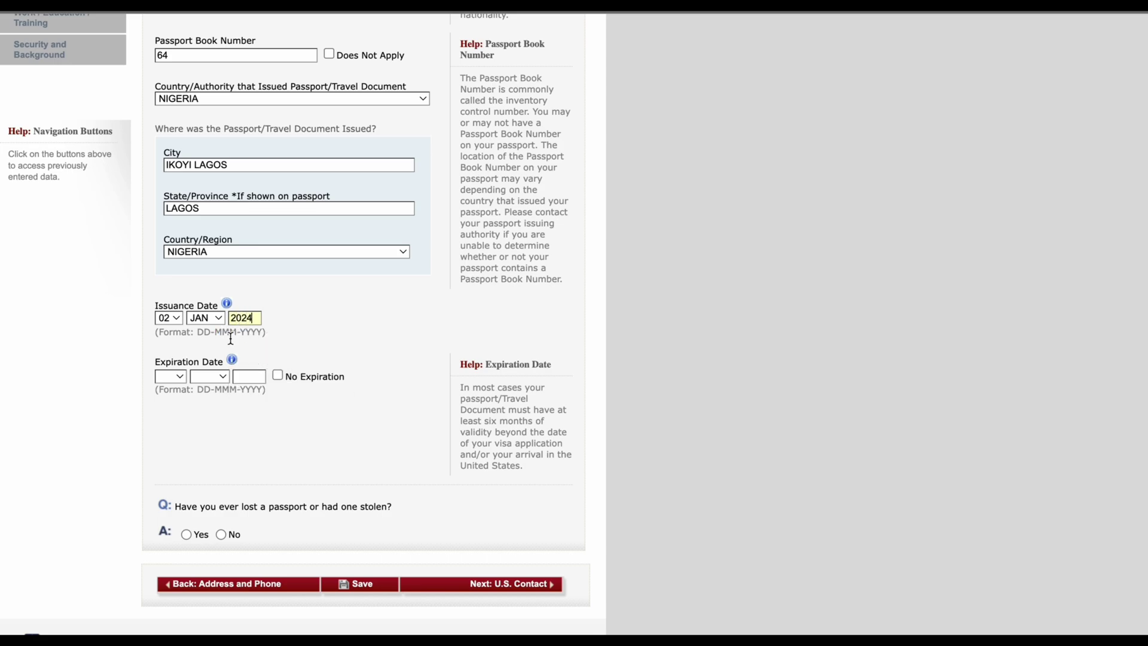
Step: Set the passport expiration date to 01 JAN 2034
{"action": "left_click", "coordinate": [252, 372]}
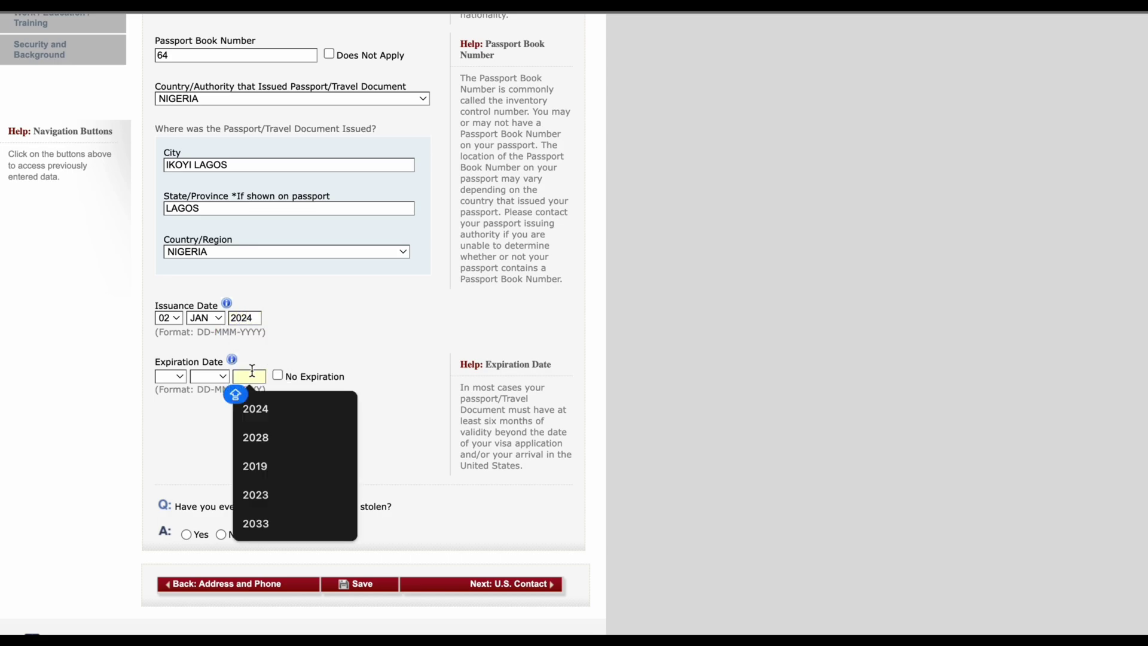
{"action": "type", "text": "2034"}
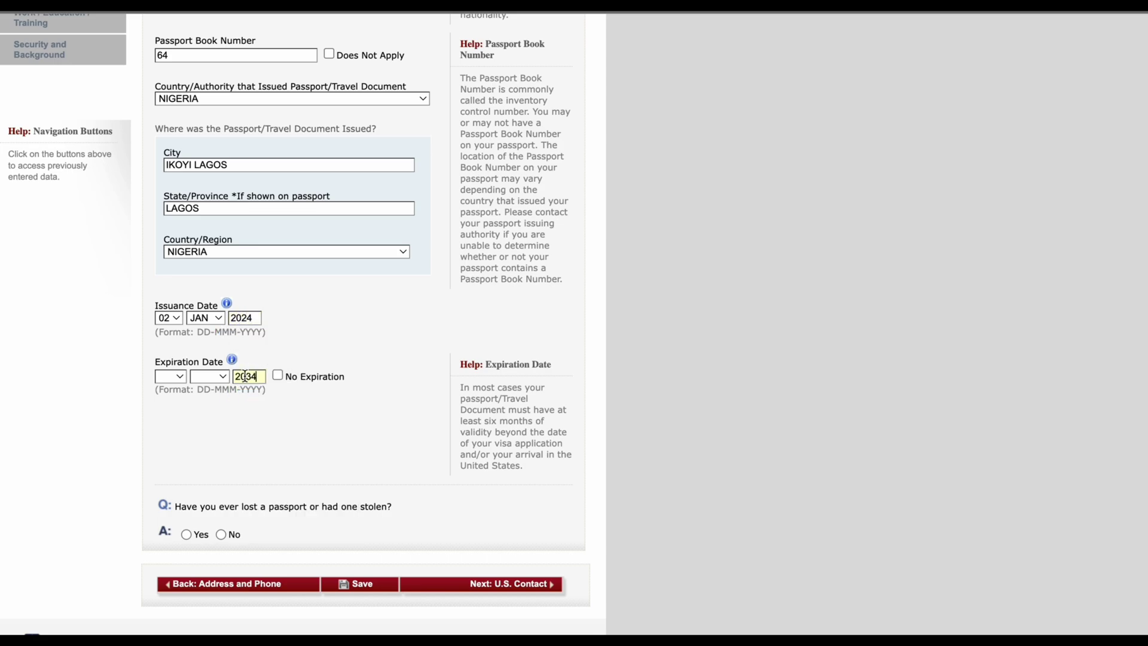
{"action": "left_click", "coordinate": [218, 375]}
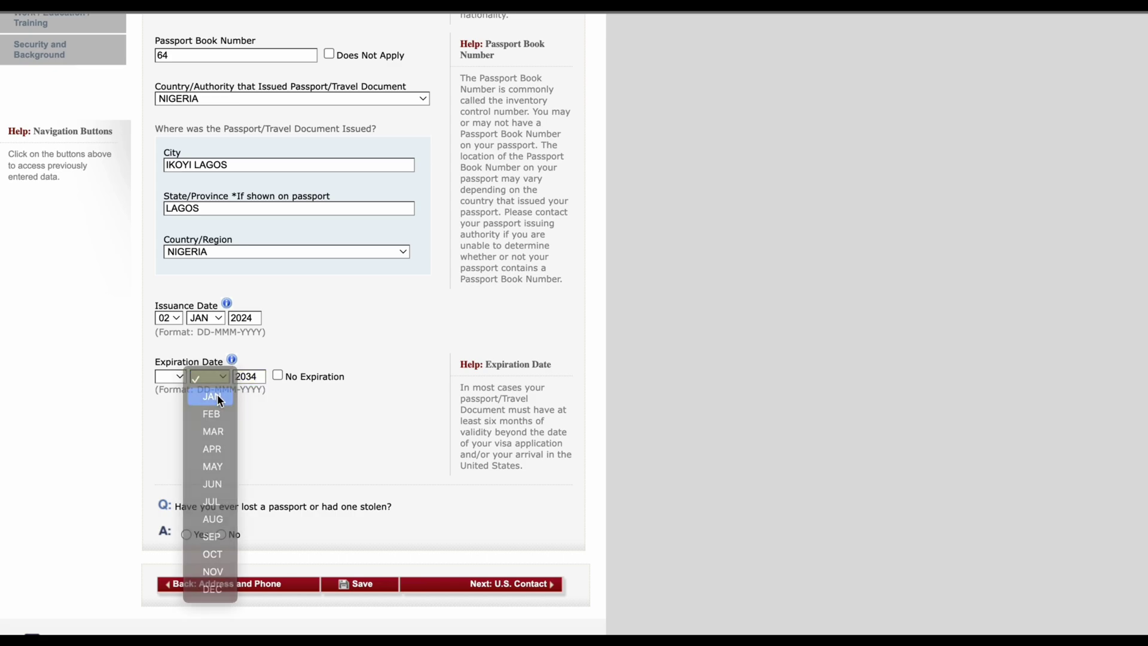
{"action": "left_click", "coordinate": [217, 395]}
{"action": "left_click", "coordinate": [171, 377]}
{"action": "left_click", "coordinate": [173, 396]}
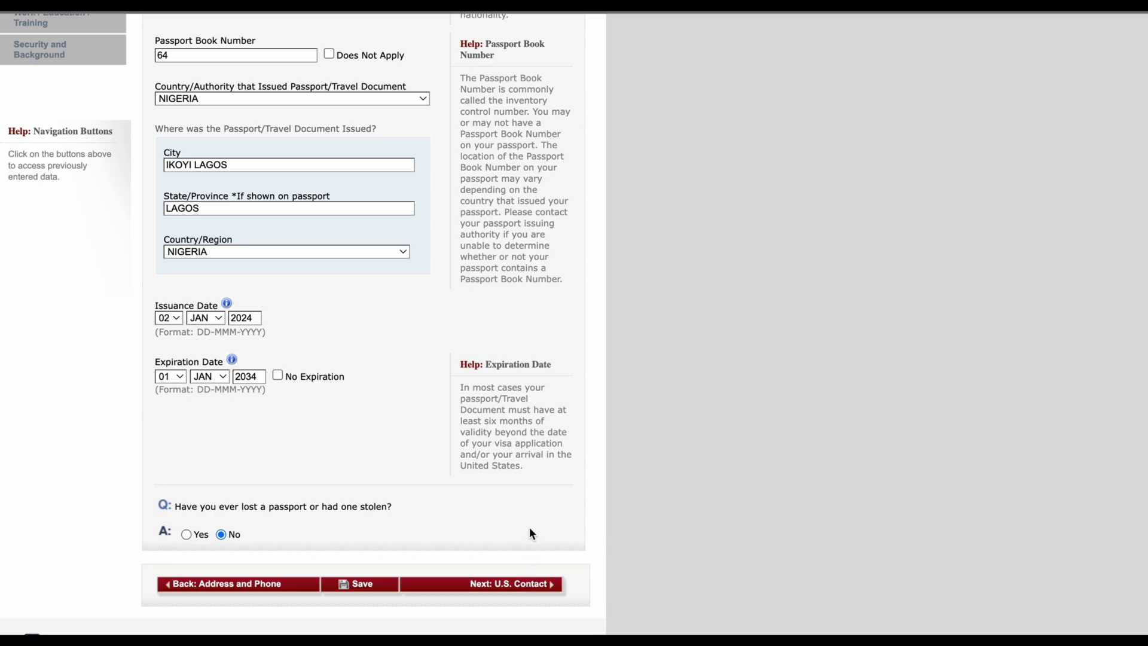
Step: Advance from the completed Passport page to the U.S. Point of Contact page
{"action": "left_click", "coordinate": [371, 585]}
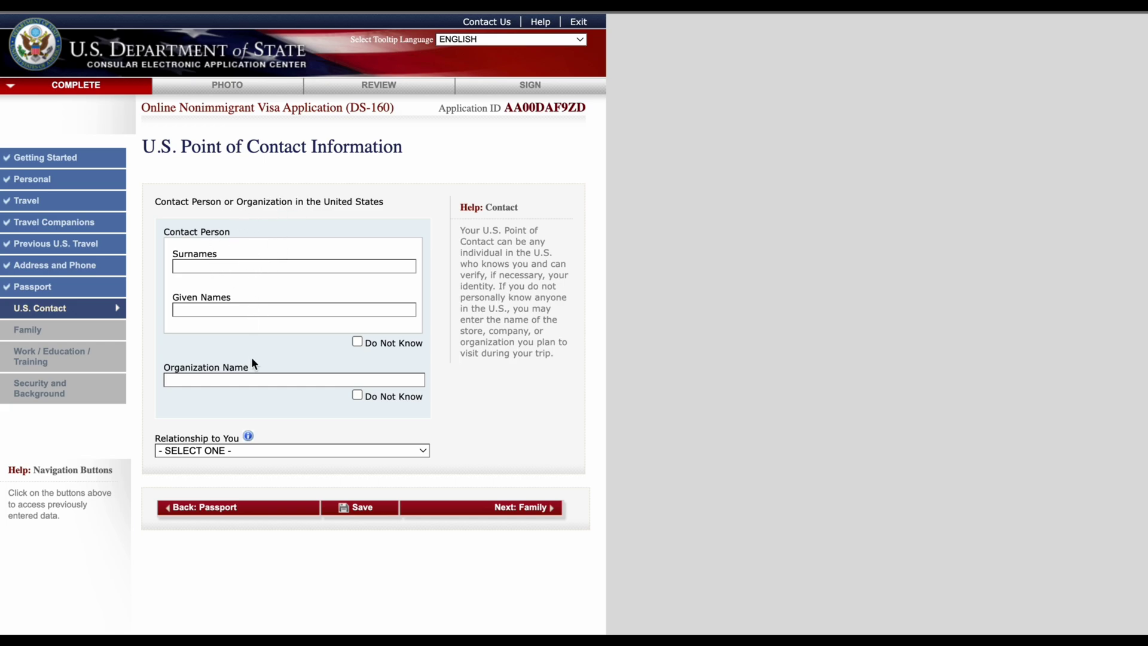
Step: Enter organization FORTSELEVA HOTEL and type the contact person's surname, fixing a typo
{"action": "left_click", "coordinate": [260, 375]}
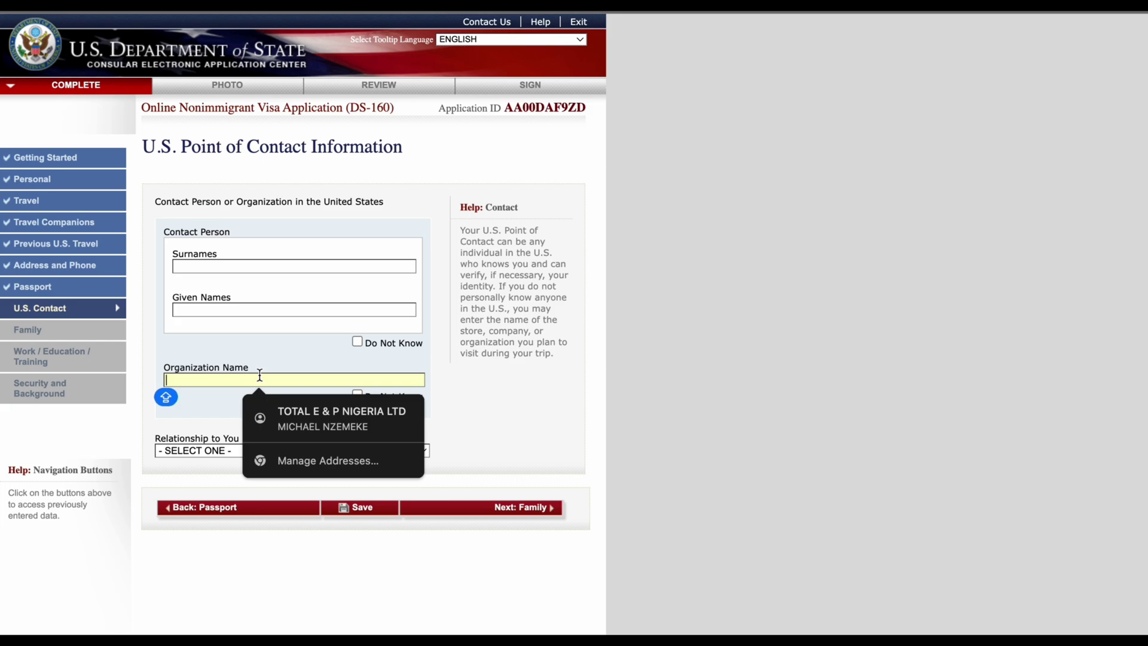
{"action": "type", "text": "FORTSE"}
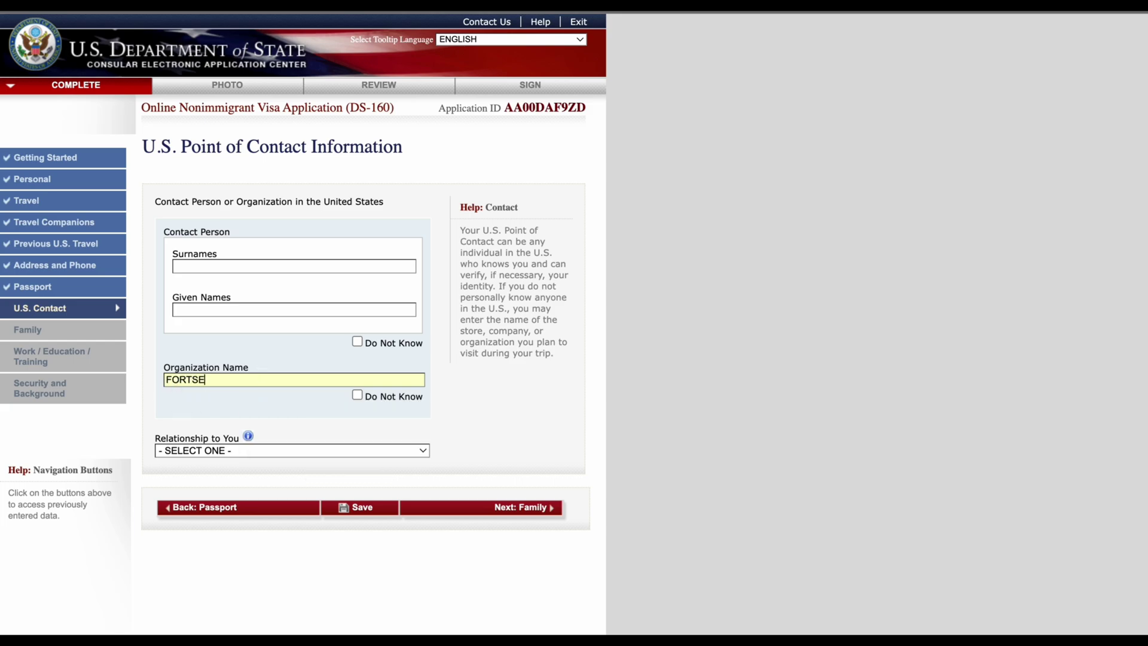
{"action": "type", "text": "LEVA HOTEL"}
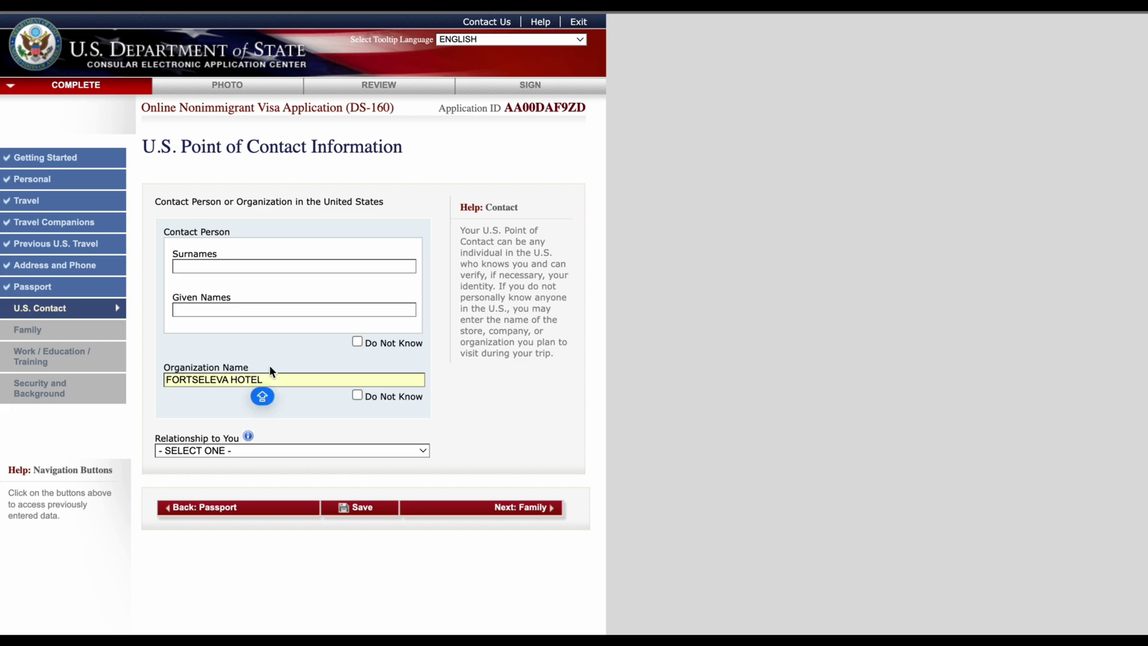
{"action": "left_click", "coordinate": [229, 268]}
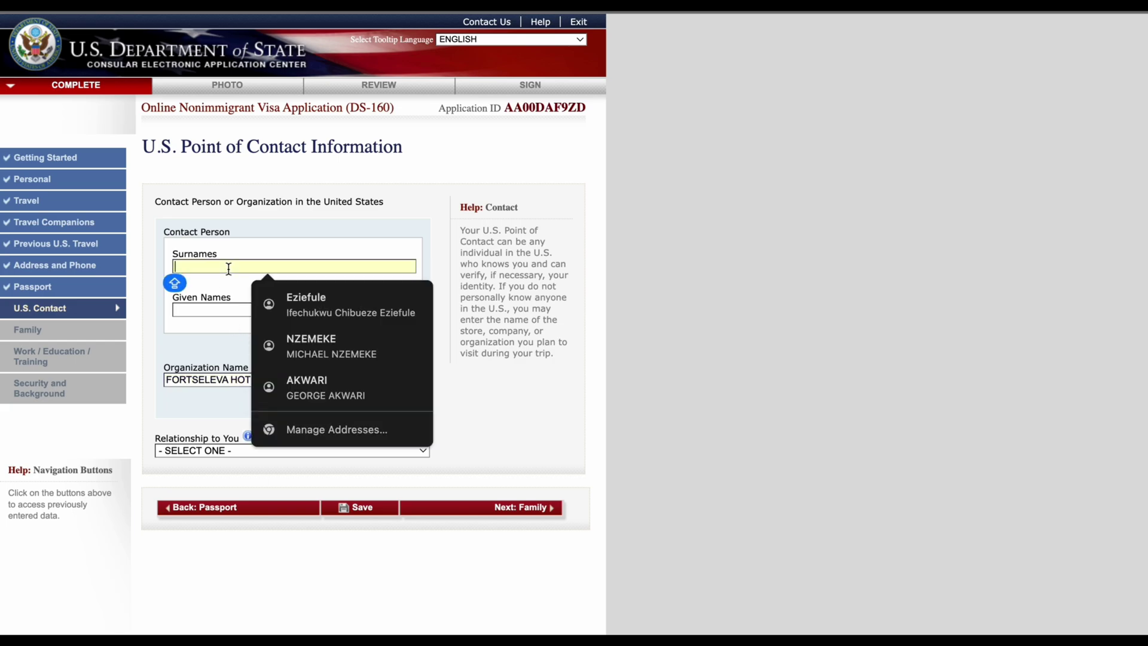
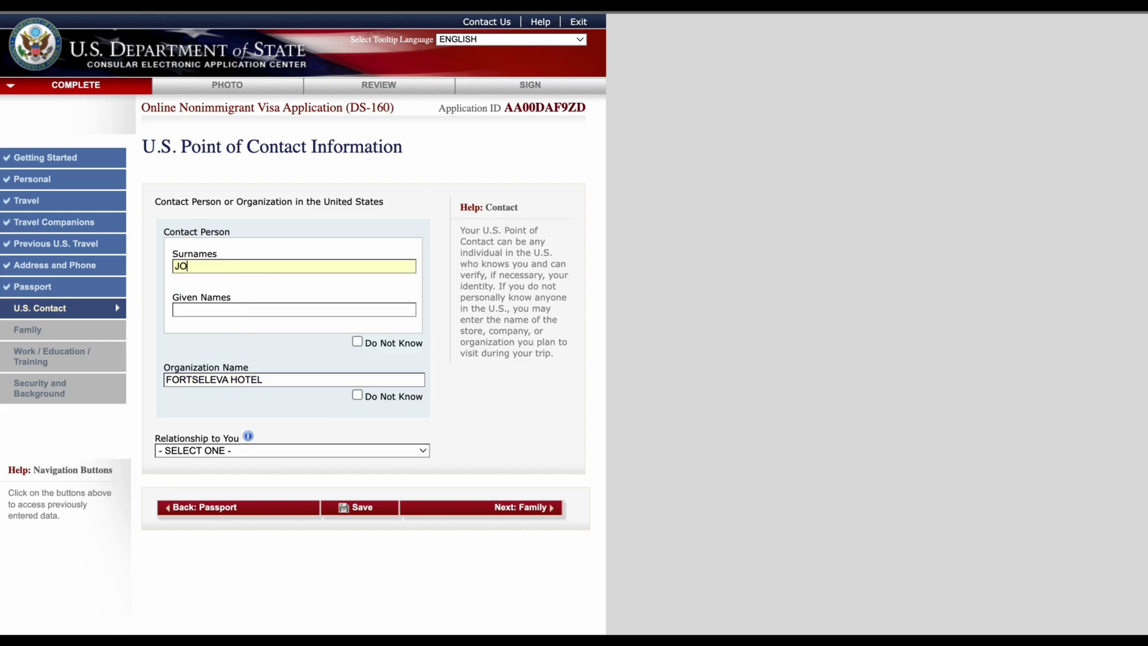
Step: Remove the given name from Surnames and enter it in Given Names instead
{"action": "left_click", "coordinate": [234, 309]}
{"action": "left_click", "coordinate": [205, 263]}
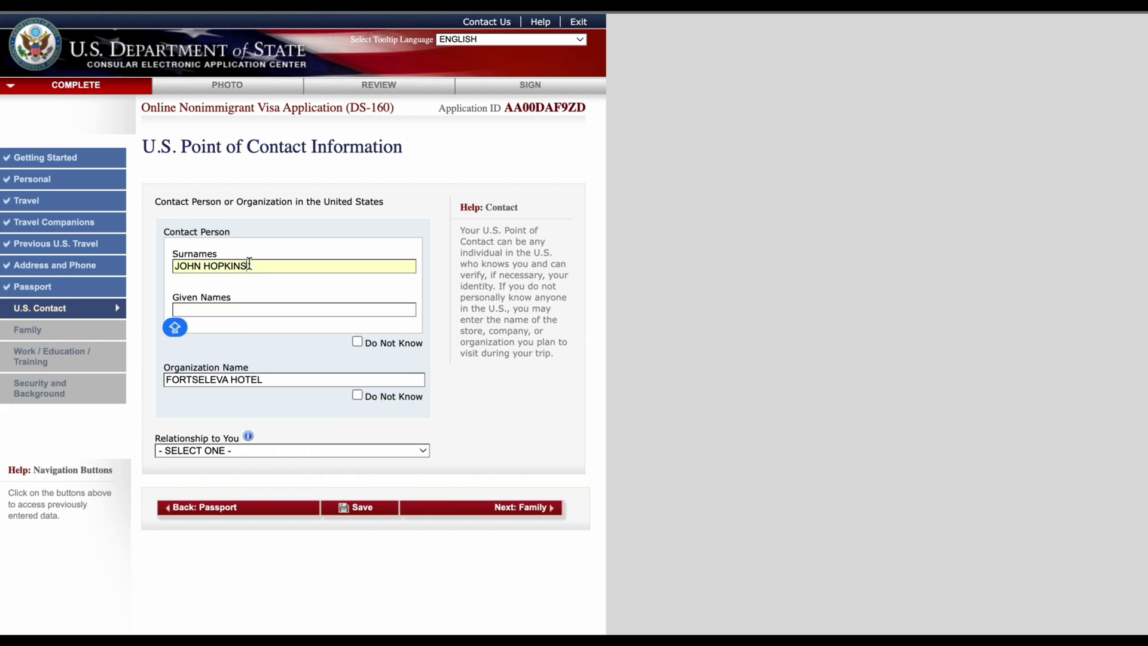
{"action": "double_click", "coordinate": [206, 263]}
{"action": "left_click", "coordinate": [203, 267]}
{"action": "left_click_drag", "start_coordinate": [204, 267], "coordinate": [151, 266]}
{"action": "key", "text": "BackSpace"}
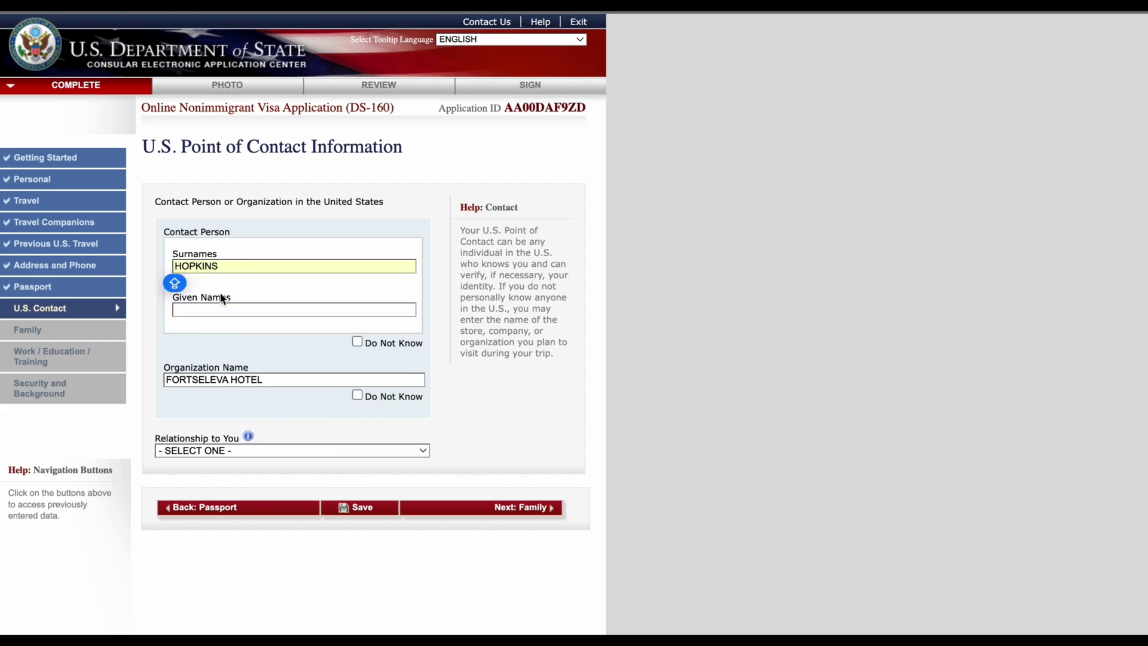
{"action": "left_click", "coordinate": [214, 310]}
{"action": "type", "text": "JOHN"}
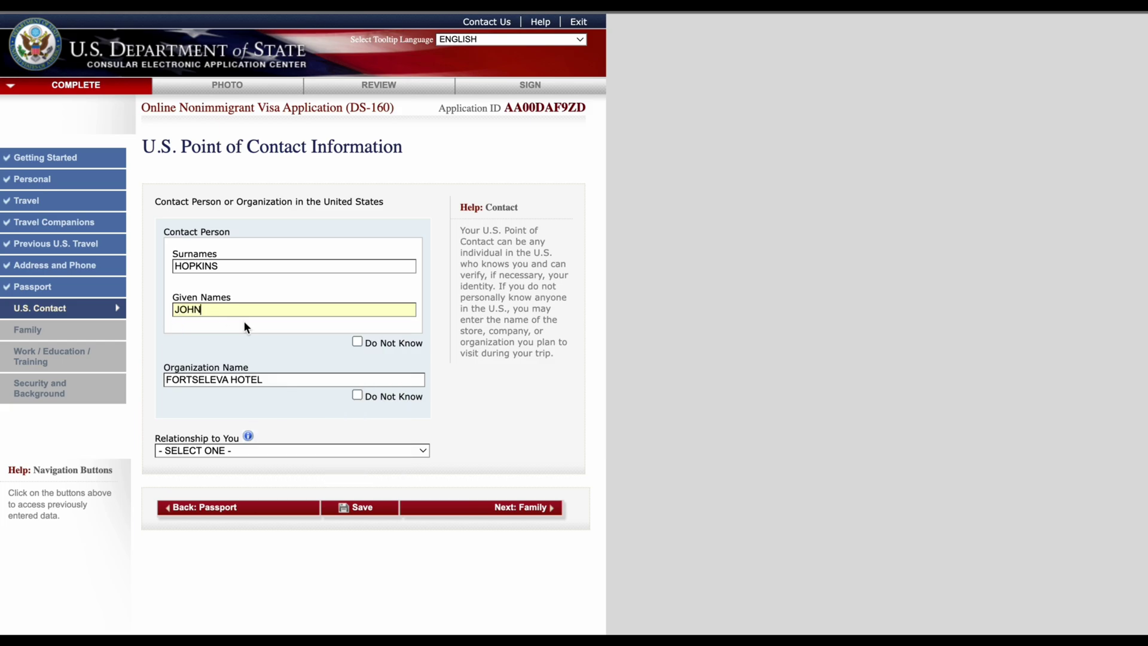
{"action": "left_click", "coordinate": [499, 425]}
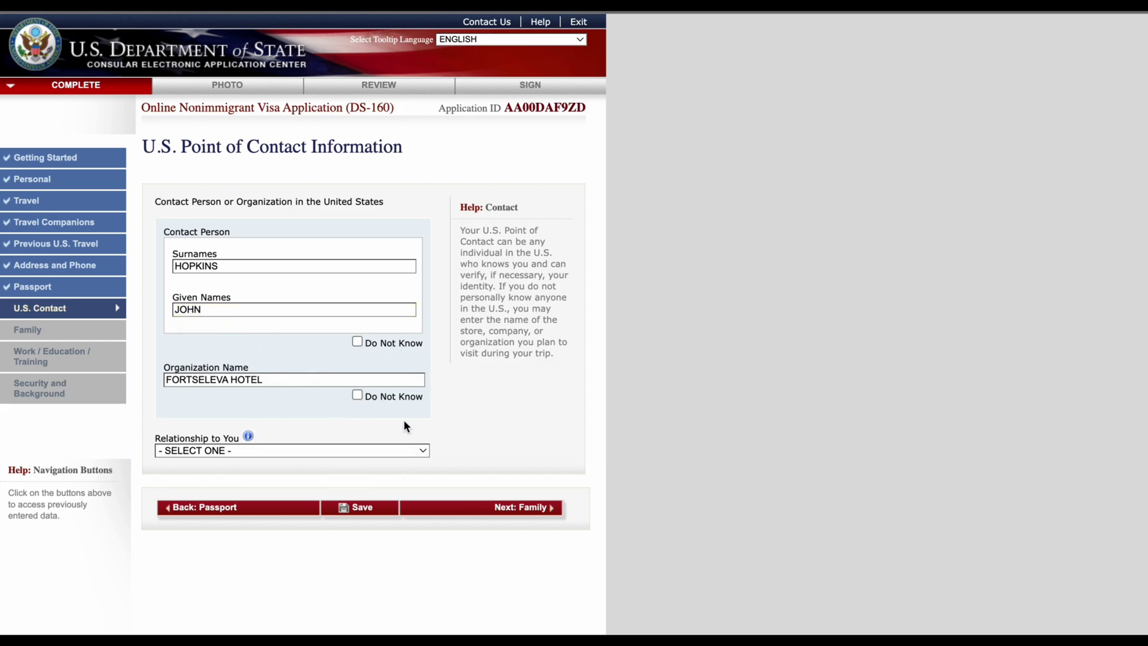
{"action": "scroll", "coordinate": [404, 420], "scroll_direction": "down", "scroll_amount": 2}
Step: Set the contact's relationship to OTHER
{"action": "left_click", "coordinate": [394, 397]}
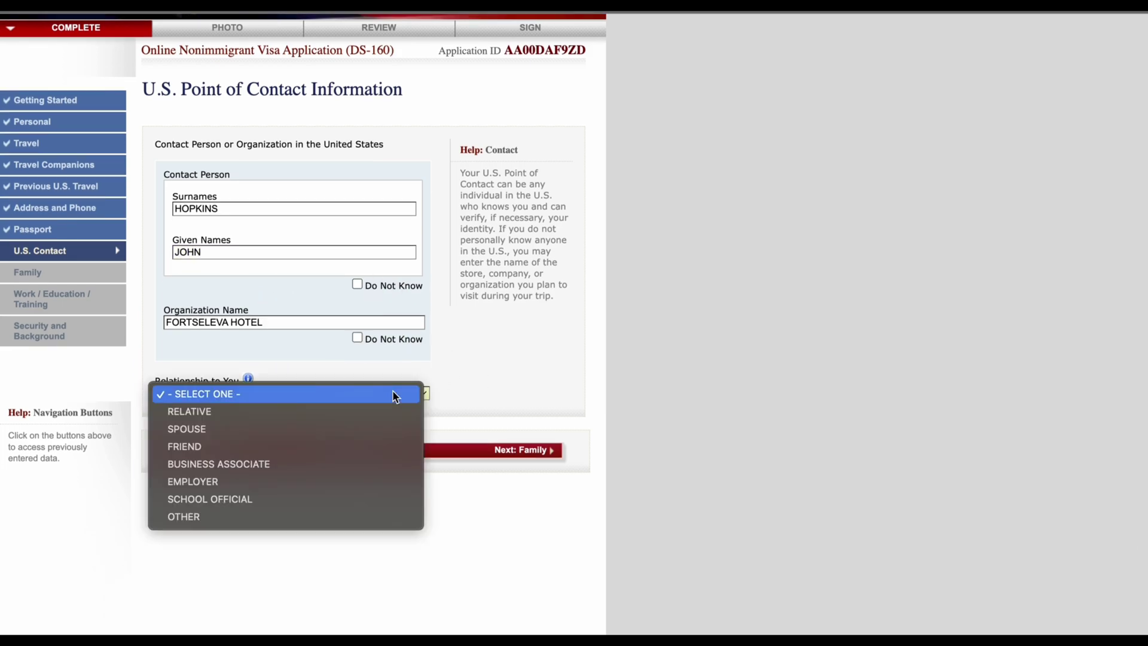
{"action": "left_click", "coordinate": [268, 518]}
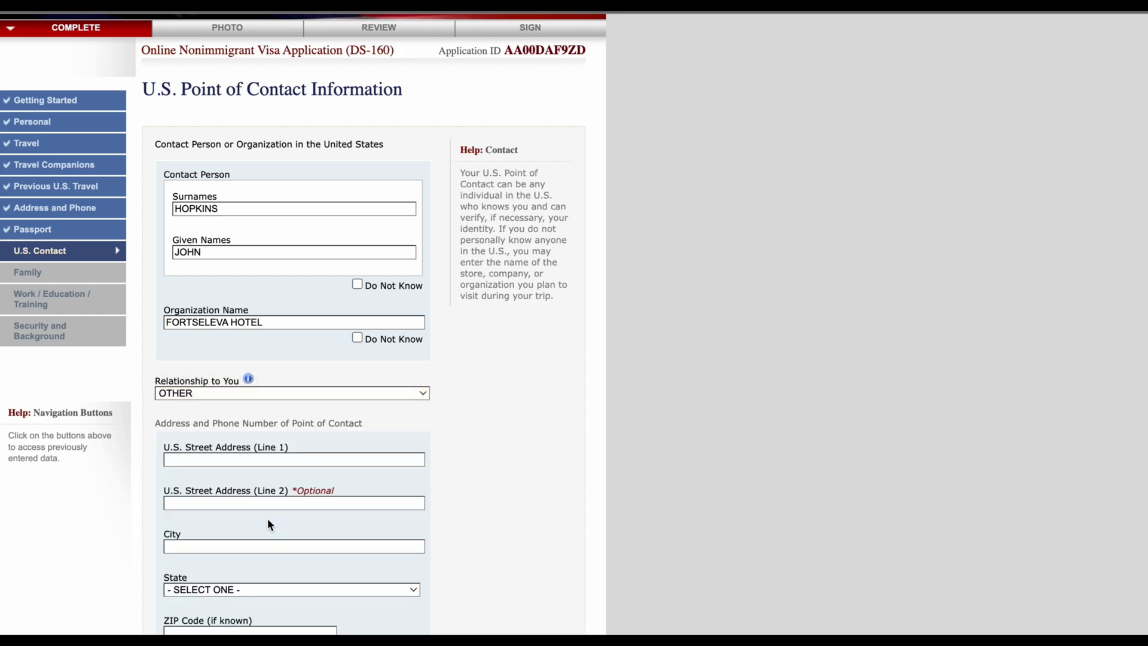
{"action": "scroll", "coordinate": [281, 494], "scroll_direction": "down", "scroll_amount": 3}
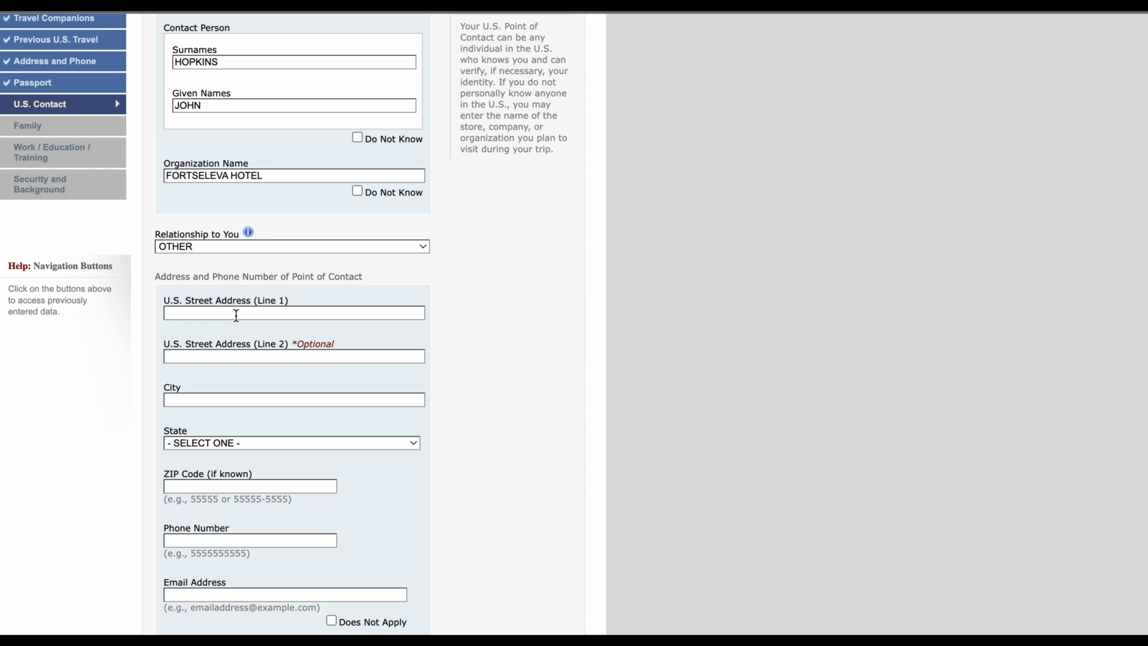
Step: Enter the contact's two street address lines, city and state
{"action": "left_click", "coordinate": [237, 313]}
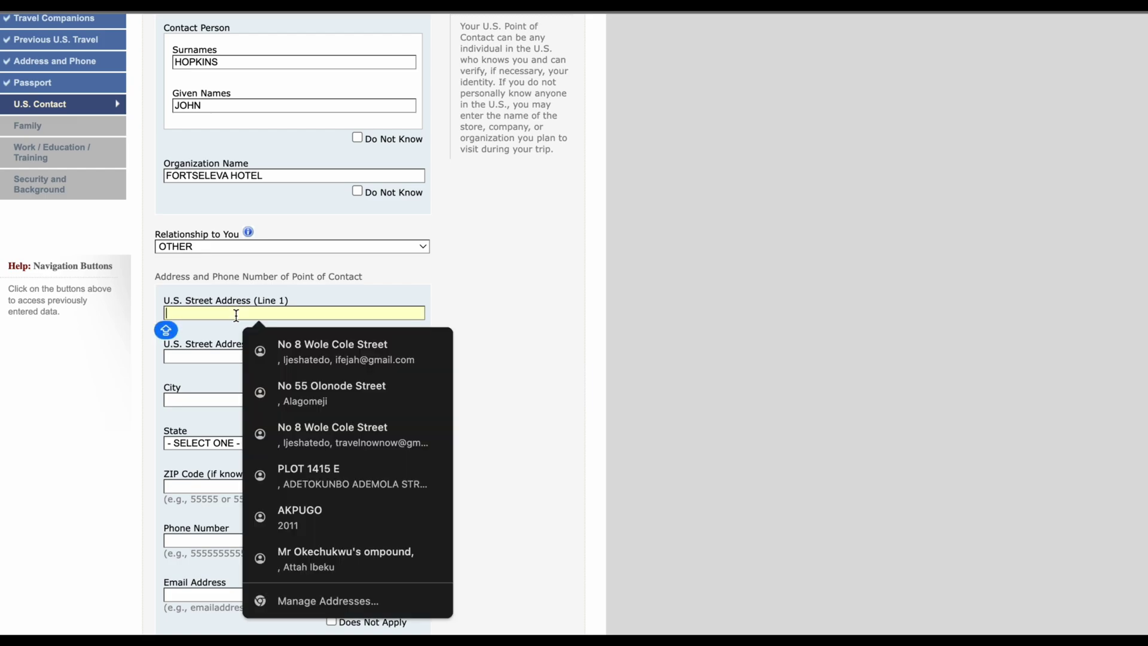
{"action": "type", "text": "FOR"}
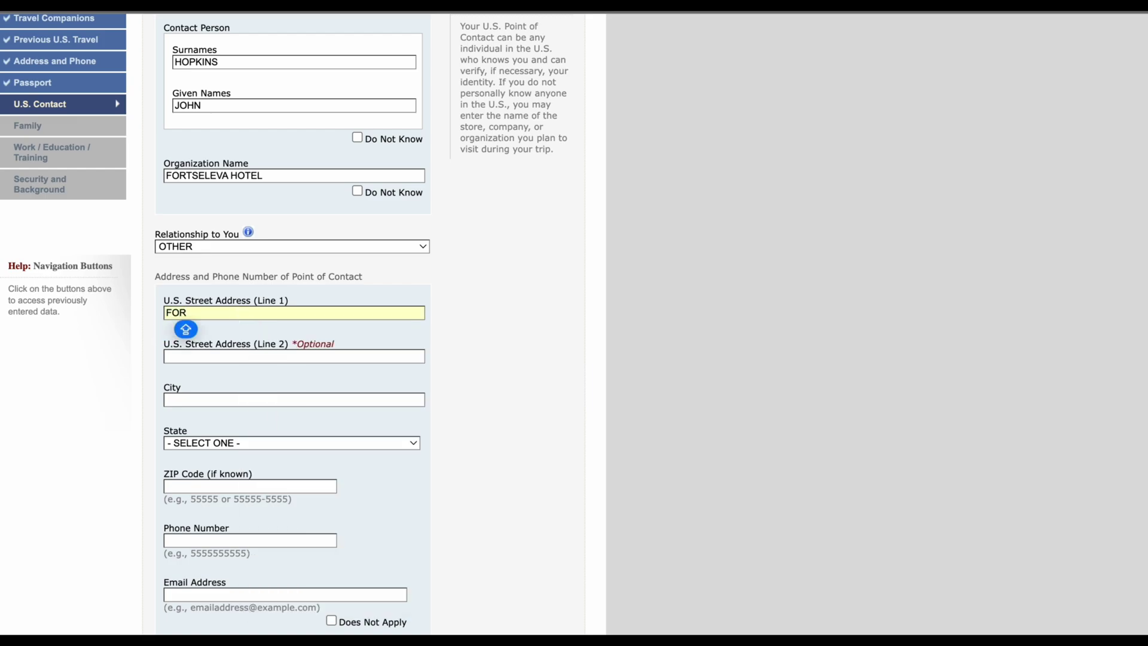
{"action": "type", "text": "TSEL"}
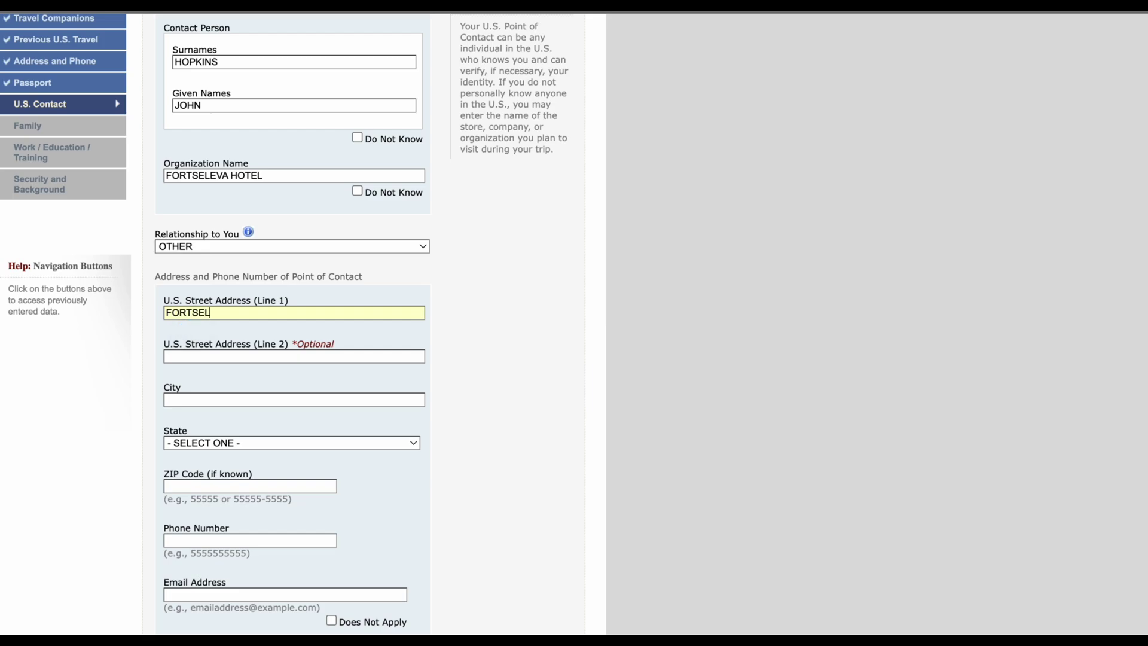
{"action": "type", "text": "EVA HOTEL"}
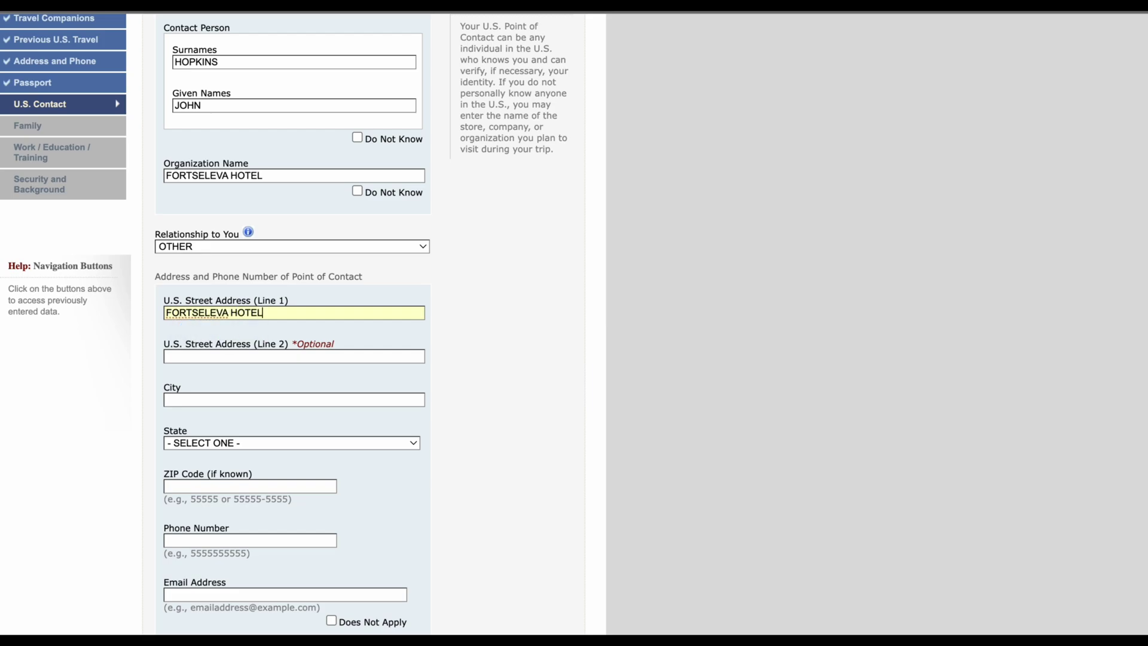
{"action": "left_click", "coordinate": [245, 357]}
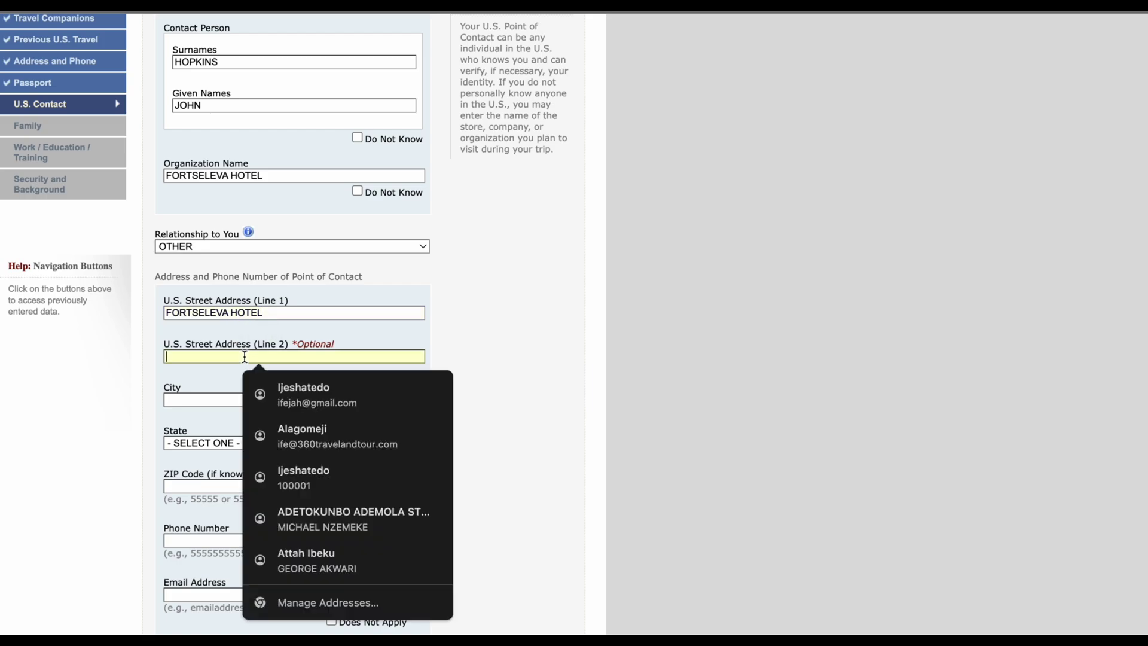
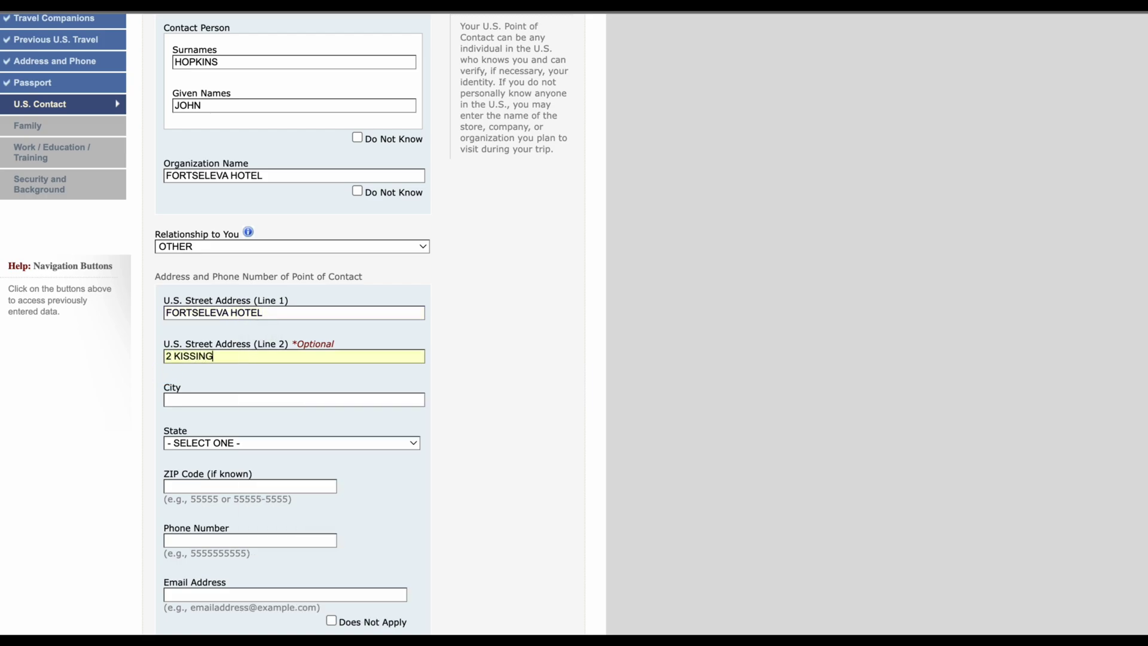
{"action": "left_click", "coordinate": [257, 397]}
{"action": "type", "text": "A"}
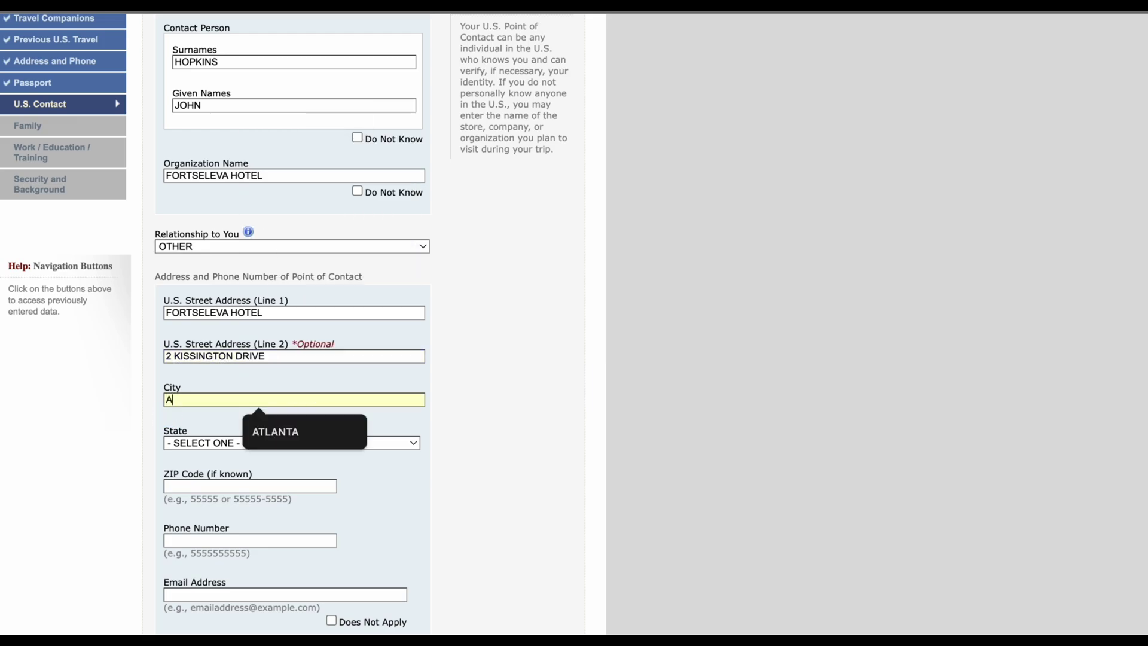
{"action": "type", "text": "TLANTA"}
{"action": "left_click", "coordinate": [326, 443]}
{"action": "scroll", "coordinate": [325, 497], "scroll_direction": "down", "scroll_amount": 3}
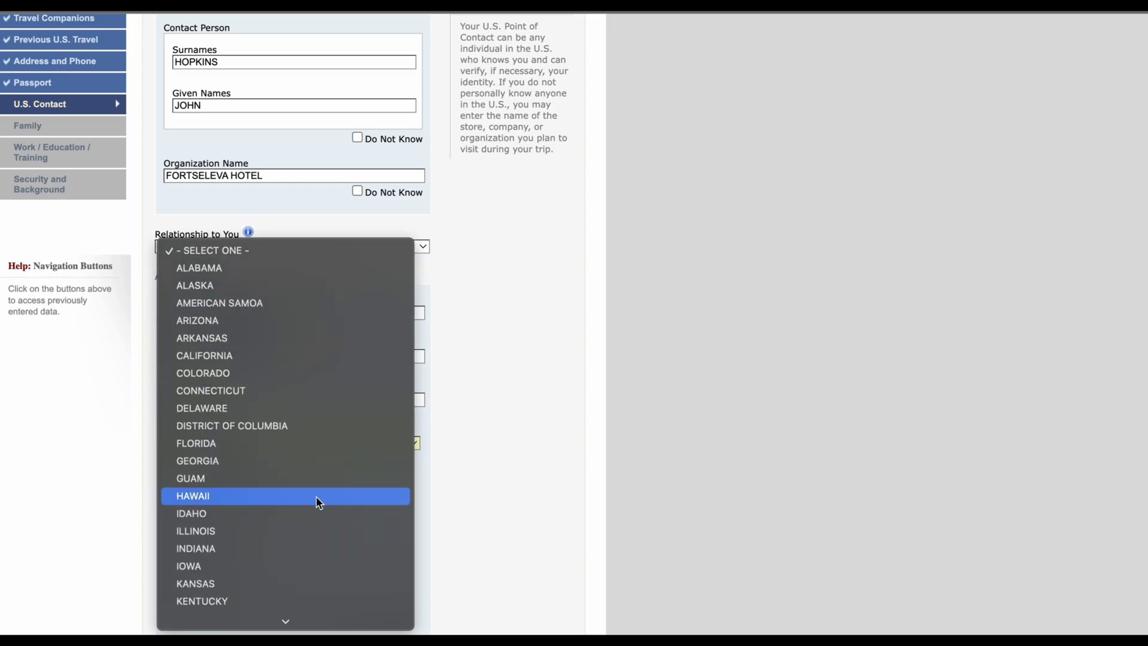
{"action": "left_click", "coordinate": [290, 461]}
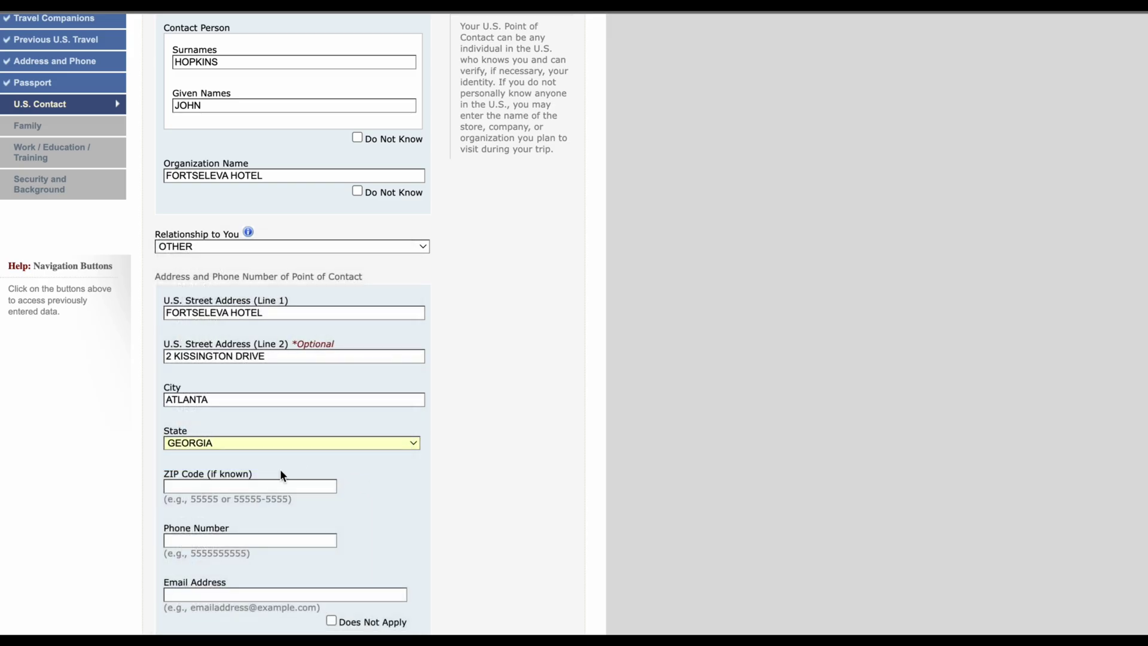
{"action": "scroll", "coordinate": [250, 420], "scroll_direction": "down", "scroll_amount": 2}
Step: Fill in the contact's ZIP code, phone number and e-mail address
{"action": "left_click", "coordinate": [250, 420]}
{"action": "type", "text": "2"}
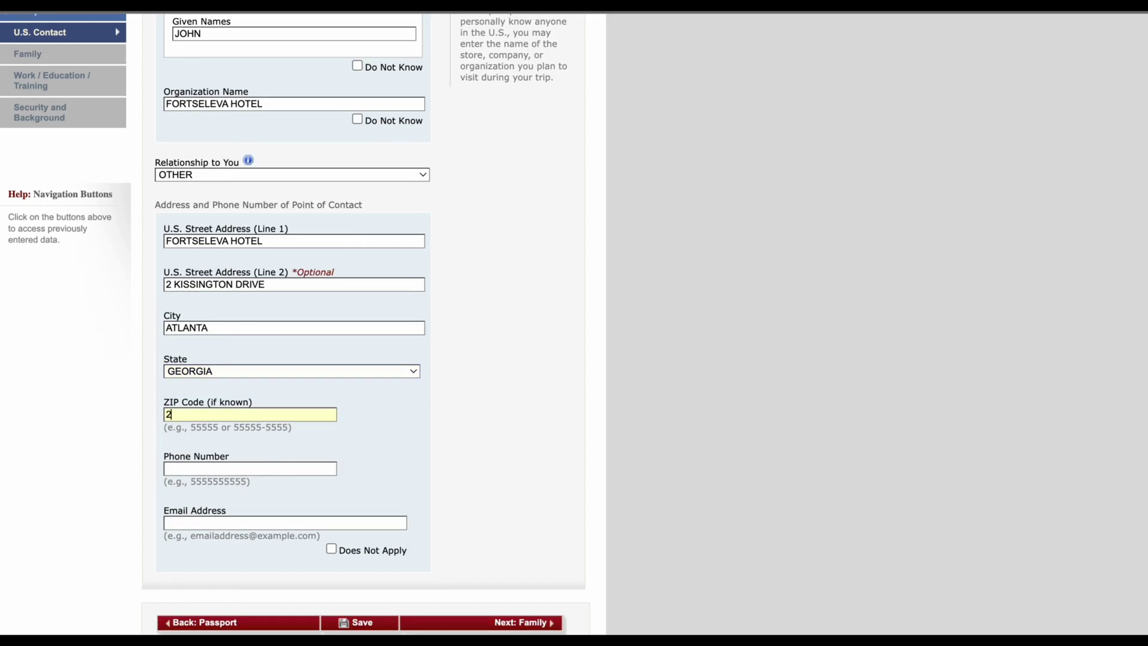
{"action": "type", "text": "3456"}
{"action": "left_click", "coordinate": [250, 469]}
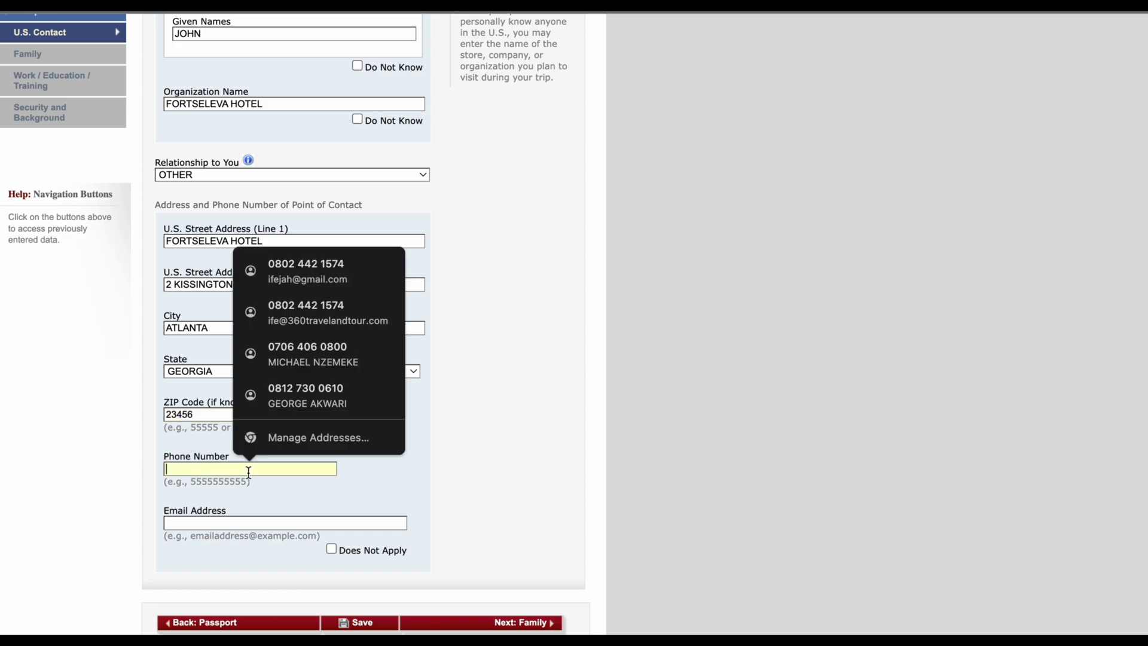
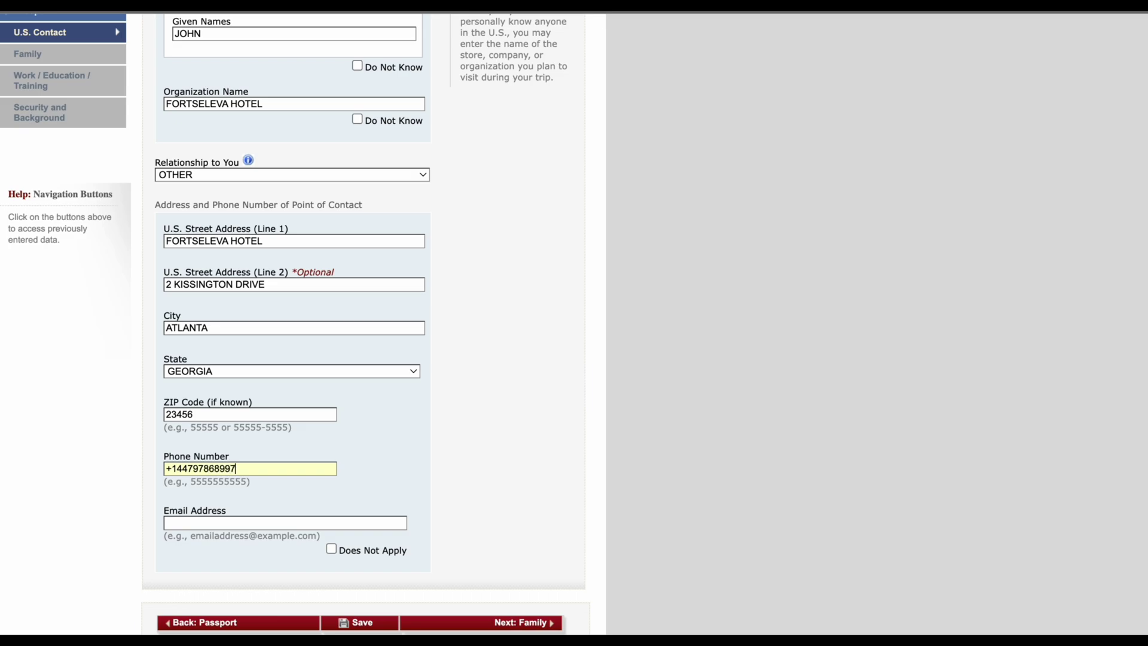
{"action": "left_click", "coordinate": [282, 524]}
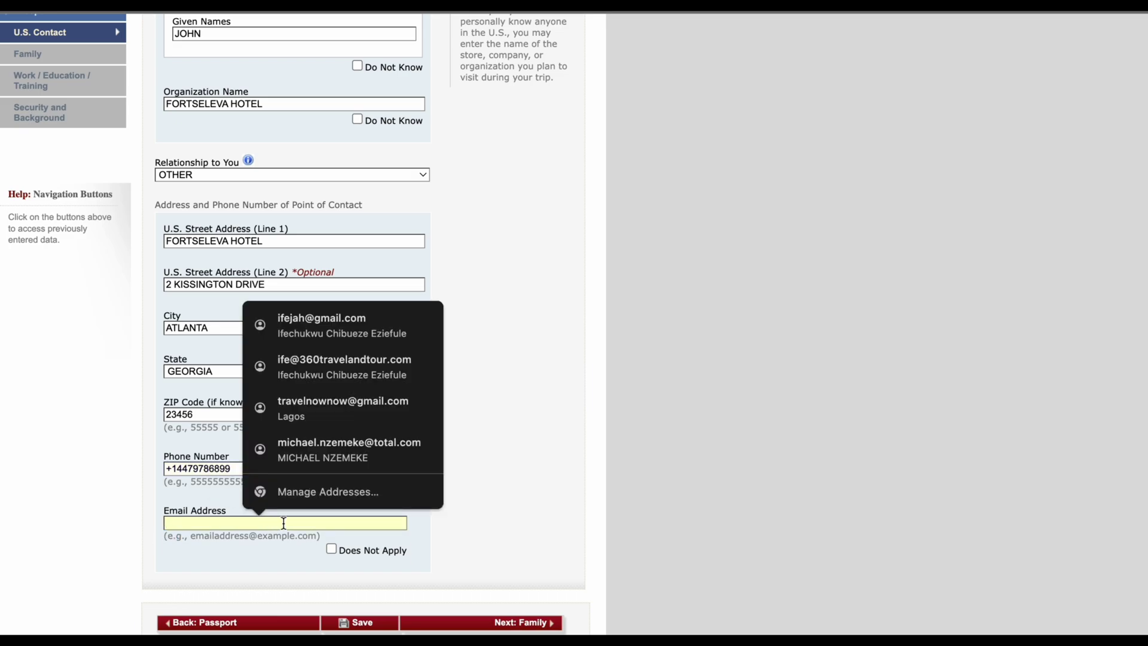
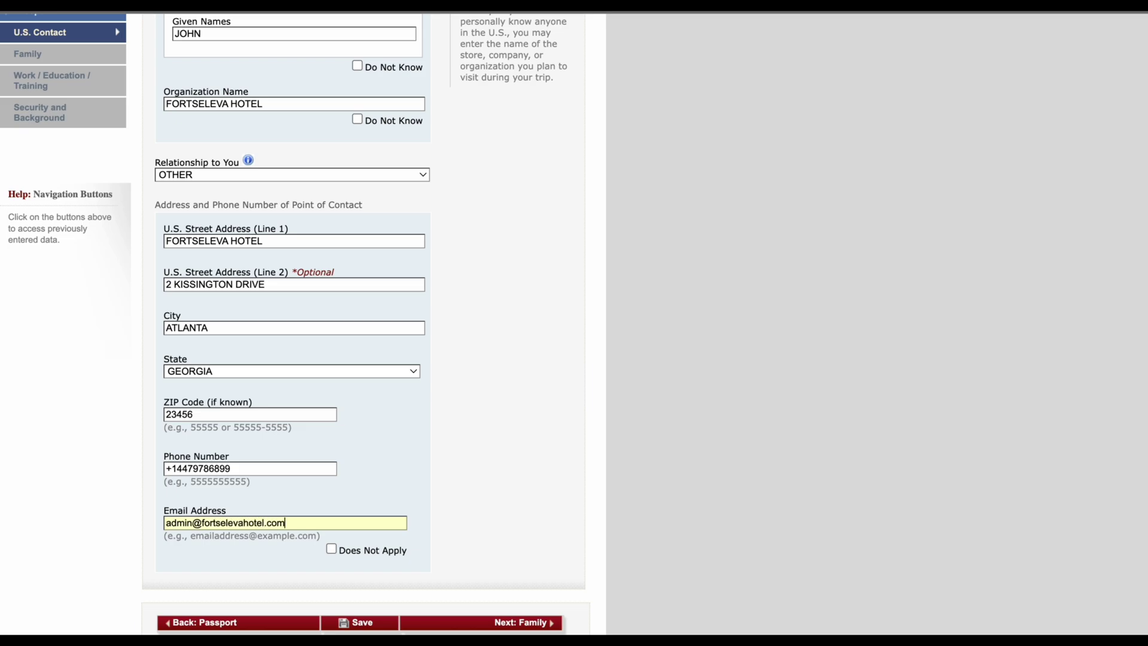
{"action": "scroll", "coordinate": [310, 410], "scroll_direction": "up", "scroll_amount": 1}
{"action": "scroll", "coordinate": [311, 412], "scroll_direction": "up", "scroll_amount": 2}
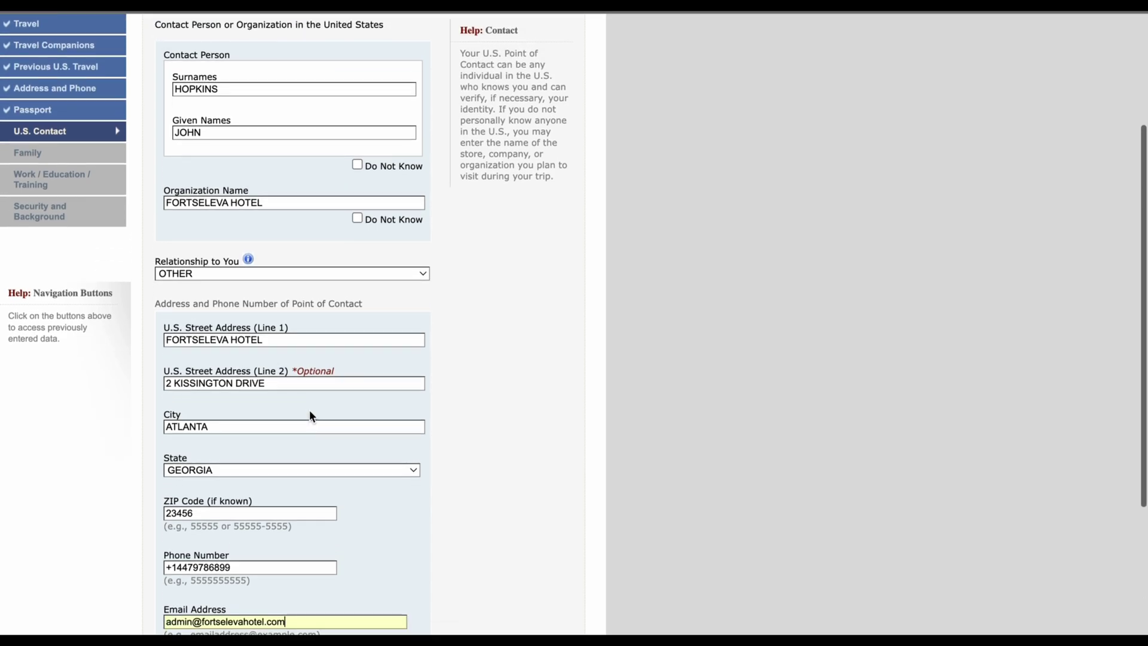
Step: Scroll through the U.S. Point of Contact page to review all entered details
{"action": "scroll", "coordinate": [310, 419], "scroll_direction": "down", "scroll_amount": 2}
{"action": "scroll", "coordinate": [311, 428], "scroll_direction": "up", "scroll_amount": 2}
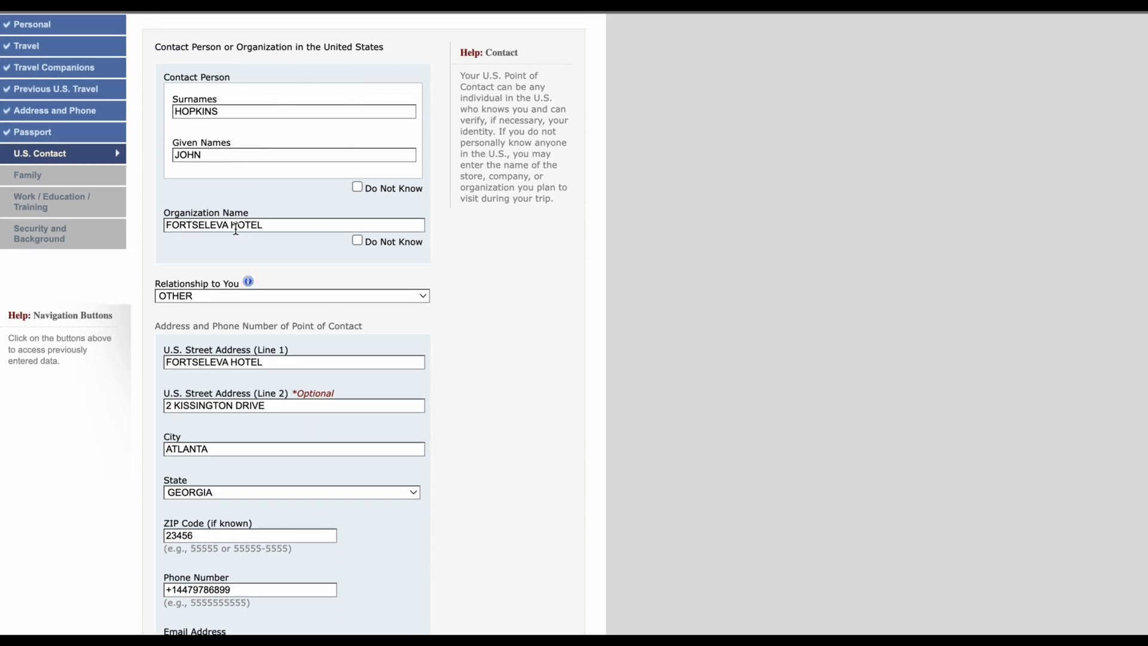
{"action": "scroll", "coordinate": [218, 361], "scroll_direction": "down", "scroll_amount": 2}
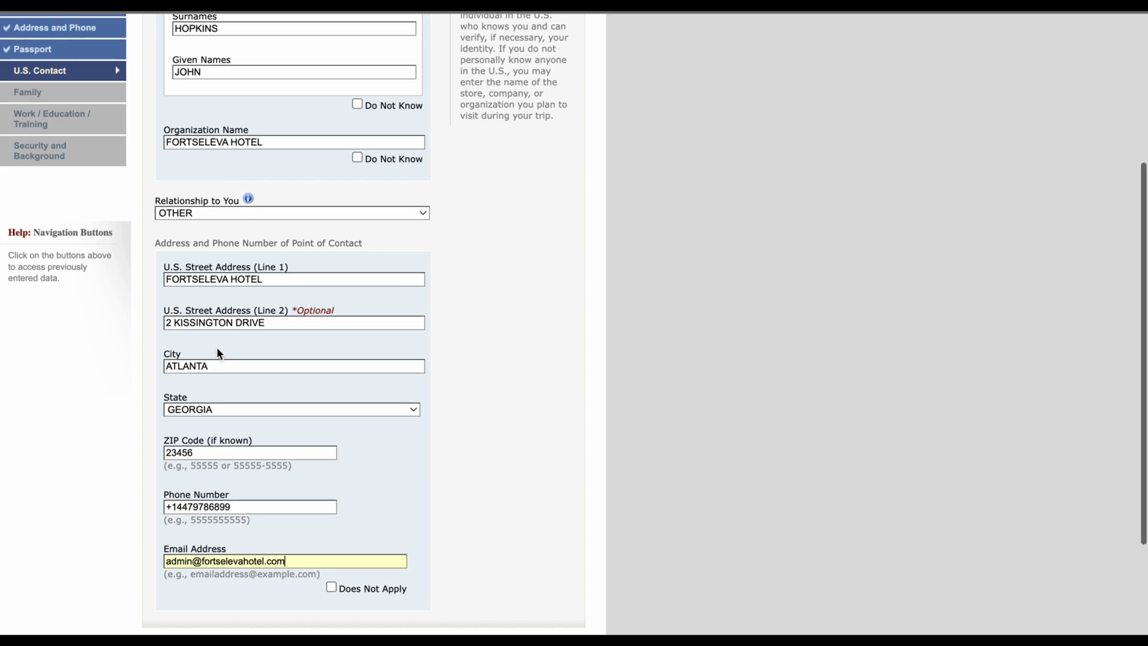
{"action": "scroll", "coordinate": [486, 428], "scroll_direction": "up", "scroll_amount": 1}
{"action": "scroll", "coordinate": [486, 426], "scroll_direction": "up", "scroll_amount": 1}
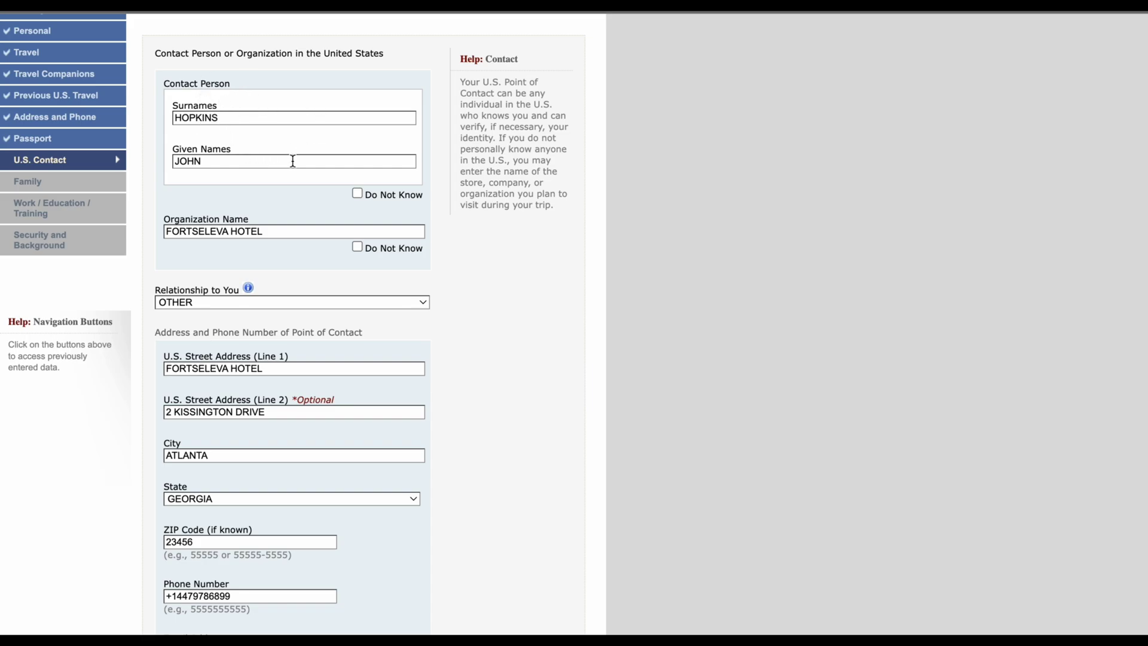
{"action": "scroll", "coordinate": [479, 296], "scroll_direction": "down", "scroll_amount": 2}
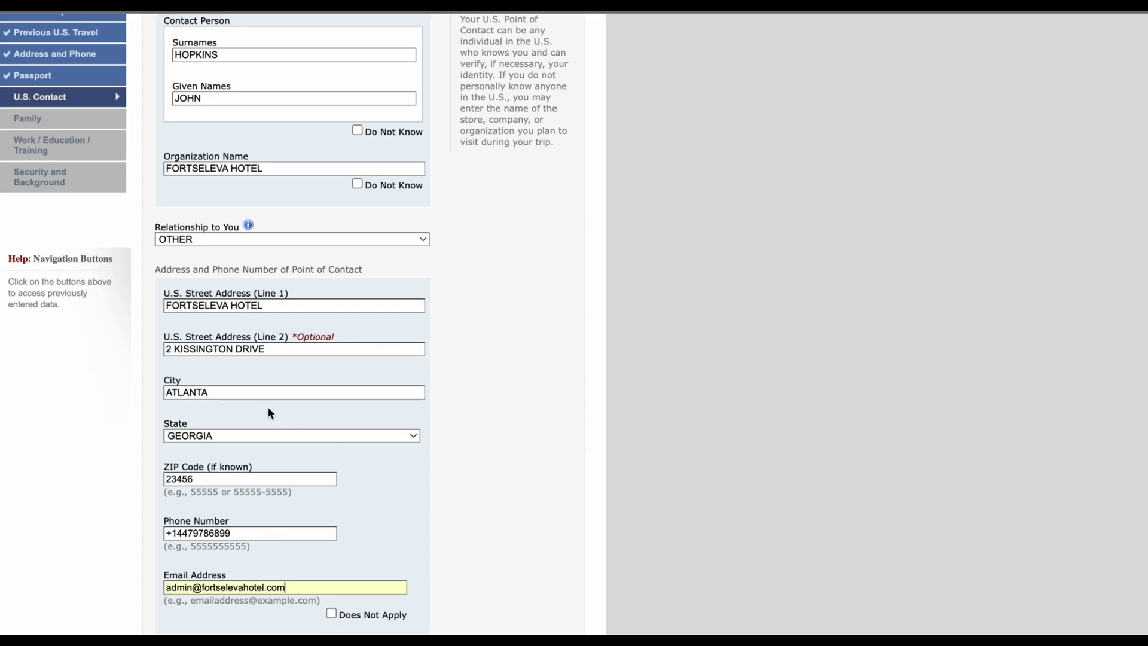
{"action": "scroll", "coordinate": [269, 409], "scroll_direction": "down", "scroll_amount": 2}
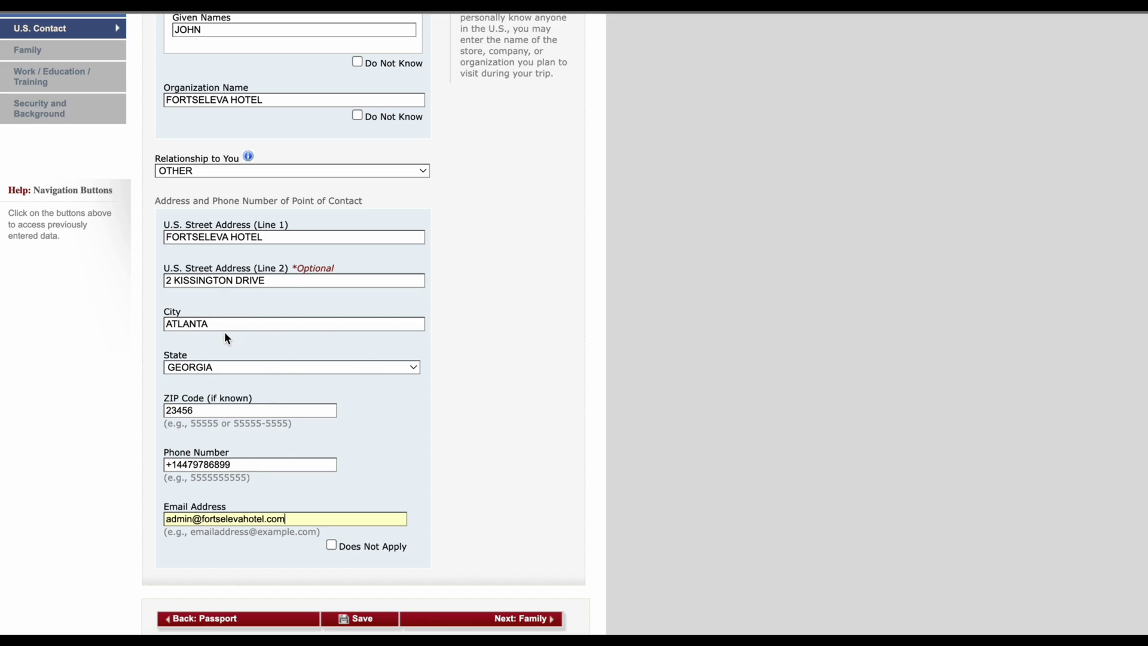
{"action": "scroll", "coordinate": [224, 331], "scroll_direction": "up", "scroll_amount": 3}
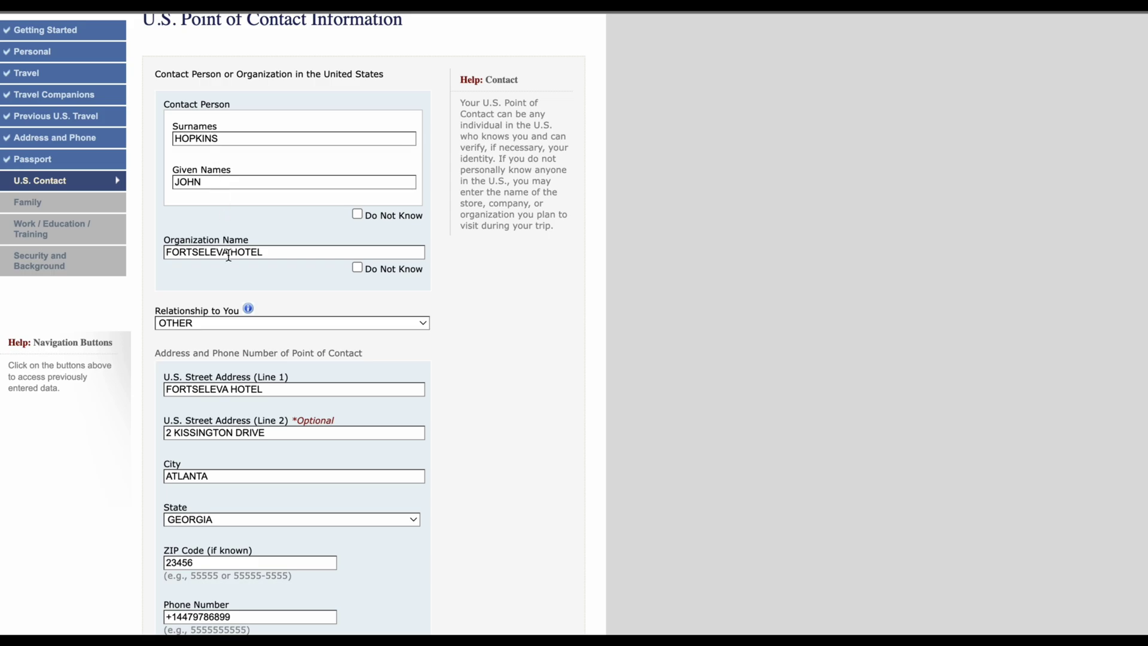
{"action": "scroll", "coordinate": [229, 251], "scroll_direction": "down", "scroll_amount": 1}
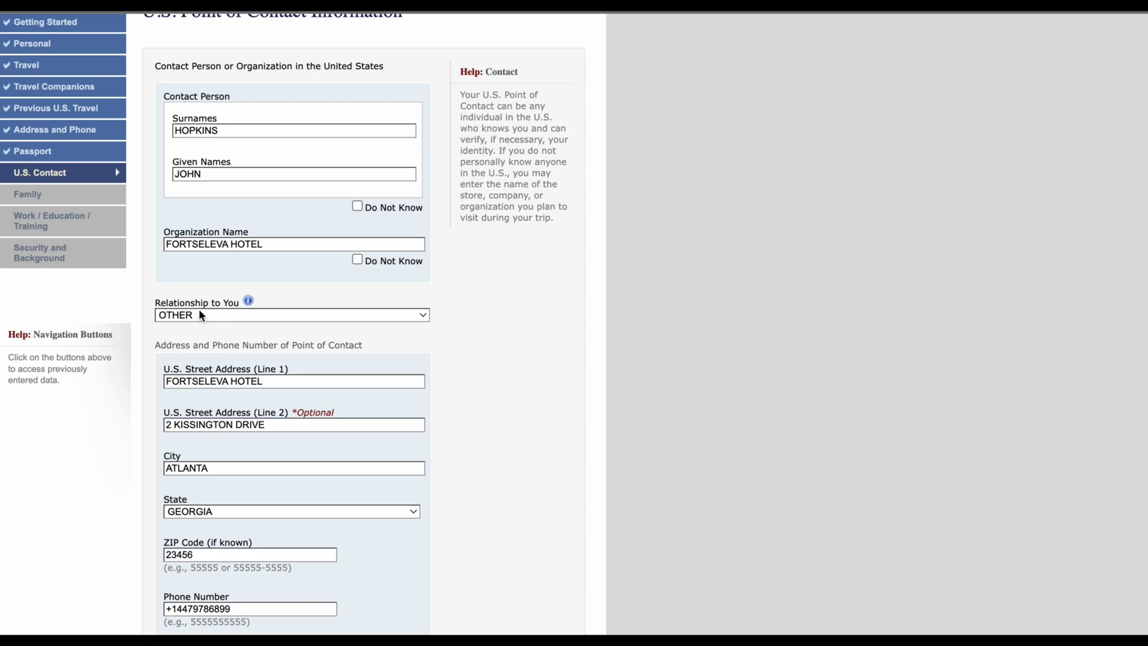
{"action": "scroll", "coordinate": [299, 371], "scroll_direction": "down", "scroll_amount": 2}
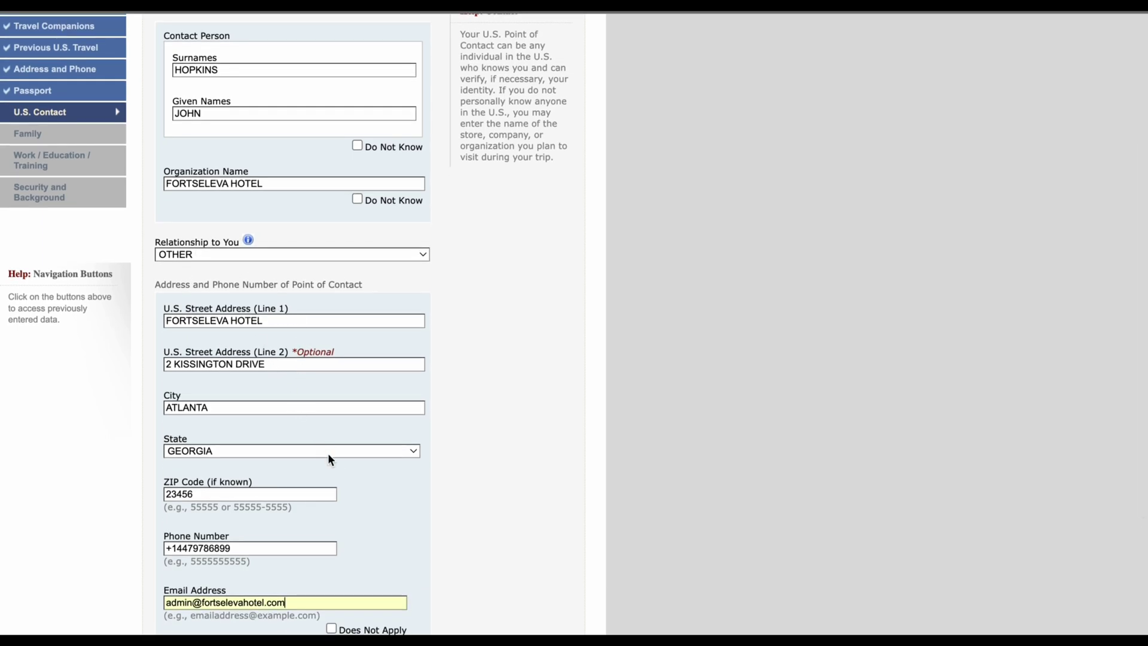
{"action": "scroll", "coordinate": [338, 475], "scroll_direction": "down", "scroll_amount": 2}
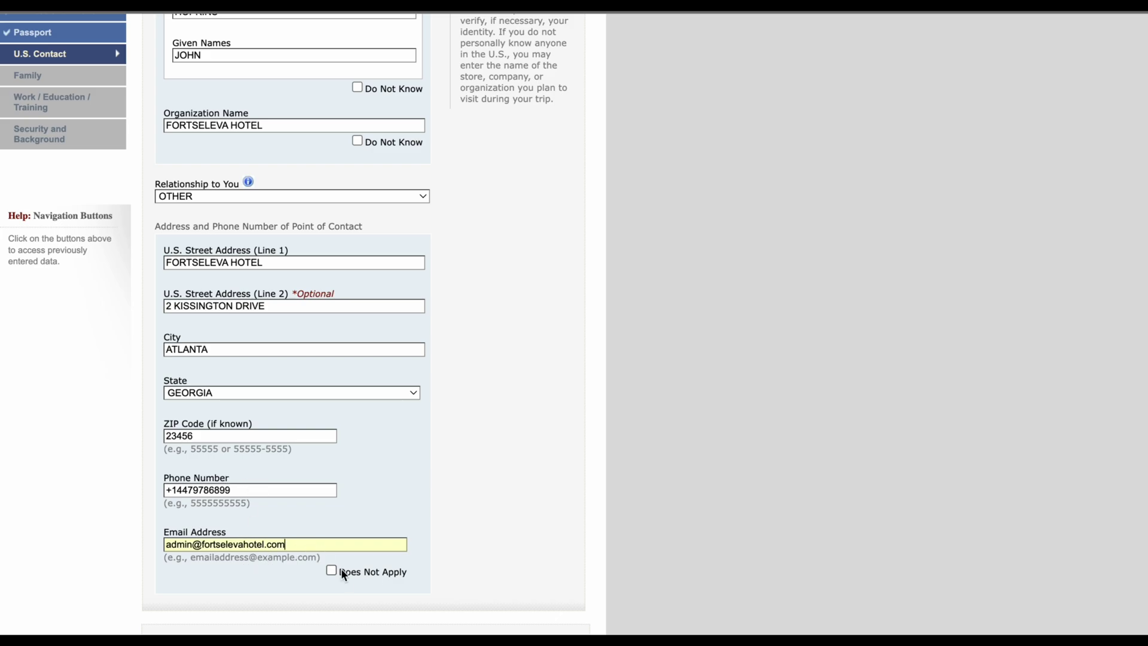
{"action": "scroll", "coordinate": [341, 568], "scroll_direction": "down", "scroll_amount": 3}
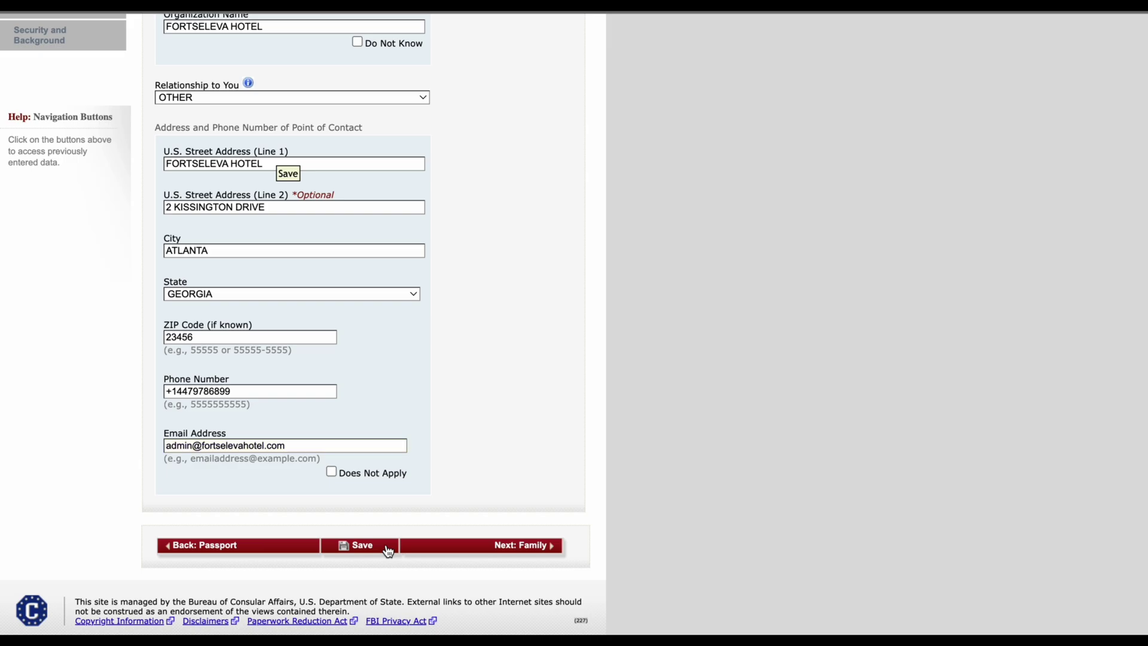
Step: Save the application, continue it, and advance to the Family: Relatives page
{"action": "left_click", "coordinate": [388, 550]}
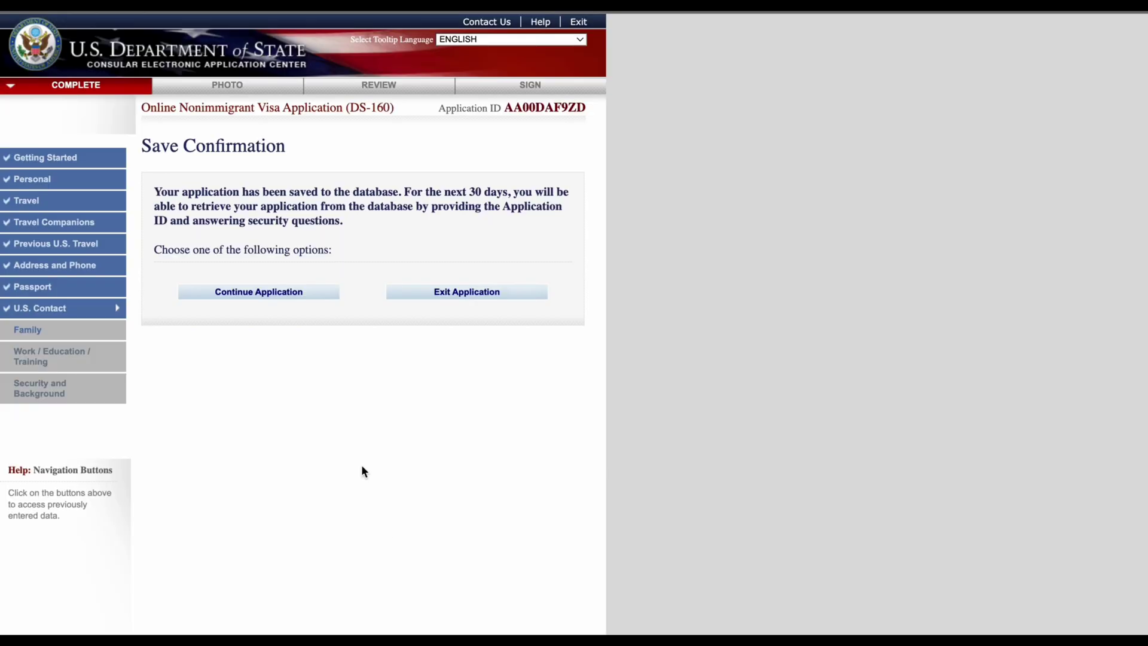
{"action": "left_click", "coordinate": [303, 293]}
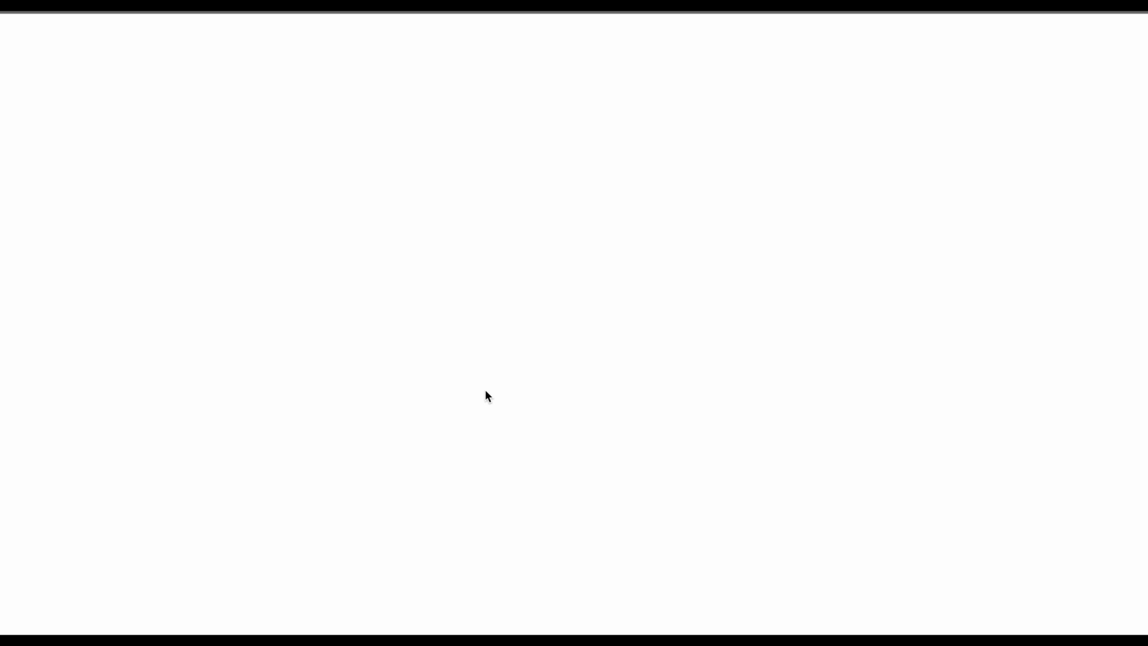
{"action": "scroll", "coordinate": [494, 455], "scroll_direction": "down", "scroll_amount": 4}
{"action": "scroll", "coordinate": [495, 456], "scroll_direction": "down", "scroll_amount": 3}
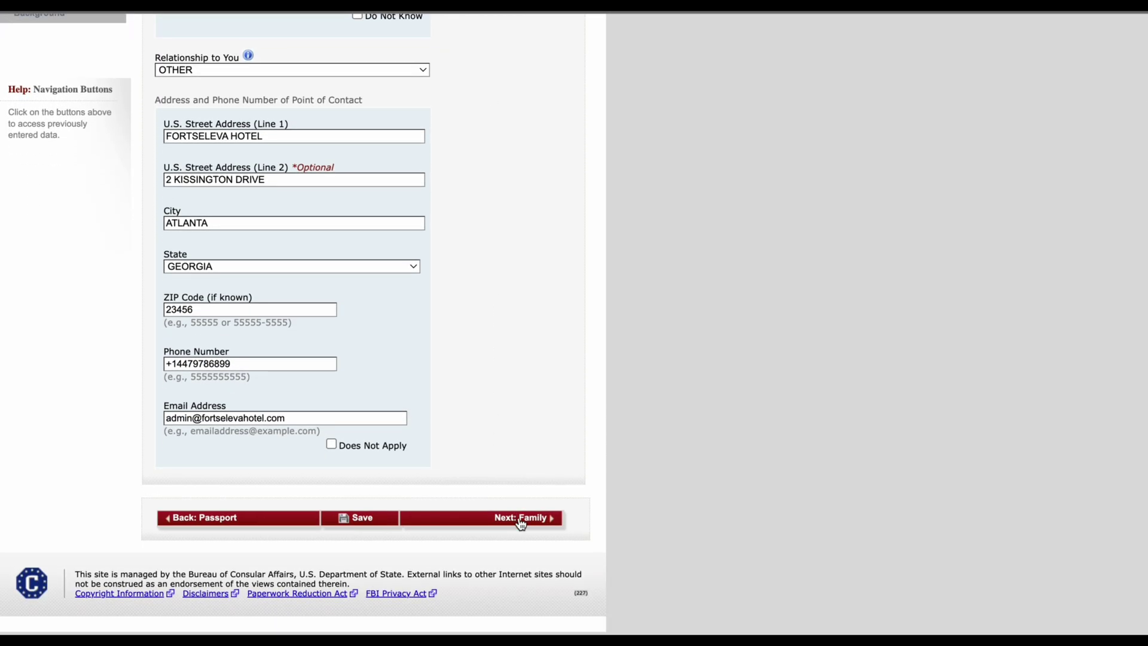
{"action": "left_click", "coordinate": [520, 520]}
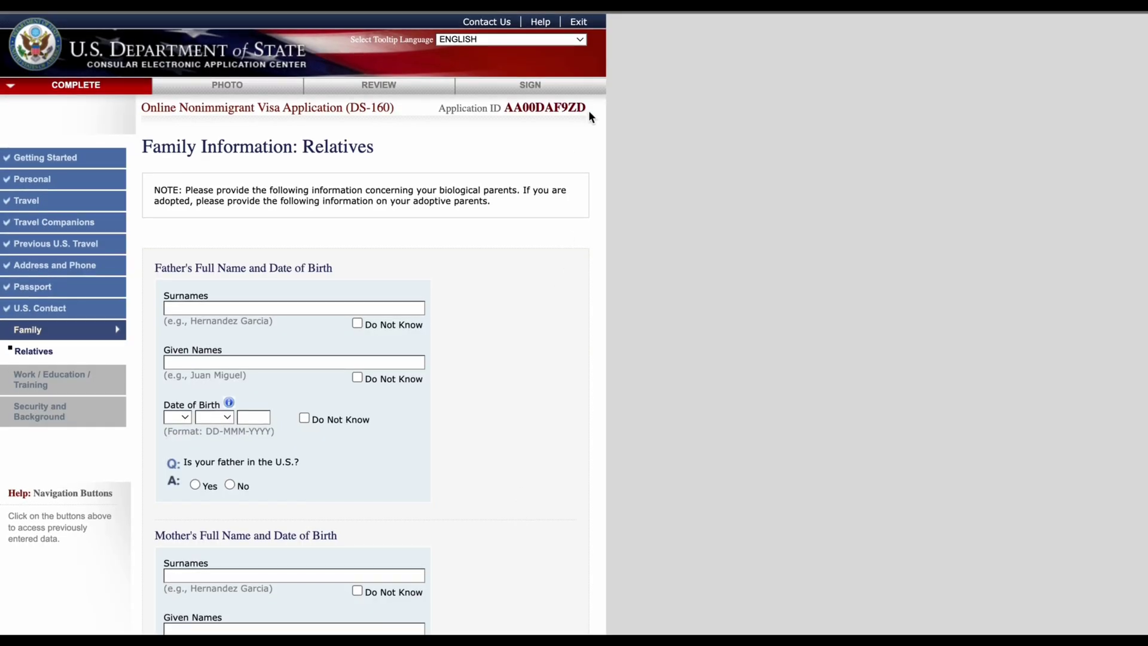
Step: Copy the Application ID shown at the top of the page
{"action": "left_click_drag", "start_coordinate": [440, 108], "coordinate": [505, 109]}
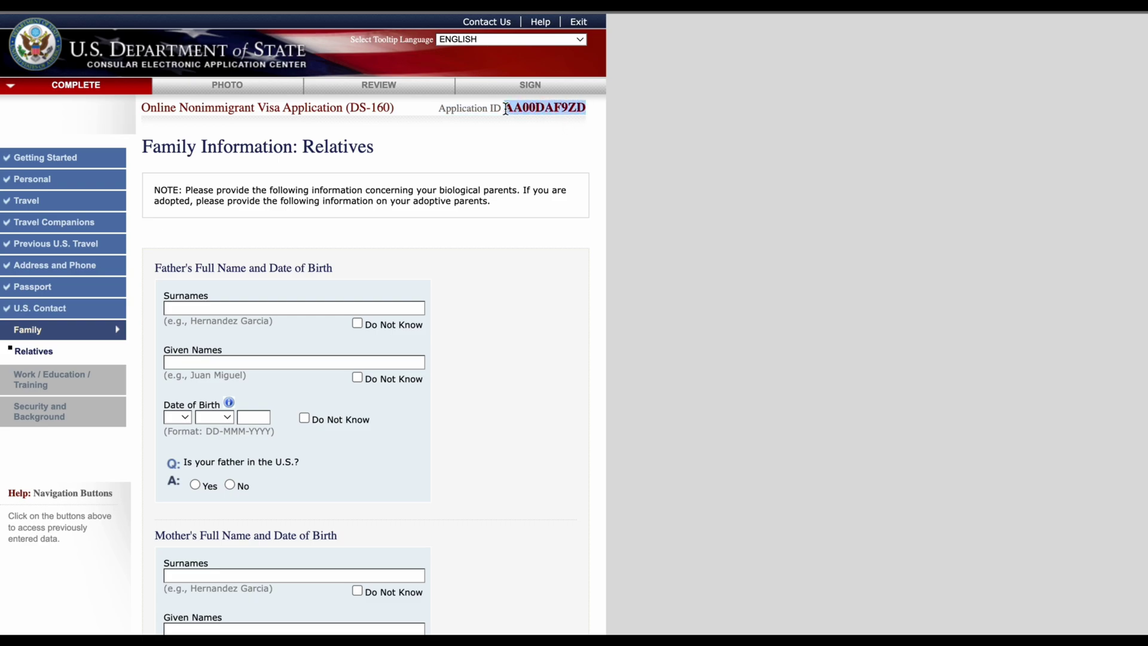
{"action": "right_click", "coordinate": [525, 108]}
{"action": "left_click", "coordinate": [547, 143]}
{"action": "scroll", "coordinate": [446, 413], "scroll_direction": "down", "scroll_amount": 2}
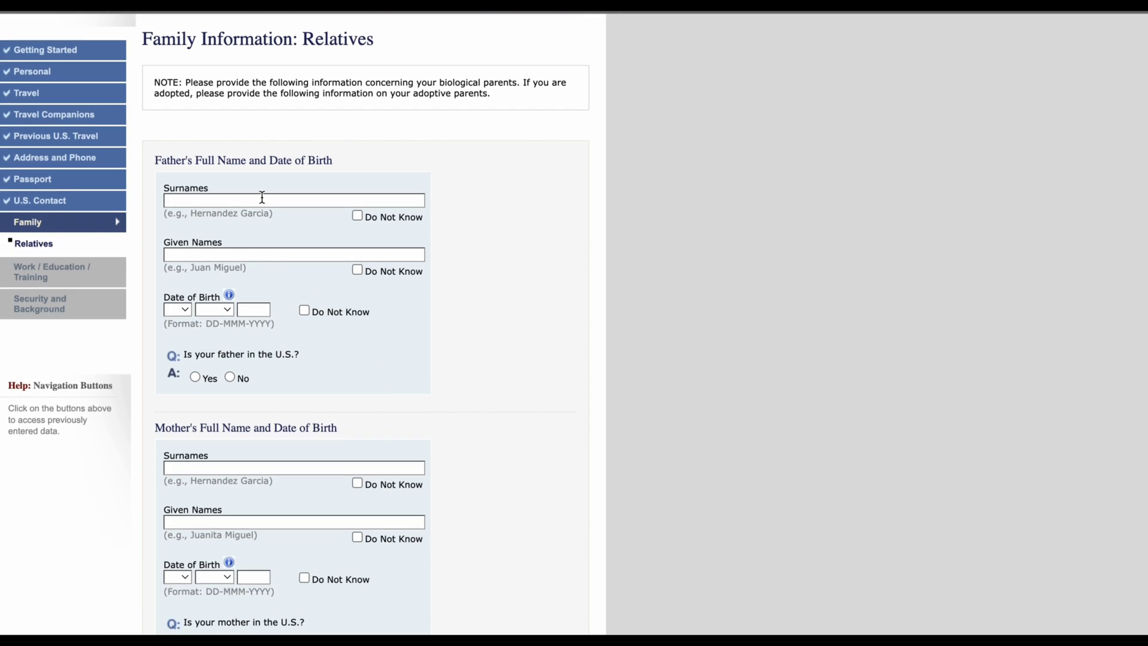
Step: Enter the father's surname and given names
{"action": "left_click", "coordinate": [259, 200]}
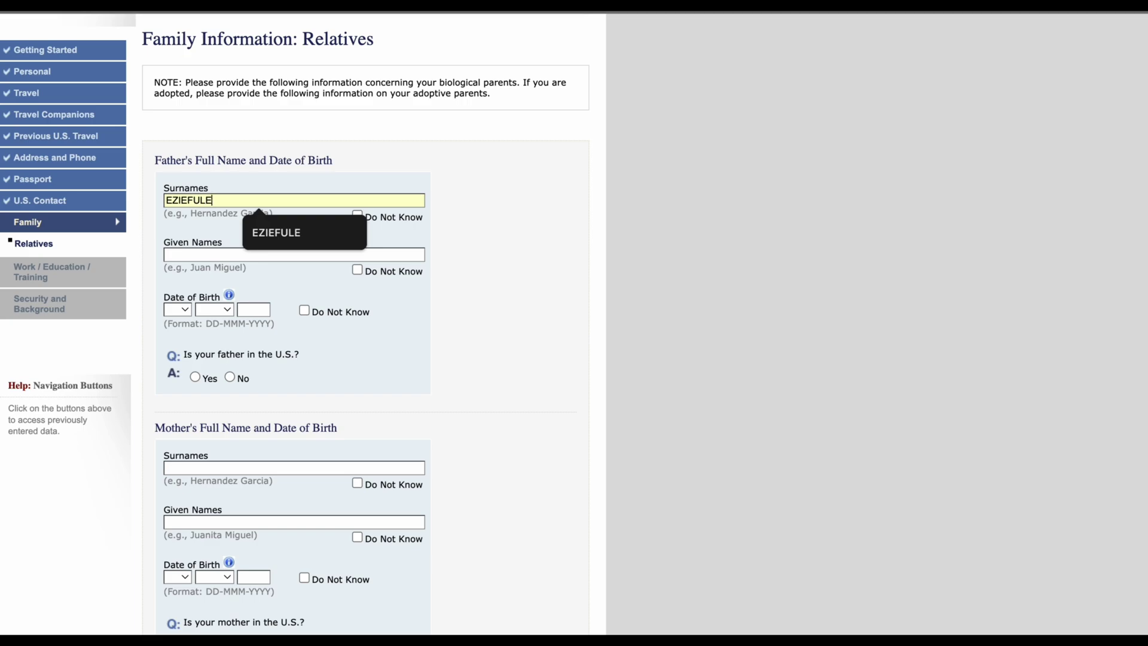
{"action": "left_click", "coordinate": [218, 252]}
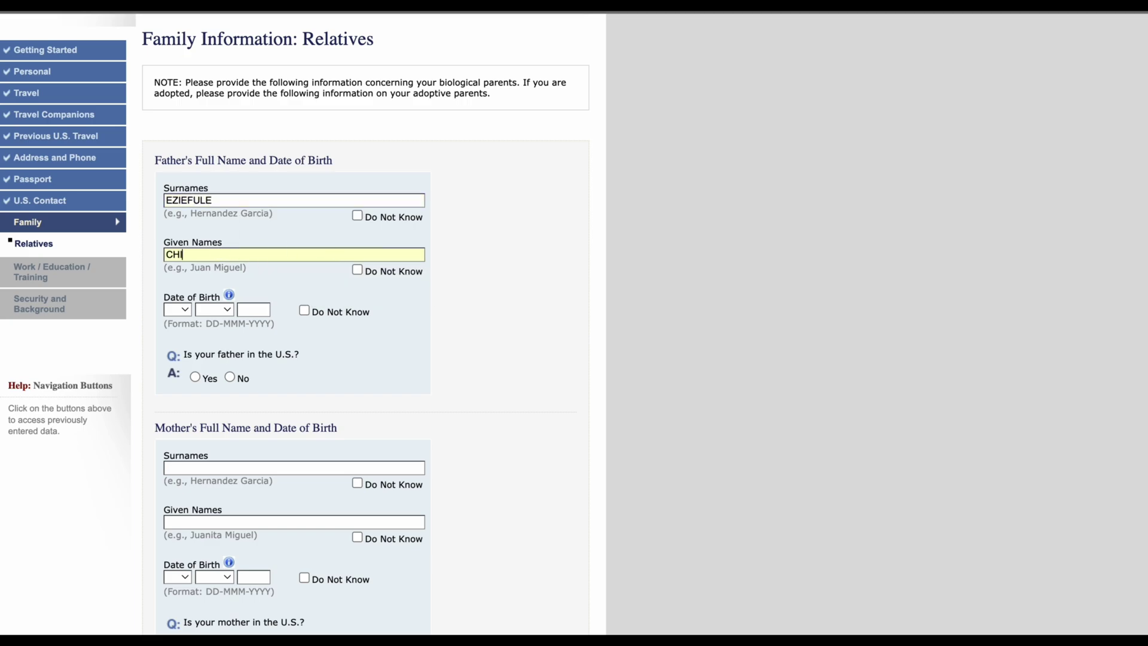
{"action": "left_click", "coordinate": [171, 311]}
{"action": "left_click", "coordinate": [179, 364]}
{"action": "left_click", "coordinate": [213, 307]}
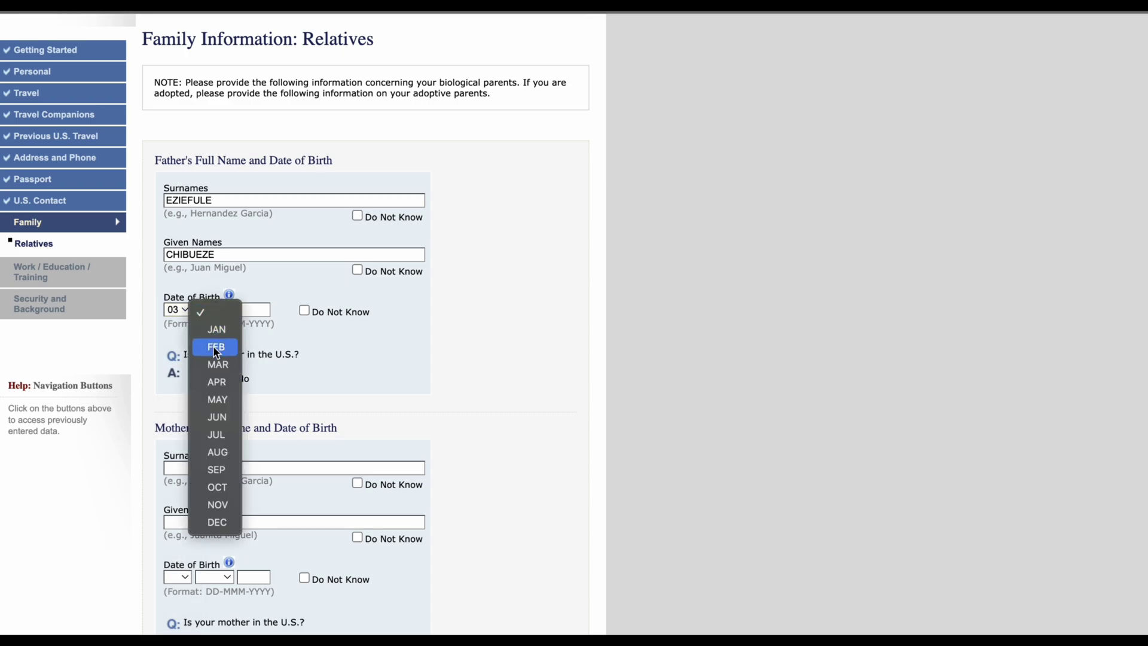
{"action": "left_click", "coordinate": [216, 352]}
{"action": "left_click", "coordinate": [253, 308]}
{"action": "type", "text": "1"}
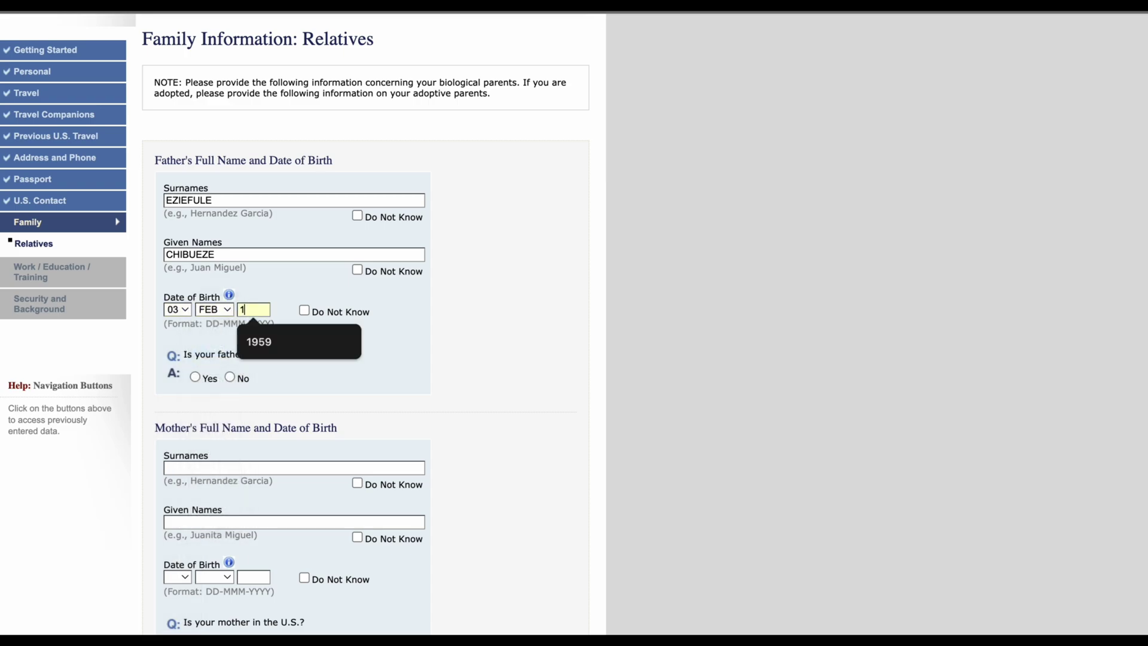
{"action": "type", "text": "940"}
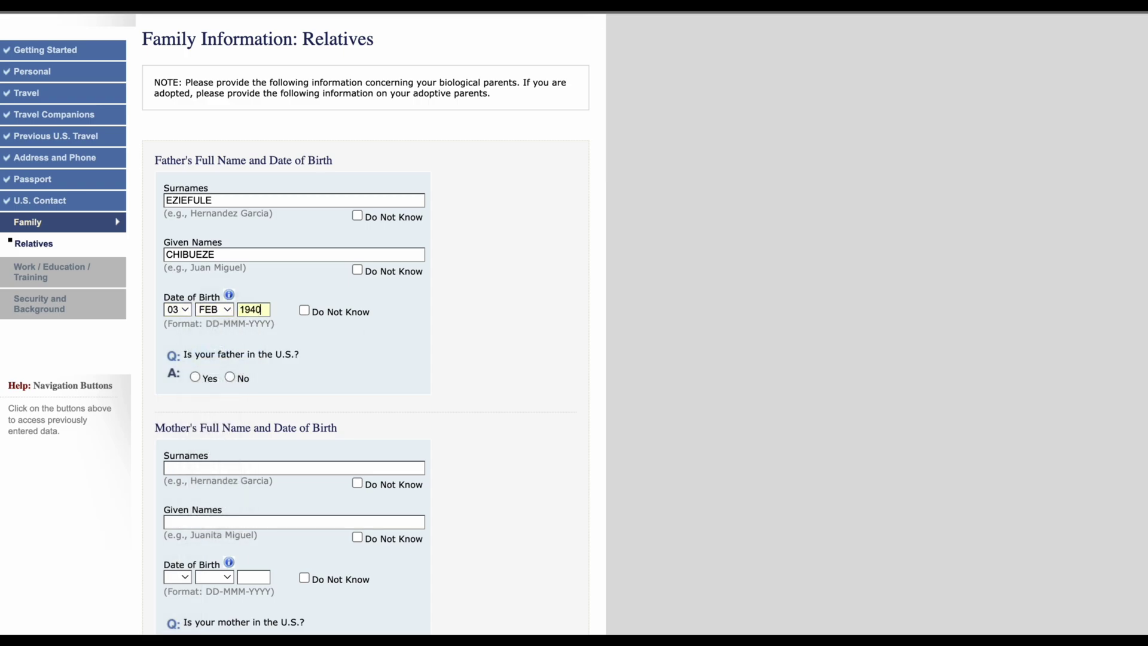
{"action": "scroll", "coordinate": [265, 381], "scroll_direction": "down", "scroll_amount": 3}
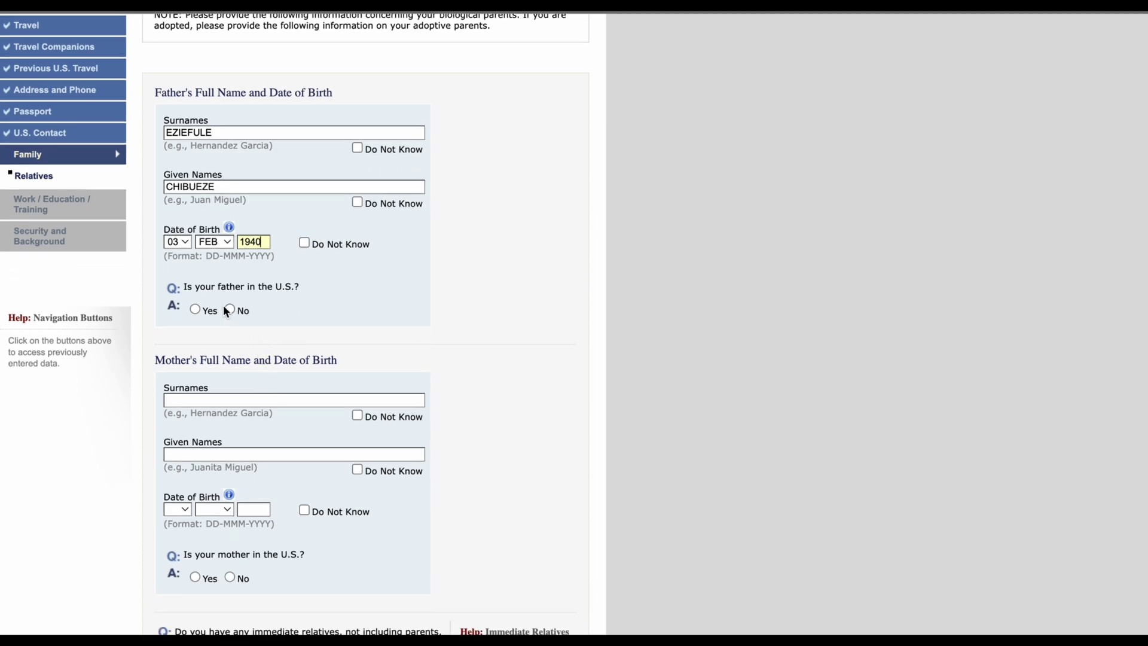
{"action": "left_click", "coordinate": [230, 309]}
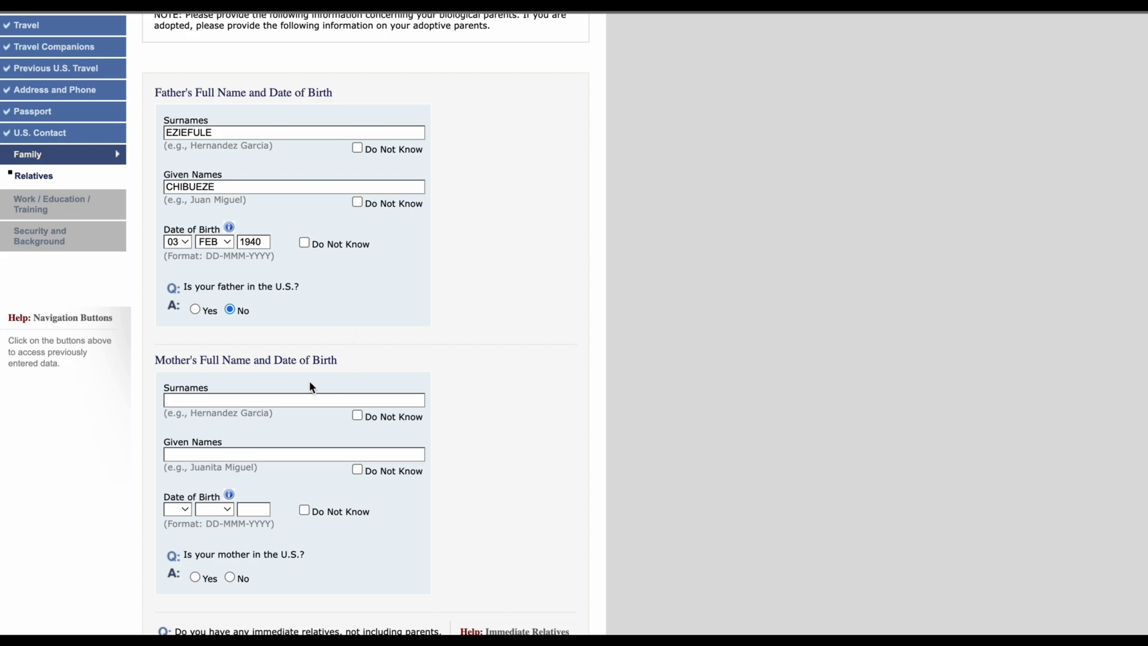
Step: Enter the mother's surname and given names
{"action": "left_click", "coordinate": [307, 400]}
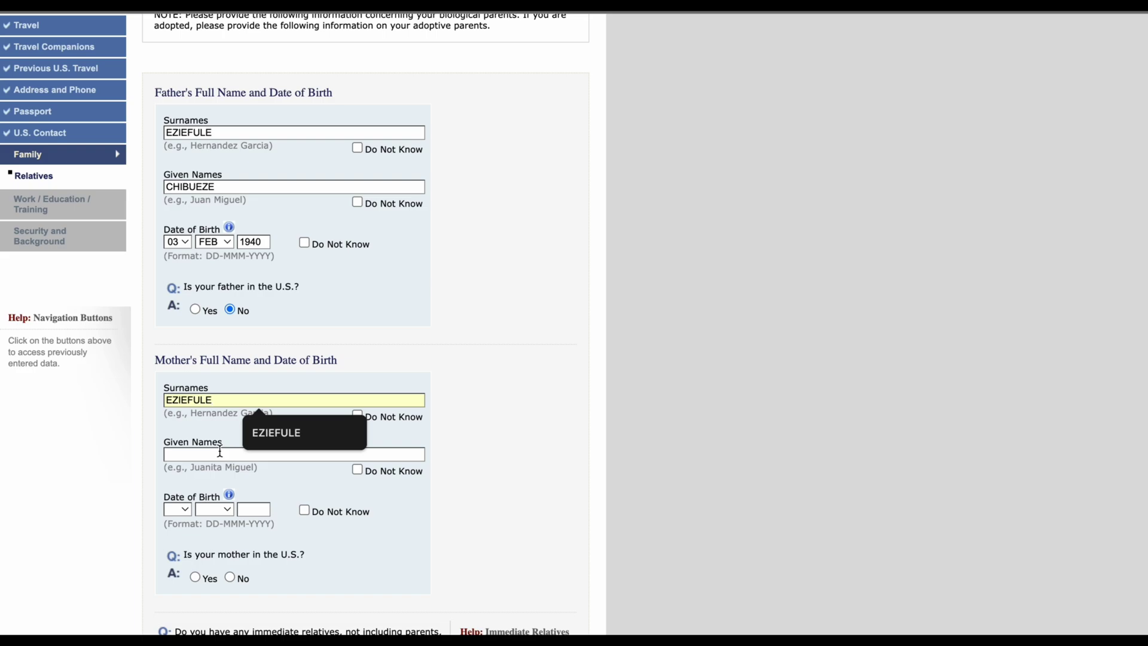
{"action": "left_click", "coordinate": [490, 446]}
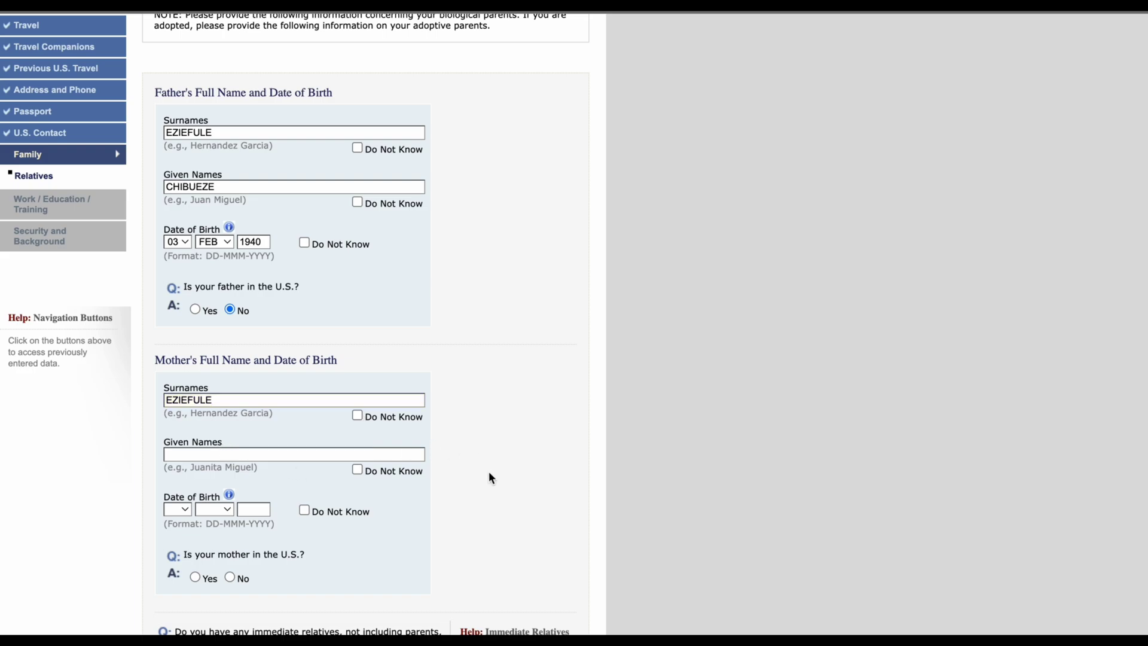
{"action": "scroll", "coordinate": [449, 428], "scroll_direction": "down", "scroll_amount": 3}
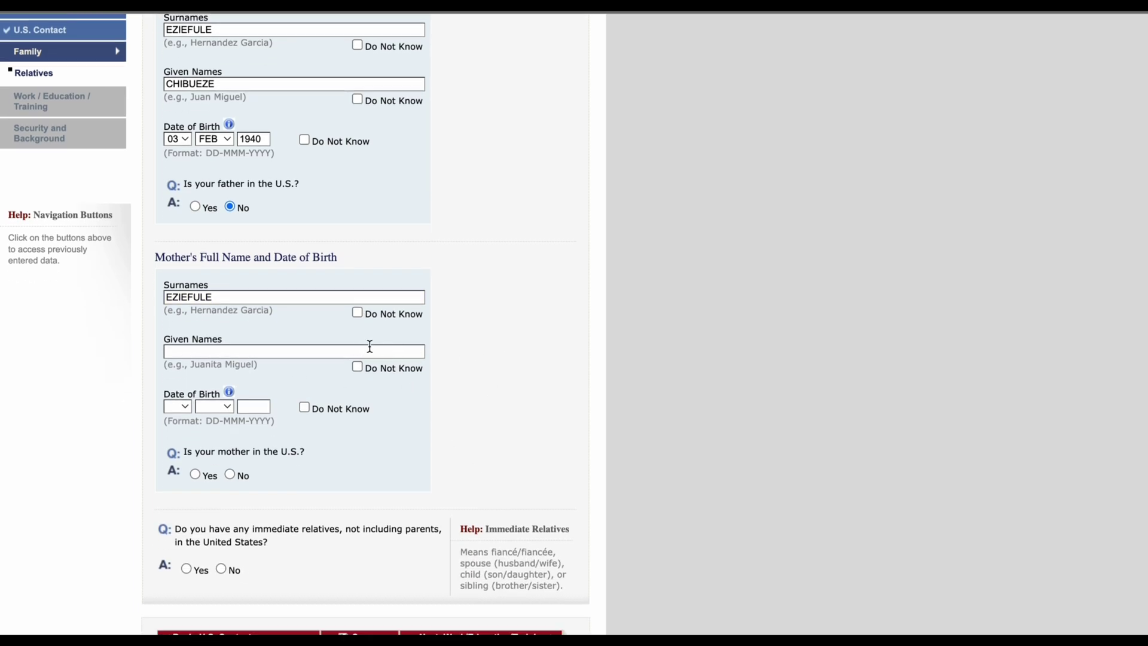
{"action": "left_click", "coordinate": [389, 351]}
Step: Set the mother's birth date to 02 FEB 1950
{"action": "left_click", "coordinate": [179, 406]}
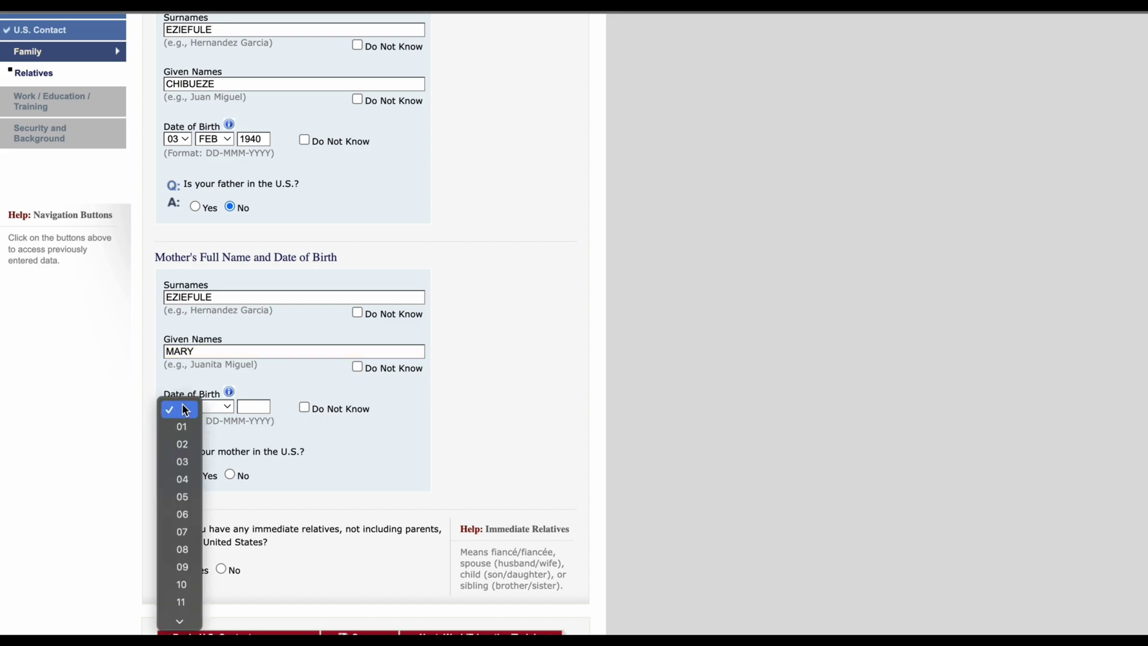
{"action": "left_click", "coordinate": [182, 444]}
{"action": "left_click", "coordinate": [222, 408]}
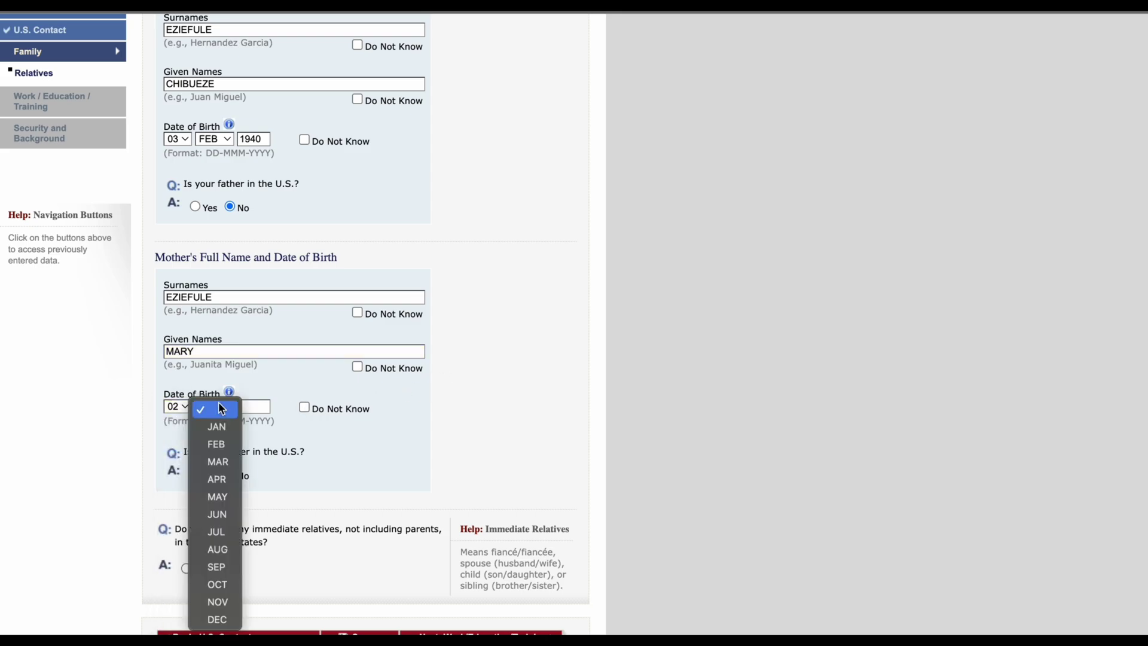
{"action": "left_click", "coordinate": [216, 444]}
{"action": "left_click", "coordinate": [255, 408]}
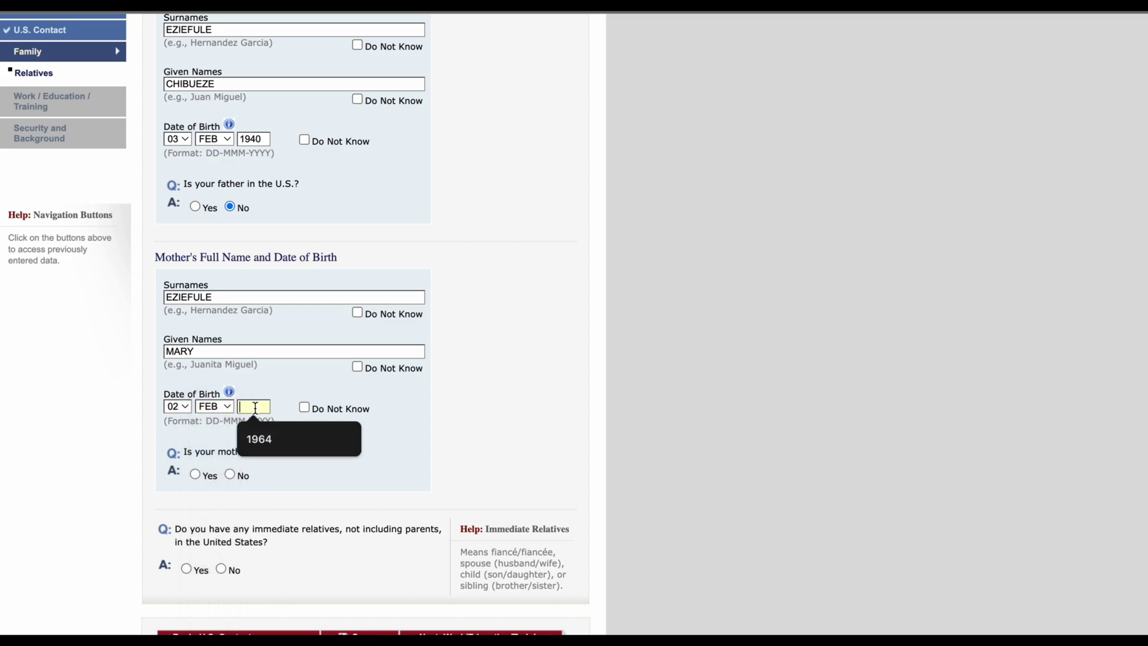
{"action": "type", "text": "1950"}
{"action": "scroll", "coordinate": [486, 415], "scroll_direction": "down", "scroll_amount": 1}
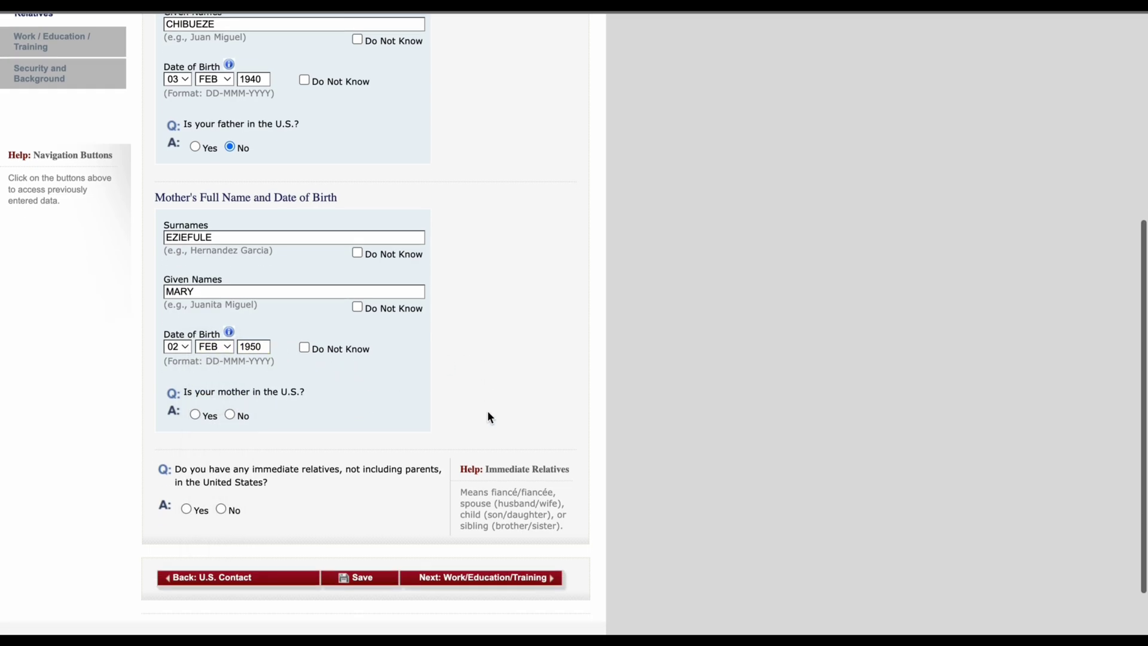
{"action": "scroll", "coordinate": [487, 415], "scroll_direction": "up", "scroll_amount": 1}
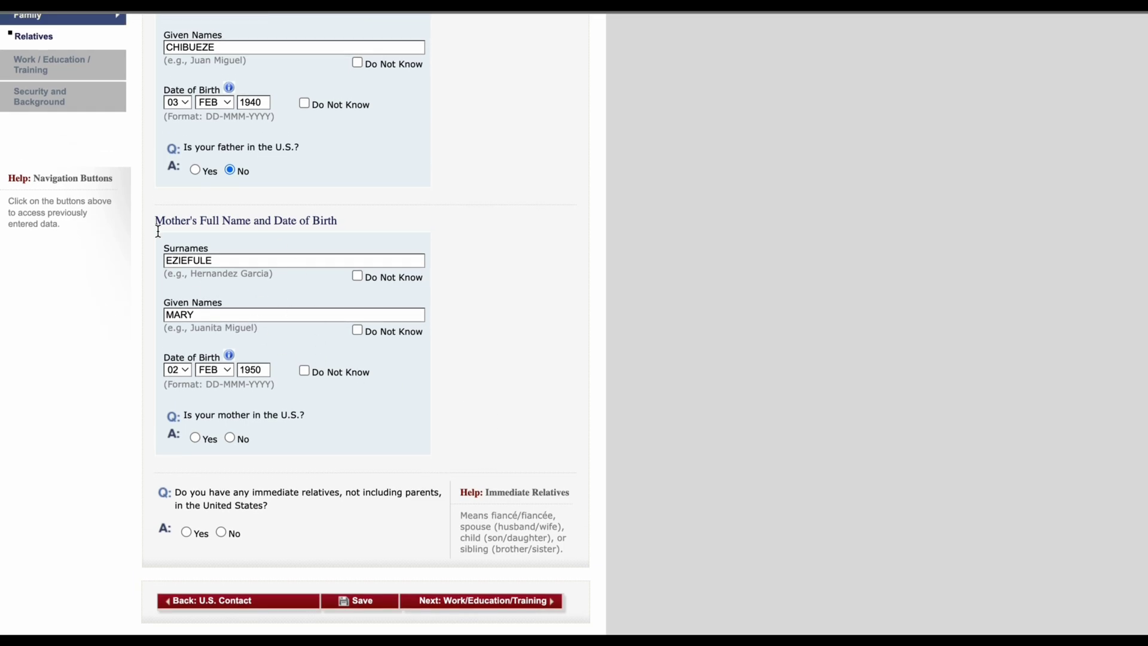
{"action": "scroll", "coordinate": [254, 234], "scroll_direction": "up", "scroll_amount": 3}
{"action": "scroll", "coordinate": [254, 234], "scroll_direction": "down", "scroll_amount": 1}
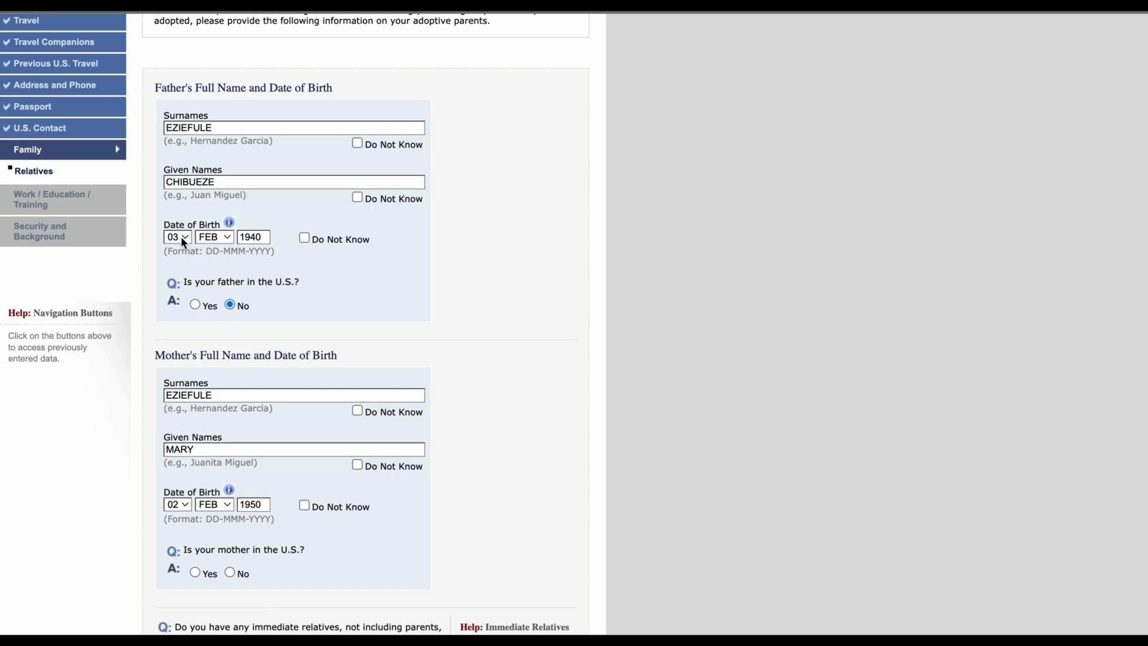
Step: Answer No to the mother being in the U.S. and No to immediate U.S. relatives
{"action": "scroll", "coordinate": [225, 342], "scroll_direction": "down", "scroll_amount": 3}
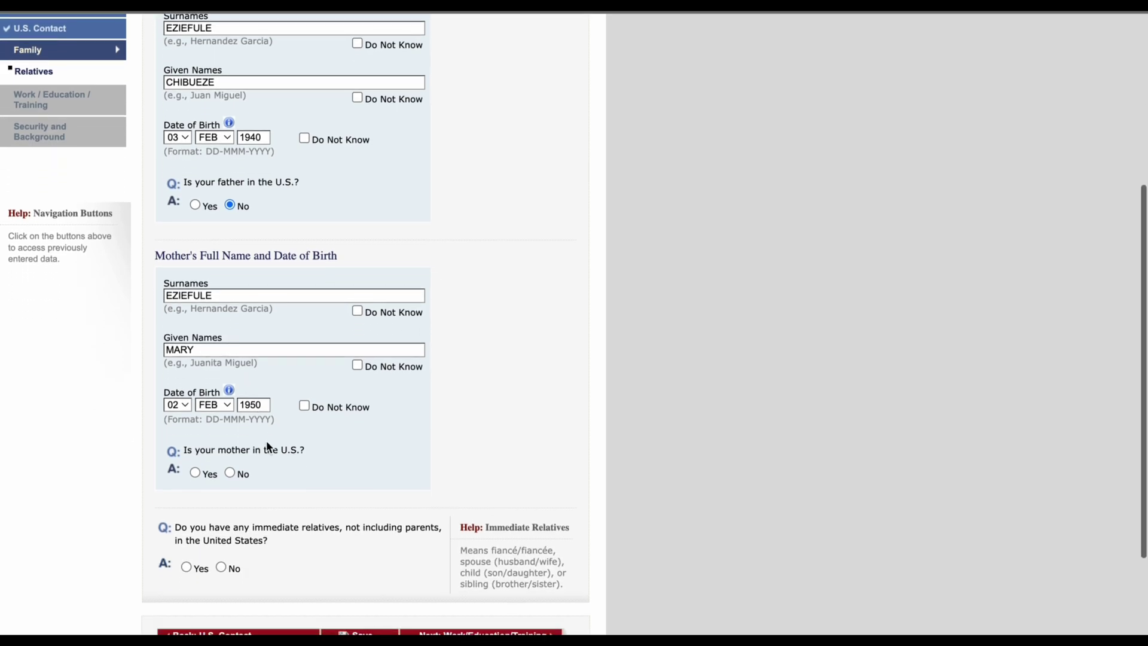
{"action": "scroll", "coordinate": [278, 361], "scroll_direction": "down", "scroll_amount": 3}
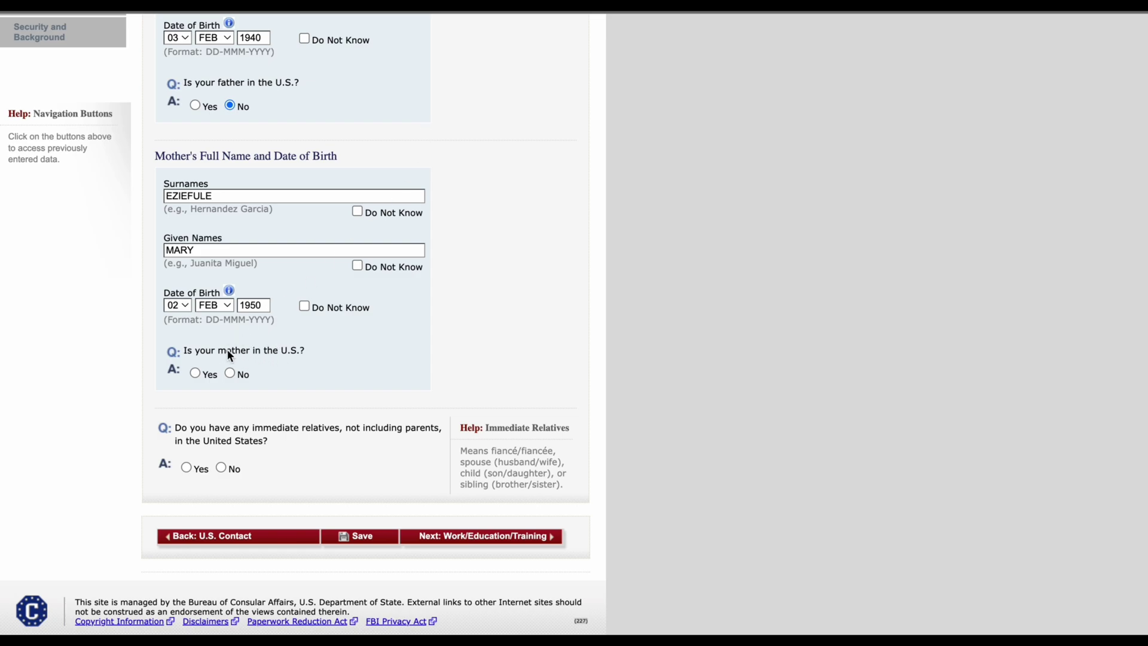
{"action": "left_click", "coordinate": [229, 372]}
{"action": "scroll", "coordinate": [258, 418], "scroll_direction": "down", "scroll_amount": 1}
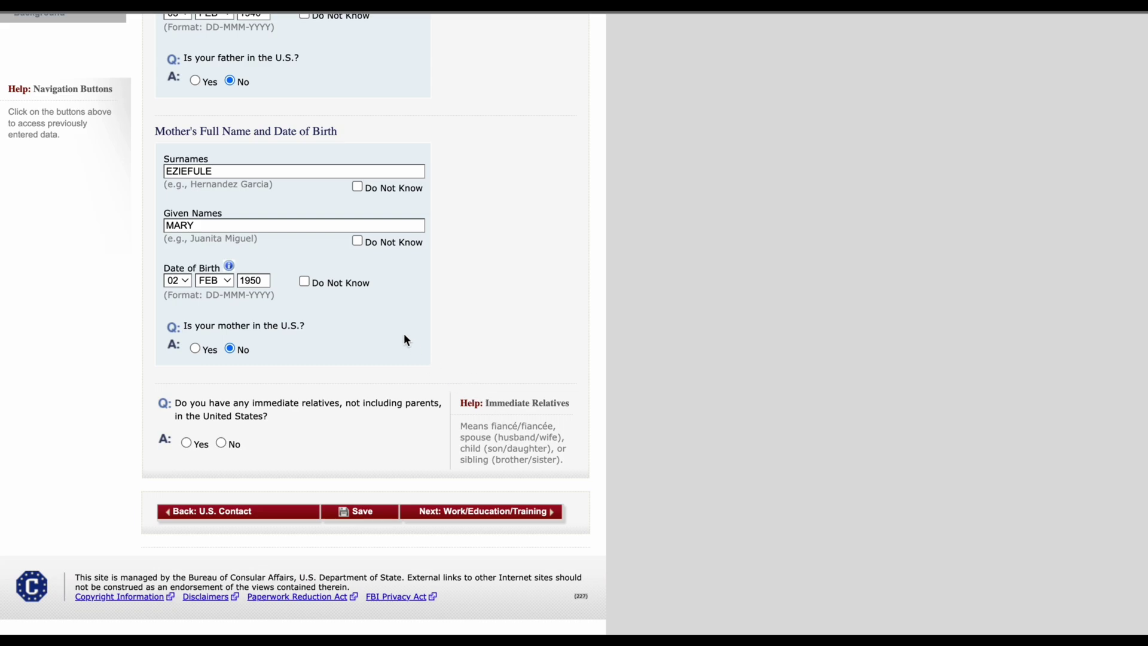
{"action": "scroll", "coordinate": [386, 301], "scroll_direction": "up", "scroll_amount": 1}
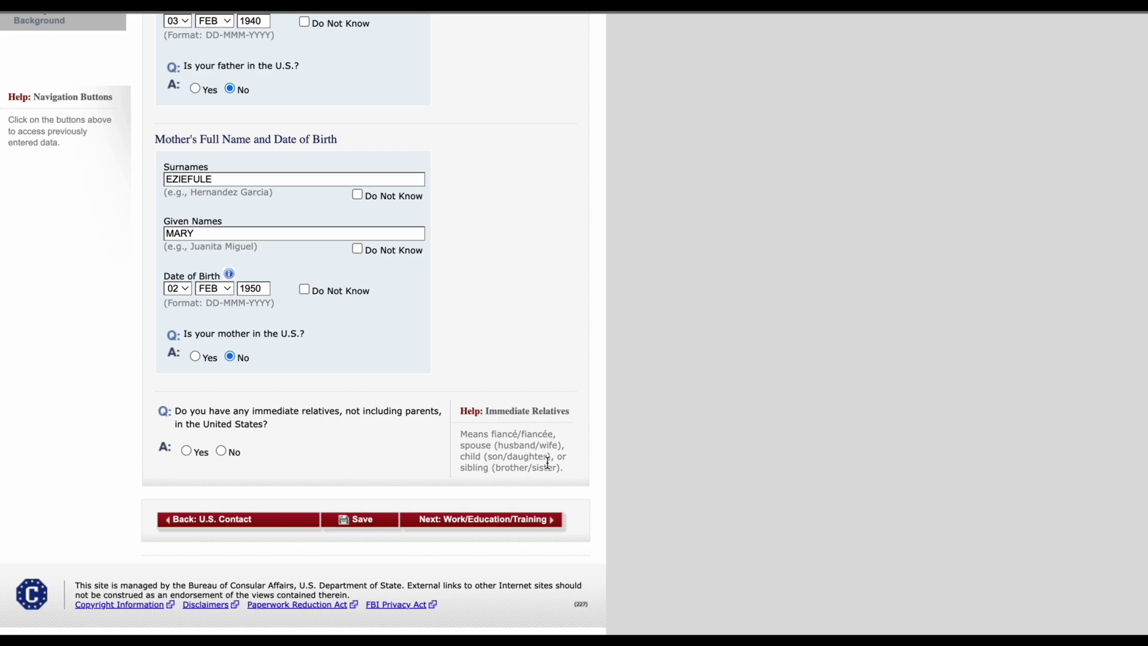
{"action": "scroll", "coordinate": [353, 185], "scroll_direction": "up", "scroll_amount": 3}
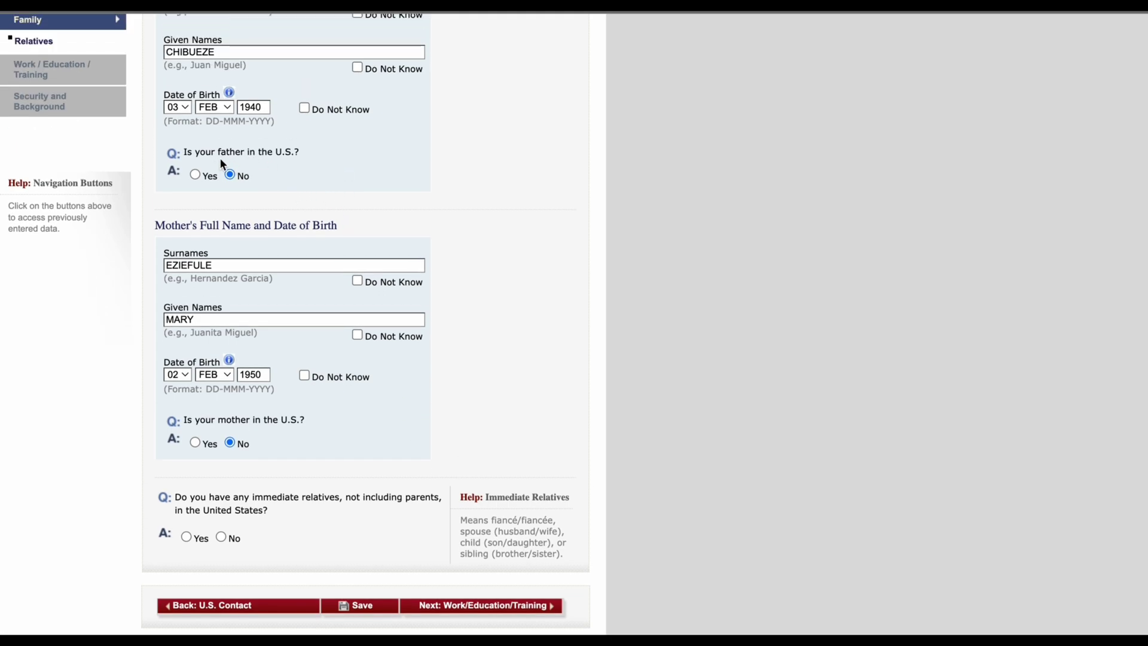
{"action": "scroll", "coordinate": [368, 376], "scroll_direction": "down", "scroll_amount": 3}
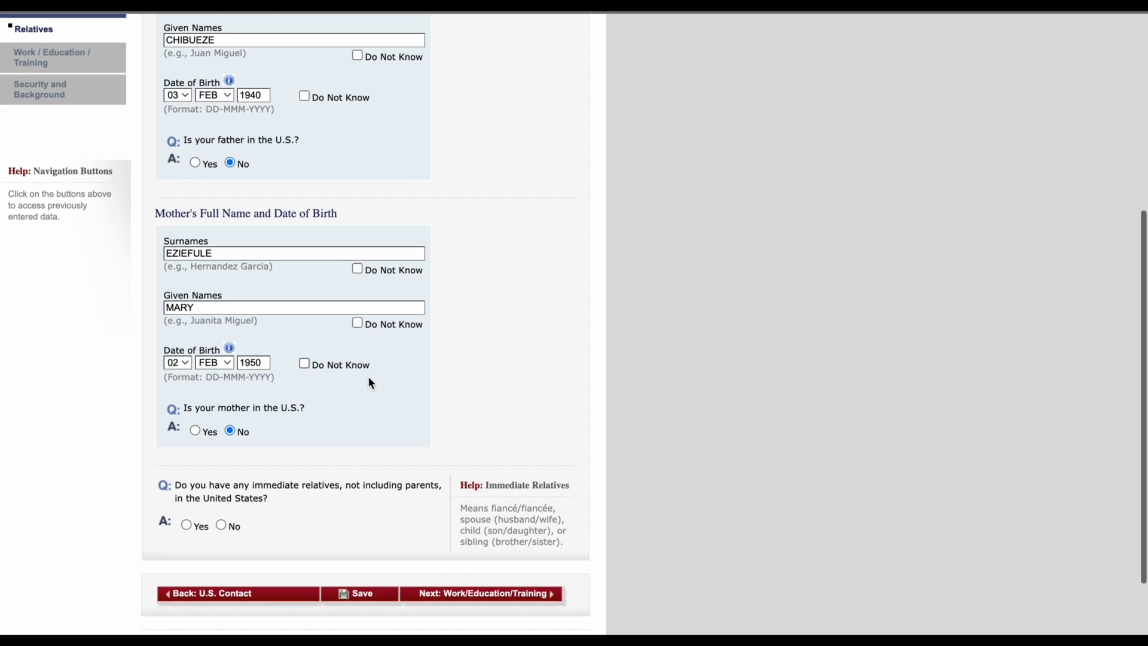
{"action": "left_click", "coordinate": [221, 442]}
{"action": "scroll", "coordinate": [465, 491], "scroll_direction": "up", "scroll_amount": 6}
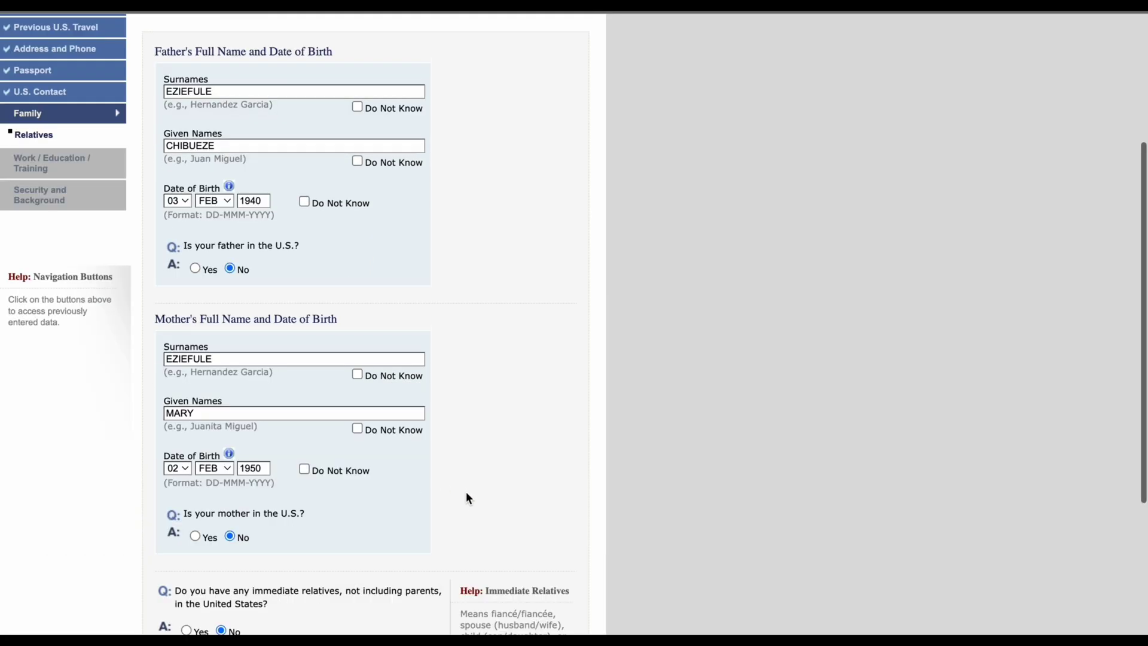
{"action": "scroll", "coordinate": [478, 488], "scroll_direction": "down", "scroll_amount": 7}
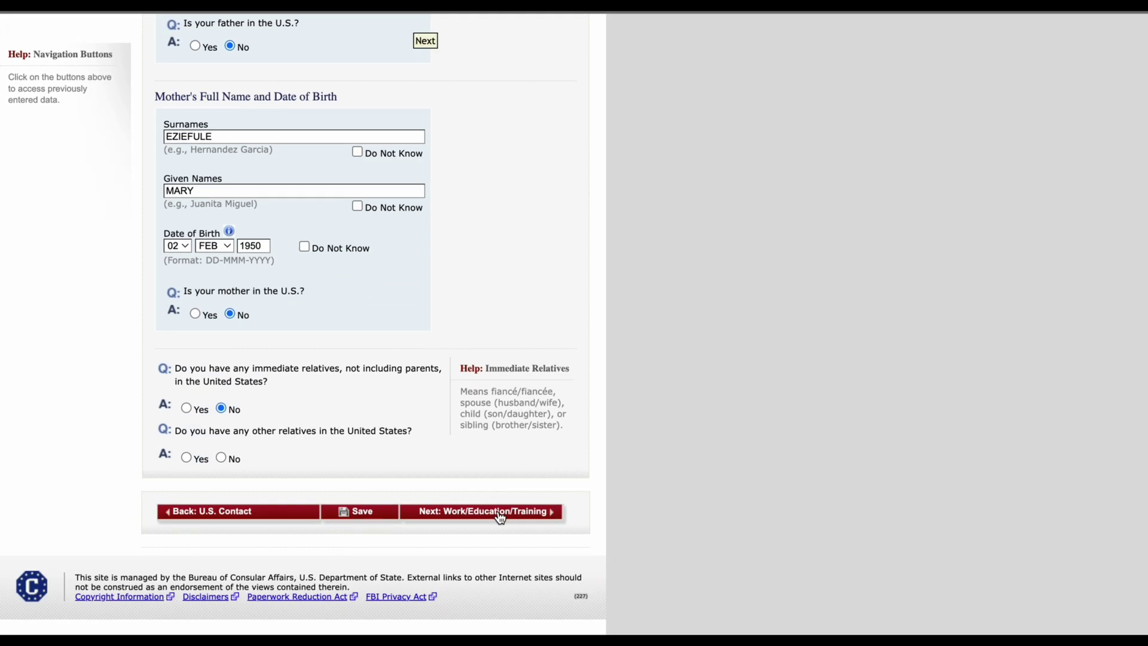
Step: Resolve the error by answering No to other U.S. relatives, then proceed to Work/Education/Training
{"action": "left_click", "coordinate": [500, 515]}
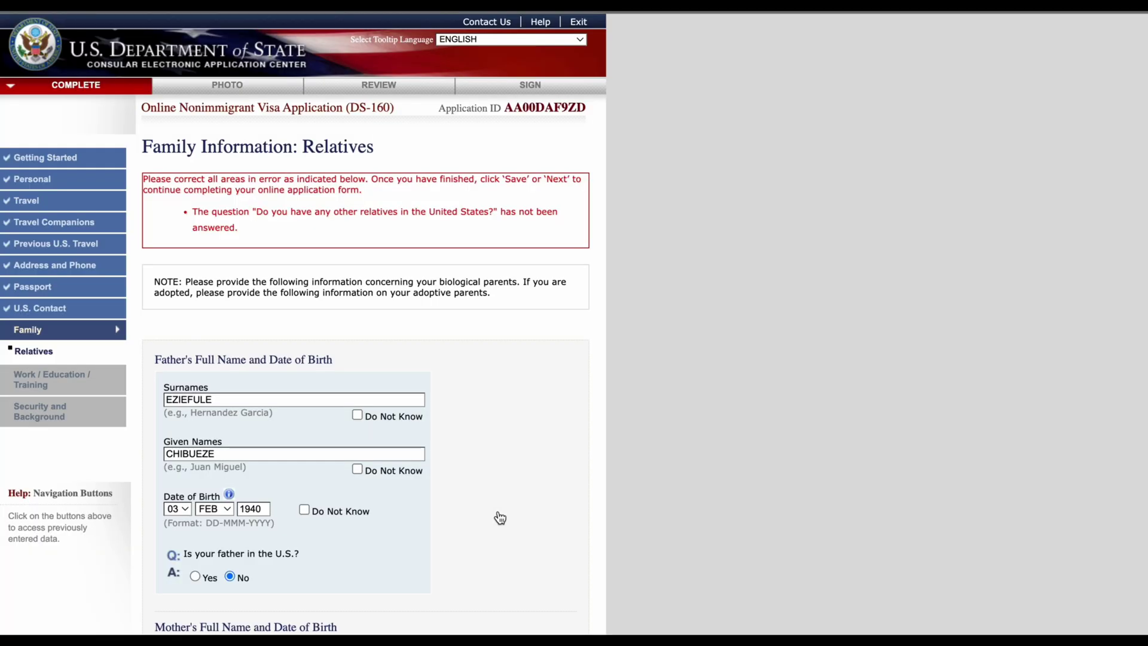
{"action": "scroll", "coordinate": [500, 518], "scroll_direction": "down", "scroll_amount": 10}
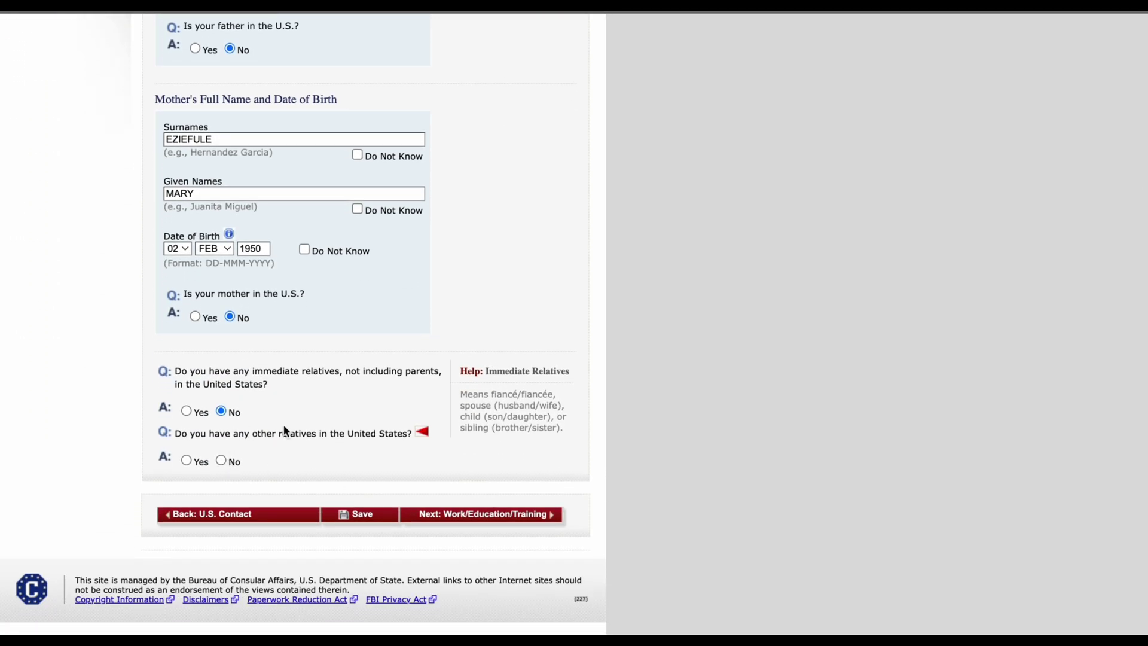
{"action": "left_click", "coordinate": [220, 461]}
{"action": "scroll", "coordinate": [450, 500], "scroll_direction": "up", "scroll_amount": 3}
{"action": "scroll", "coordinate": [474, 545], "scroll_direction": "down", "scroll_amount": 3}
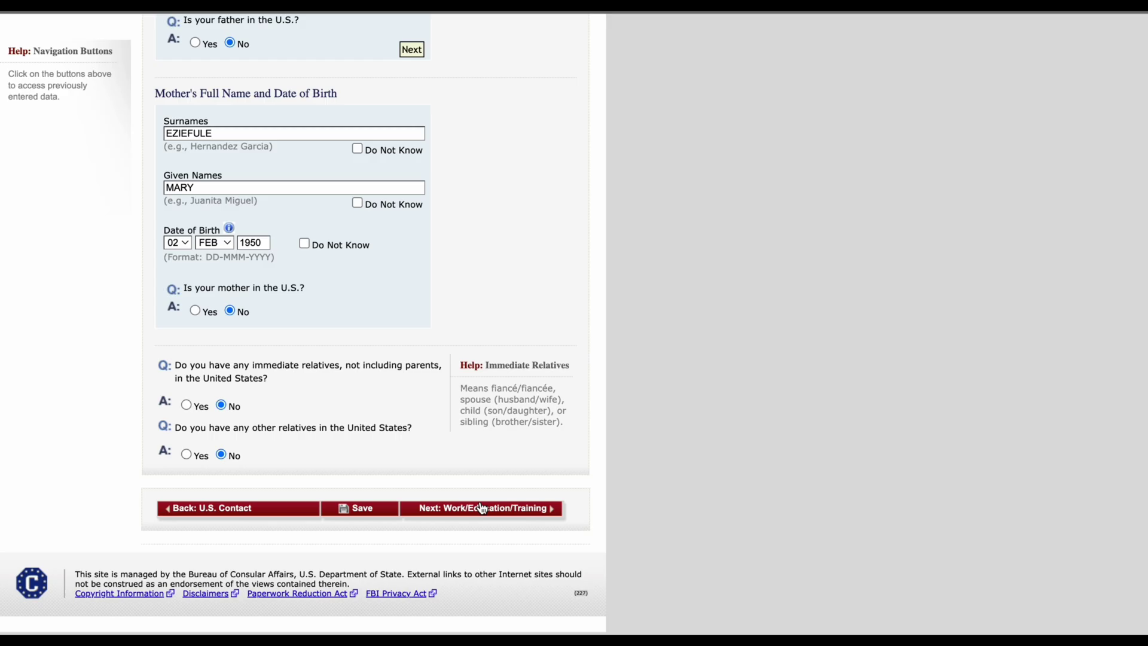
{"action": "left_click", "coordinate": [482, 508]}
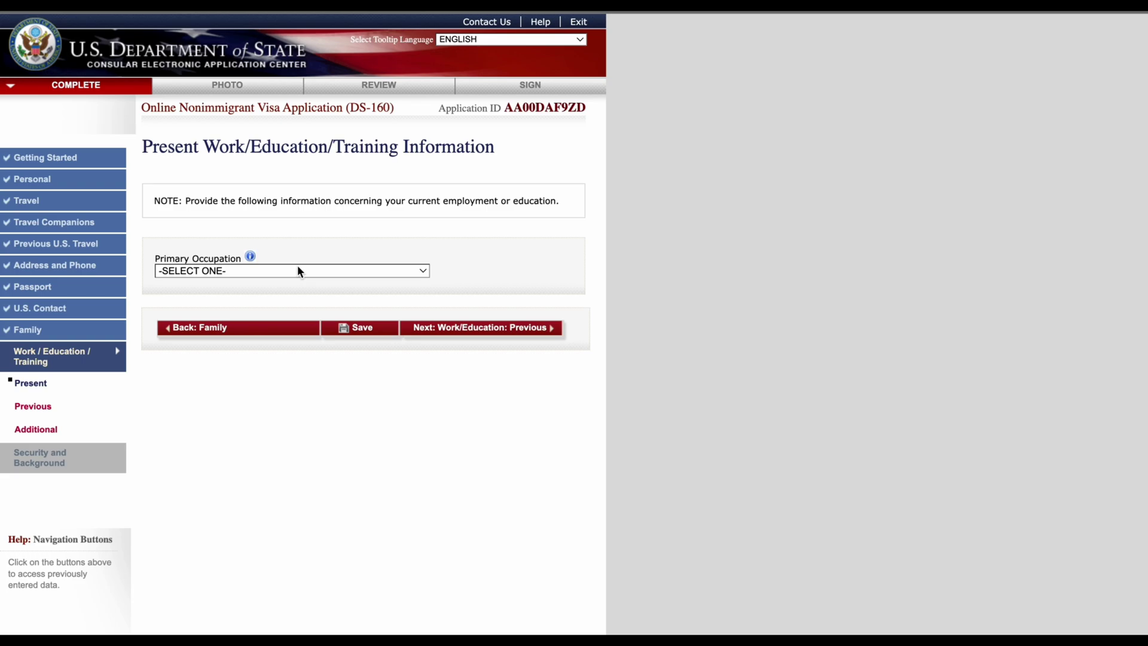
Step: Choose ENGINEERING from the Primary Occupation list
{"action": "left_click", "coordinate": [300, 272]}
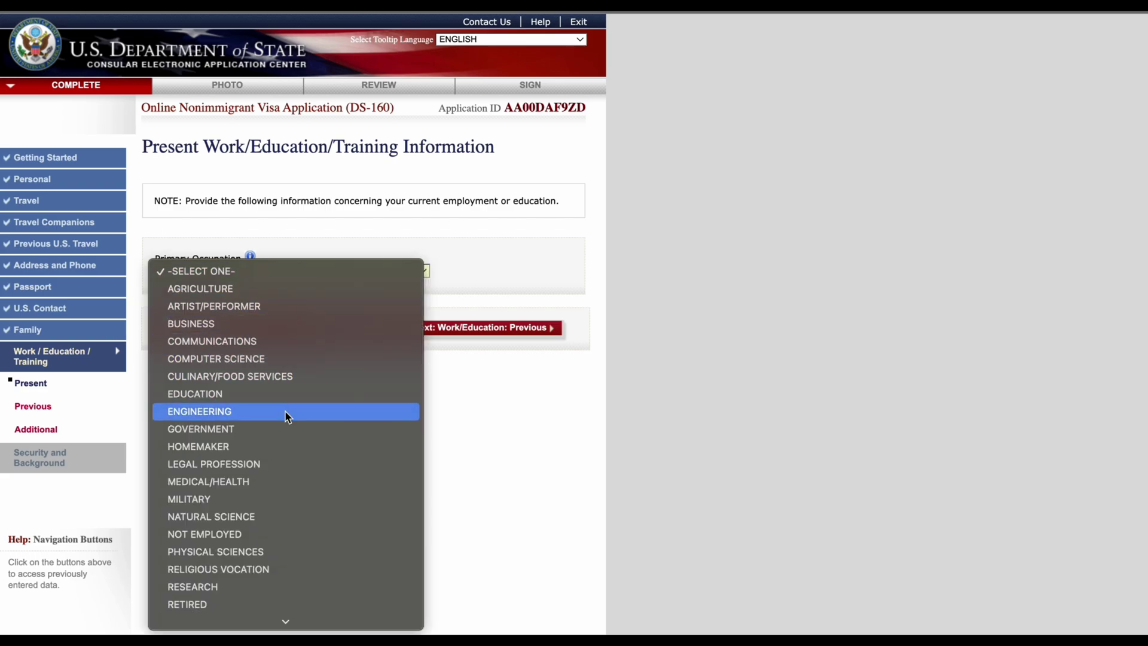
{"action": "scroll", "coordinate": [260, 517], "scroll_direction": "down", "scroll_amount": 2}
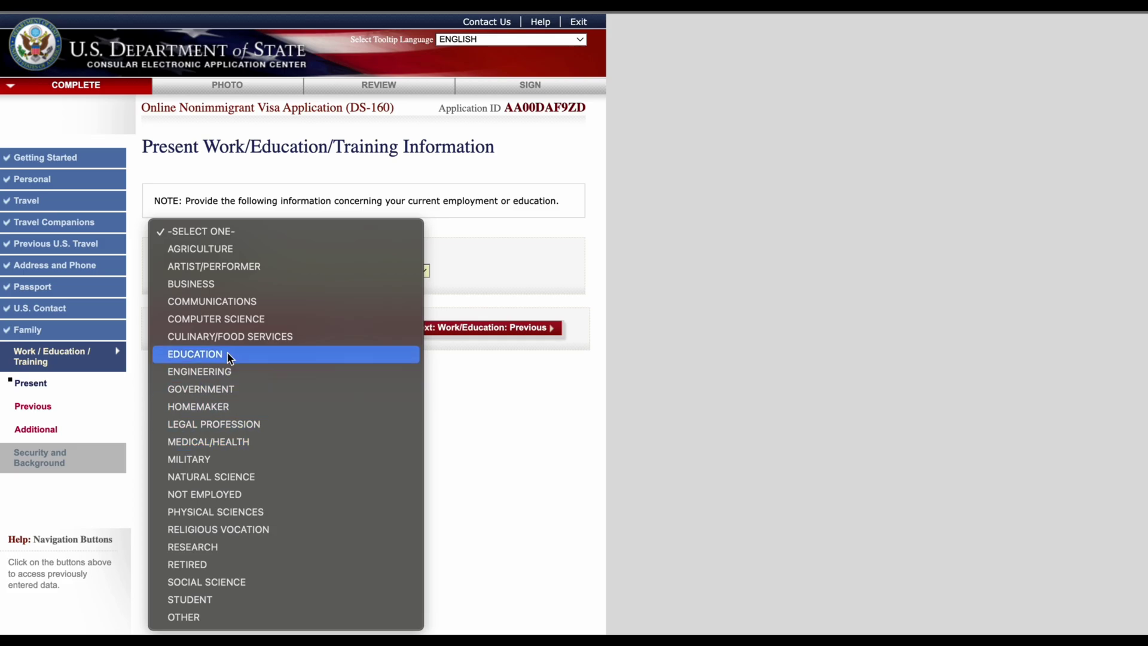
{"action": "left_click", "coordinate": [229, 375]}
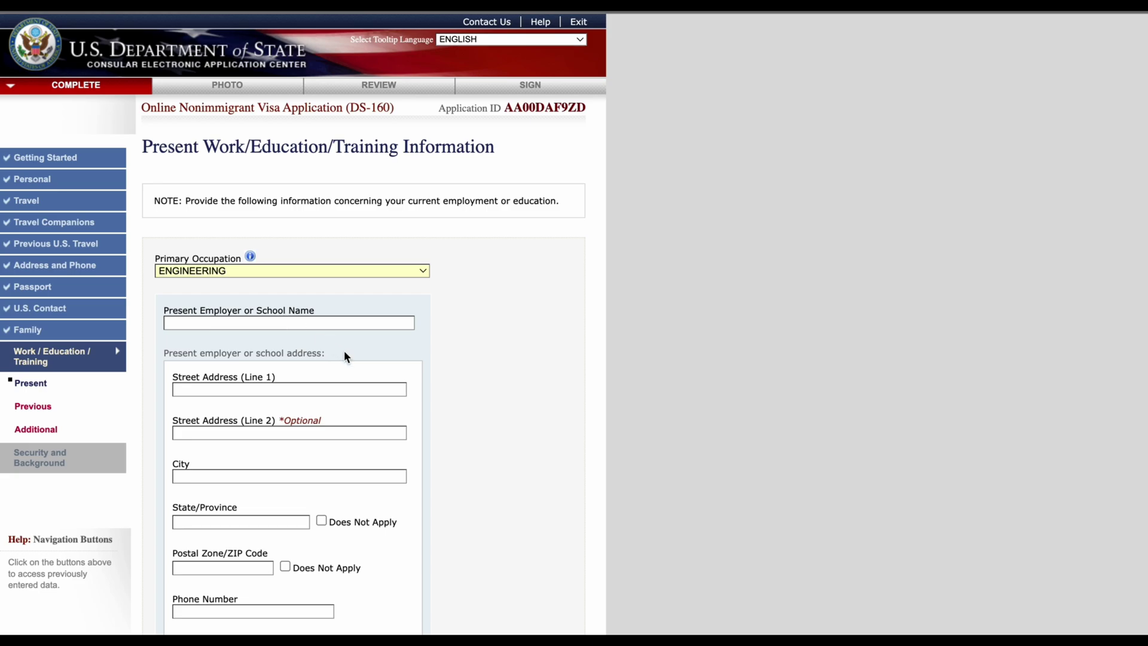
{"action": "left_click", "coordinate": [330, 321]}
{"action": "type", "text": "EFAY SOLUTIONS NIG"}
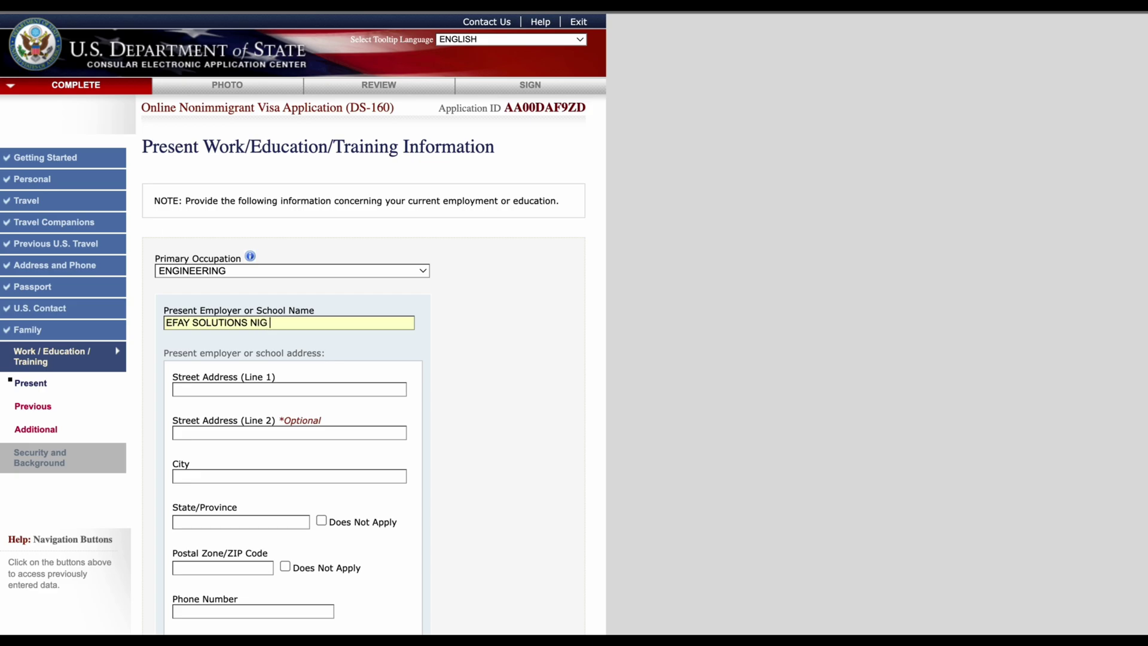
{"action": "type", "text": " L"}
{"action": "key", "text": "BackSpace"}
{"action": "type", "text": "LTD"}
{"action": "left_click", "coordinate": [385, 391]}
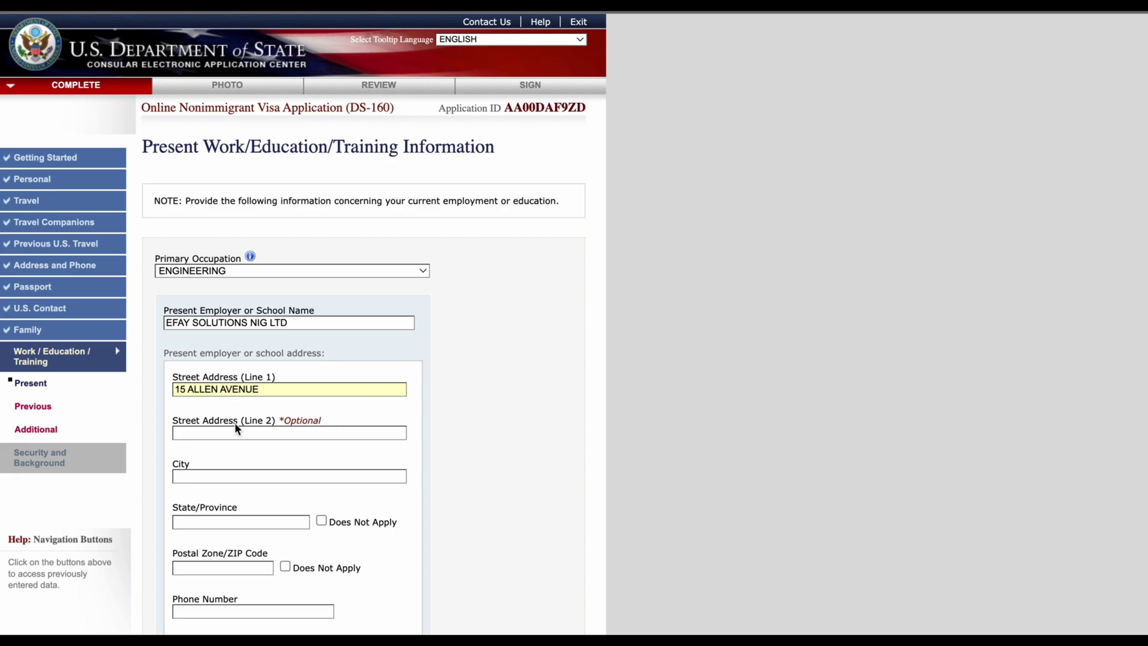
{"action": "left_click", "coordinate": [178, 389]}
{"action": "key", "text": "BackSpace"}
{"action": "type", "text": "2"}
Step: Fill in the employer's city IKEJA and state LAGOS
{"action": "scroll", "coordinate": [277, 474], "scroll_direction": "down", "scroll_amount": 2}
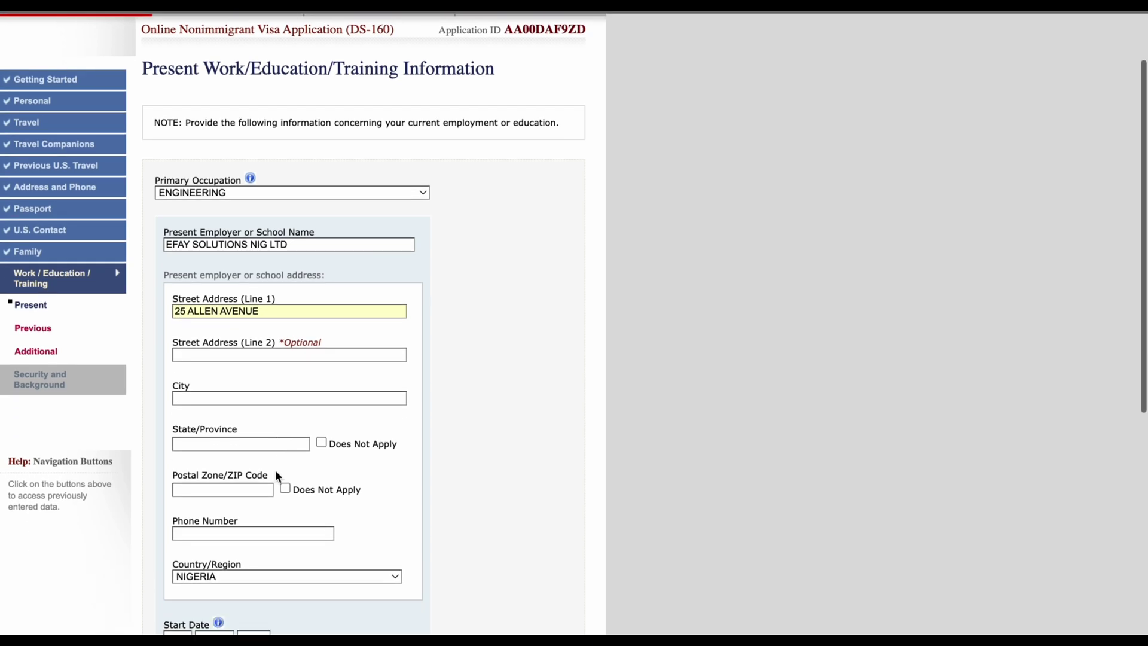
{"action": "left_click", "coordinate": [243, 398]}
{"action": "type", "text": "I"}
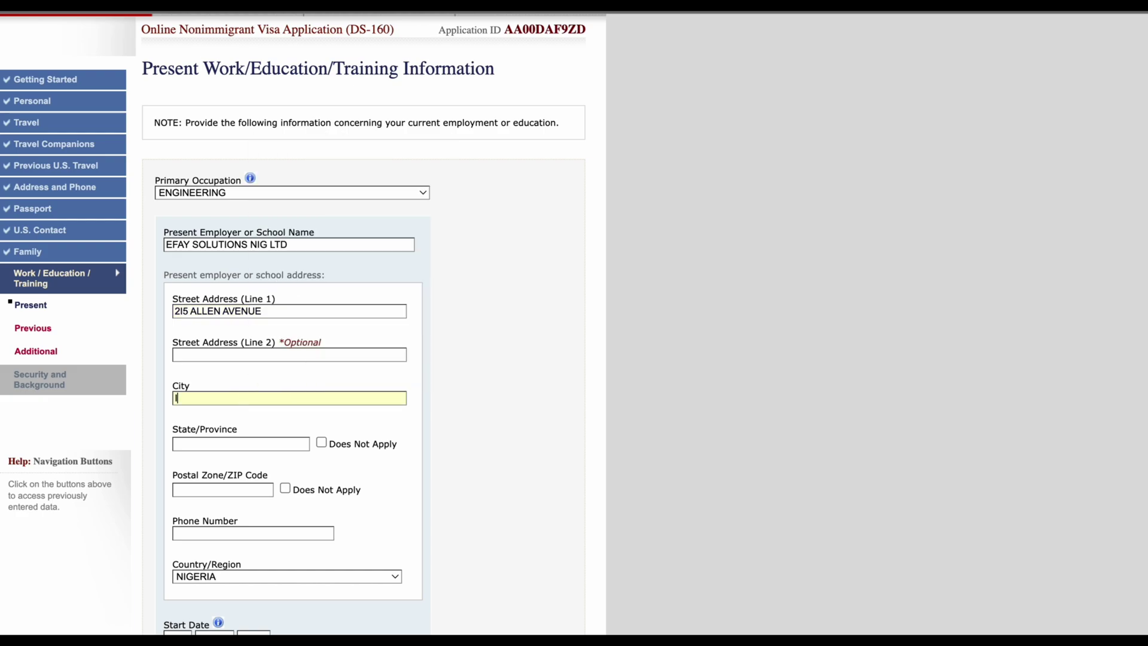
{"action": "type", "text": "KEJA"}
{"action": "left_click", "coordinate": [248, 443]}
{"action": "type", "text": "LGOS"}
{"action": "key", "text": "BackSpace"}
{"action": "key", "text": "BackSpace"}
{"action": "key", "text": "BackSpace"}
{"action": "type", "text": "AGOS"}
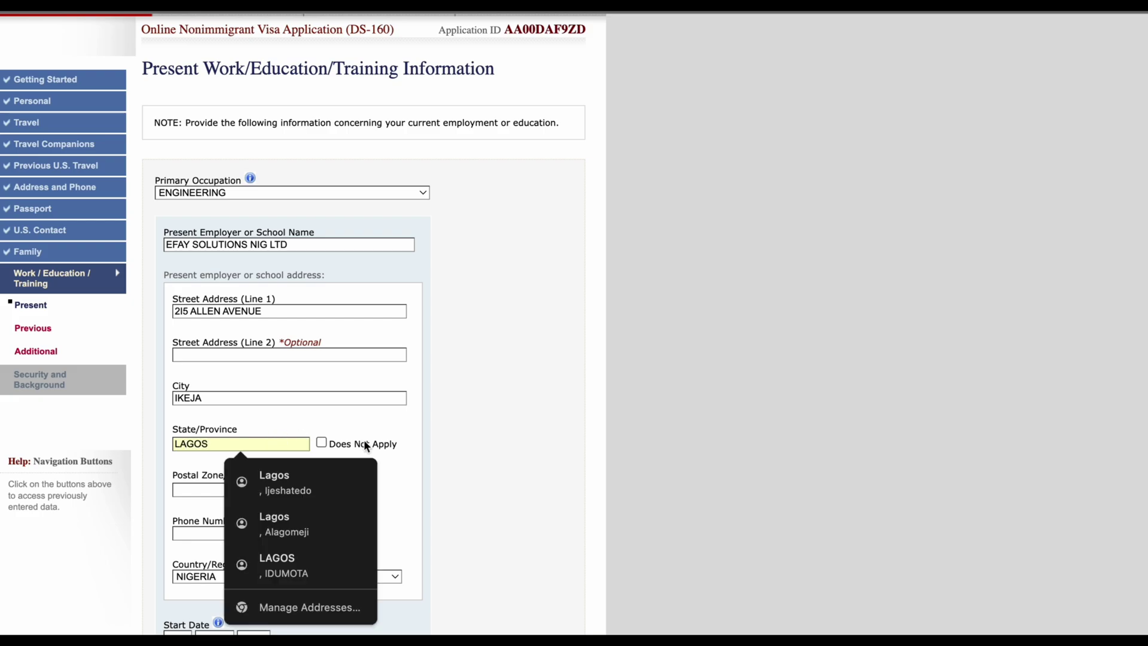
{"action": "left_click", "coordinate": [450, 489]}
{"action": "left_click", "coordinate": [253, 490]}
{"action": "type", "text": "1-0="}
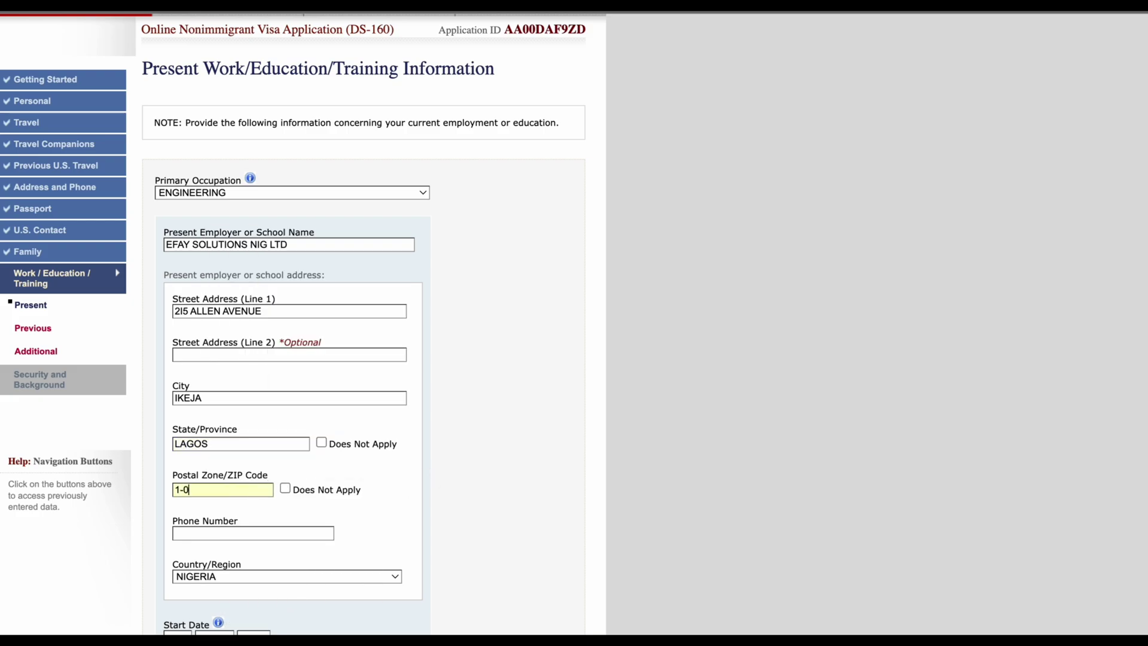
{"action": "key", "text": "BackSpace"}
{"action": "key", "text": "BackSpace"}
{"action": "key", "text": "BackSpace"}
{"action": "type", "text": "00001"}
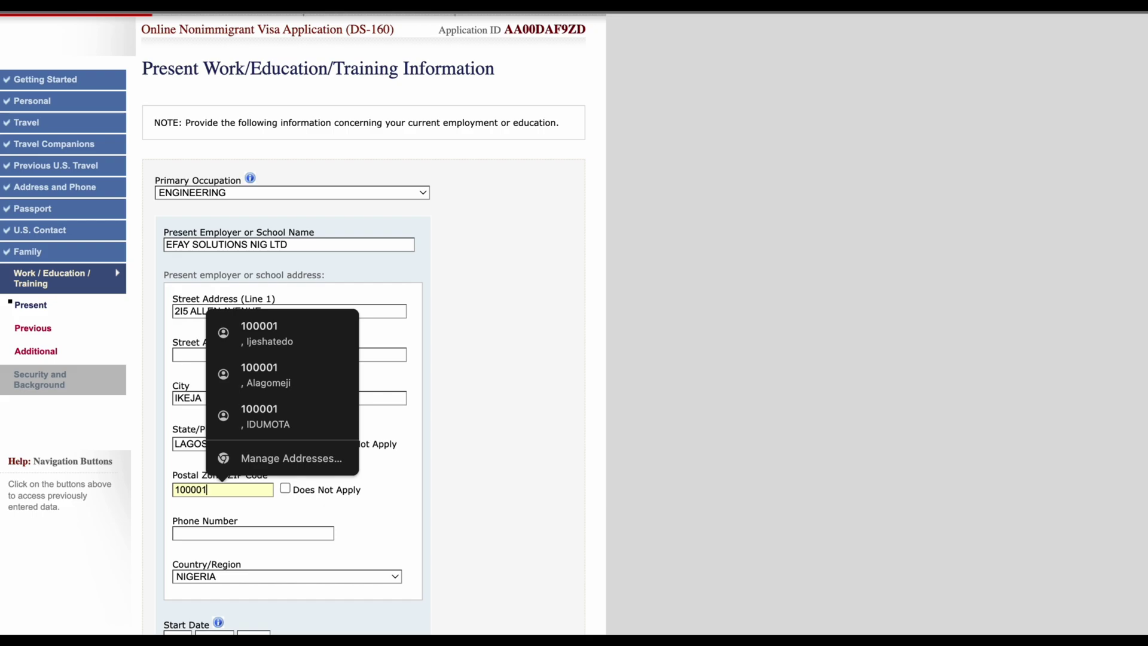
{"action": "left_click", "coordinate": [390, 512]}
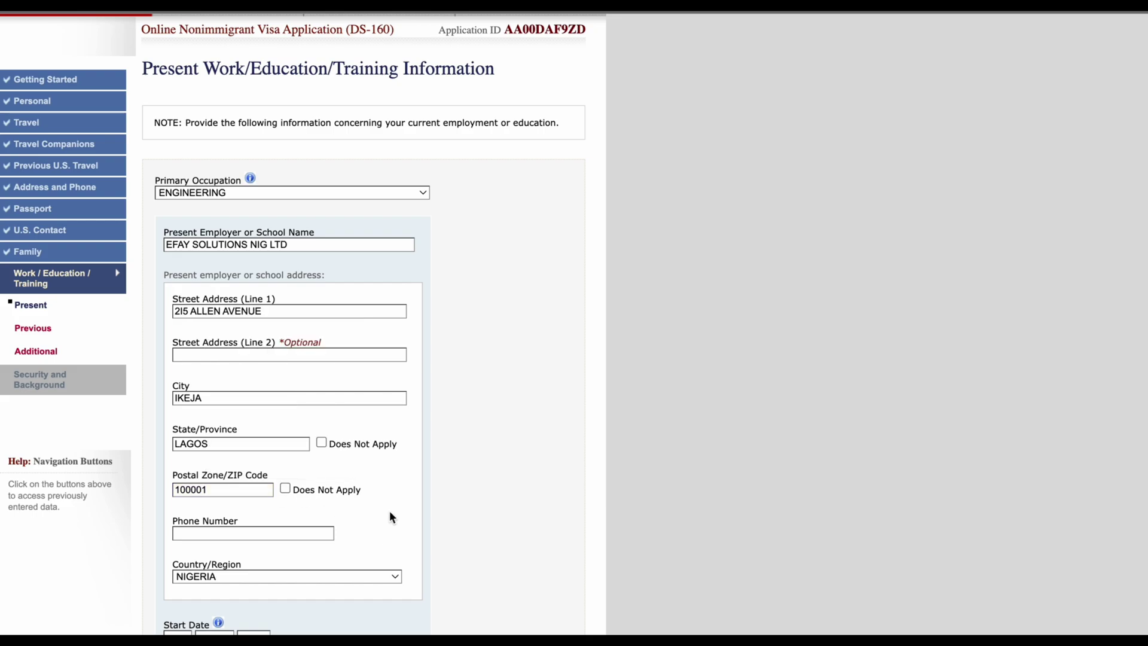
{"action": "left_click", "coordinate": [326, 532]}
{"action": "type", "text": "234901234567"}
{"action": "scroll", "coordinate": [459, 529], "scroll_direction": "up", "scroll_amount": 1}
{"action": "scroll", "coordinate": [443, 526], "scroll_direction": "down", "scroll_amount": 3}
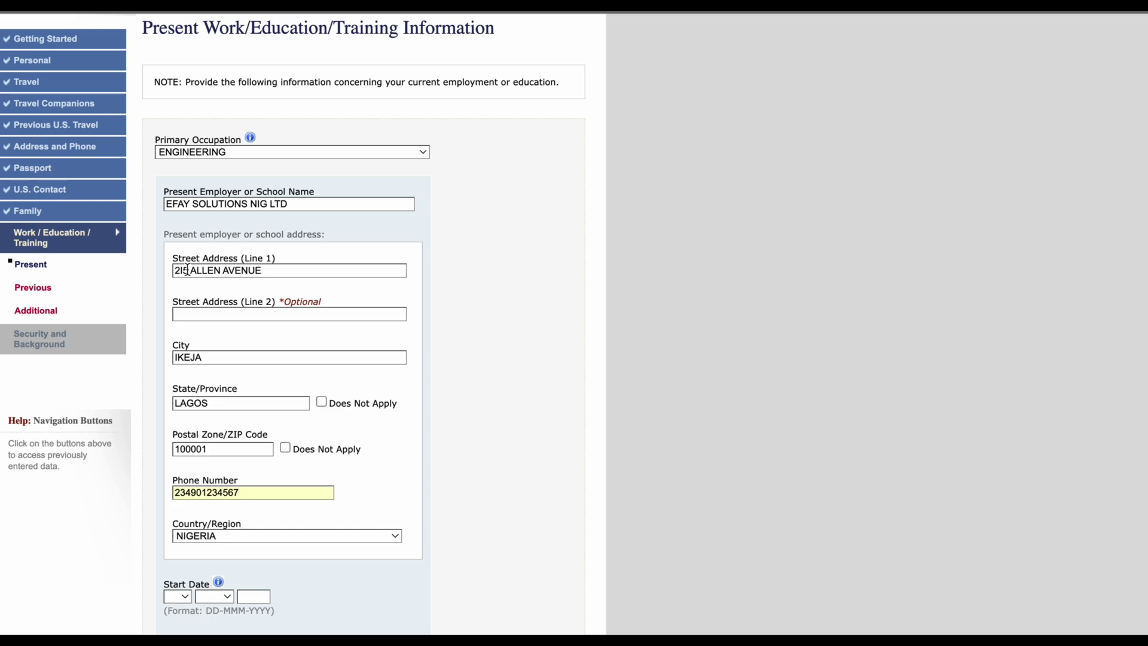
Step: Remove the stray character from the street address house number
{"action": "left_click", "coordinate": [182, 271]}
{"action": "key", "text": "BackSpace"}
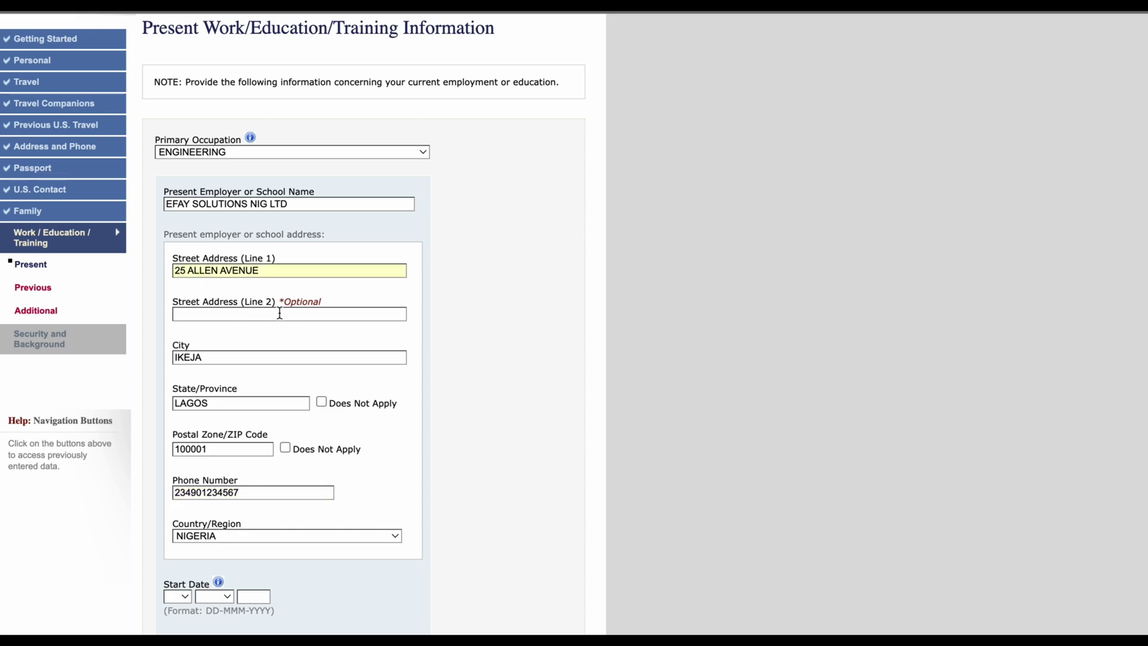
{"action": "scroll", "coordinate": [274, 339], "scroll_direction": "down", "scroll_amount": 2}
{"action": "scroll", "coordinate": [274, 407], "scroll_direction": "down", "scroll_amount": 2}
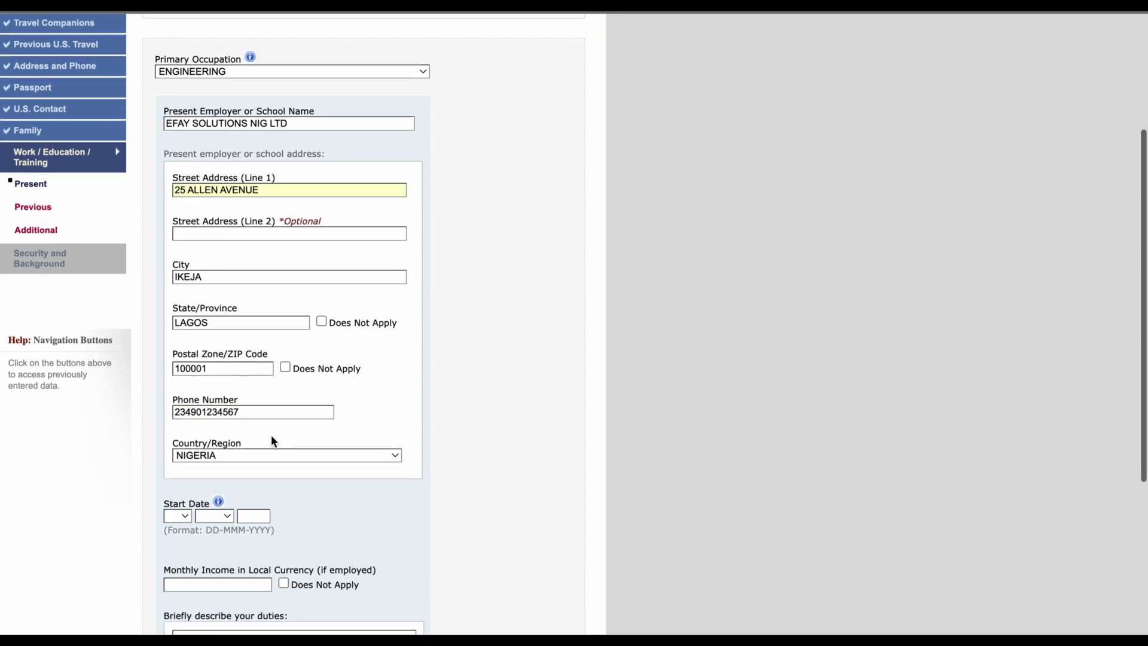
{"action": "scroll", "coordinate": [272, 398], "scroll_direction": "down", "scroll_amount": 2}
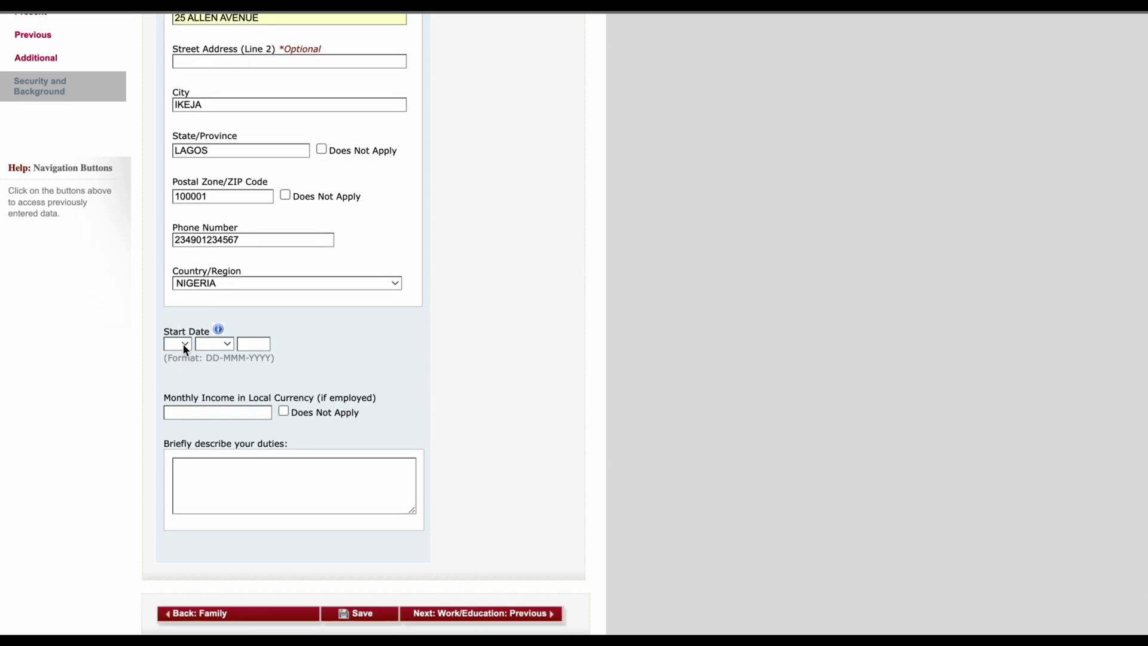
{"action": "scroll", "coordinate": [182, 344], "scroll_direction": "up", "scroll_amount": 2}
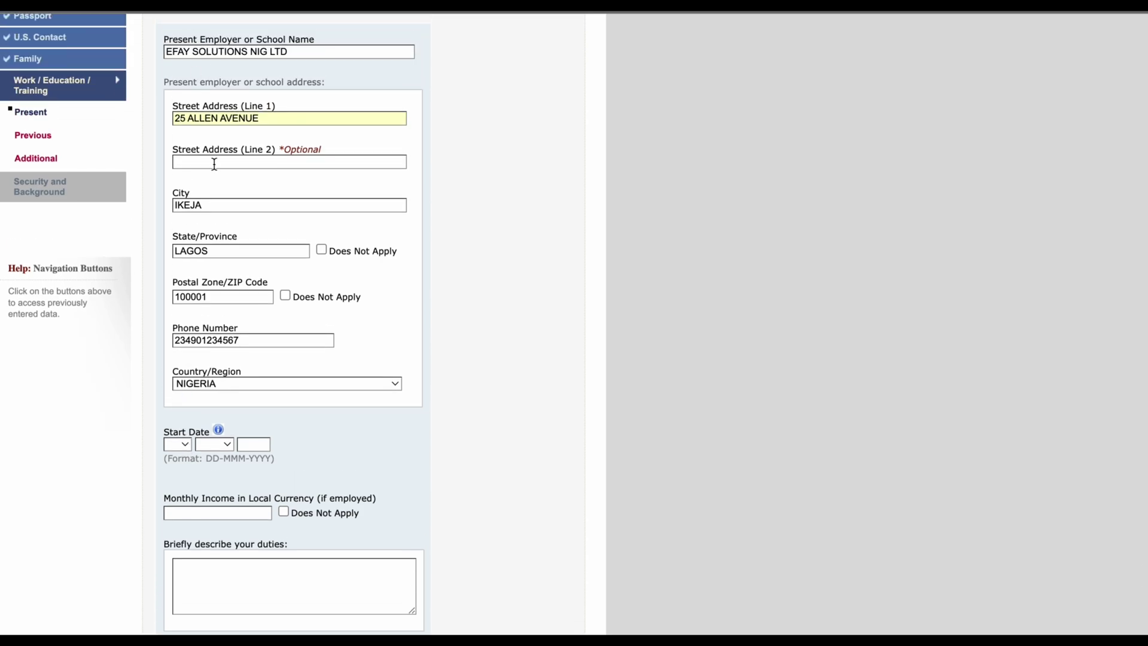
{"action": "scroll", "coordinate": [198, 466], "scroll_direction": "down", "scroll_amount": 1}
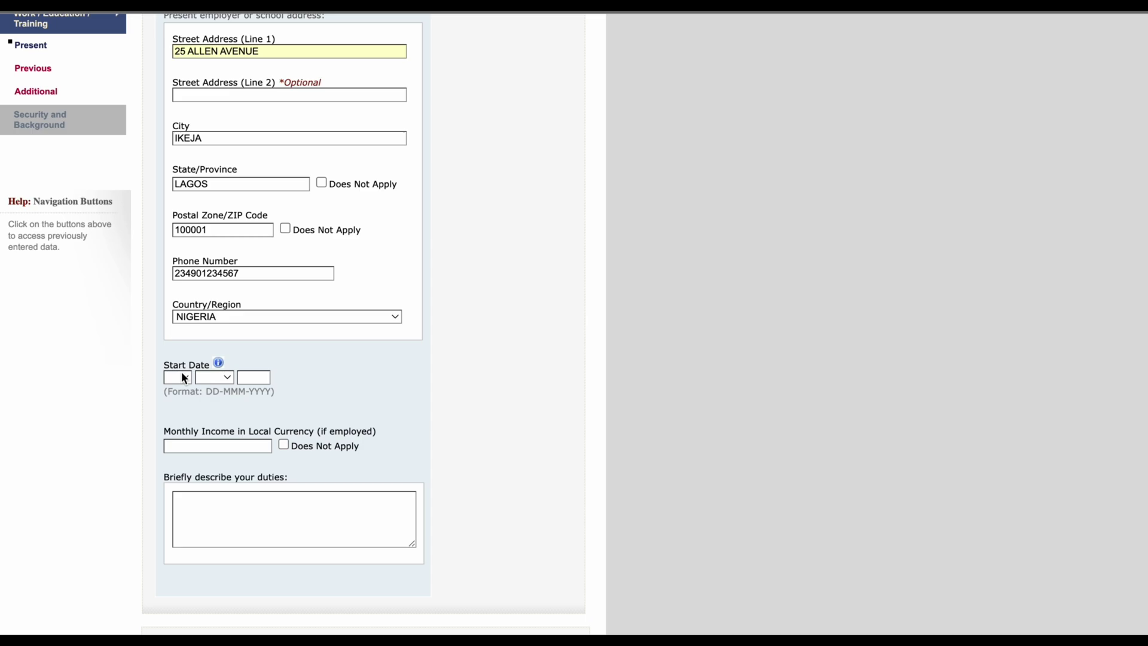
Step: Set the employment start date to 08 JUN 2017
{"action": "left_click", "coordinate": [181, 378]}
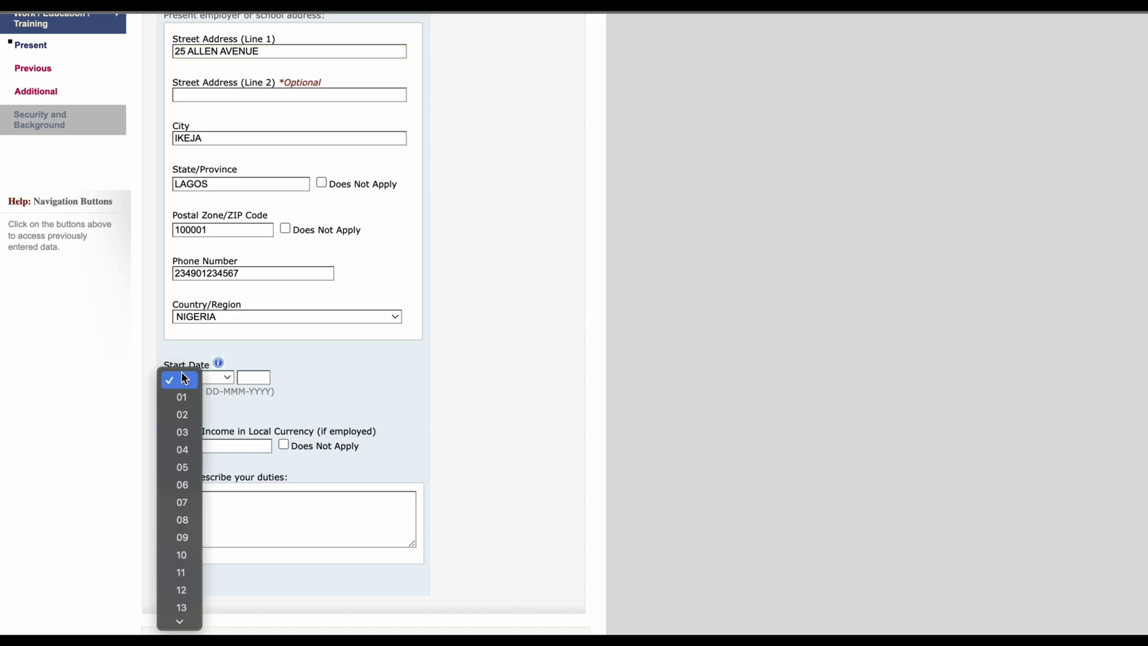
{"action": "left_click", "coordinate": [182, 518]}
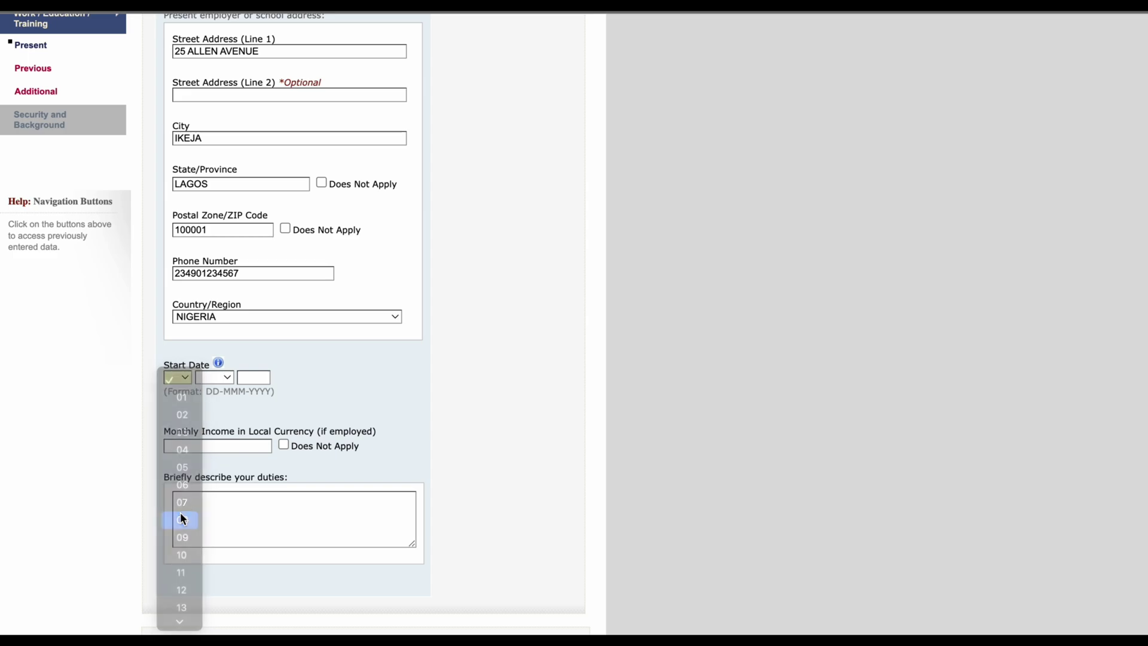
{"action": "left_click", "coordinate": [228, 377]}
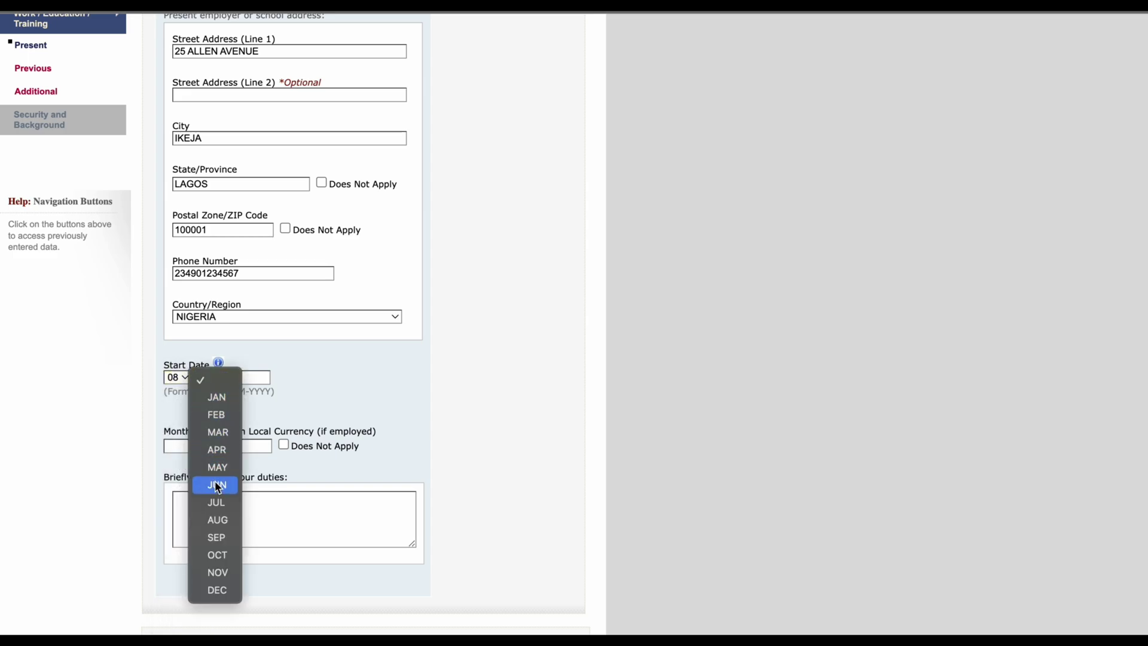
{"action": "left_click", "coordinate": [217, 485]}
{"action": "left_click", "coordinate": [254, 377]}
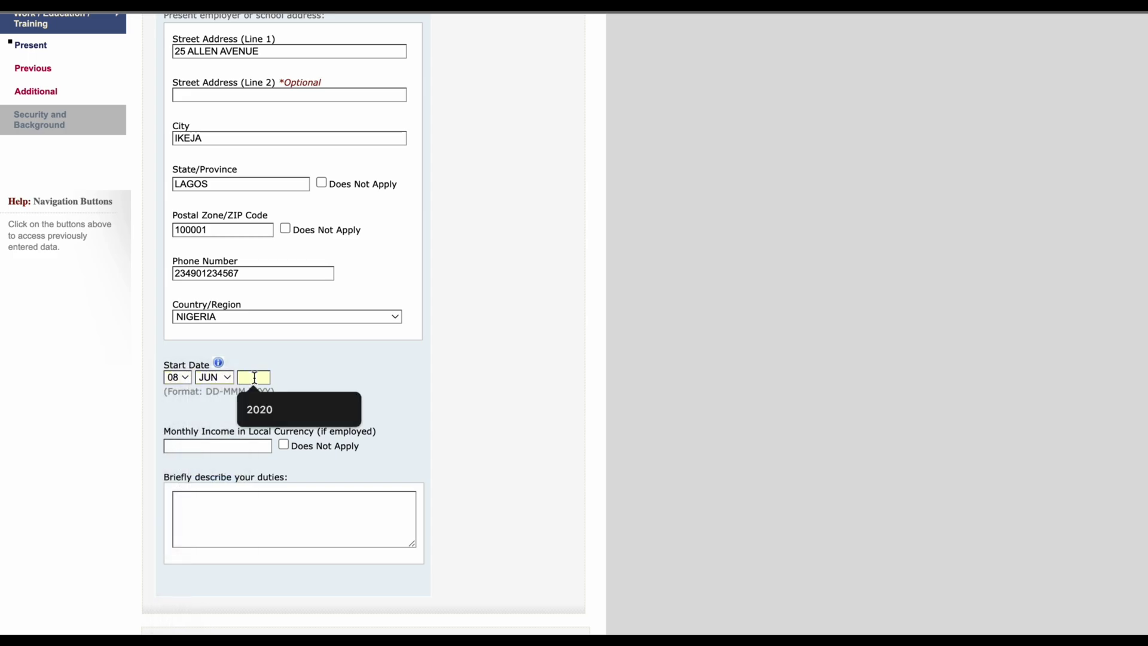
{"action": "type", "text": "2017"}
Step: Enter 500000 as the monthly income
{"action": "left_click", "coordinate": [227, 443]}
{"action": "left_click", "coordinate": [279, 419]}
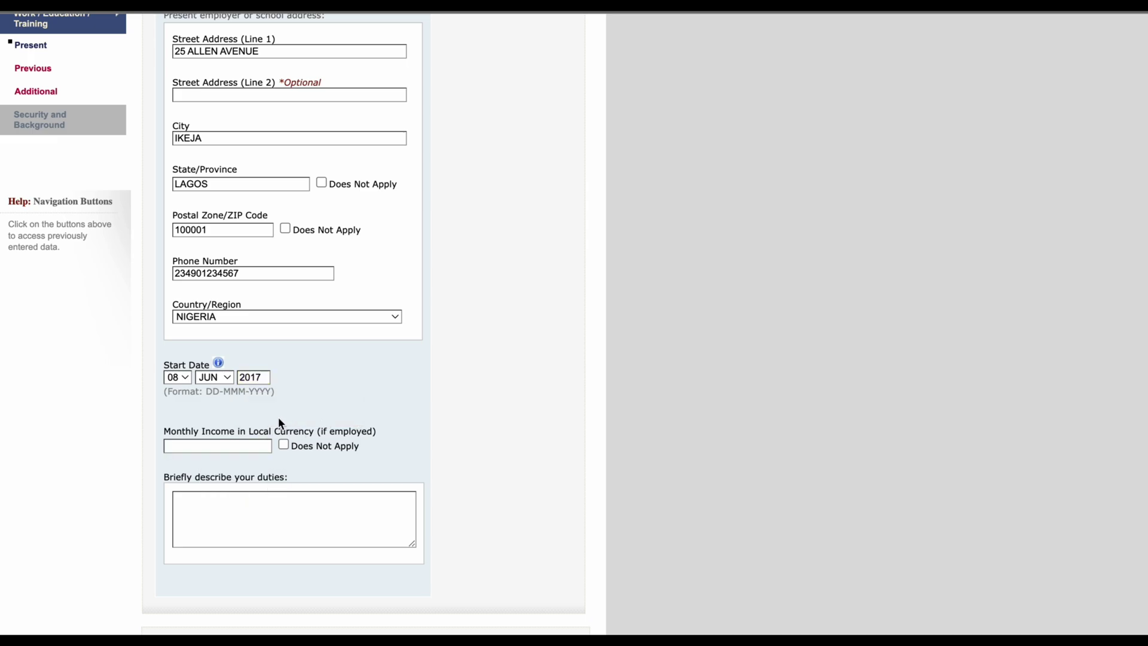
{"action": "left_click", "coordinate": [257, 445]}
{"action": "type", "text": "100000"}
{"action": "key", "text": "BackSpace"}
{"action": "key", "text": "BackSpace"}
{"action": "key", "text": "BackSpace"}
{"action": "key", "text": "BackSpace"}
{"action": "key", "text": "BackSpace"}
{"action": "key", "text": "BackSpace"}
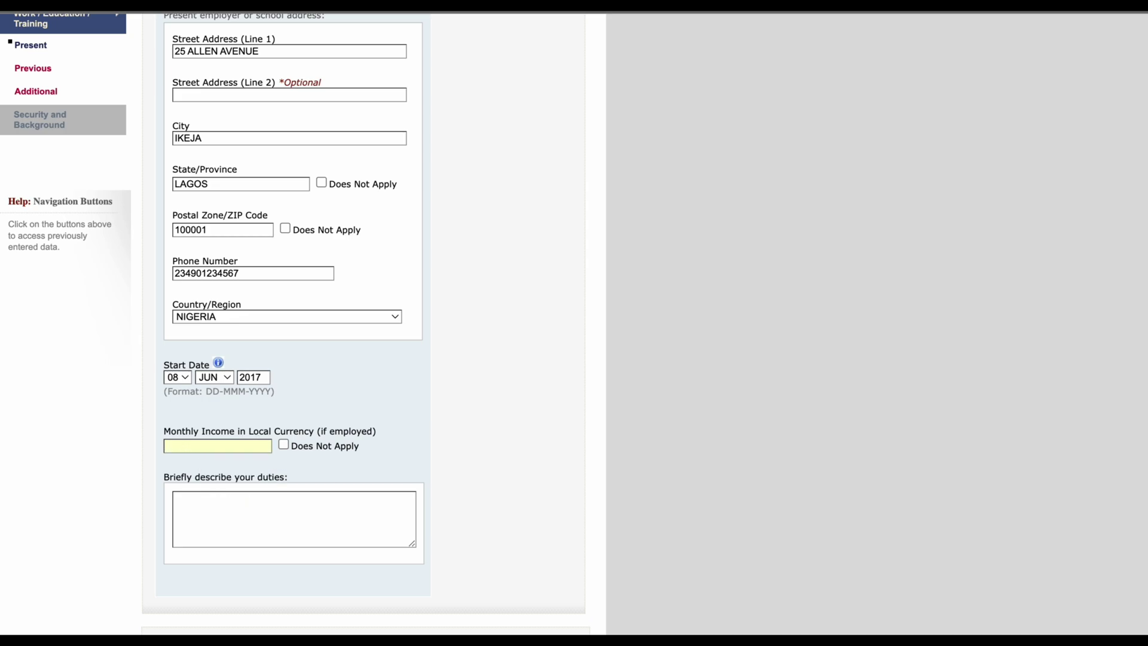
{"action": "type", "text": "59"}
{"action": "key", "text": "BackSpace"}
{"action": "type", "text": "00000"}
{"action": "left_click", "coordinate": [364, 497]}
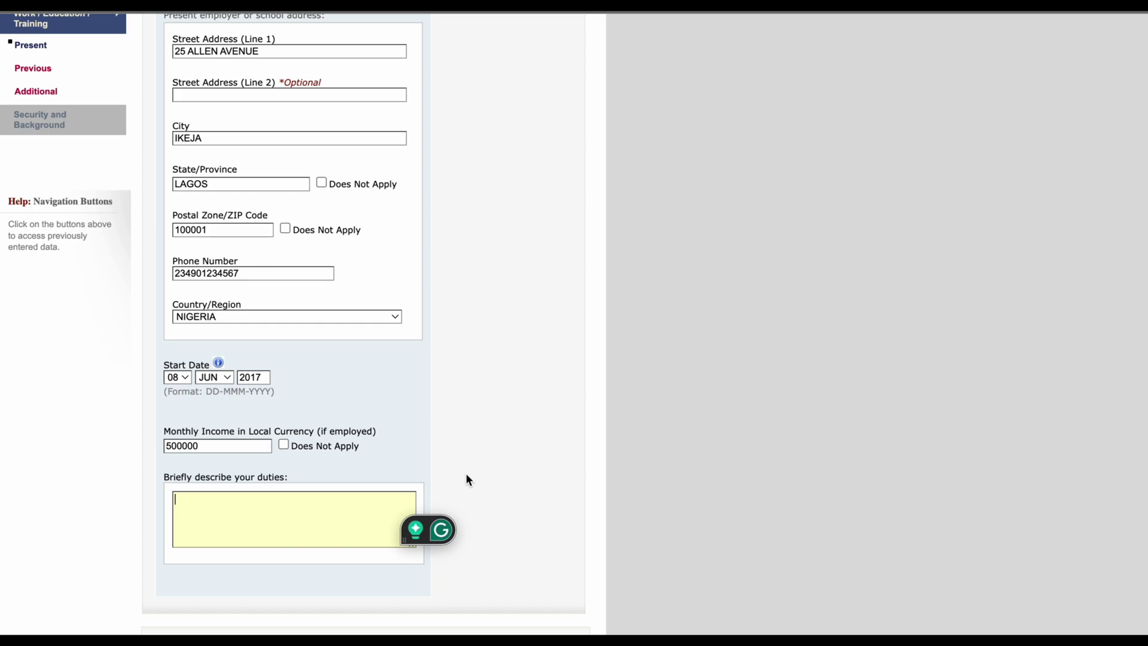
{"action": "scroll", "coordinate": [465, 480], "scroll_direction": "up", "scroll_amount": 3}
{"action": "scroll", "coordinate": [466, 480], "scroll_direction": "down", "scroll_amount": 2}
{"action": "scroll", "coordinate": [467, 480], "scroll_direction": "down", "scroll_amount": 2}
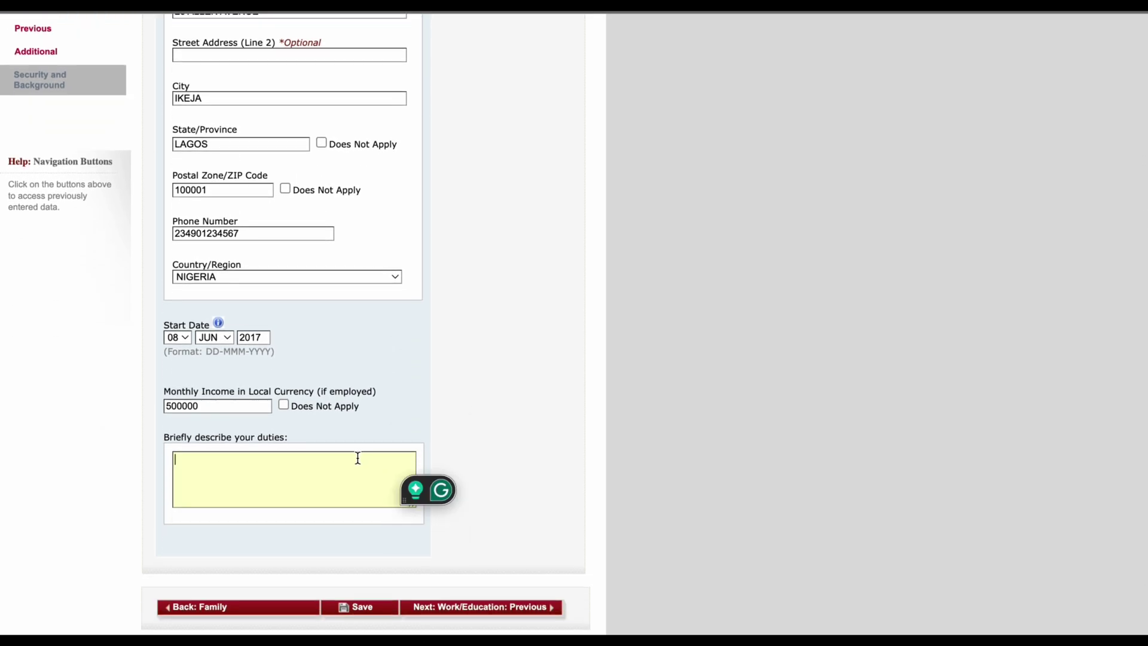
Step: Begin the duties text: 'I AM SOFTWARE ENGINEER, I PROVIDE SOFTWARE TECHNICAL SERVICES FOR MY ORGANIZATION'
{"action": "left_click", "coordinate": [358, 458]}
{"action": "type", "text": "I AM SO"}
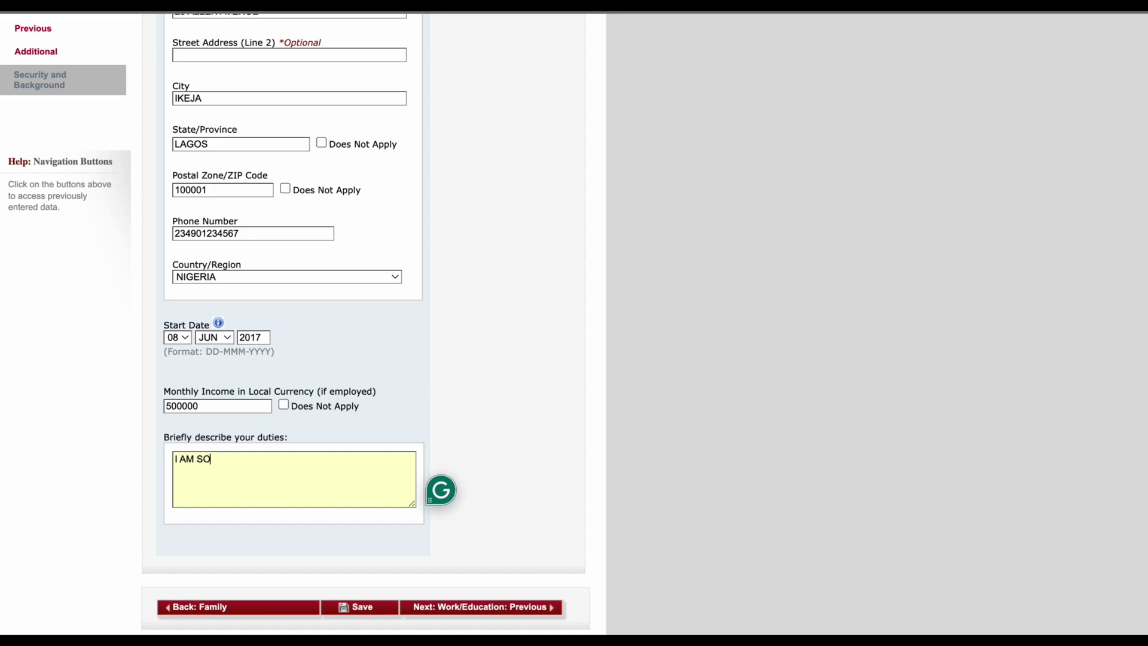
{"action": "type", "text": "FTWARE ENGINEER, "}
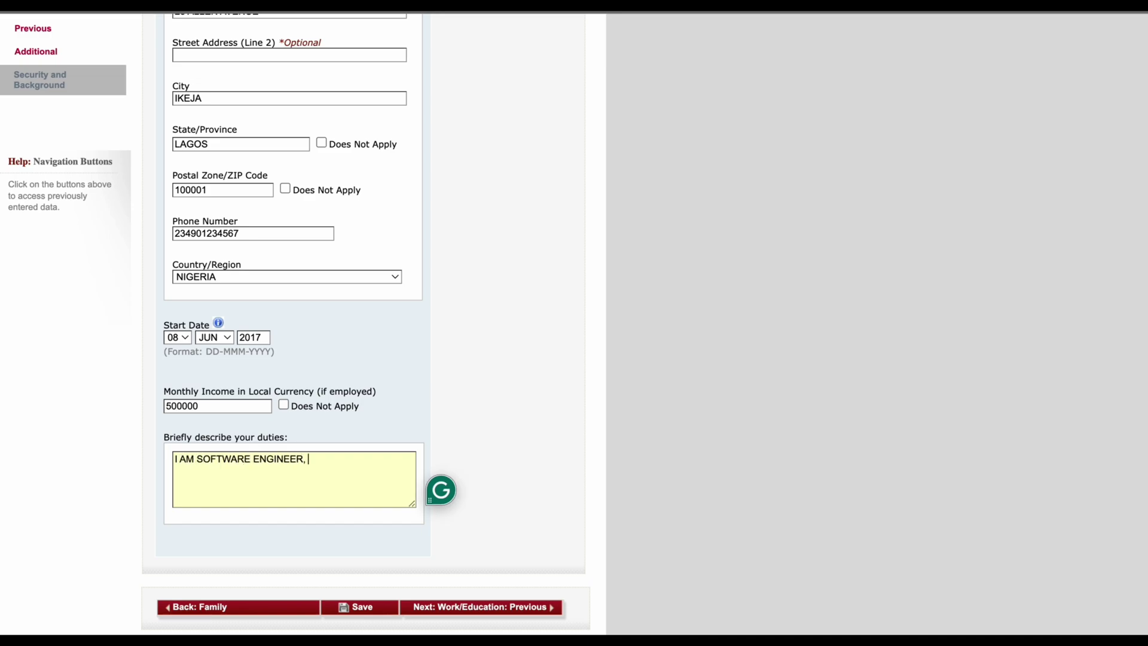
{"action": "type", "text": "I PROVIDE SOFTWARE TECH"}
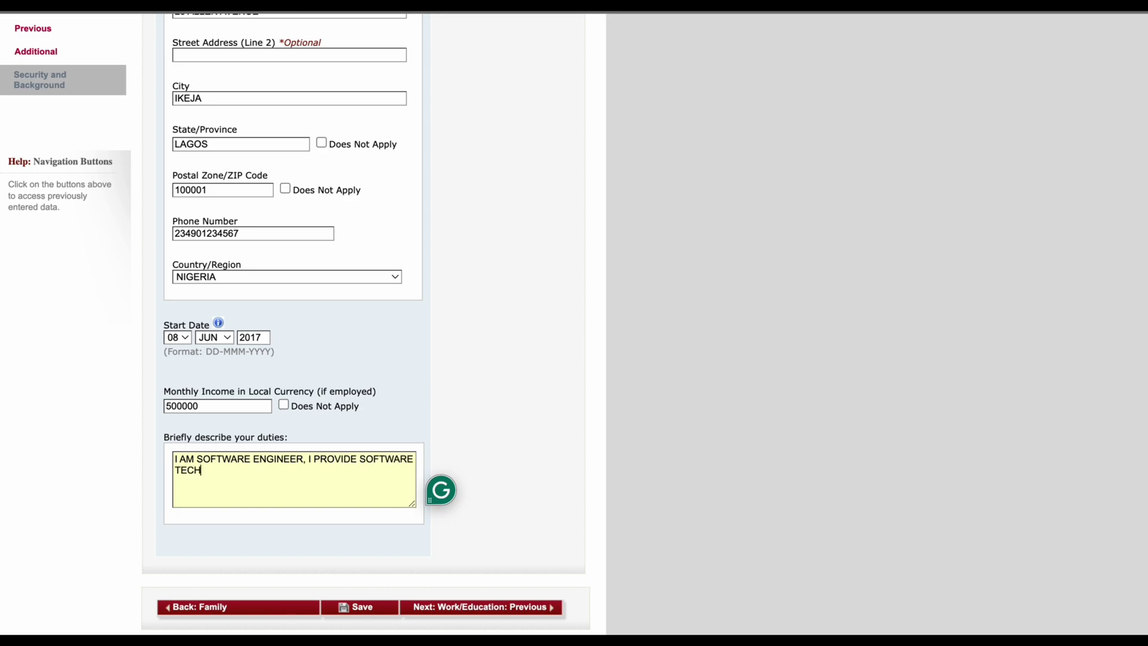
{"action": "type", "text": "NICAL SERVICES FRO"}
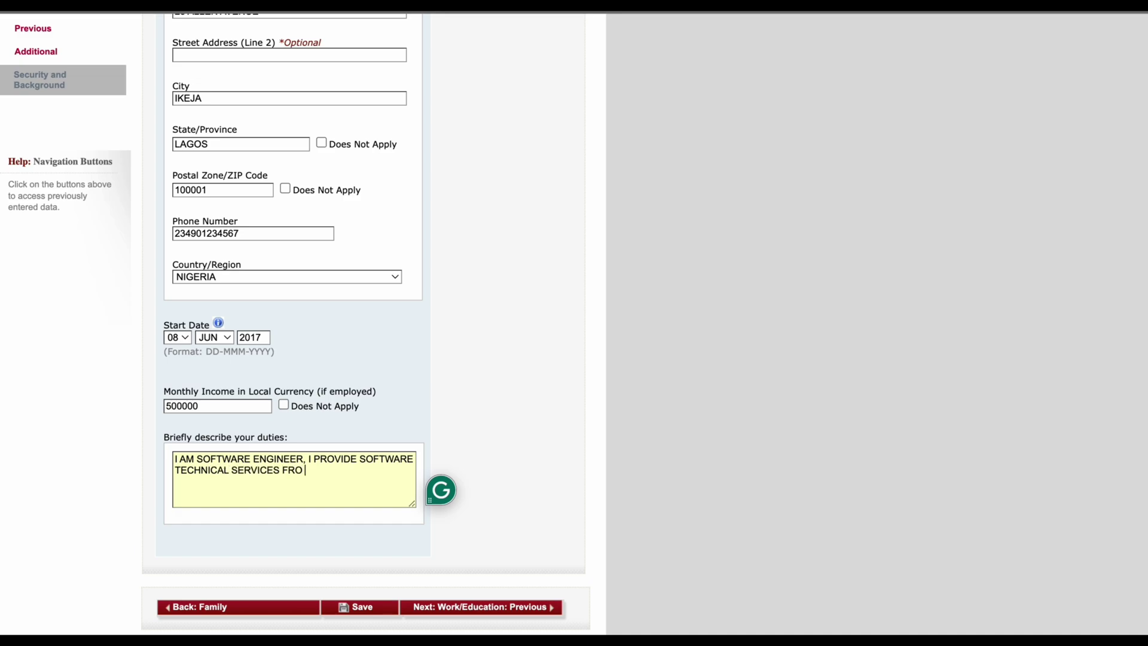
{"action": "key", "text": "BackSpace"}
{"action": "key", "text": "BackSpace"}
{"action": "type", "text": "OR MY ORGANIZATION,"}
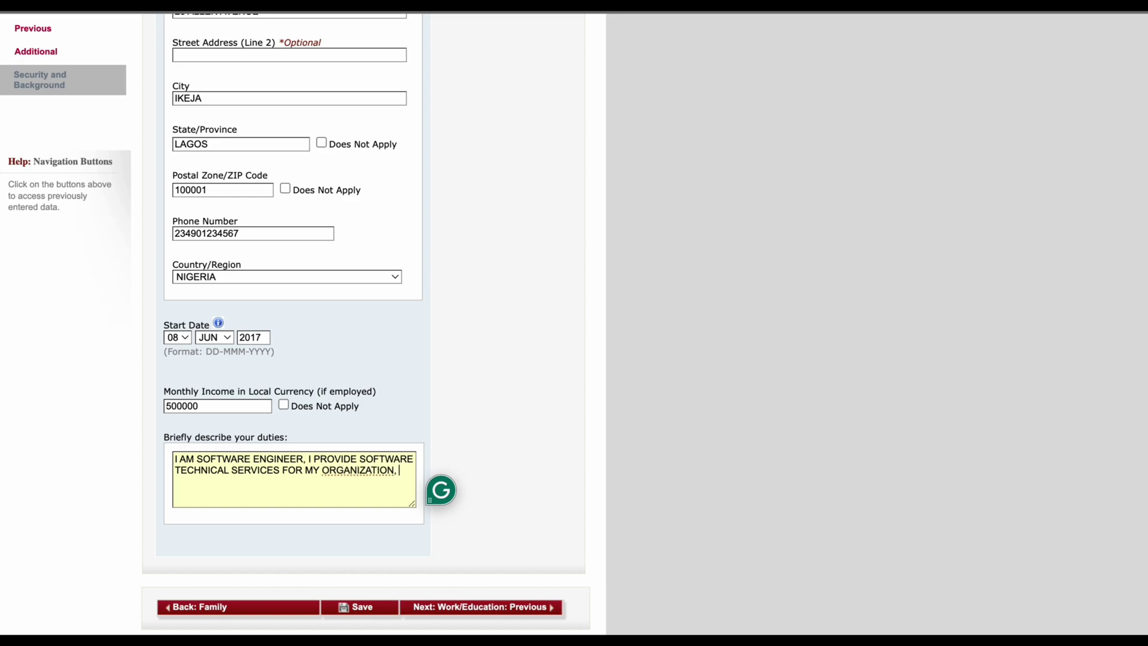
{"action": "type", "text": " I AM ALSO A TA"}
Step: Finish the duties with 'I AM ALSO A TEAM MANAGER WITH AT LEAST 25 TECHNICAL ENGINEERS UNDER MY MANAGEMENT.'
{"action": "key", "text": "BackSpace"}
{"action": "type", "text": "EAM MANAGER"}
{"action": "key", "text": "BackSpace"}
{"action": "key", "text": "BackSpace"}
{"action": "key", "text": "BackSpace"}
{"action": "type", "text": "AG"}
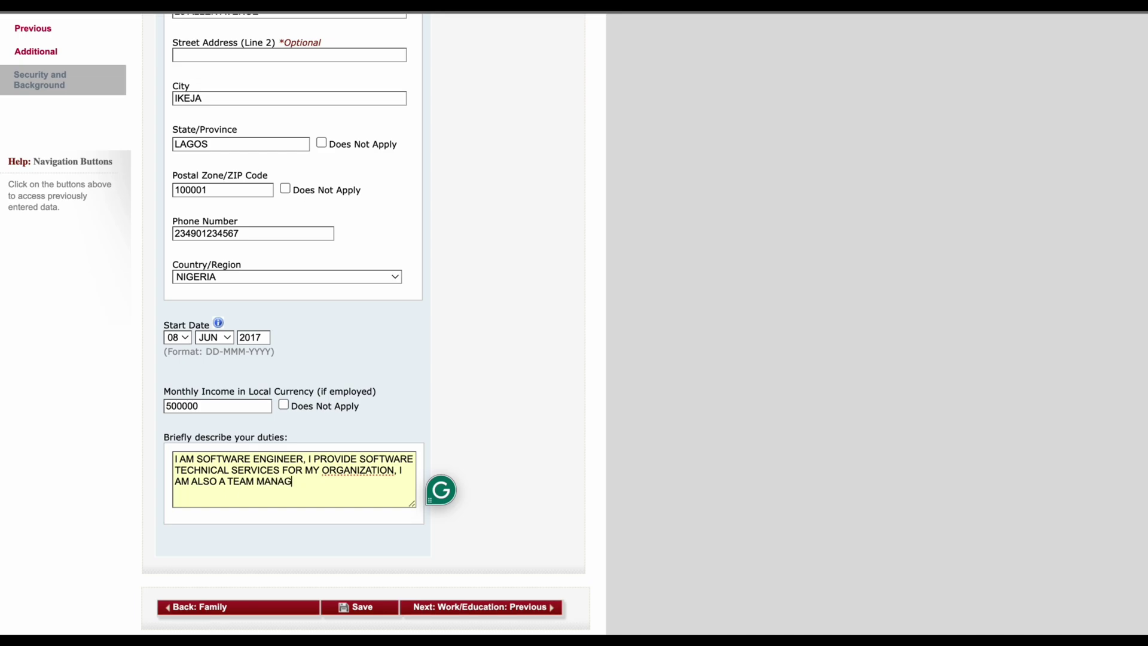
{"action": "type", "text": "ER WITH AT LEAST 25 TECHIO"}
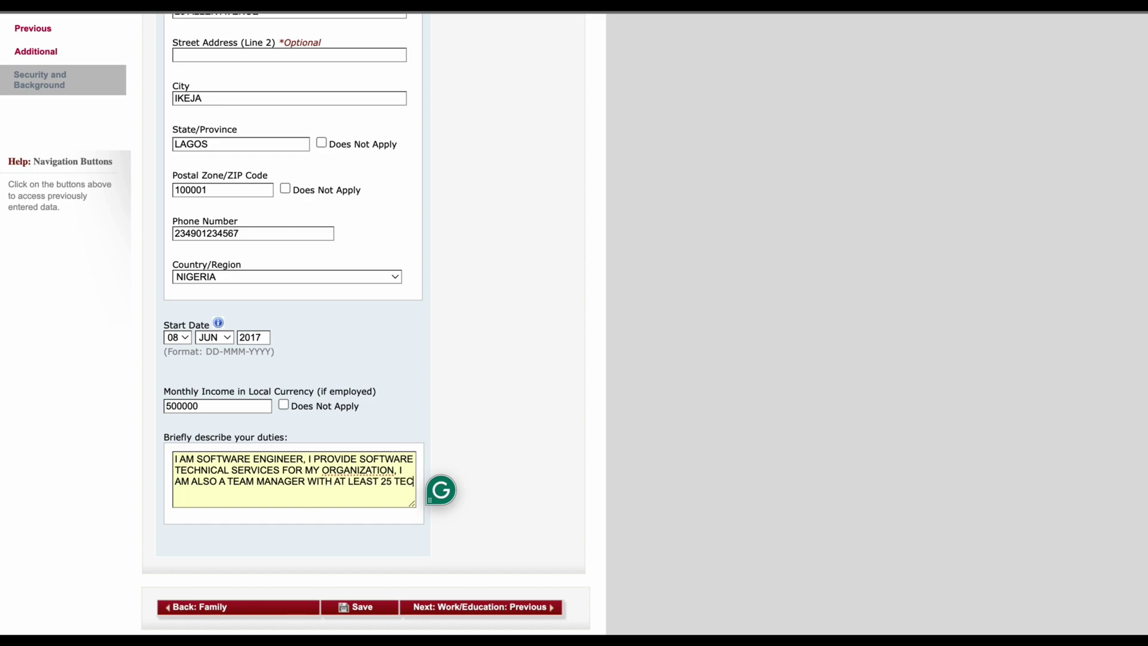
{"action": "key", "text": "BackSpace"}
{"action": "key", "text": "BackSpace"}
{"action": "type", "text": "NICL"}
{"action": "key", "text": "BackSpace"}
{"action": "type", "text": "AL. EN"}
{"action": "key", "text": "BackSpace"}
{"action": "key", "text": "BackSpace"}
{"action": "key", "text": "BackSpace"}
{"action": "key", "text": "BackSpace"}
{"action": "type", "text": "EN"}
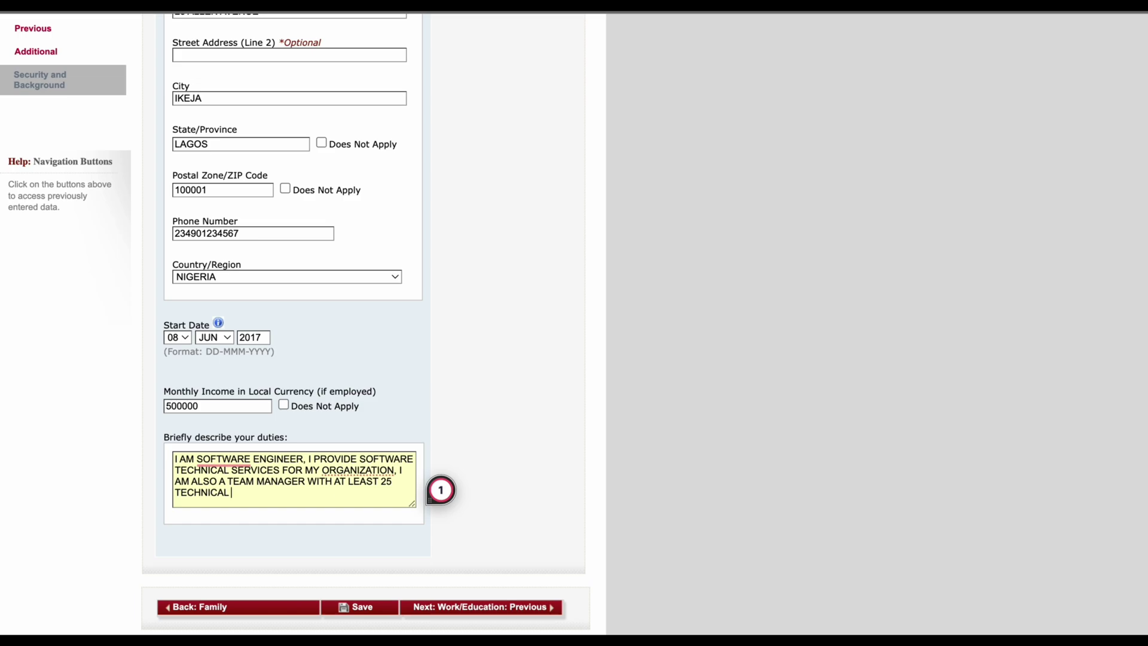
{"action": "type", "text": "GINEERS UNDER MY"}
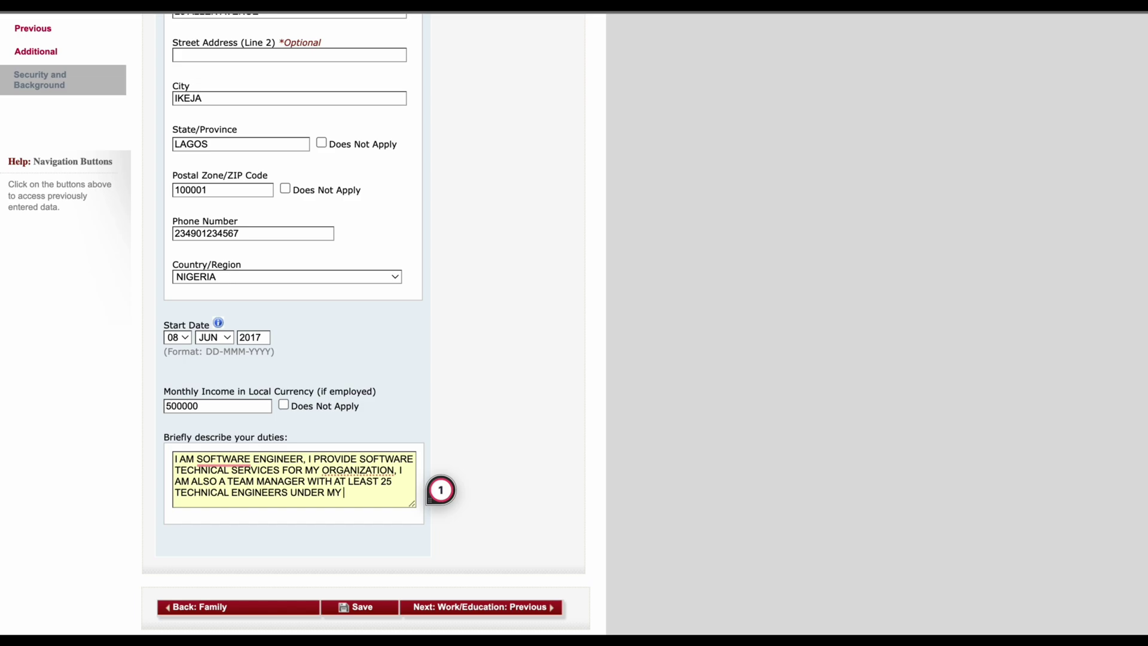
{"action": "type", "text": " MANAGEMEN"}
{"action": "key", "text": "BackSpace"}
{"action": "key", "text": "BackSpace"}
{"action": "type", "text": "ENT."}
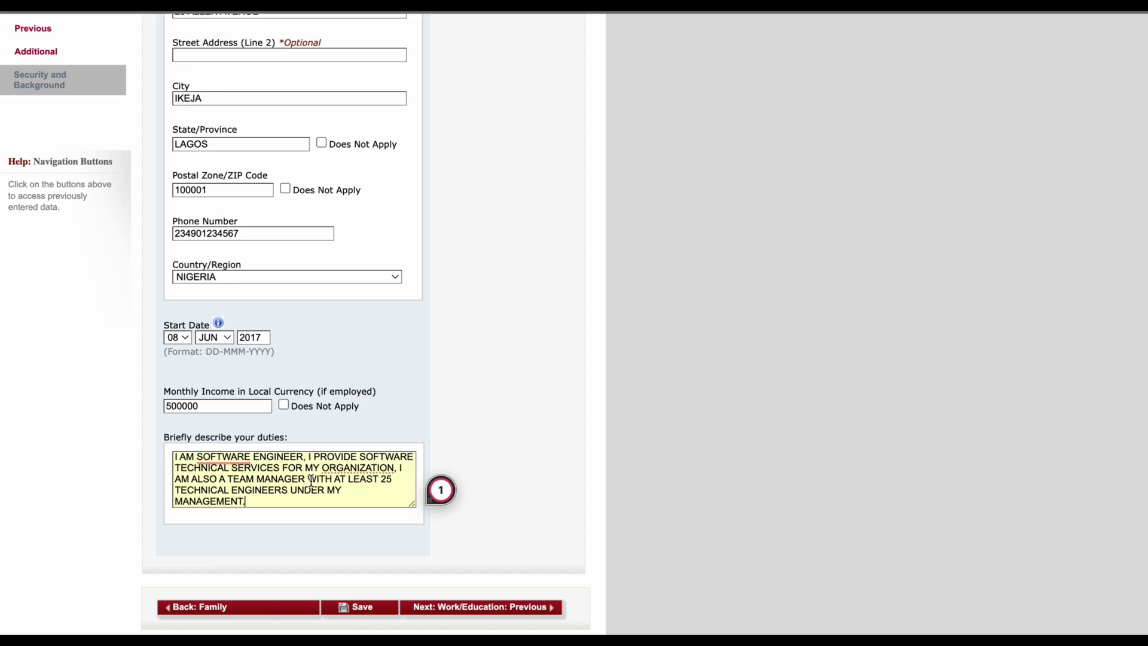
{"action": "scroll", "coordinate": [311, 481], "scroll_direction": "down", "scroll_amount": 1}
{"action": "scroll", "coordinate": [310, 479], "scroll_direction": "down", "scroll_amount": 3}
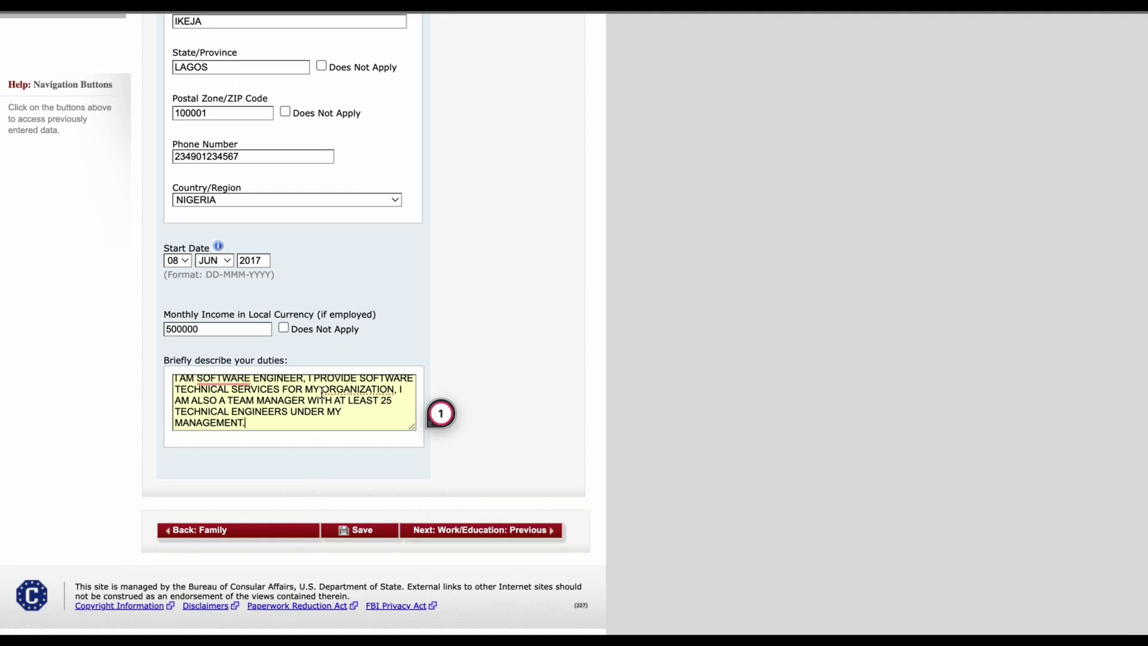
{"action": "scroll", "coordinate": [318, 407], "scroll_direction": "up", "scroll_amount": 1}
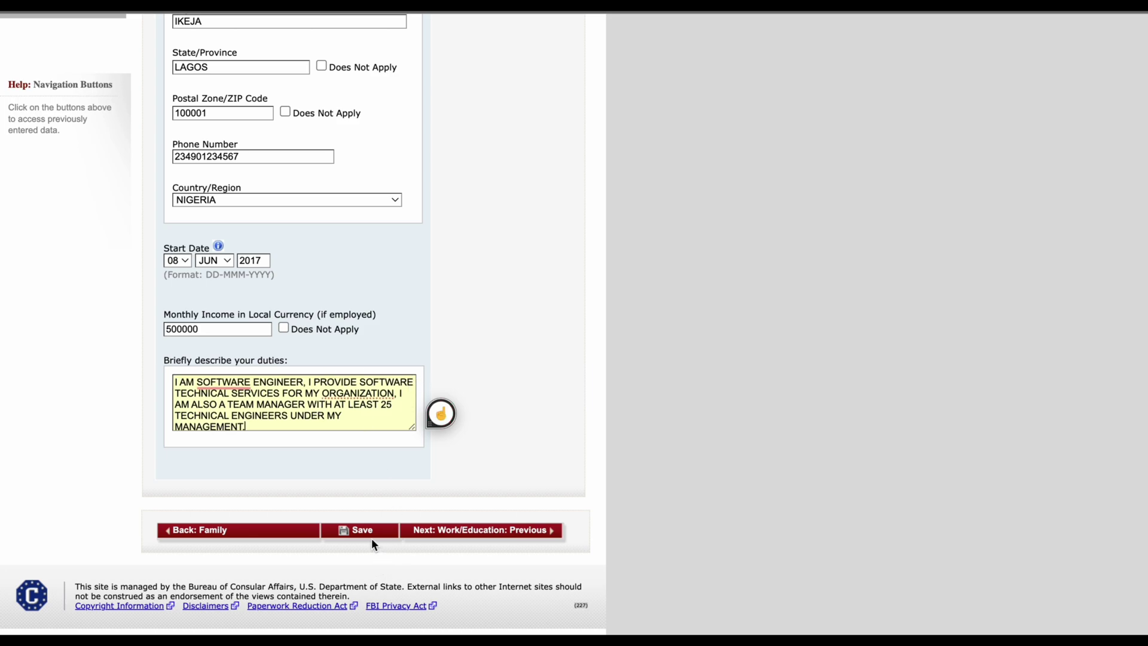
Step: Continue from the present work page to the Previous Work/Education page
{"action": "left_click", "coordinate": [531, 534]}
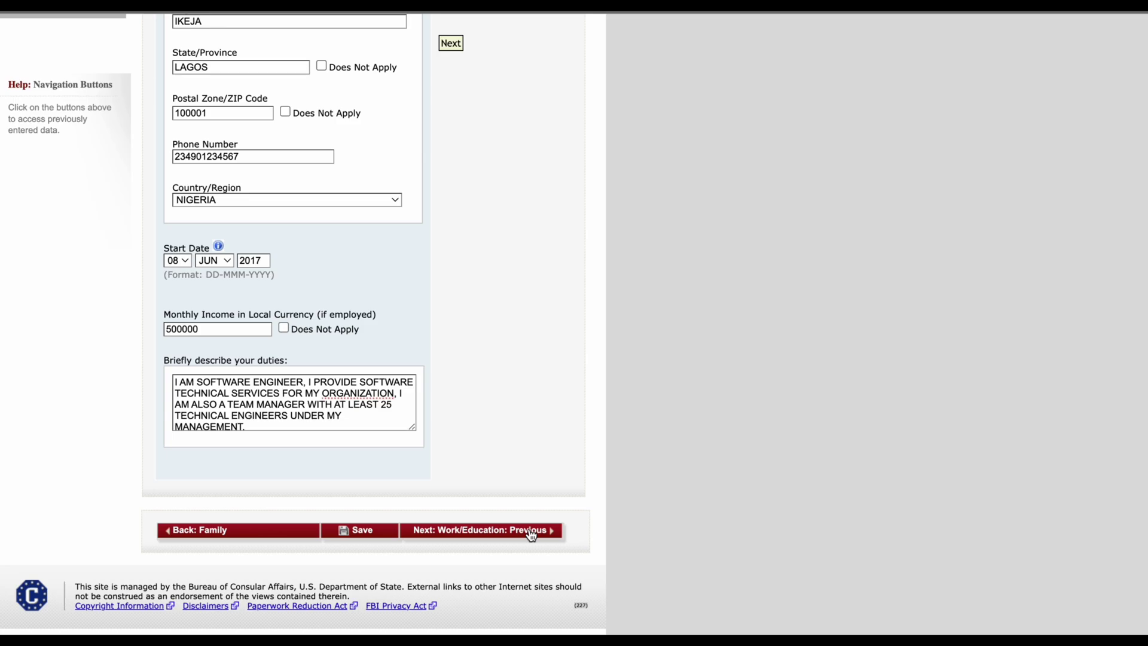
{"action": "left_click", "coordinate": [531, 530]}
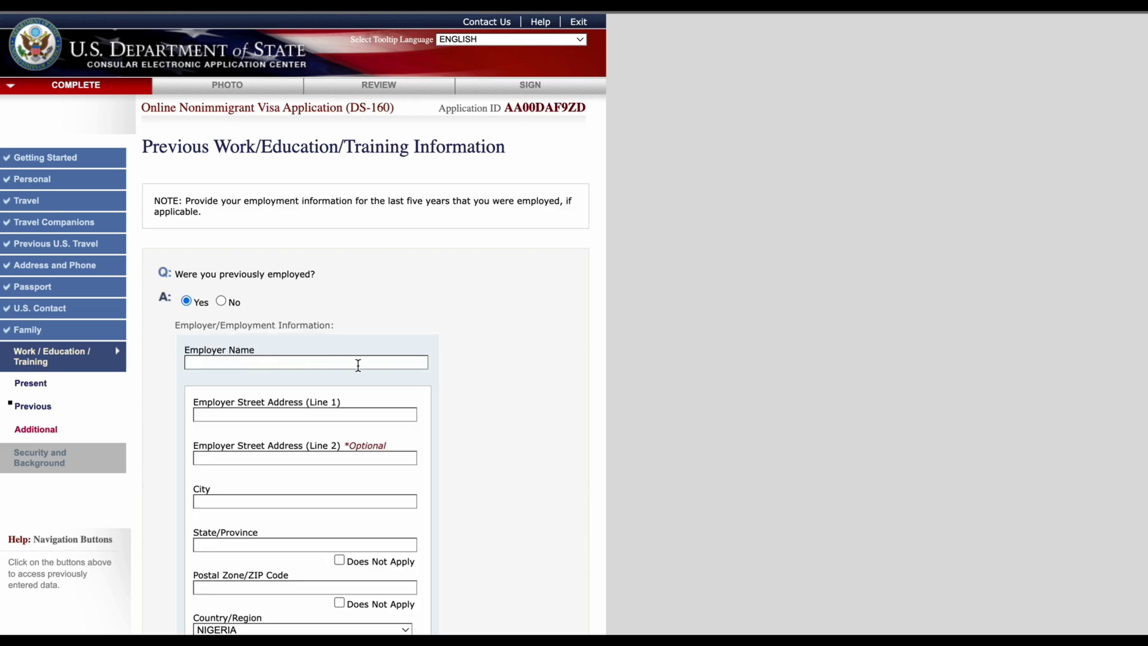
{"action": "scroll", "coordinate": [400, 388], "scroll_direction": "down", "scroll_amount": 3}
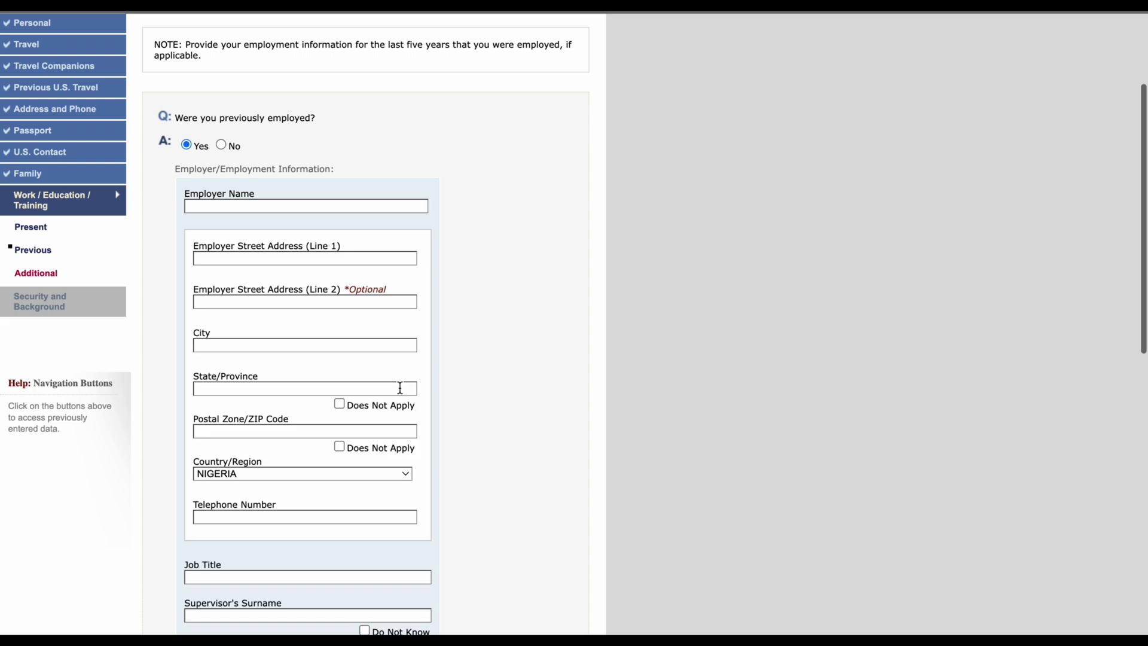
{"action": "scroll", "coordinate": [451, 474], "scroll_direction": "down", "scroll_amount": 3}
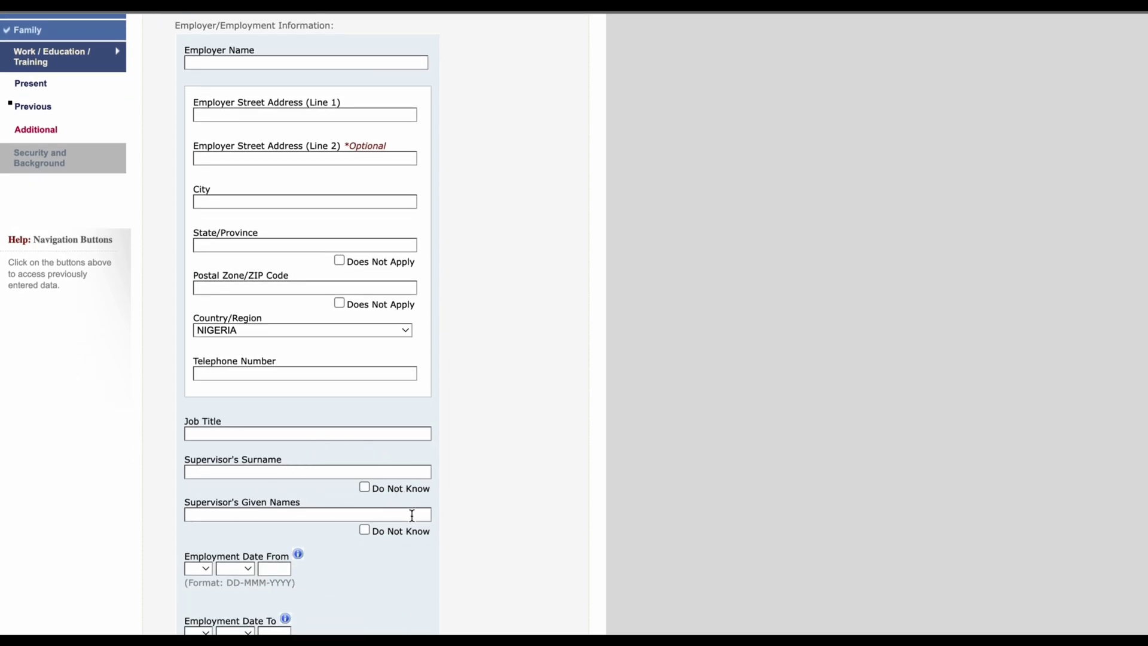
{"action": "scroll", "coordinate": [410, 515], "scroll_direction": "down", "scroll_amount": 2}
{"action": "scroll", "coordinate": [411, 516], "scroll_direction": "down", "scroll_amount": 2}
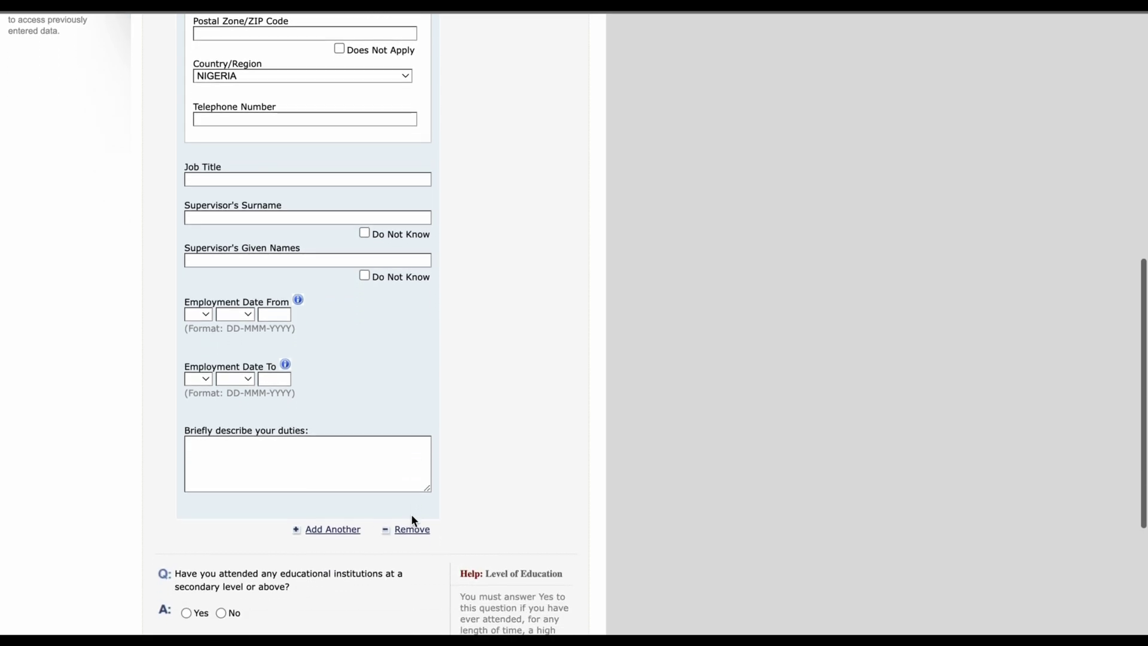
{"action": "scroll", "coordinate": [412, 520], "scroll_direction": "up", "scroll_amount": 9}
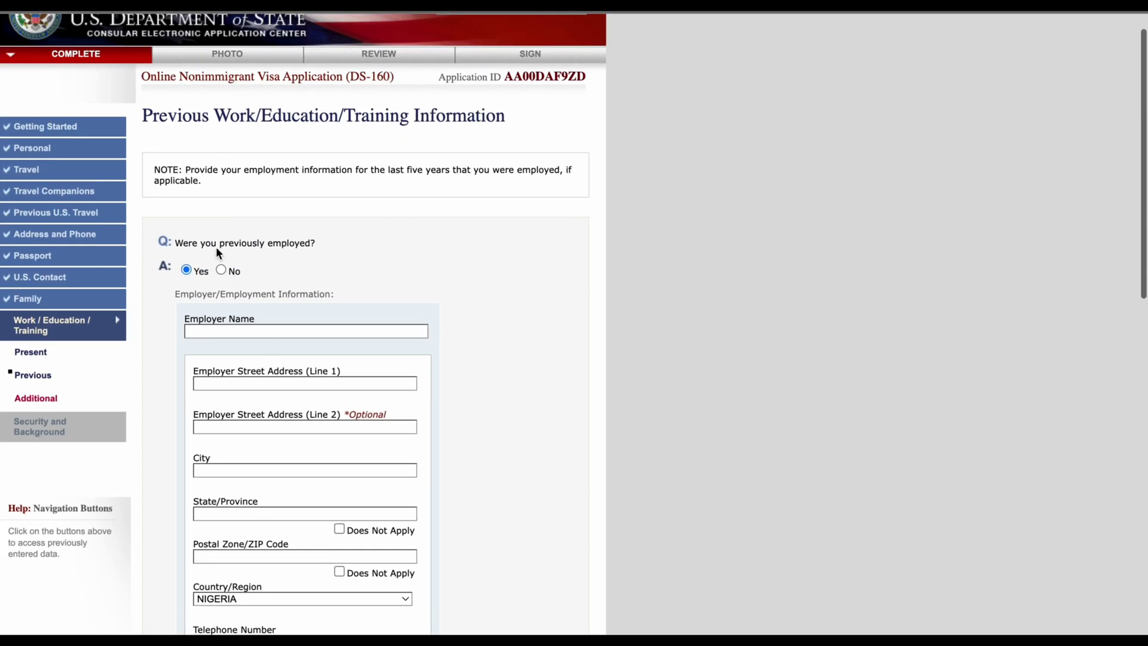
Step: Answer No to 'Were you previously employed?'
{"action": "left_click", "coordinate": [221, 270]}
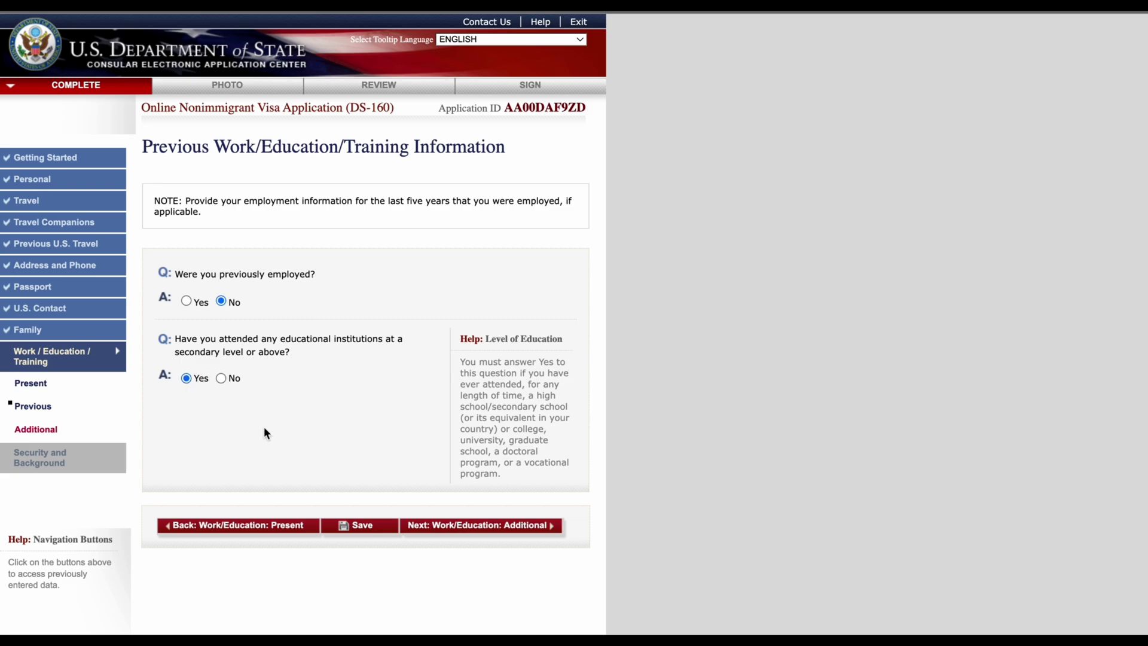
{"action": "scroll", "coordinate": [265, 429], "scroll_direction": "down", "scroll_amount": 1}
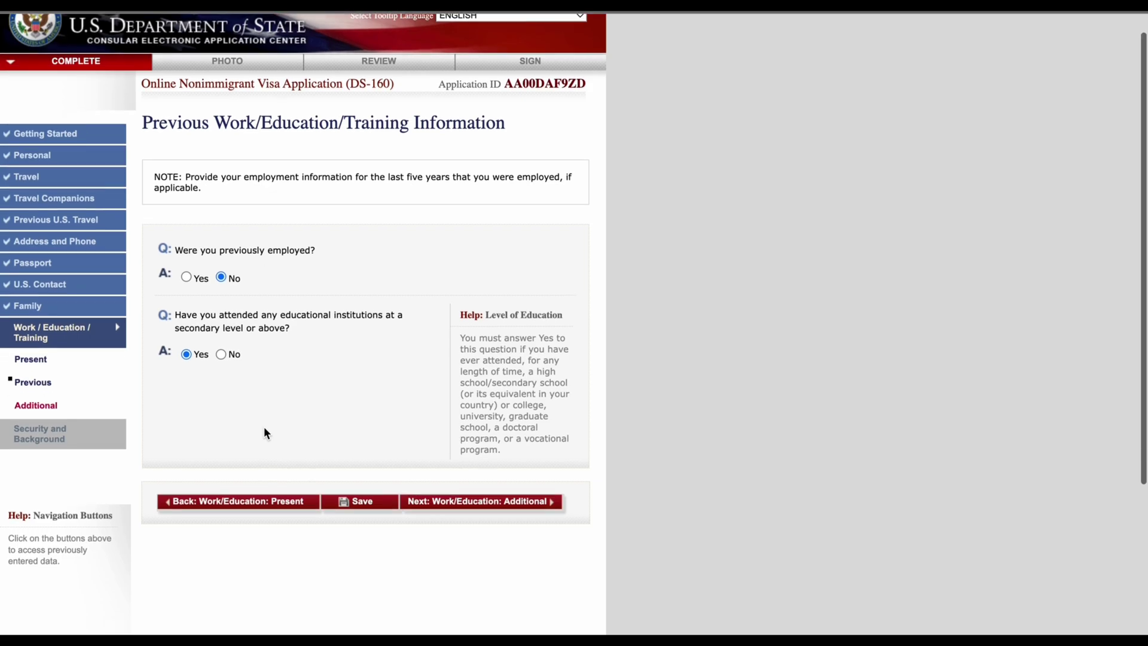
{"action": "scroll", "coordinate": [265, 428], "scroll_direction": "up", "scroll_amount": 1}
{"action": "scroll", "coordinate": [264, 426], "scroll_direction": "down", "scroll_amount": 4}
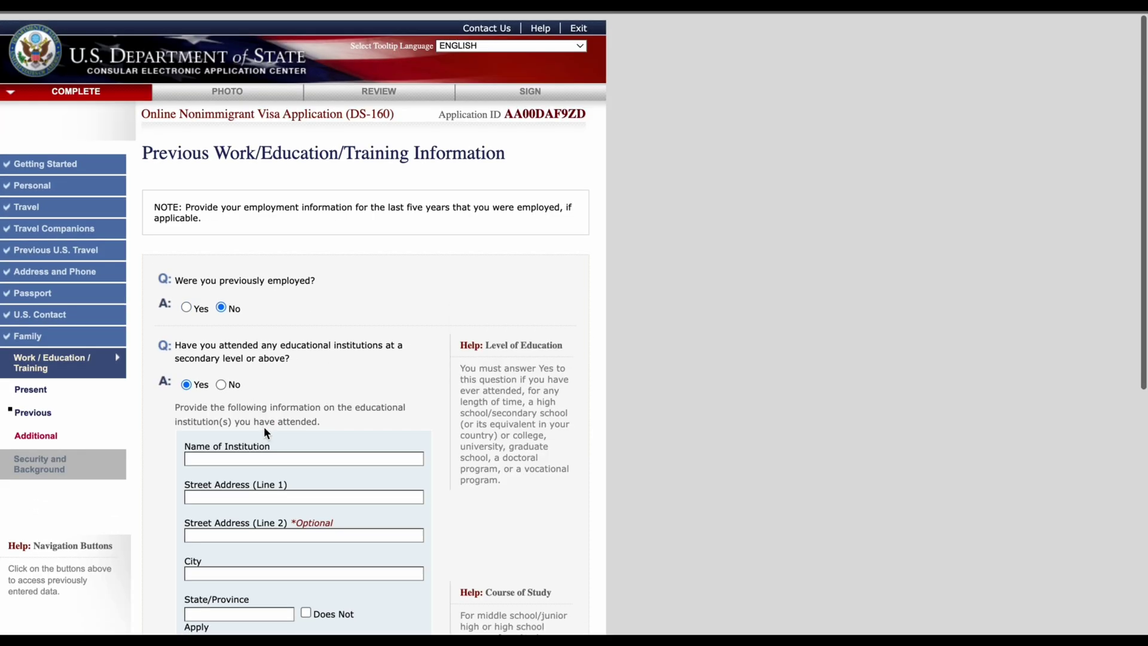
Step: Enter MADONNA UNIVERSITY as the name of the institution attended
{"action": "scroll", "coordinate": [264, 426], "scroll_direction": "down", "scroll_amount": 2}
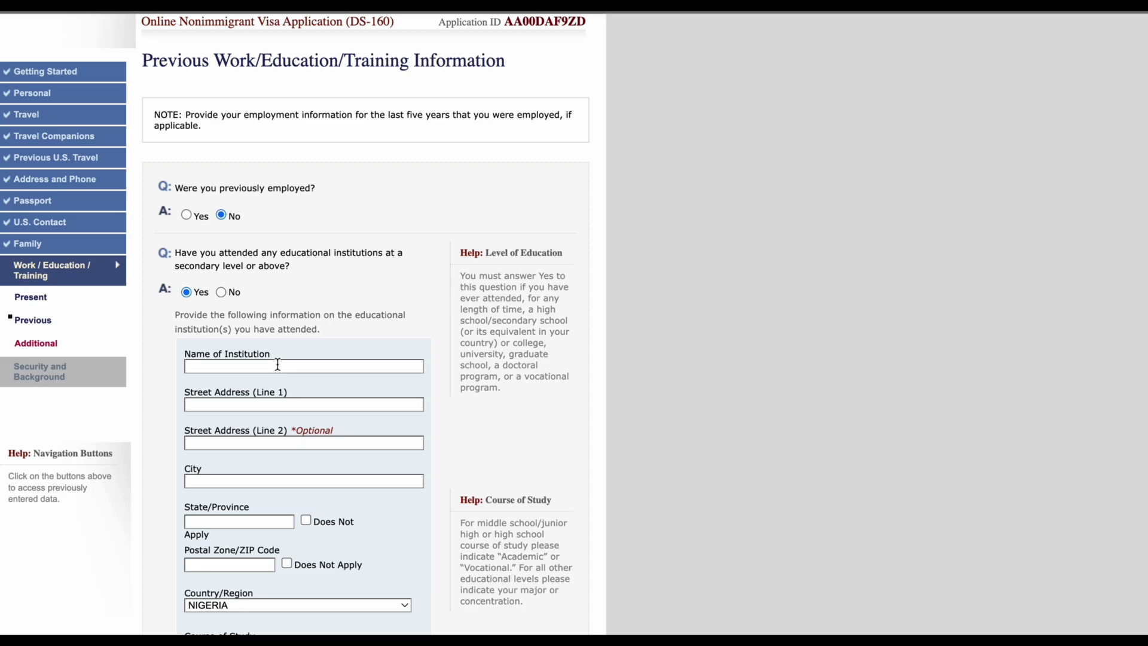
{"action": "left_click", "coordinate": [276, 366]}
{"action": "type", "text": "M"}
{"action": "key", "text": "BackSpace"}
{"action": "type", "text": "MADONNA UN"}
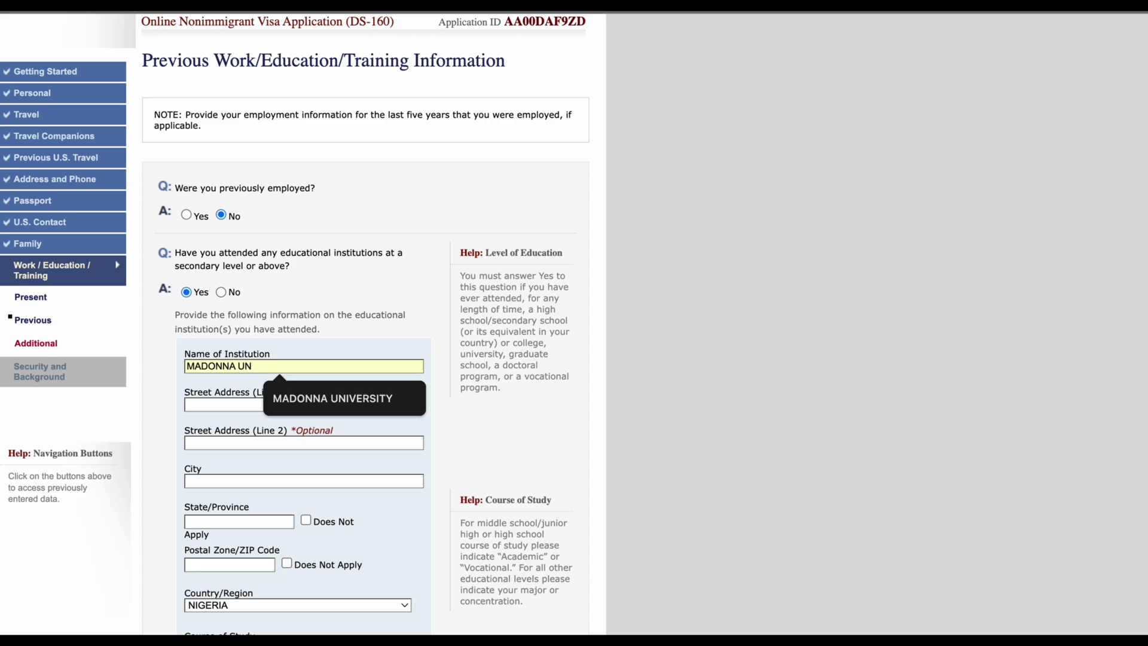
{"action": "type", "text": "IVERSITY"}
{"action": "left_click", "coordinate": [487, 450]}
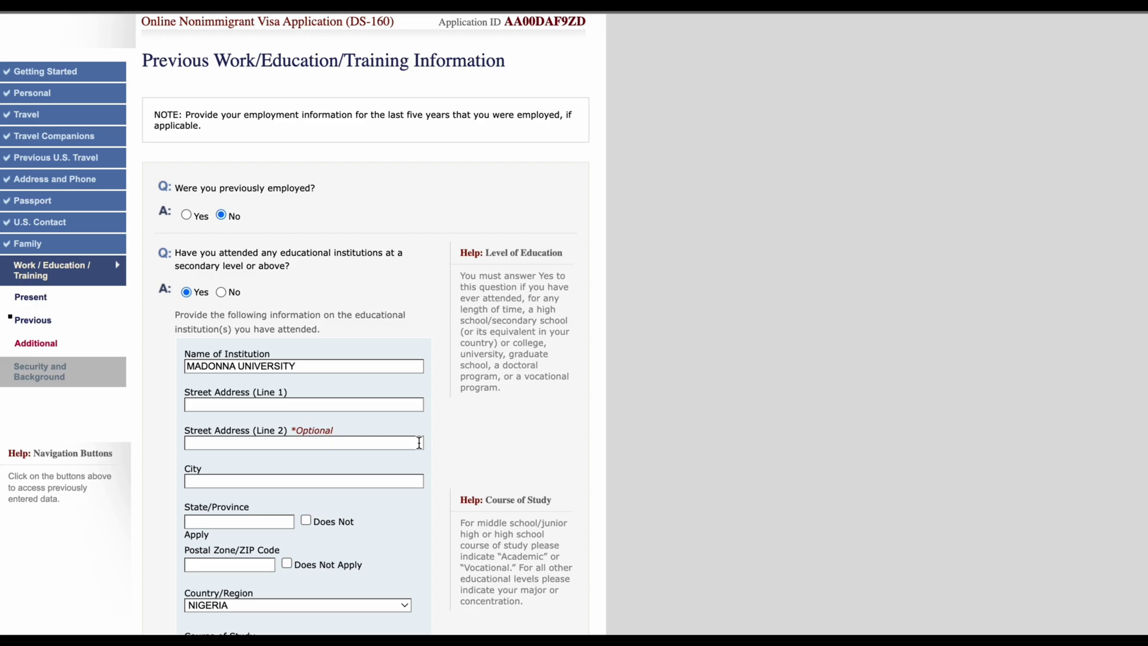
{"action": "scroll", "coordinate": [386, 442], "scroll_direction": "down", "scroll_amount": 2}
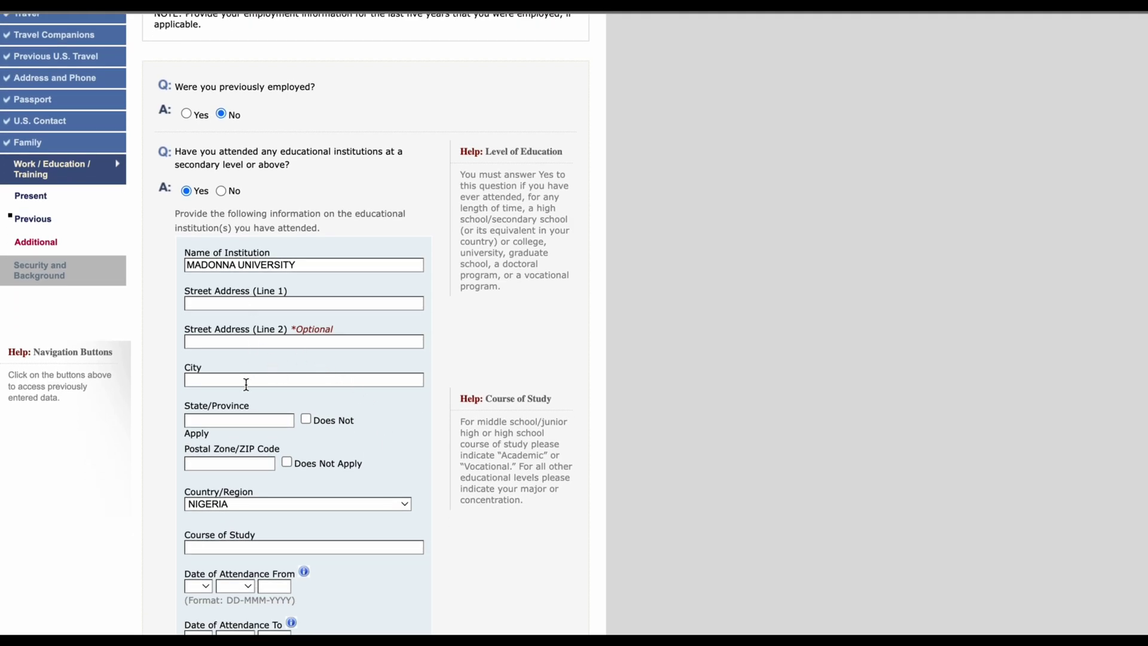
{"action": "scroll", "coordinate": [246, 384], "scroll_direction": "down", "scroll_amount": 1}
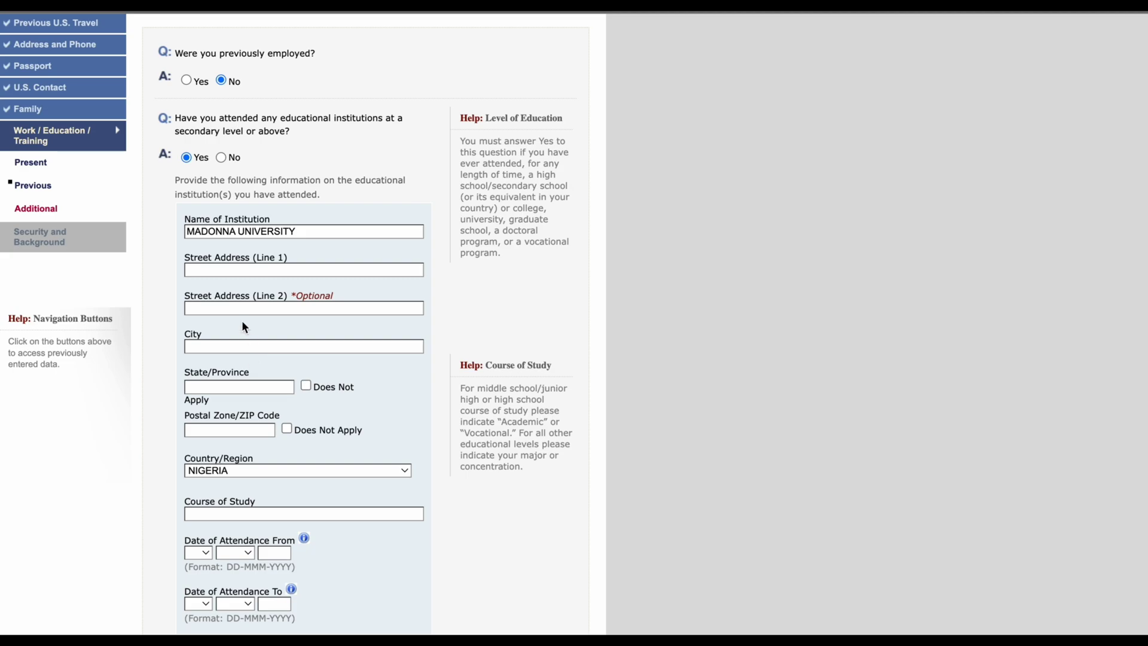
Step: Give the institution street address AKPUGO, city and state ENUGU, postal code 400100
{"action": "left_click", "coordinate": [231, 270]}
{"action": "type", "text": "AKP"}
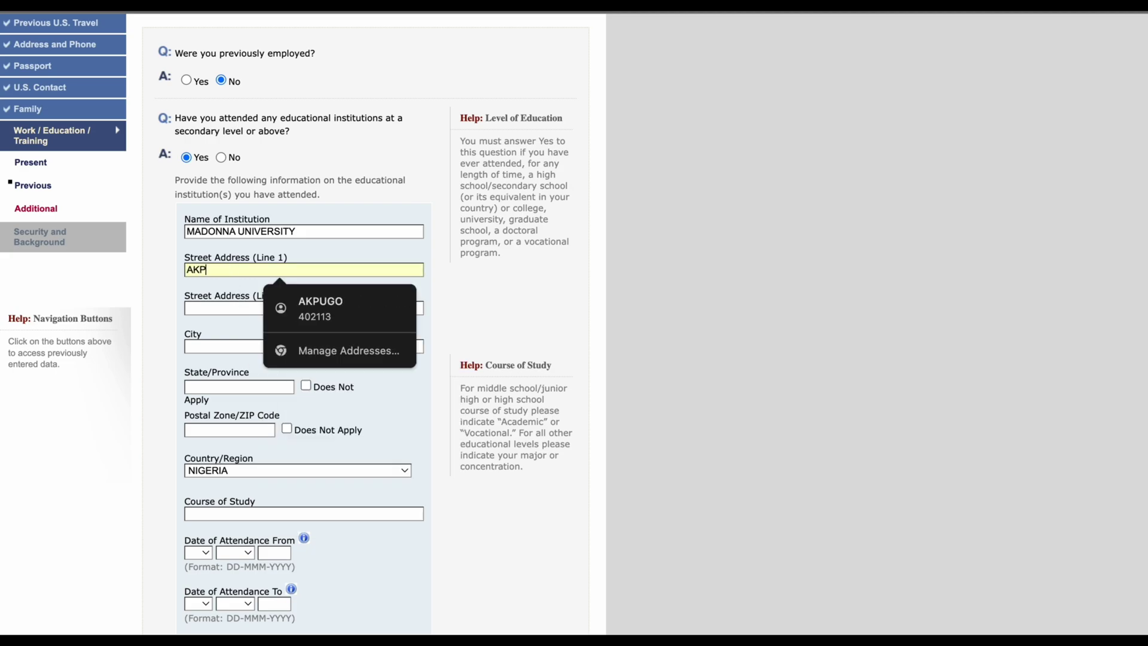
{"action": "type", "text": "UGO"}
{"action": "left_click", "coordinate": [221, 342]}
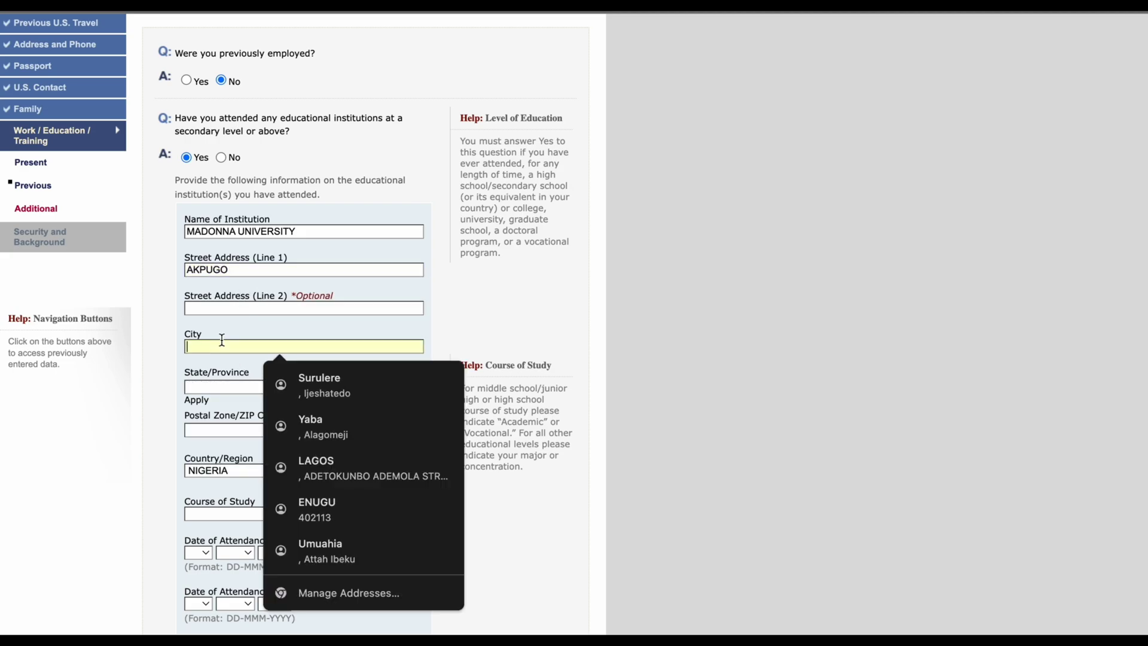
{"action": "type", "text": "EN"}
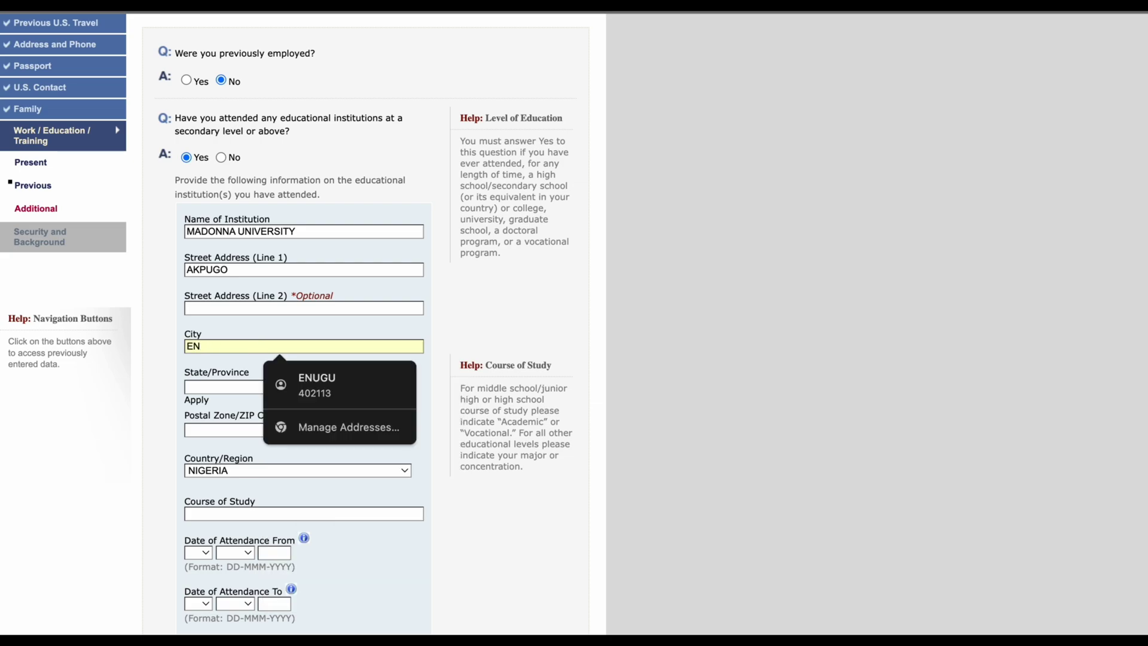
{"action": "type", "text": "UGU"}
{"action": "left_click", "coordinate": [213, 387]}
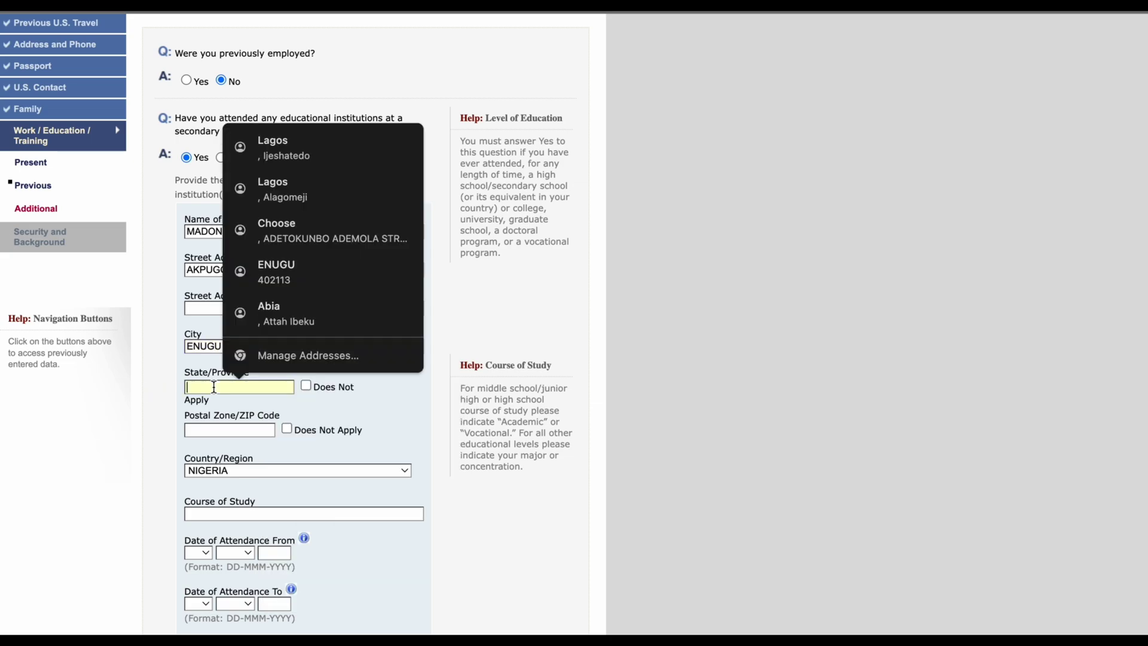
{"action": "type", "text": "ENUGU"}
{"action": "left_click", "coordinate": [165, 413]}
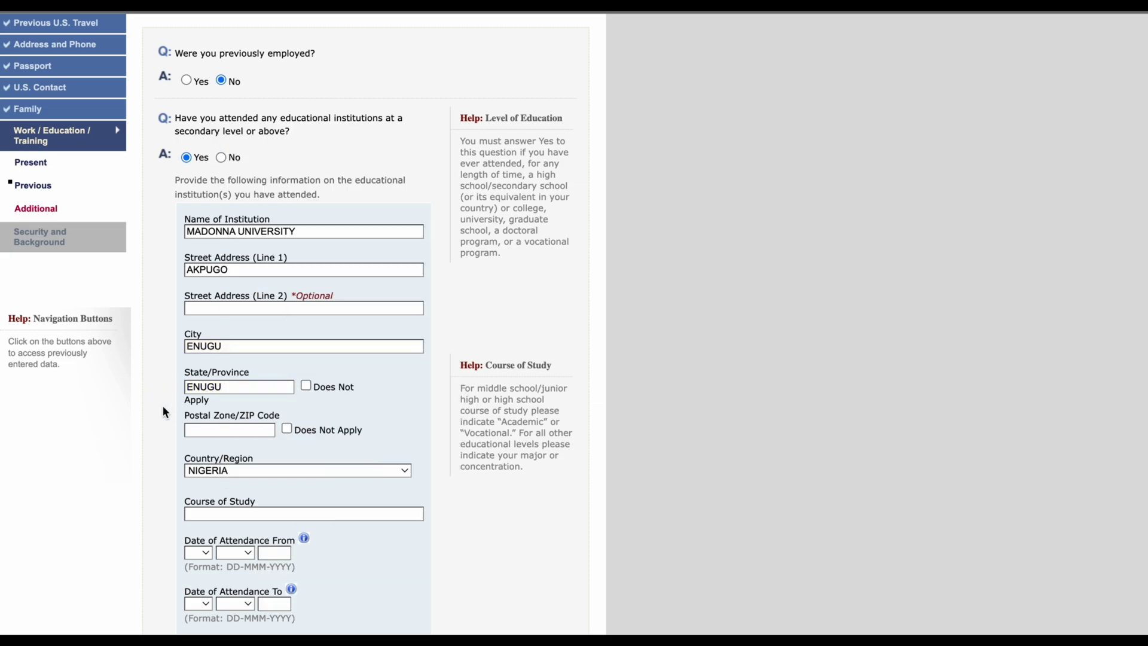
{"action": "left_click", "coordinate": [203, 430]}
{"action": "type", "text": "400100"}
{"action": "scroll", "coordinate": [422, 536], "scroll_direction": "down", "scroll_amount": 2}
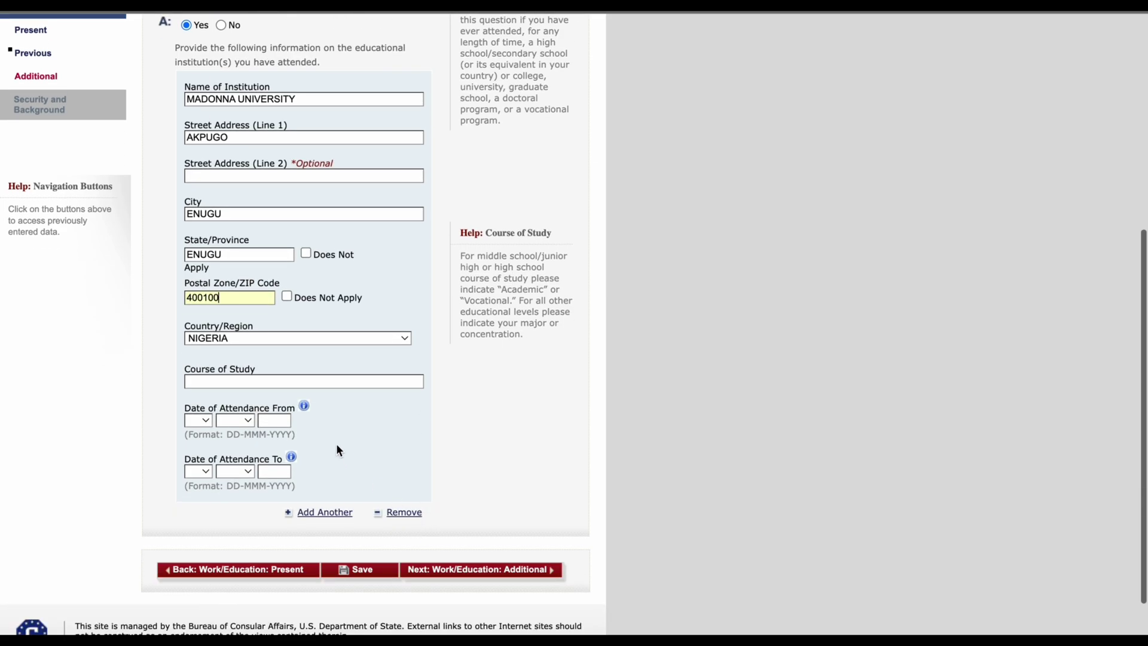
Step: Enter course of study CHEMICAL ENGINEERING and attendance start date 04 APR 2012
{"action": "left_click", "coordinate": [322, 381]}
{"action": "type", "text": "CHEMI"}
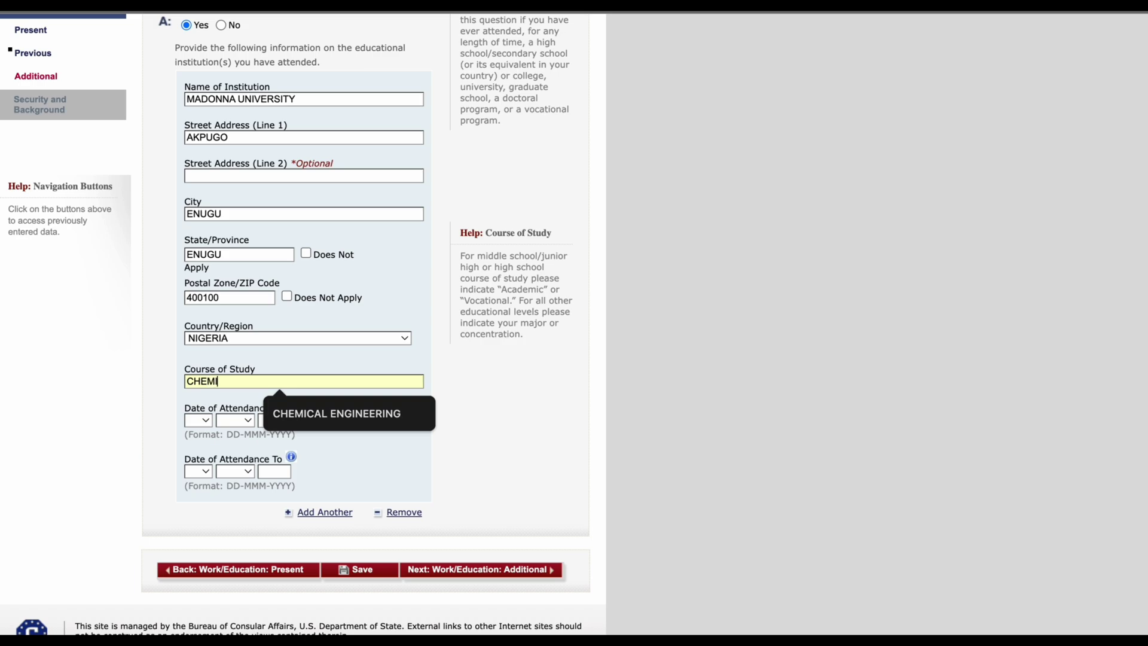
{"action": "type", "text": "CAL ENGINEERING"}
{"action": "left_click", "coordinate": [438, 484]}
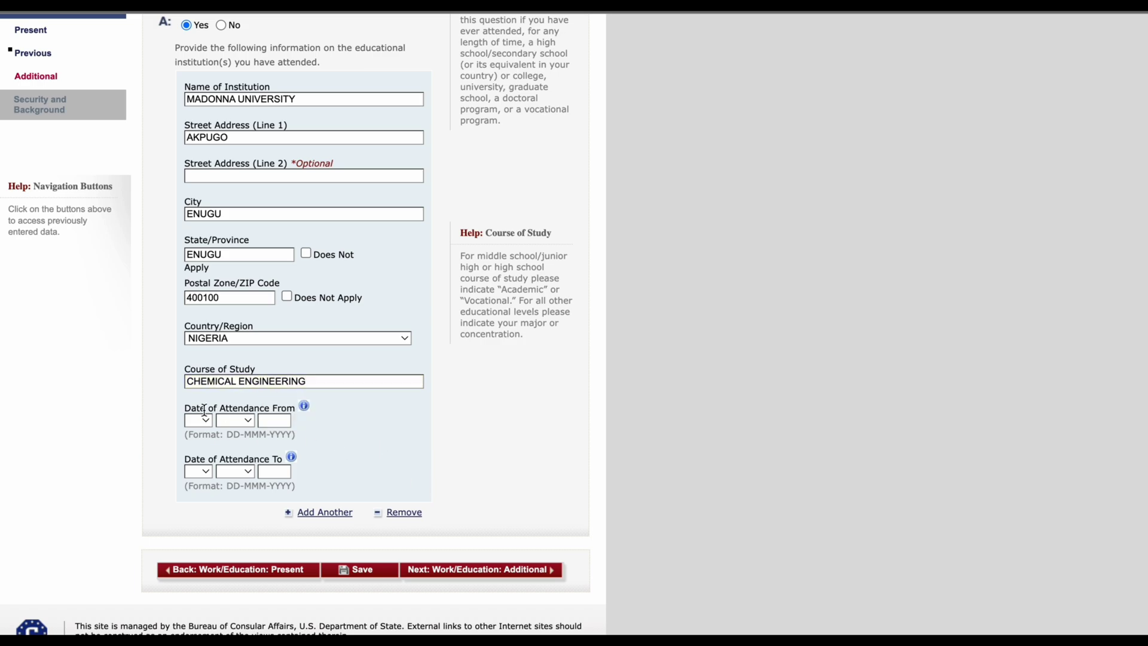
{"action": "left_click", "coordinate": [201, 422]}
{"action": "left_click", "coordinate": [202, 477]}
{"action": "left_click", "coordinate": [235, 421]}
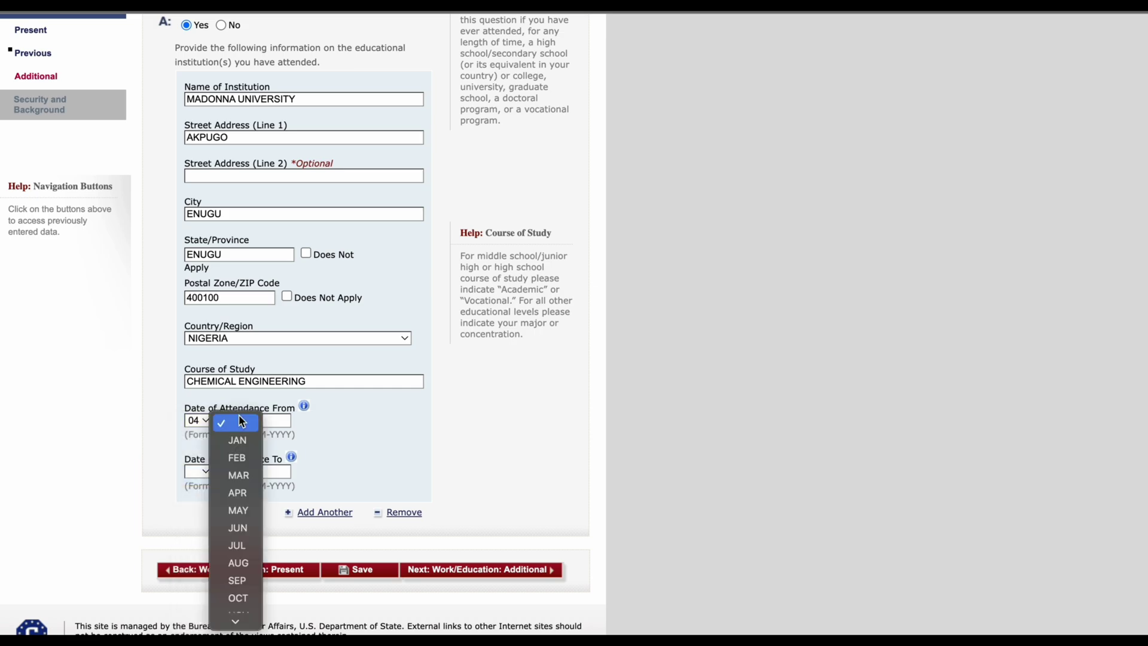
{"action": "left_click", "coordinate": [239, 493]}
{"action": "left_click", "coordinate": [270, 419]}
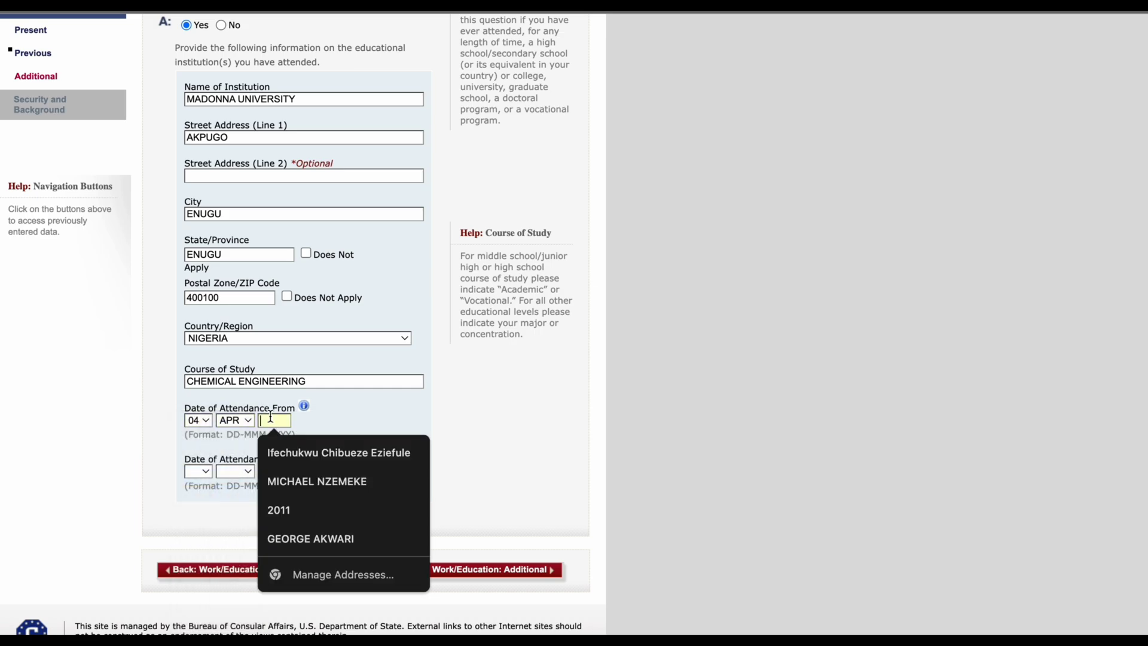
{"action": "type", "text": "2010"}
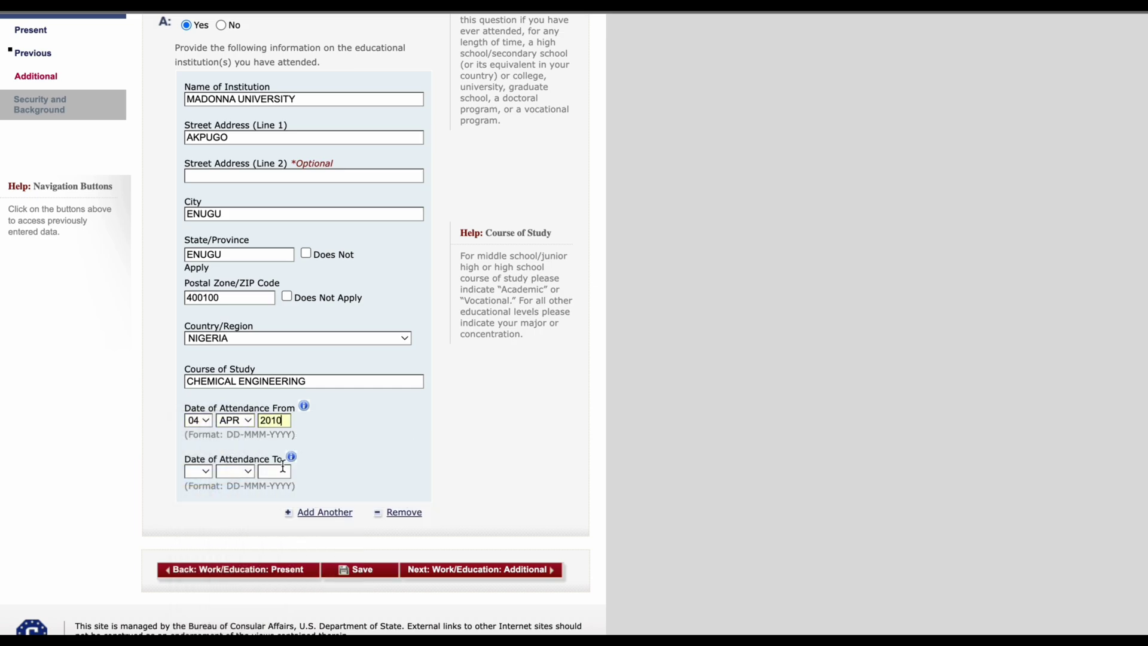
{"action": "left_click", "coordinate": [272, 473]}
{"action": "type", "text": "2014"}
{"action": "left_click", "coordinate": [285, 422]}
{"action": "key", "text": "BackSpace"}
{"action": "type", "text": "2"}
Step: Set the attendance end date to 04 AUG 2017
{"action": "left_click", "coordinate": [283, 472]}
{"action": "key", "text": "BackSpace"}
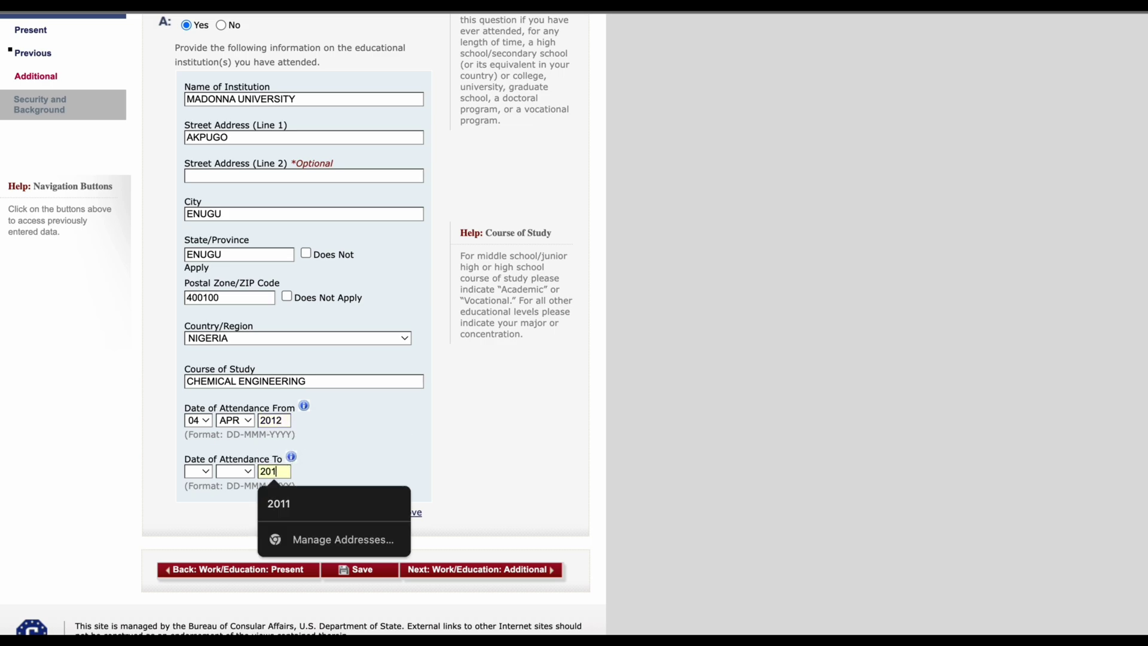
{"action": "type", "text": "8"}
{"action": "key", "text": "BackSpace"}
{"action": "type", "text": "7"}
{"action": "left_click", "coordinate": [228, 472]}
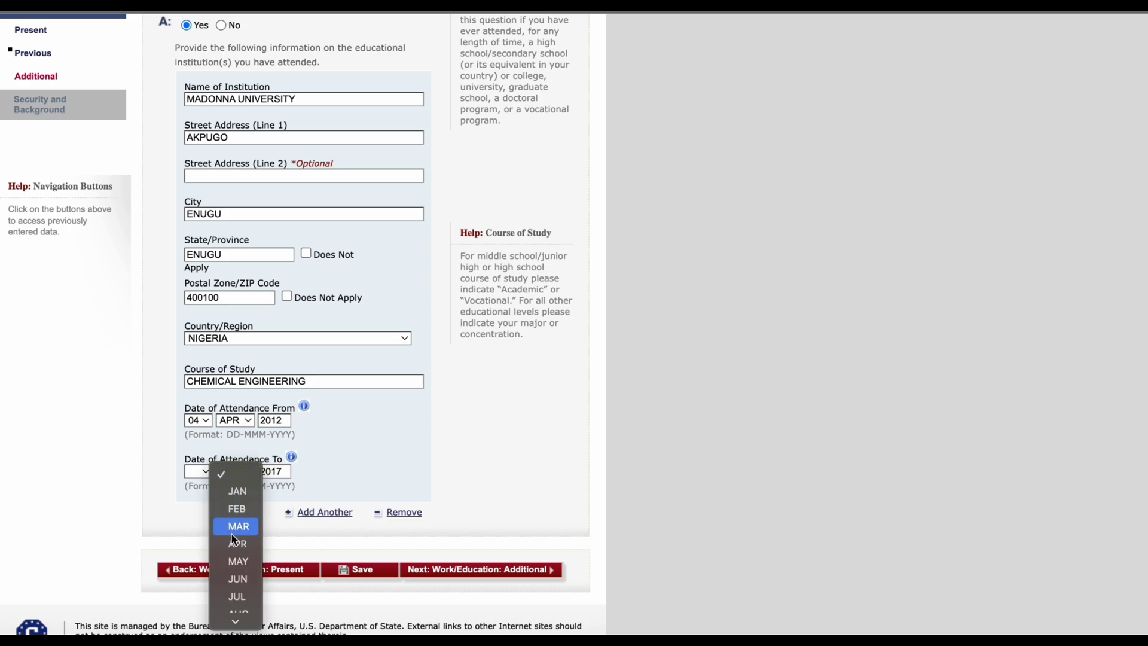
{"action": "left_click", "coordinate": [232, 522]}
{"action": "left_click", "coordinate": [198, 472]}
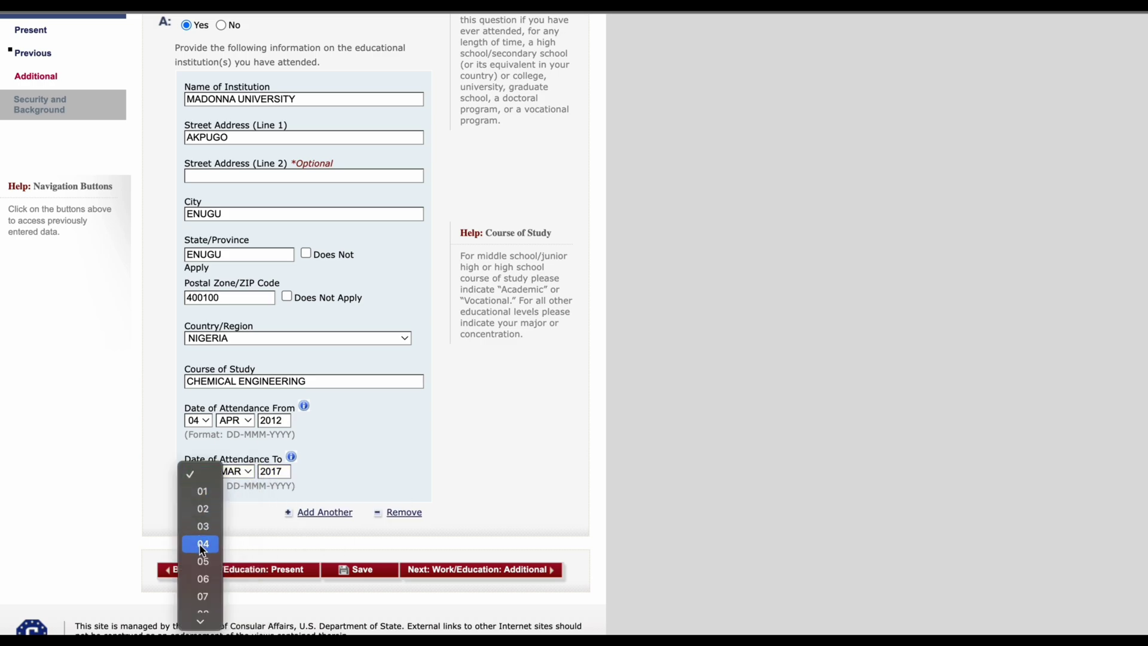
{"action": "left_click", "coordinate": [202, 545]}
{"action": "left_click", "coordinate": [242, 470]}
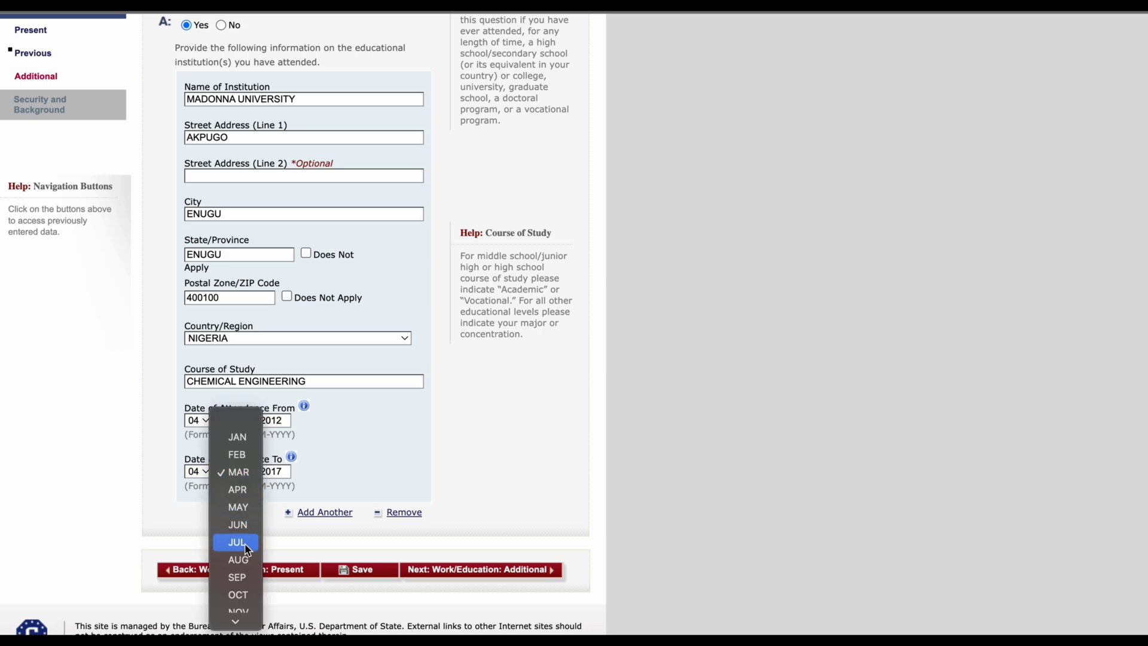
{"action": "left_click", "coordinate": [240, 559]}
Step: Continue to the Additional Work/Education/Training Information page
{"action": "scroll", "coordinate": [387, 416], "scroll_direction": "up", "scroll_amount": 5}
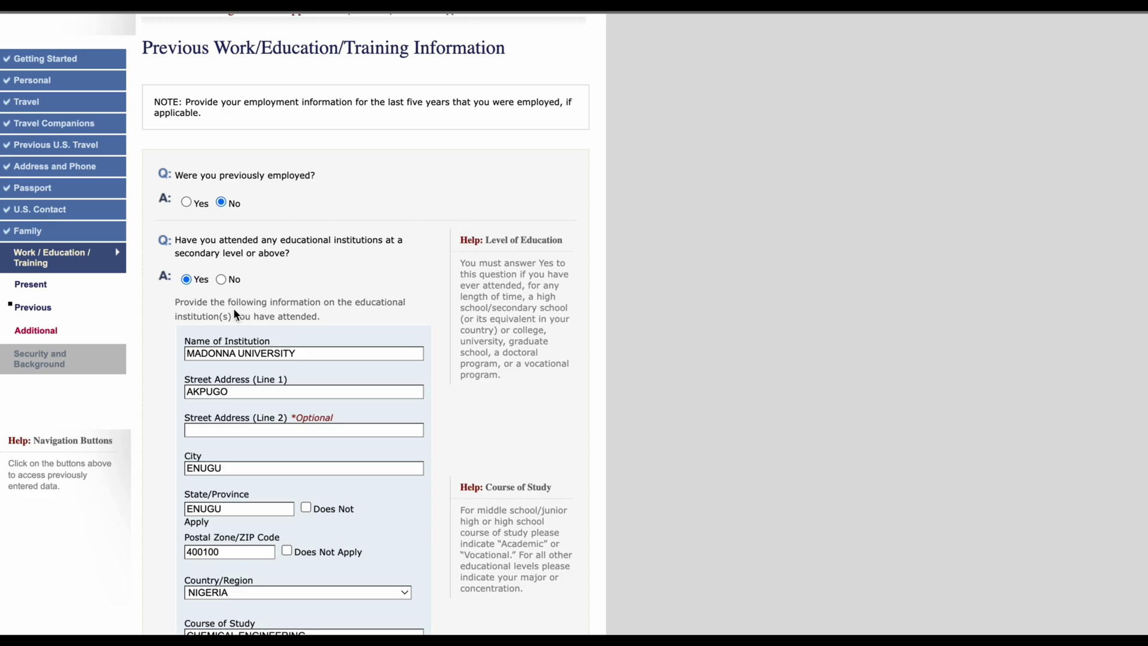
{"action": "scroll", "coordinate": [255, 393], "scroll_direction": "down", "scroll_amount": 3}
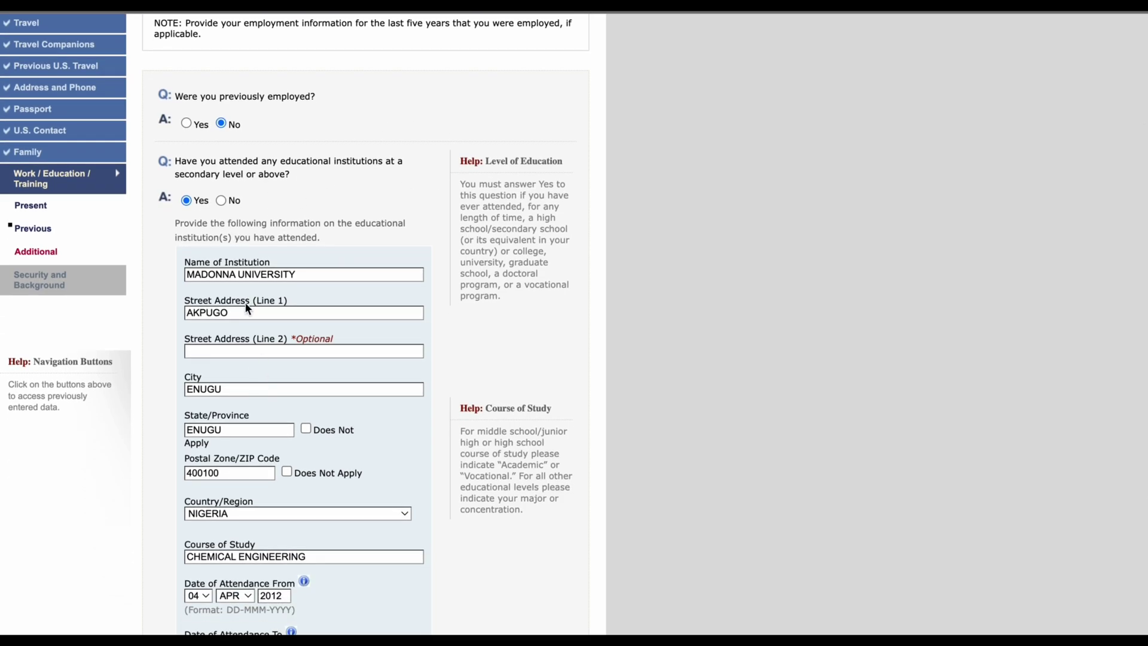
{"action": "scroll", "coordinate": [246, 308], "scroll_direction": "down", "scroll_amount": 2}
{"action": "scroll", "coordinate": [238, 289], "scroll_direction": "down", "scroll_amount": 2}
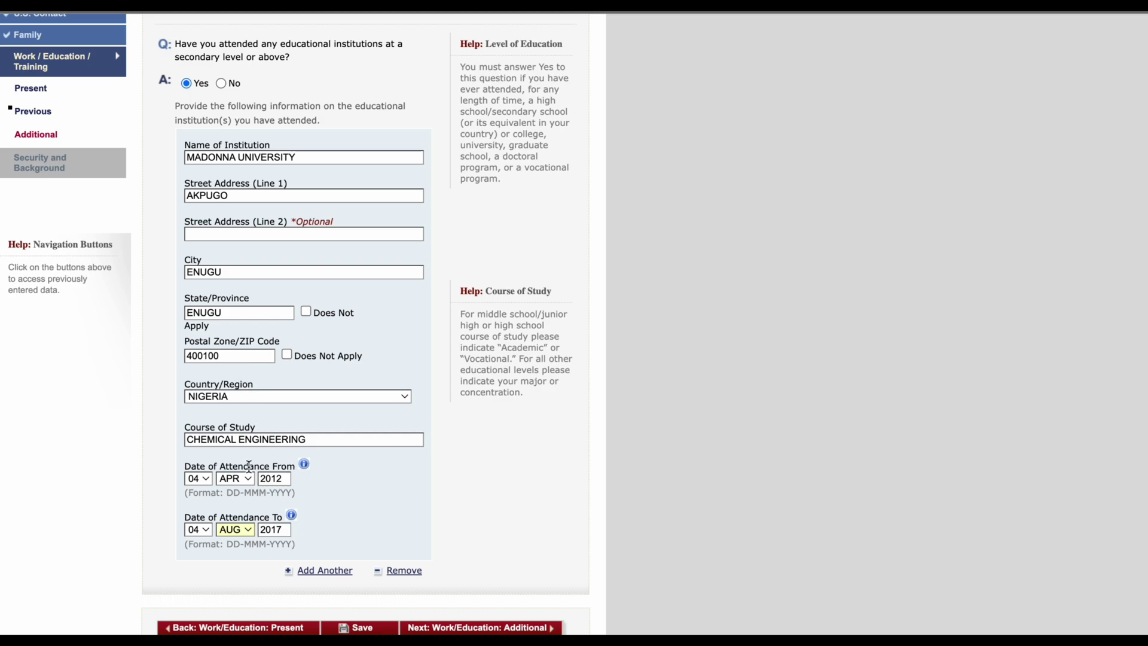
{"action": "scroll", "coordinate": [343, 511], "scroll_direction": "down", "scroll_amount": 2}
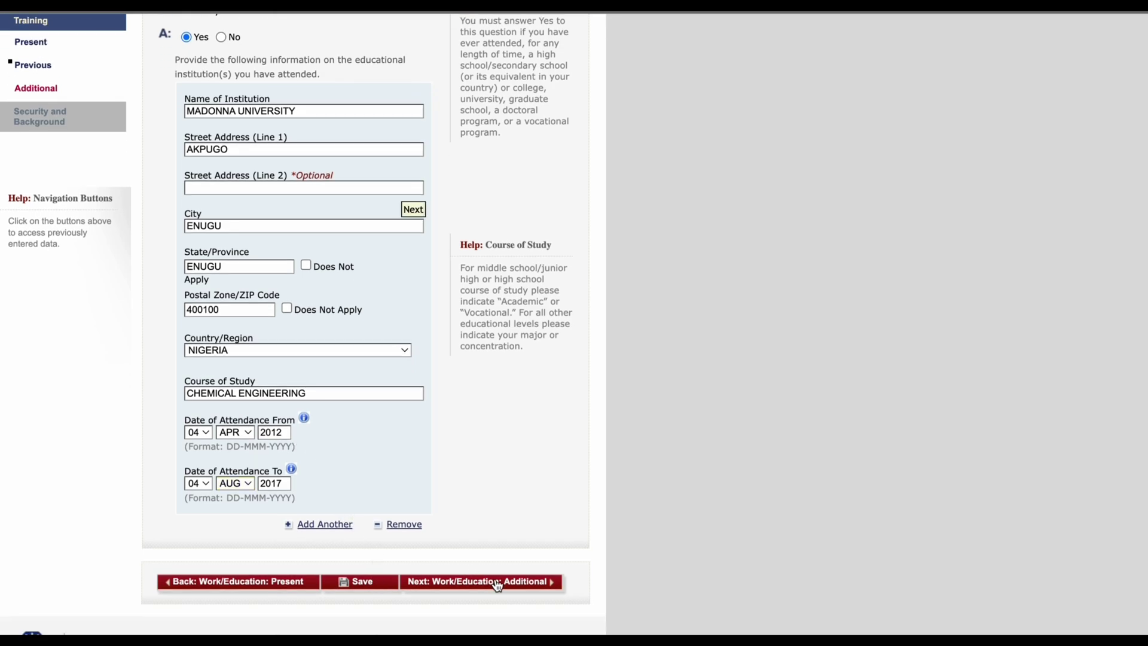
{"action": "left_click", "coordinate": [497, 583]}
{"action": "left_click", "coordinate": [346, 371]}
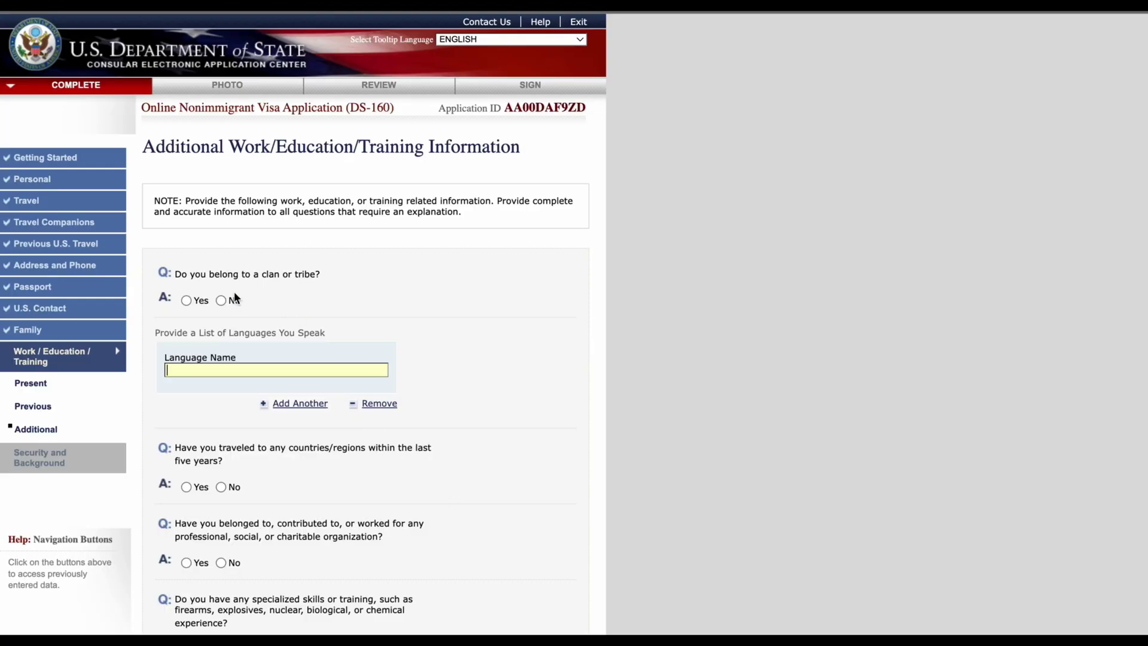
Step: Answer Yes to belonging to a clan or tribe and name it IGBO
{"action": "left_click", "coordinate": [186, 300]}
{"action": "left_click", "coordinate": [231, 371]}
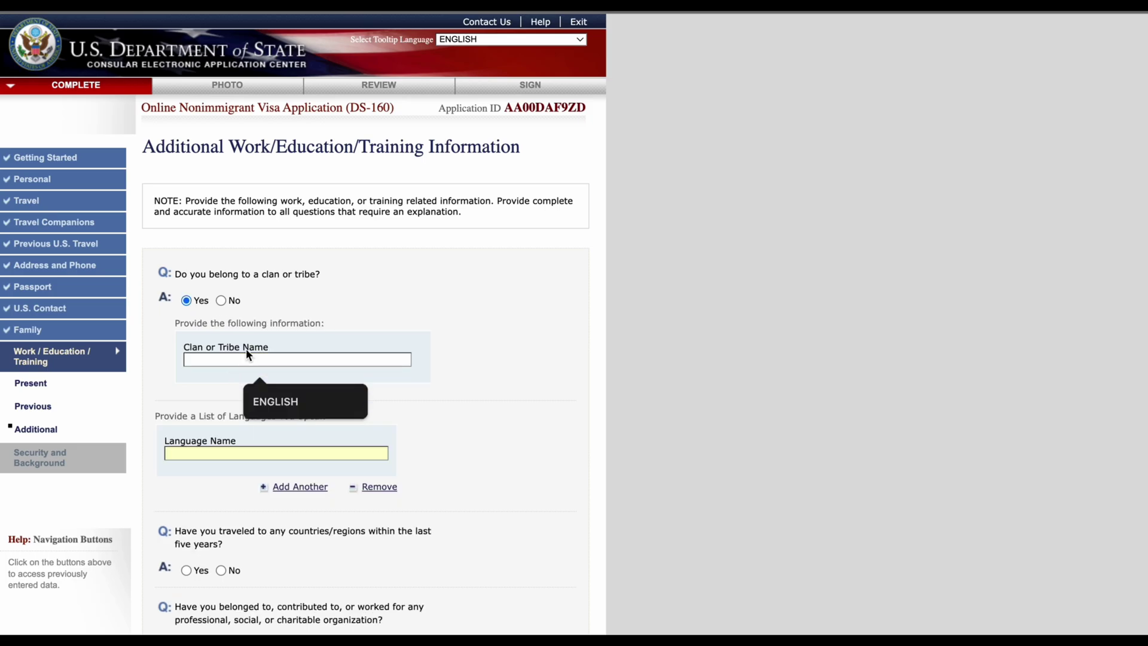
{"action": "left_click", "coordinate": [246, 359]}
{"action": "type", "text": "I"}
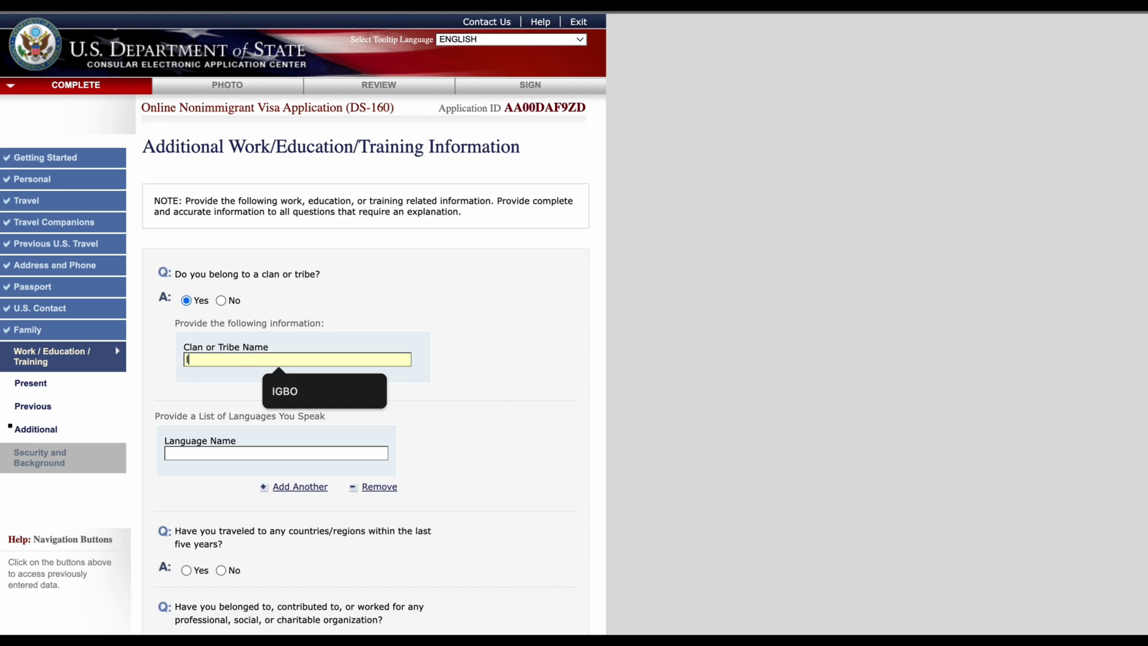
{"action": "type", "text": "GBO"}
{"action": "left_click", "coordinate": [466, 390]}
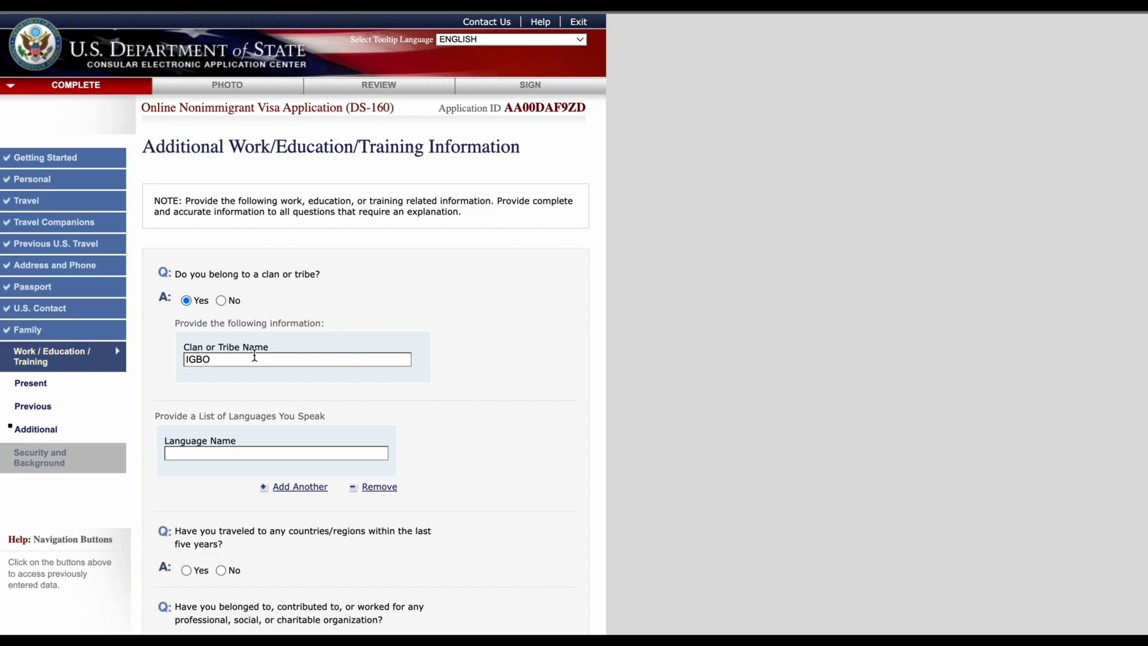
Step: List ENGLISH and IGBO as languages spoken, removing the extra empty language row
{"action": "left_click", "coordinate": [366, 453]}
{"action": "type", "text": "ENGLISH"}
{"action": "left_click", "coordinate": [554, 483]}
{"action": "left_click", "coordinate": [307, 490]}
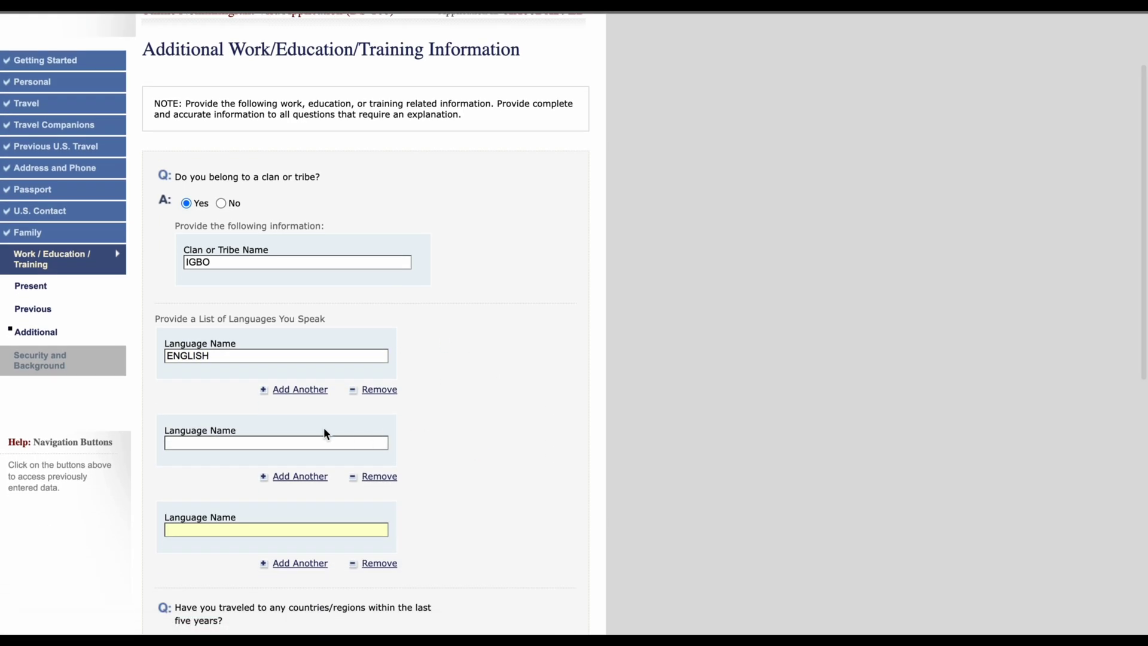
{"action": "left_click", "coordinate": [217, 442]}
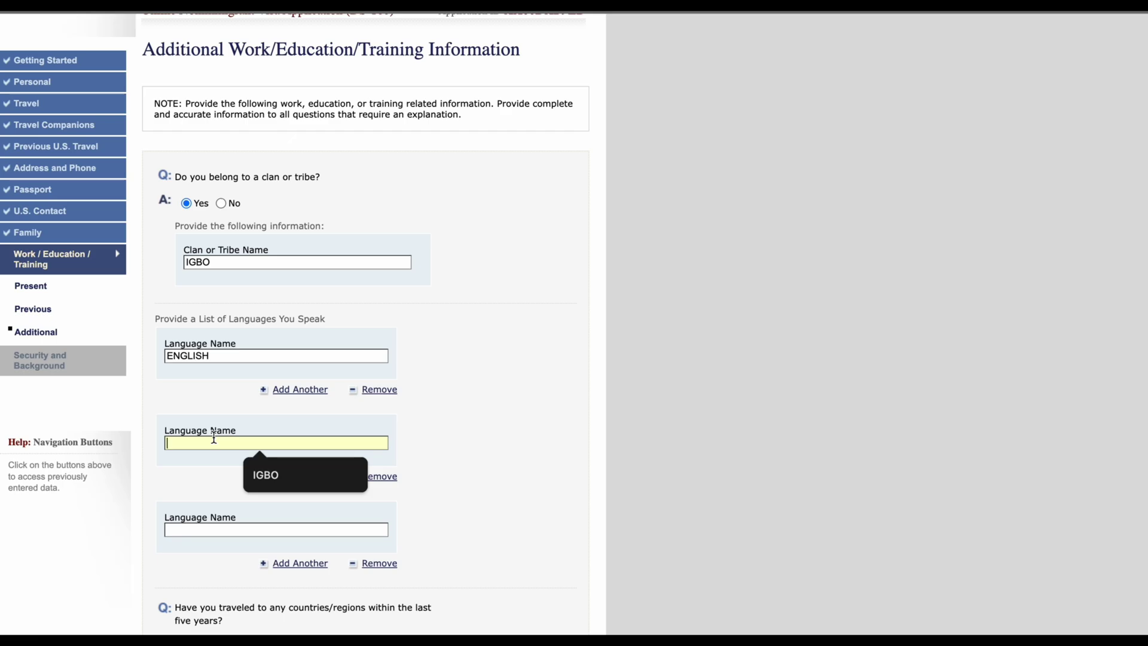
{"action": "type", "text": "IGBO"}
{"action": "left_click", "coordinate": [380, 564]}
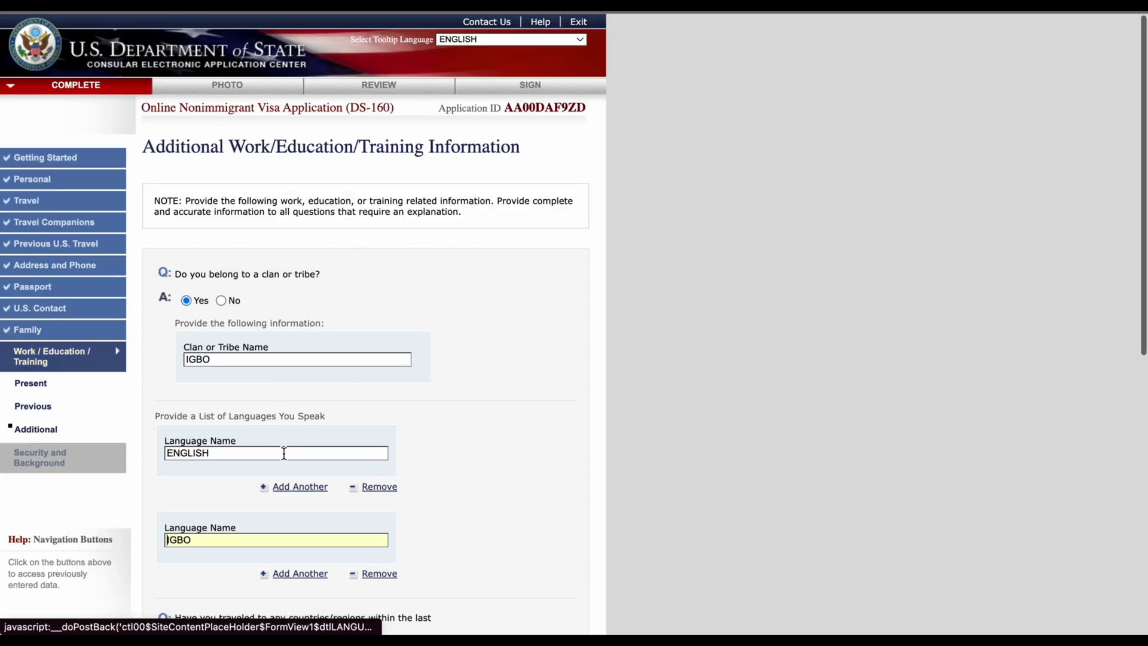
{"action": "scroll", "coordinate": [491, 455], "scroll_direction": "down", "scroll_amount": 2}
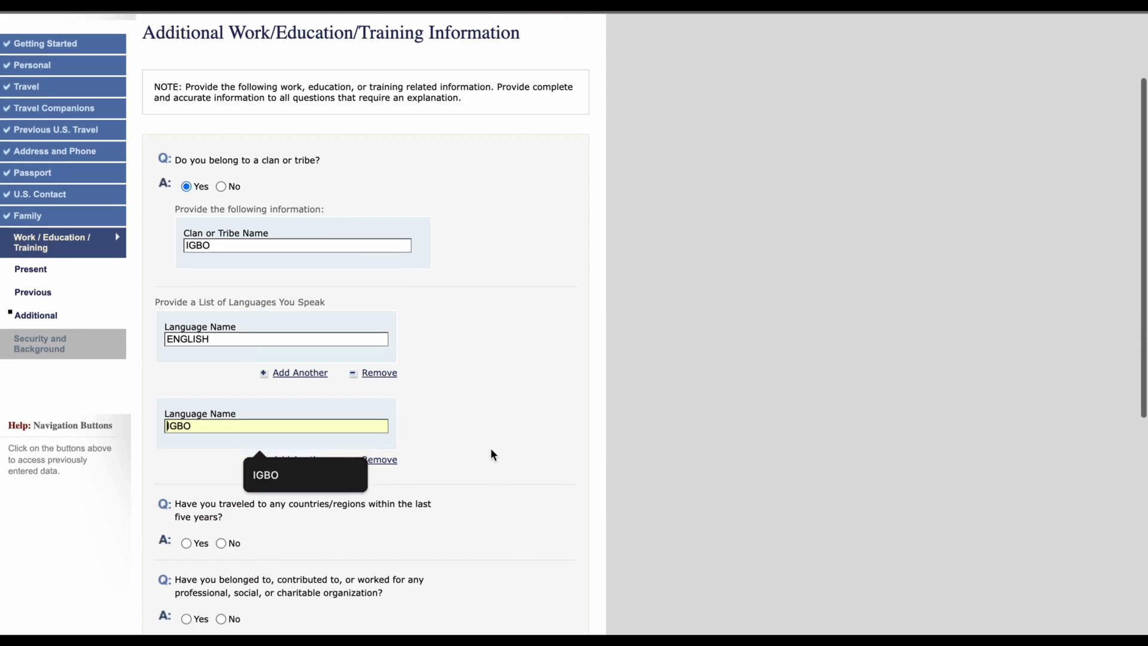
Step: Answer Yes to travel in the last five years and choose BELGIUM as the first country
{"action": "scroll", "coordinate": [490, 454], "scroll_direction": "down", "scroll_amount": 4}
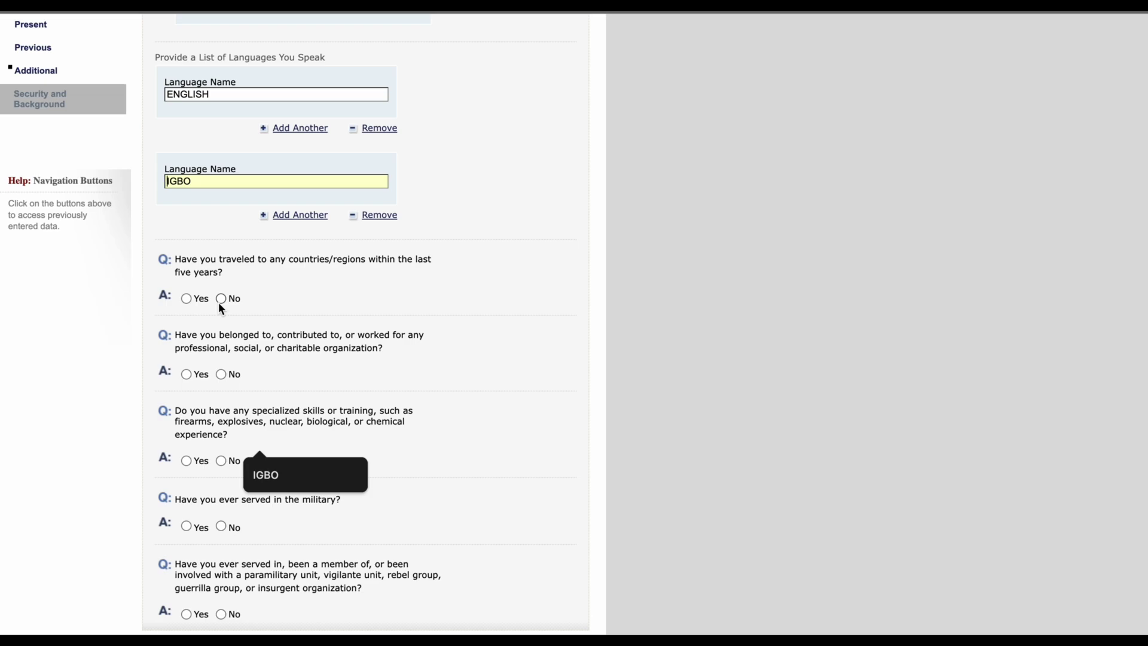
{"action": "left_click", "coordinate": [189, 299]}
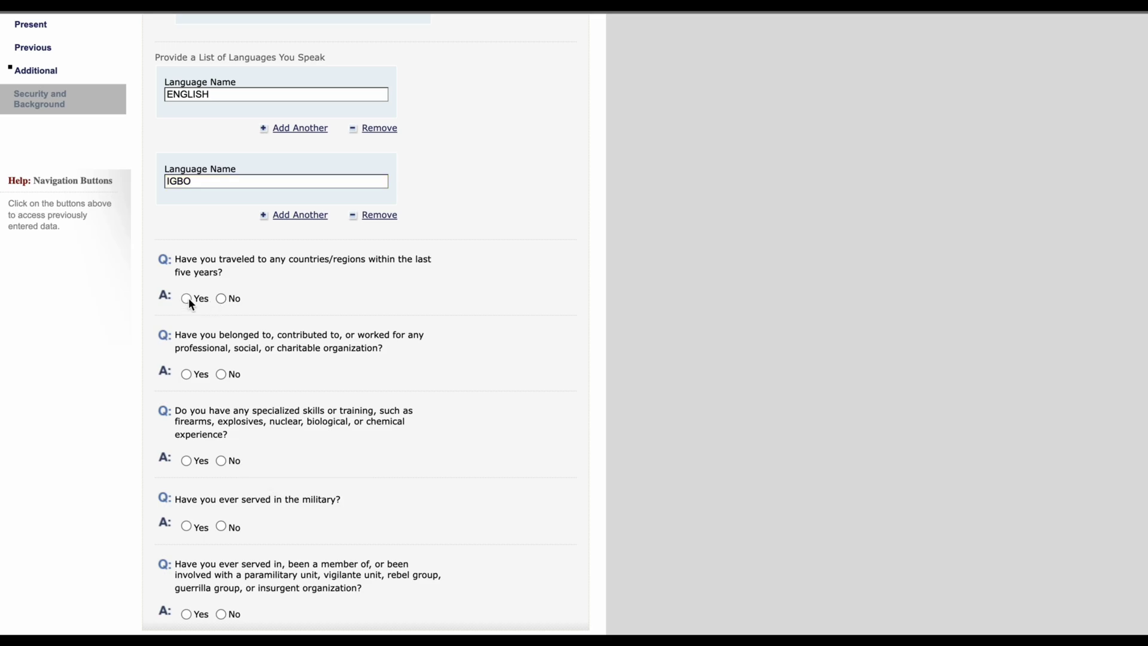
{"action": "scroll", "coordinate": [314, 424], "scroll_direction": "down", "scroll_amount": 5}
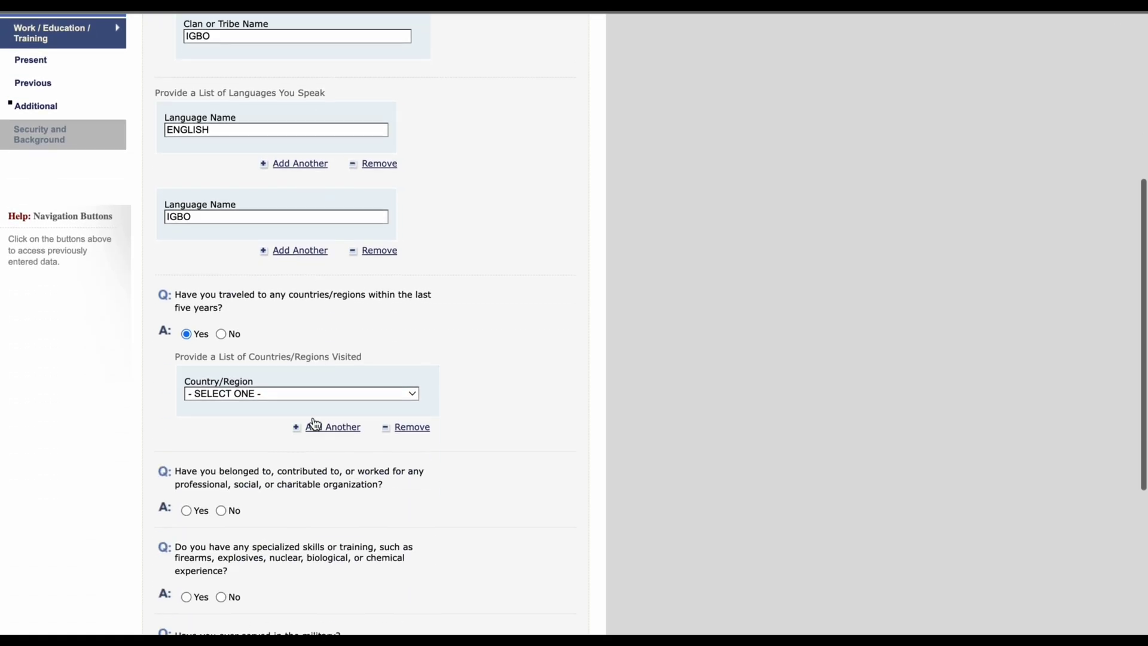
{"action": "left_click", "coordinate": [305, 395]}
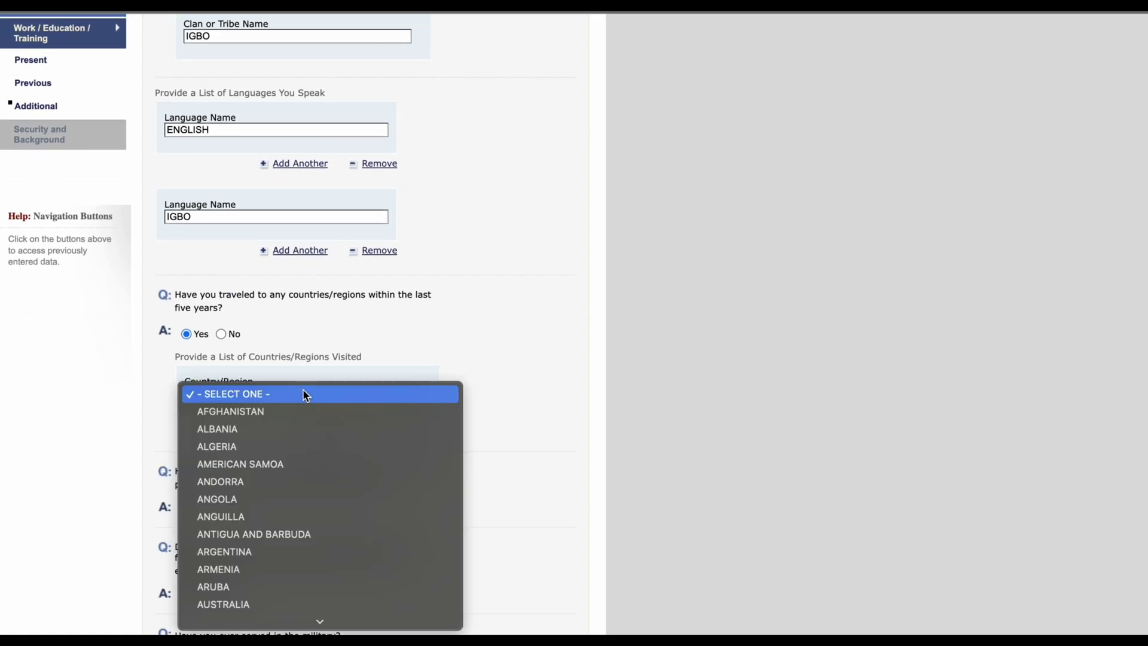
{"action": "type", "text": "belg"}
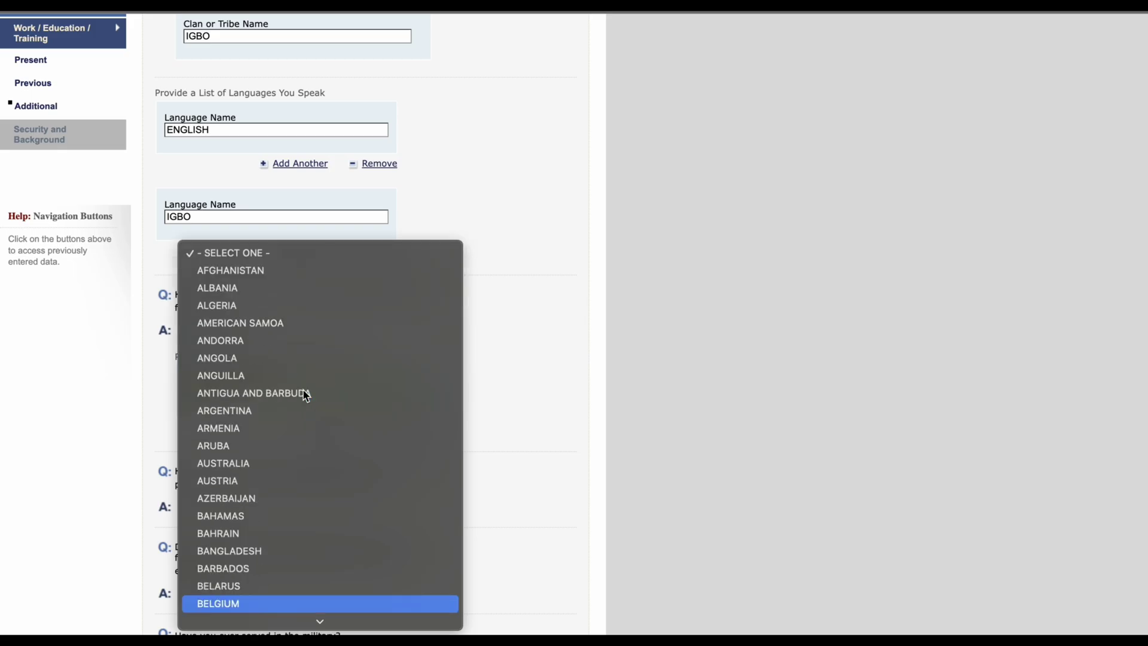
{"action": "key", "text": "Return"}
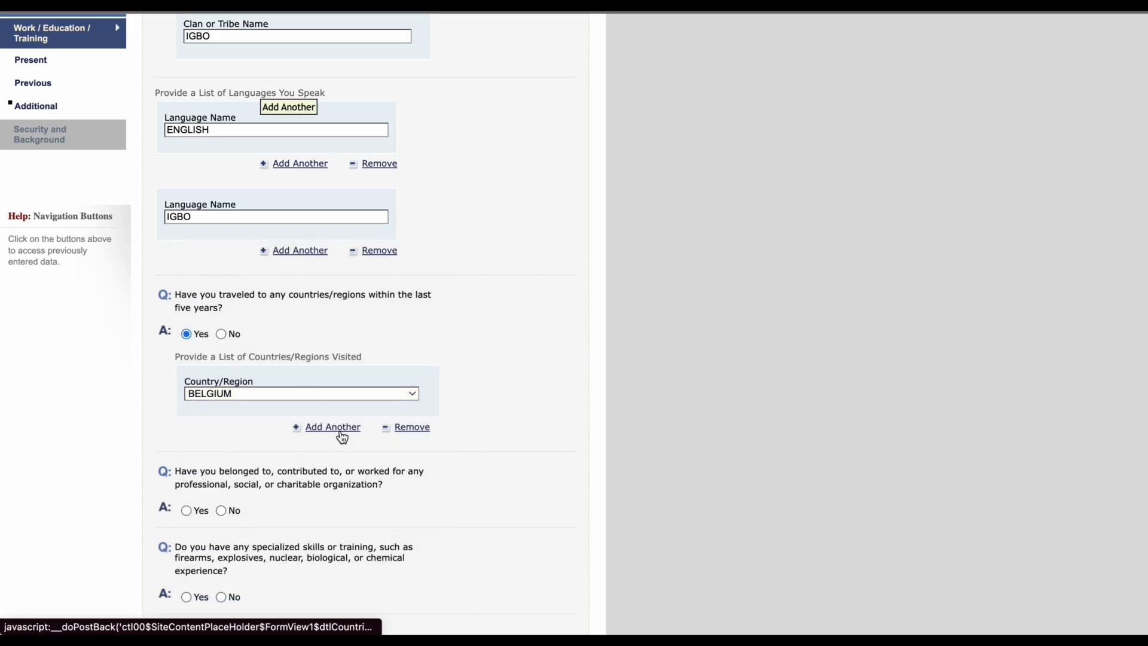
Step: Add SINGAPORE as the second visited country
{"action": "left_click", "coordinate": [342, 437]}
{"action": "scroll", "coordinate": [367, 445], "scroll_direction": "down", "scroll_amount": 2}
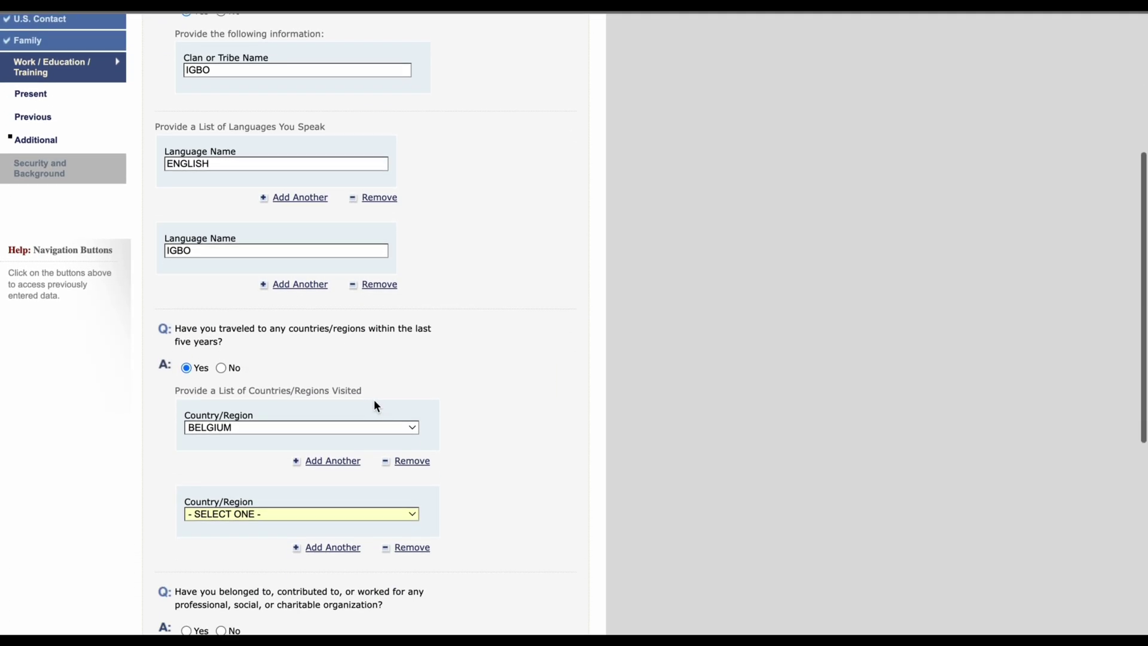
{"action": "left_click", "coordinate": [285, 508]}
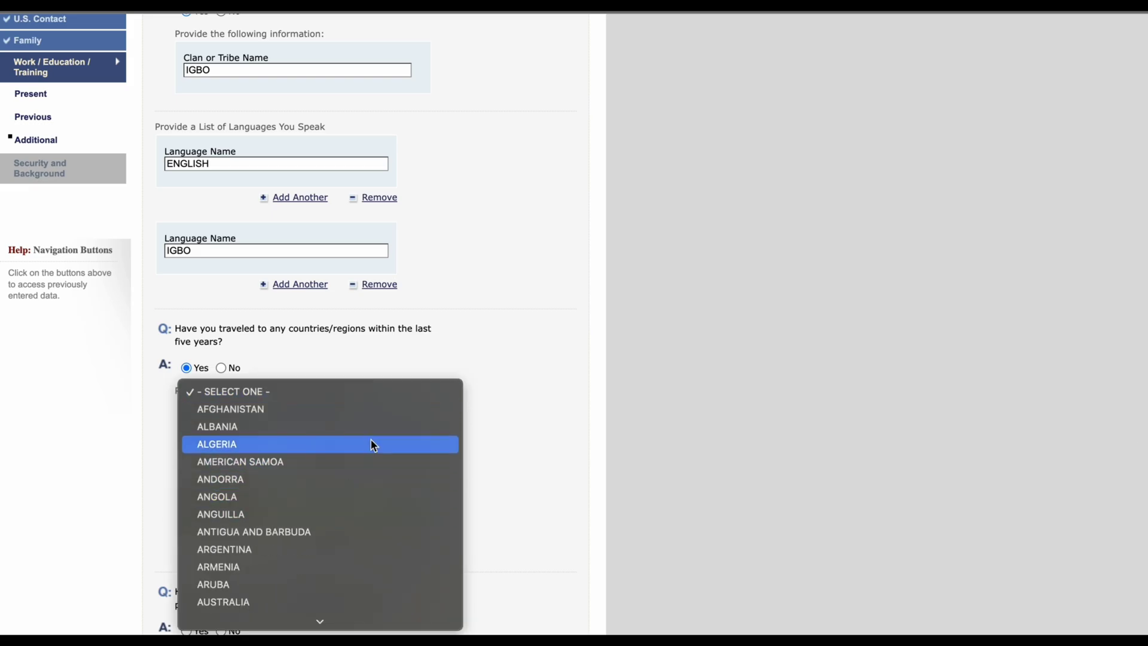
{"action": "type", "text": "si"}
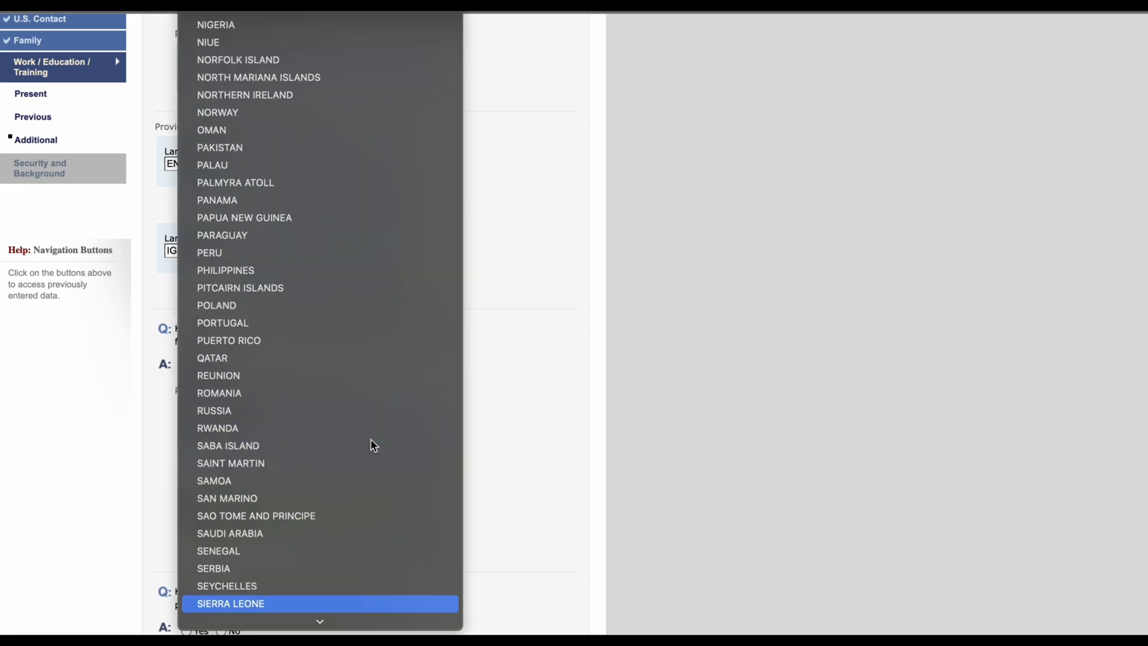
{"action": "key", "text": "Down"}
{"action": "key", "text": "Down"}
{"action": "key", "text": "Up"}
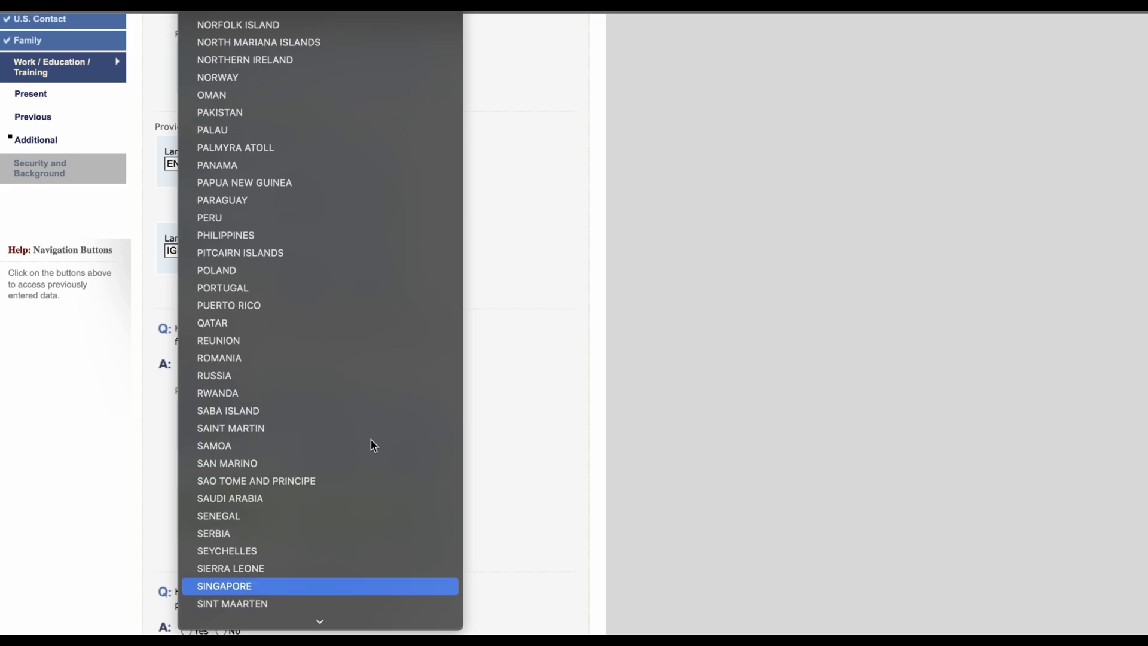
{"action": "key", "text": "Return"}
{"action": "scroll", "coordinate": [451, 509], "scroll_direction": "down", "scroll_amount": 1}
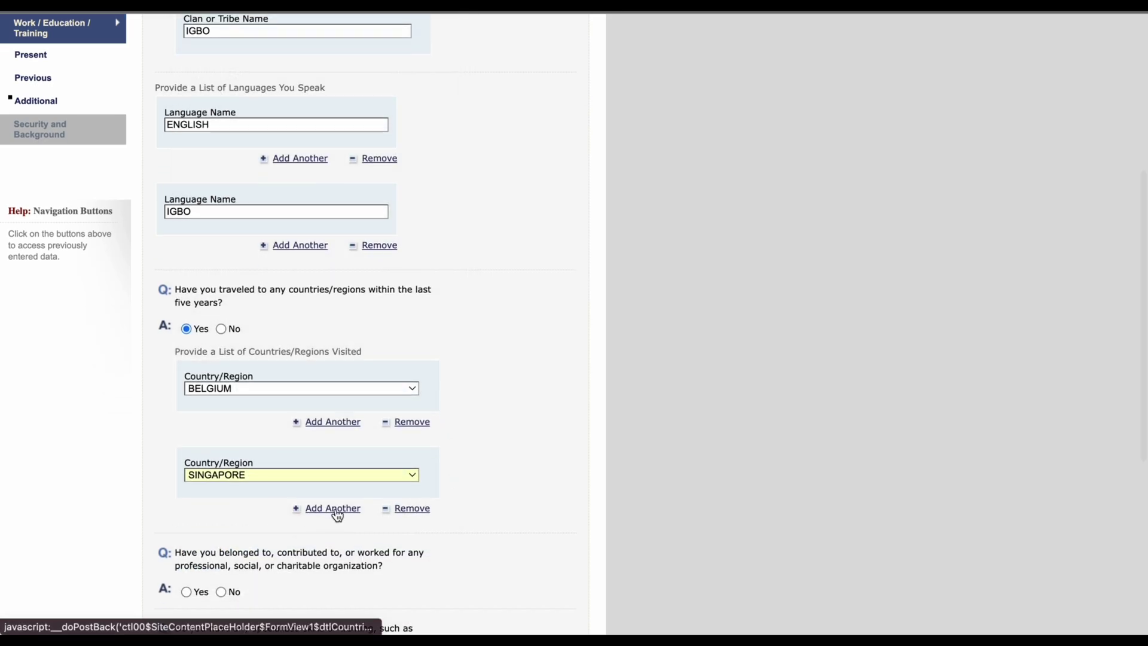
{"action": "scroll", "coordinate": [506, 468], "scroll_direction": "down", "scroll_amount": 3}
Step: Add UNITED ARAB EMIRATES and TUNISIA as further visited countries
{"action": "left_click", "coordinate": [359, 390]}
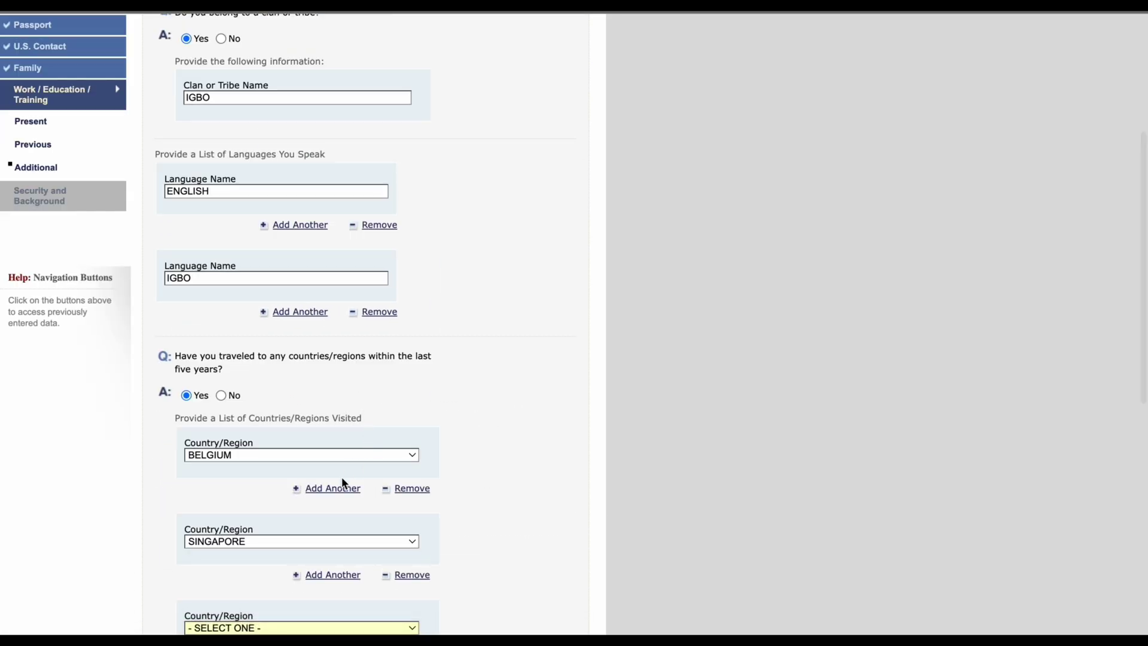
{"action": "scroll", "coordinate": [342, 476], "scroll_direction": "down", "scroll_amount": 4}
{"action": "left_click", "coordinate": [288, 453]}
{"action": "type", "text": "uni"}
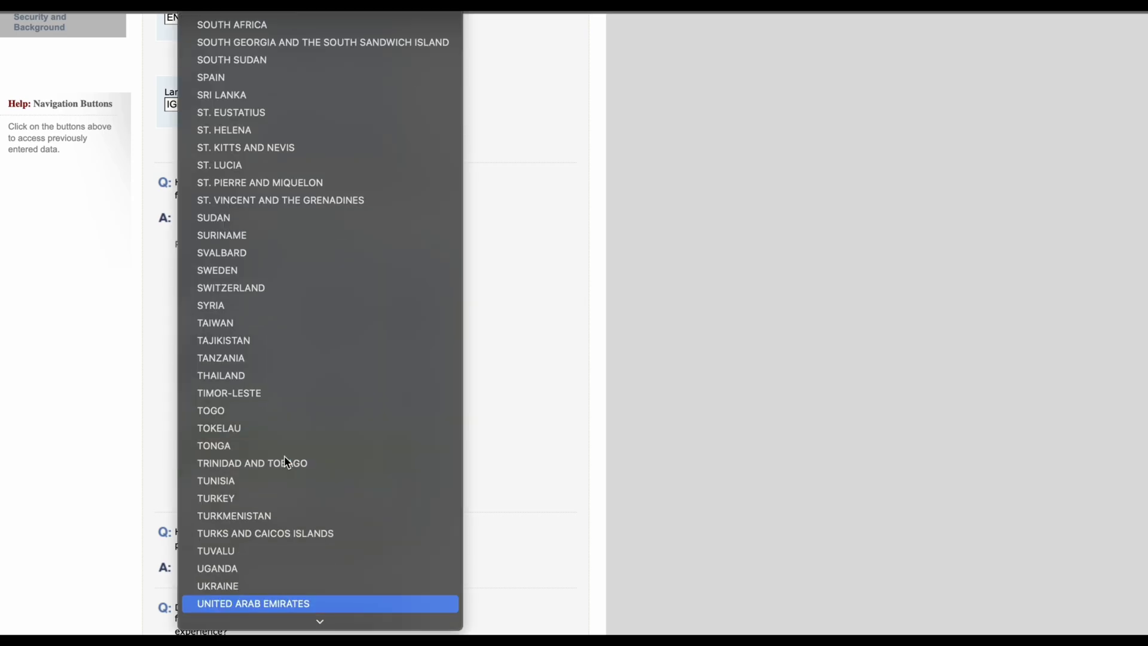
{"action": "key", "text": "Return"}
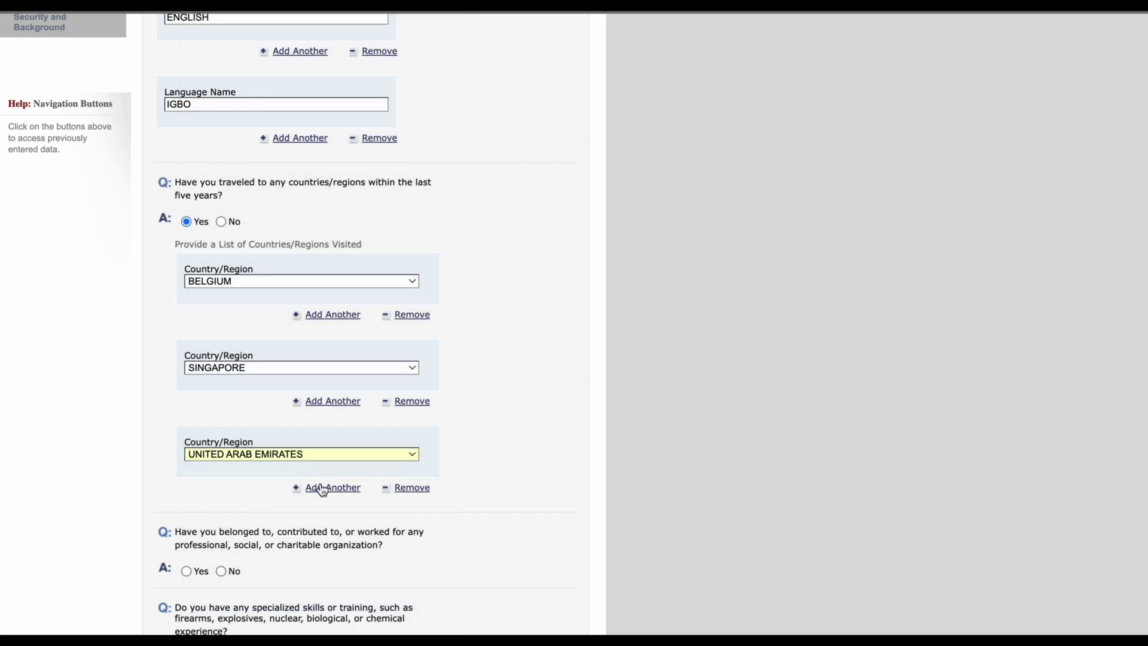
{"action": "left_click", "coordinate": [325, 490]}
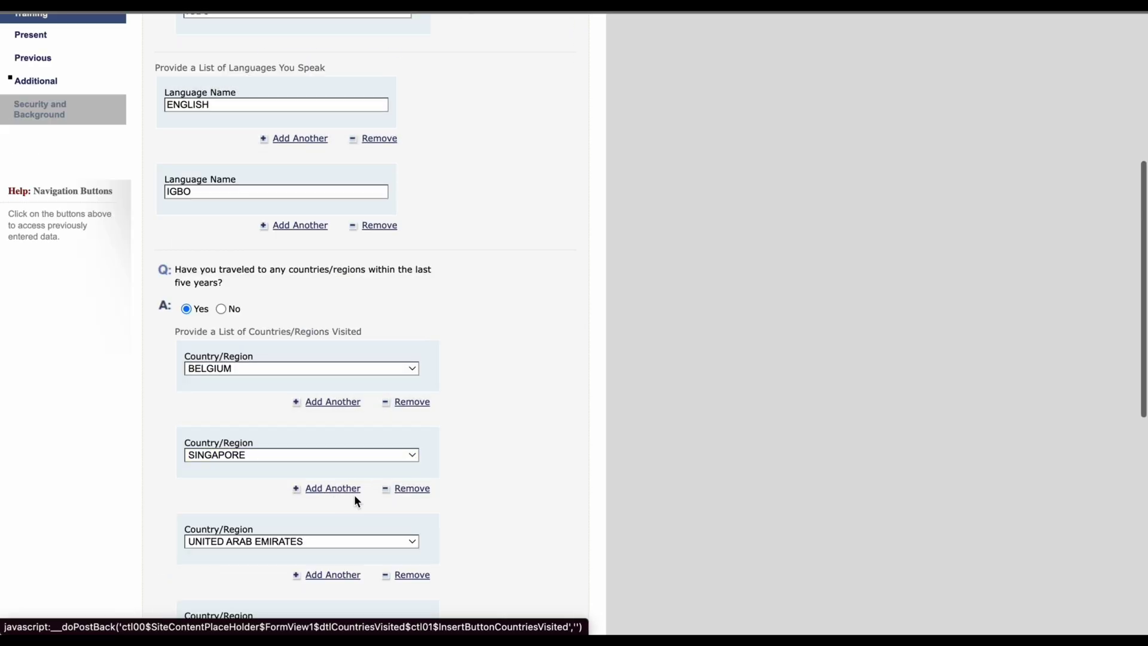
{"action": "scroll", "coordinate": [354, 497], "scroll_direction": "down", "scroll_amount": 3}
{"action": "left_click", "coordinate": [308, 477]}
{"action": "type", "text": "tu"}
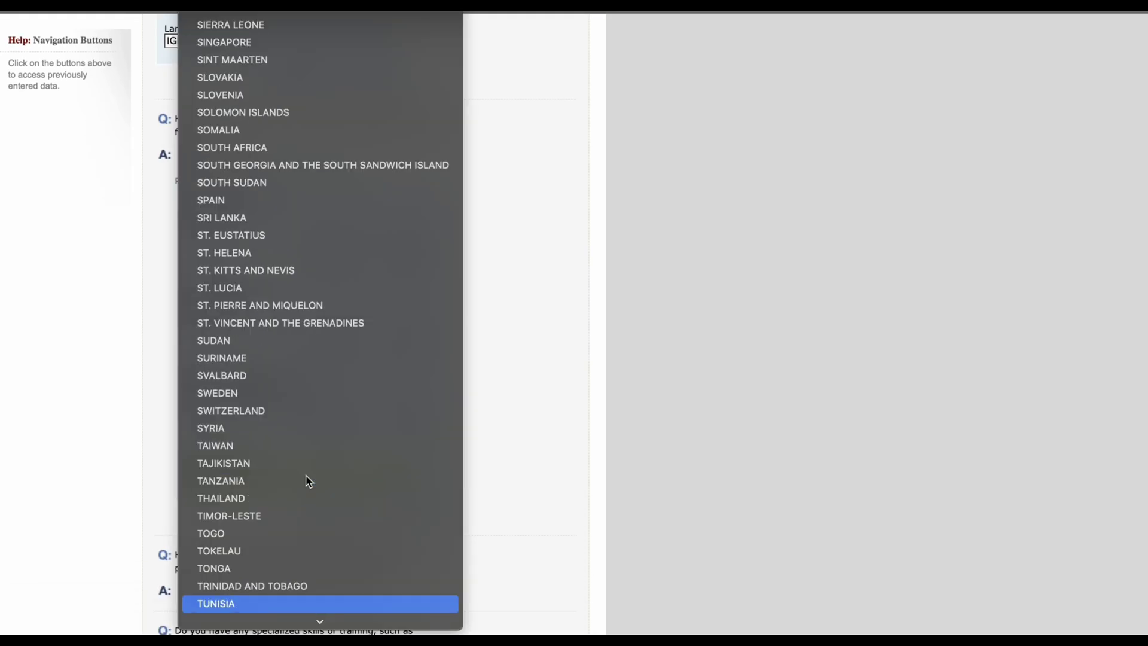
{"action": "key", "text": "Return"}
{"action": "scroll", "coordinate": [378, 550], "scroll_direction": "down", "scroll_amount": 2}
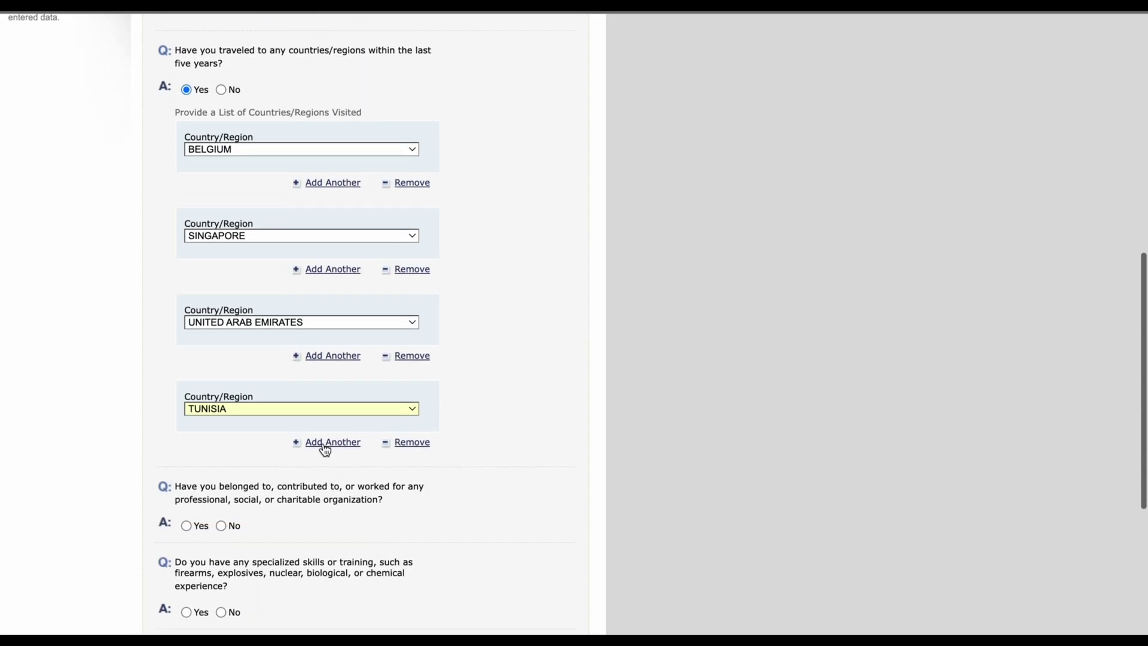
Step: Add GHANA and RWANDA as new visited-country rows below Tunisia
{"action": "left_click", "coordinate": [326, 446]}
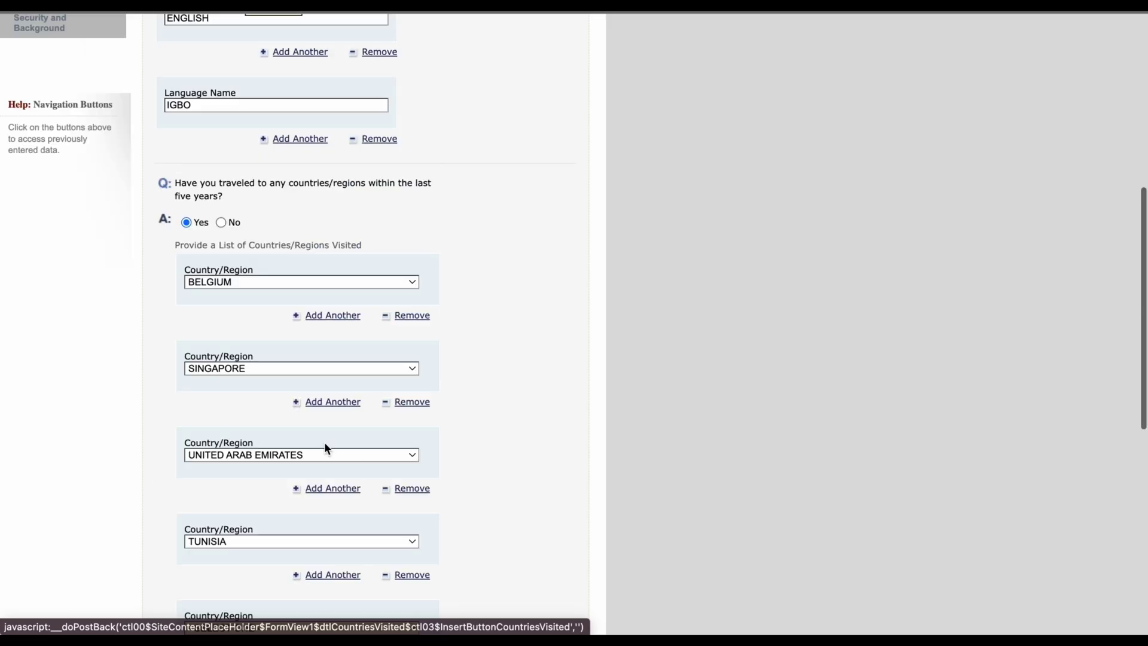
{"action": "scroll", "coordinate": [333, 512], "scroll_direction": "down", "scroll_amount": 4}
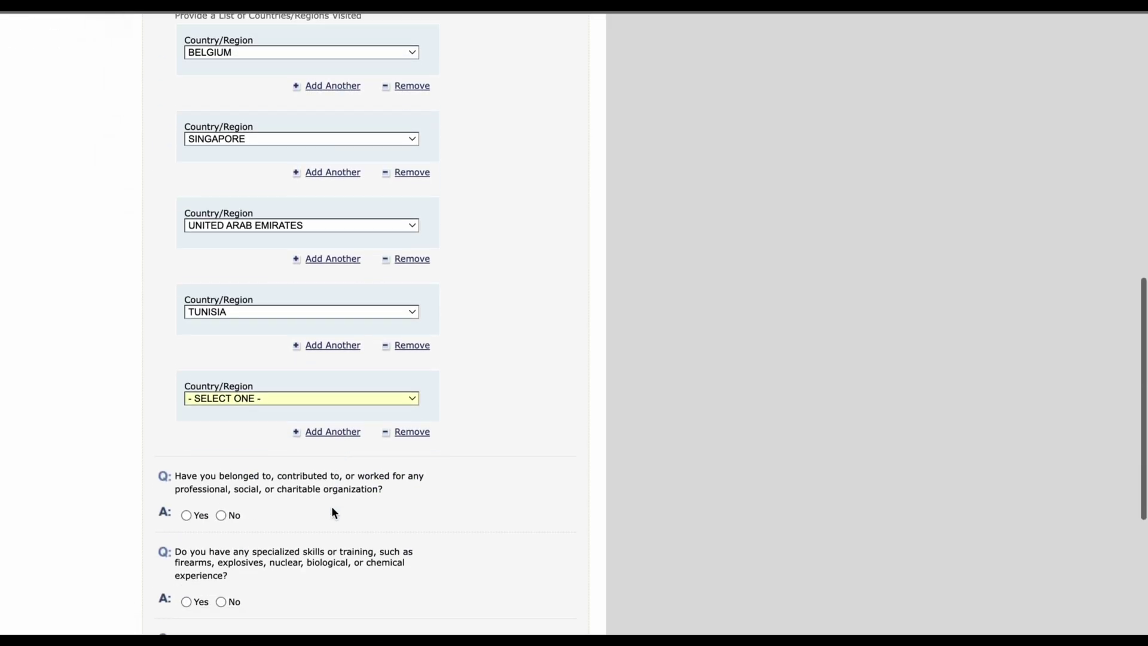
{"action": "left_click", "coordinate": [270, 398]}
{"action": "type", "text": "gh"}
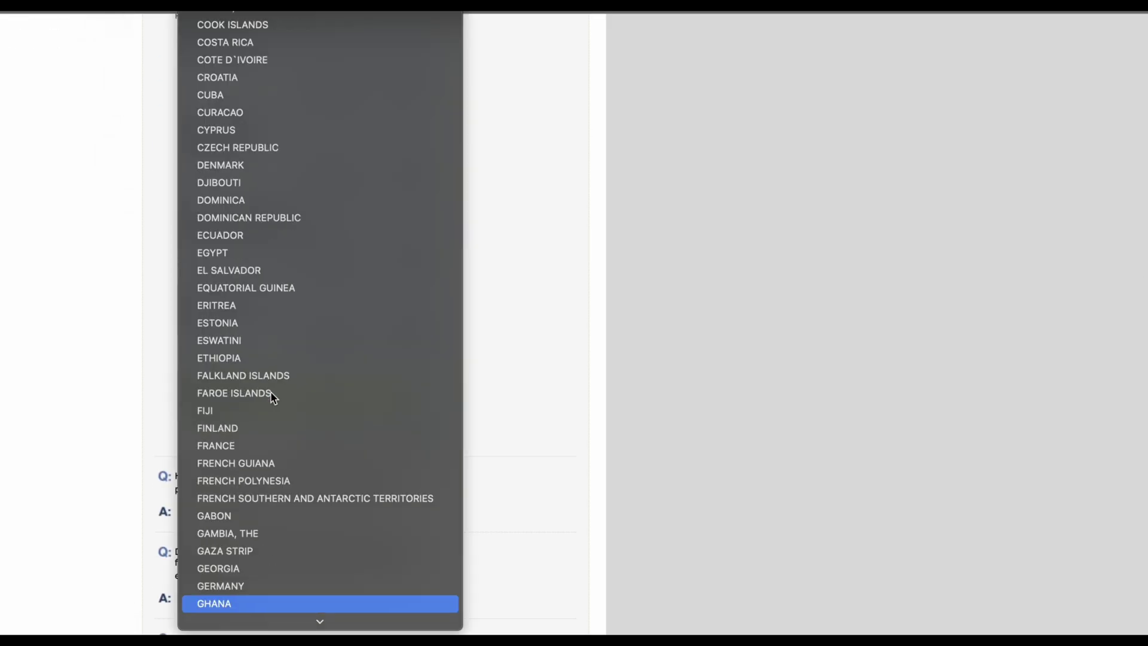
{"action": "key", "text": "Return"}
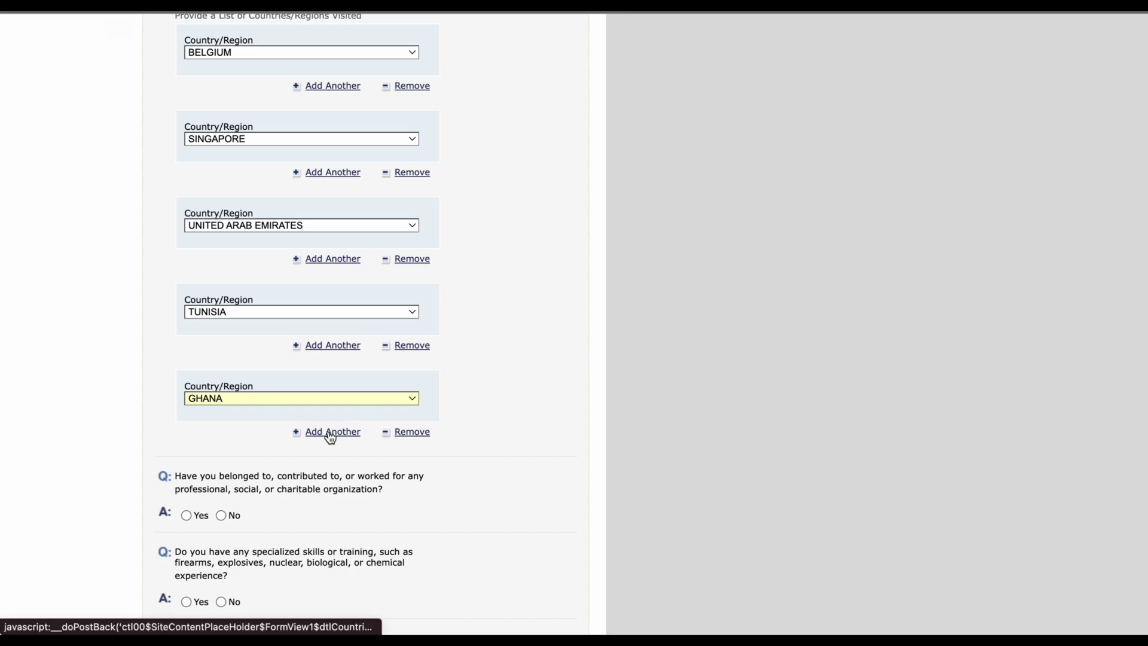
{"action": "left_click", "coordinate": [331, 433]}
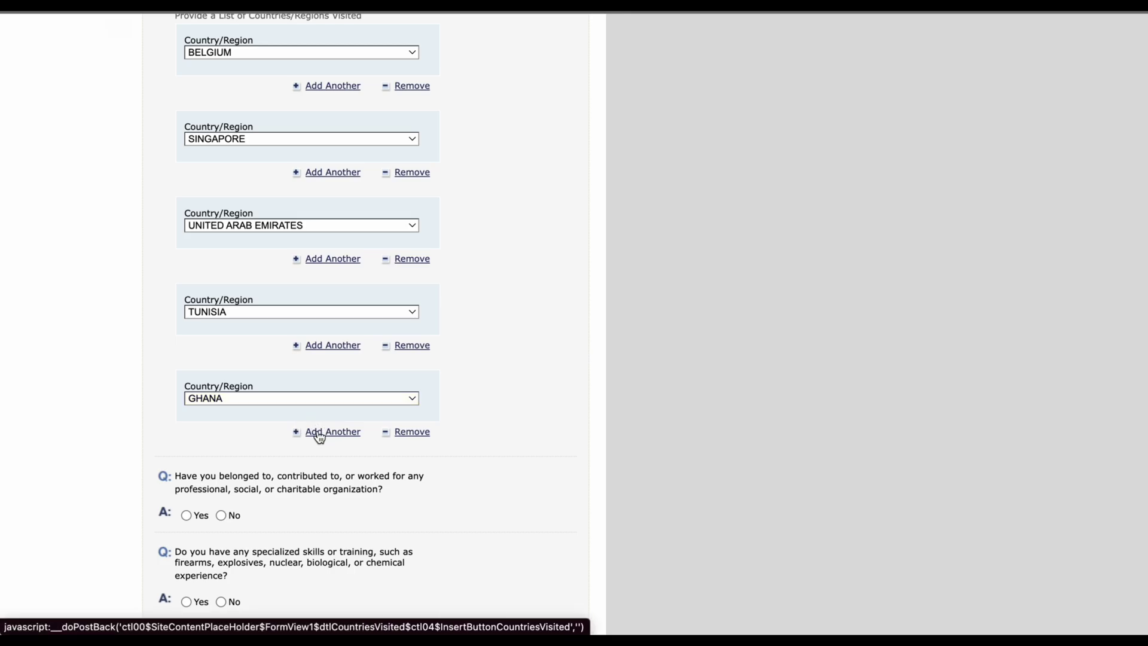
{"action": "scroll", "coordinate": [327, 546], "scroll_direction": "down", "scroll_amount": 3}
{"action": "left_click", "coordinate": [281, 432]}
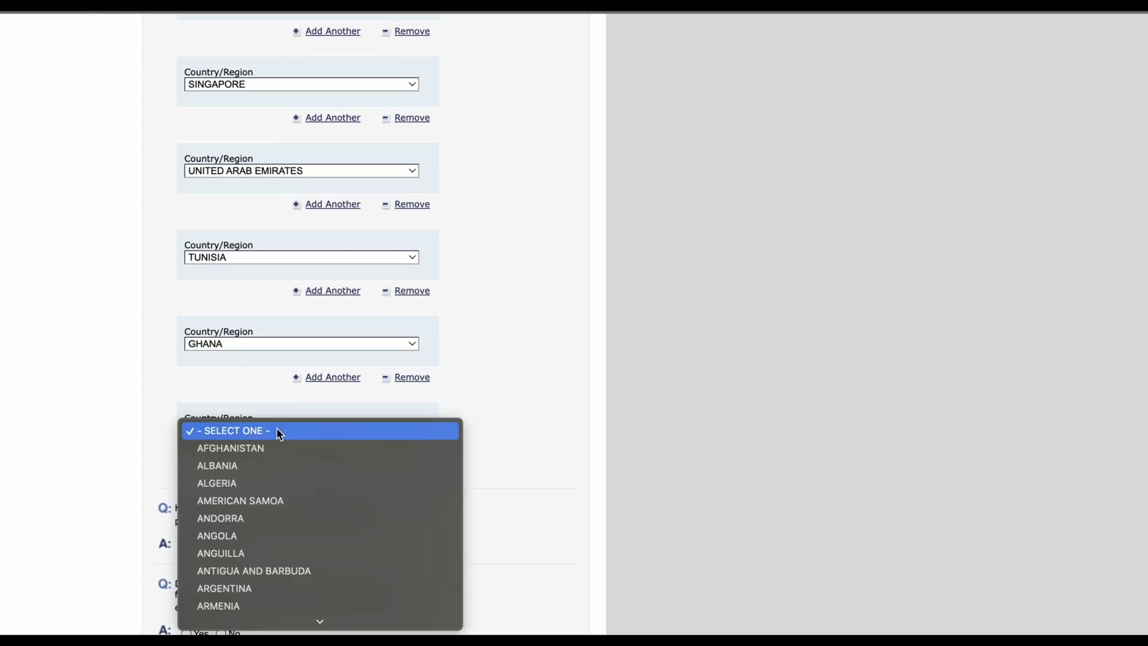
{"action": "type", "text": "rw"}
{"action": "key", "text": "Return"}
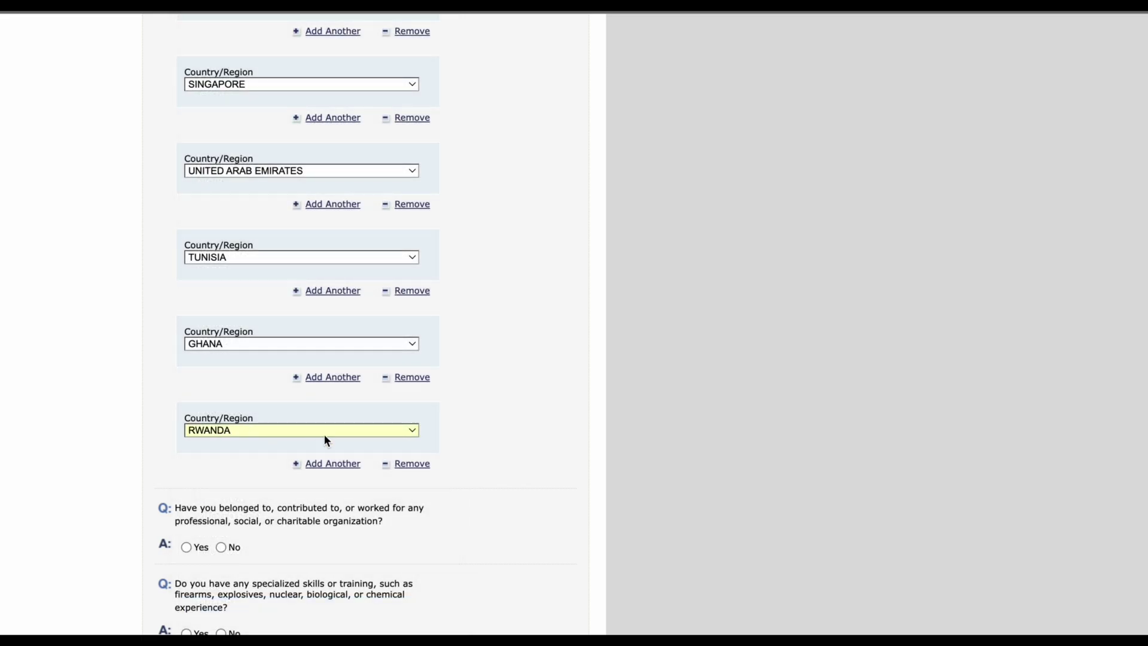
Step: Add BENIN as the seventh visited country
{"action": "left_click", "coordinate": [343, 464]}
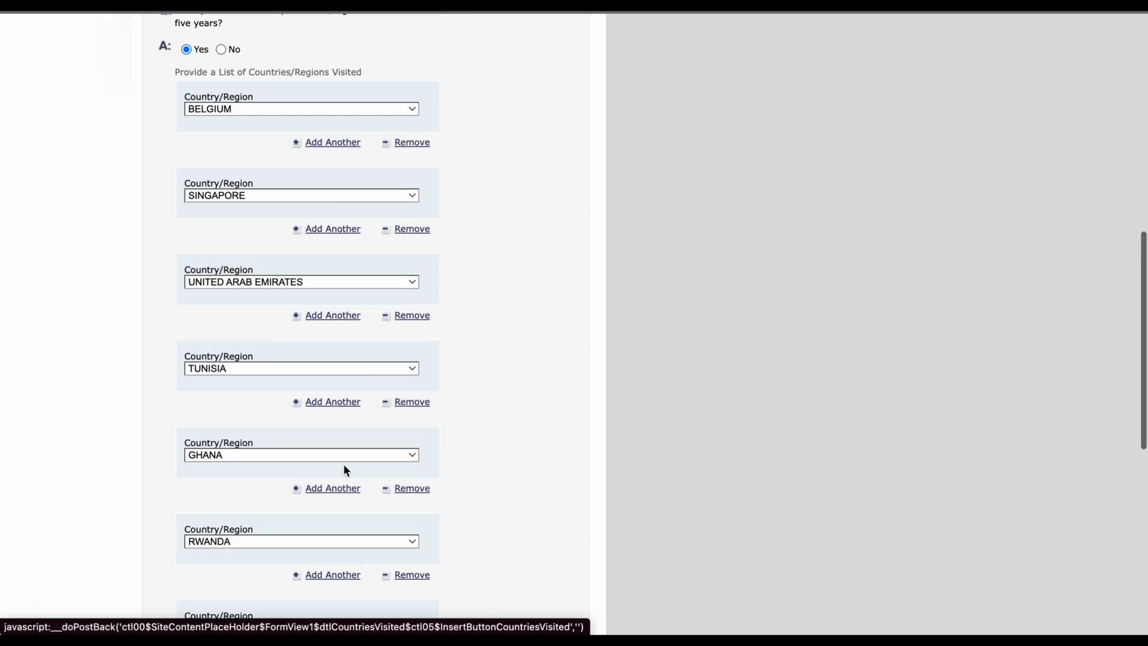
{"action": "scroll", "coordinate": [329, 454], "scroll_direction": "down", "scroll_amount": 4}
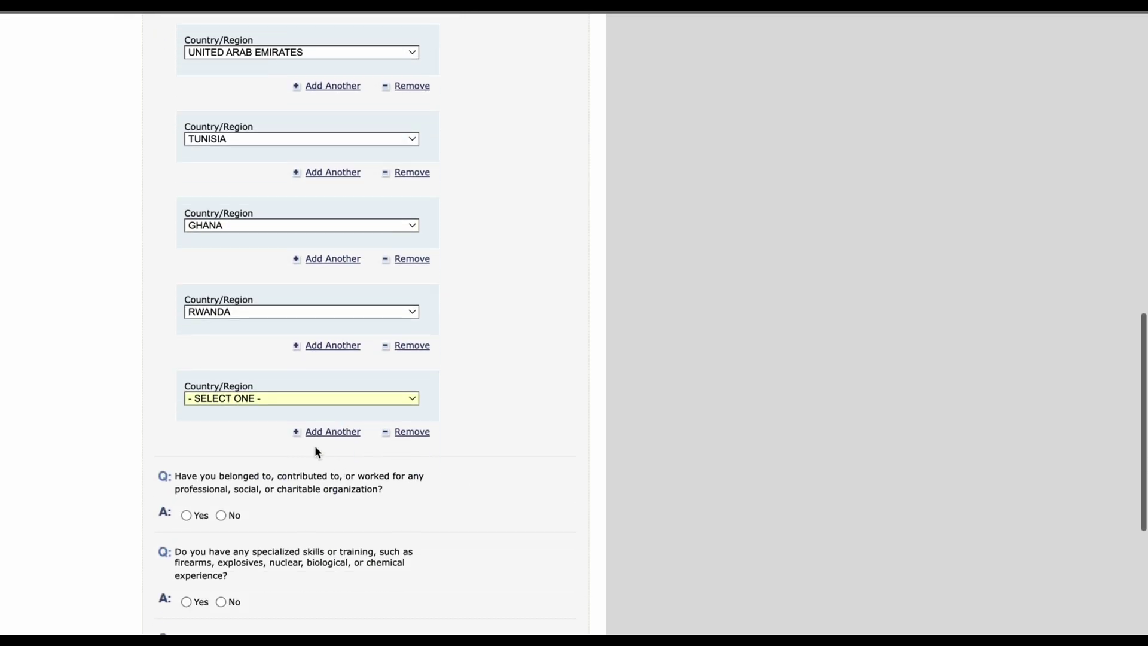
{"action": "left_click", "coordinate": [285, 399]}
{"action": "type", "text": "ben"}
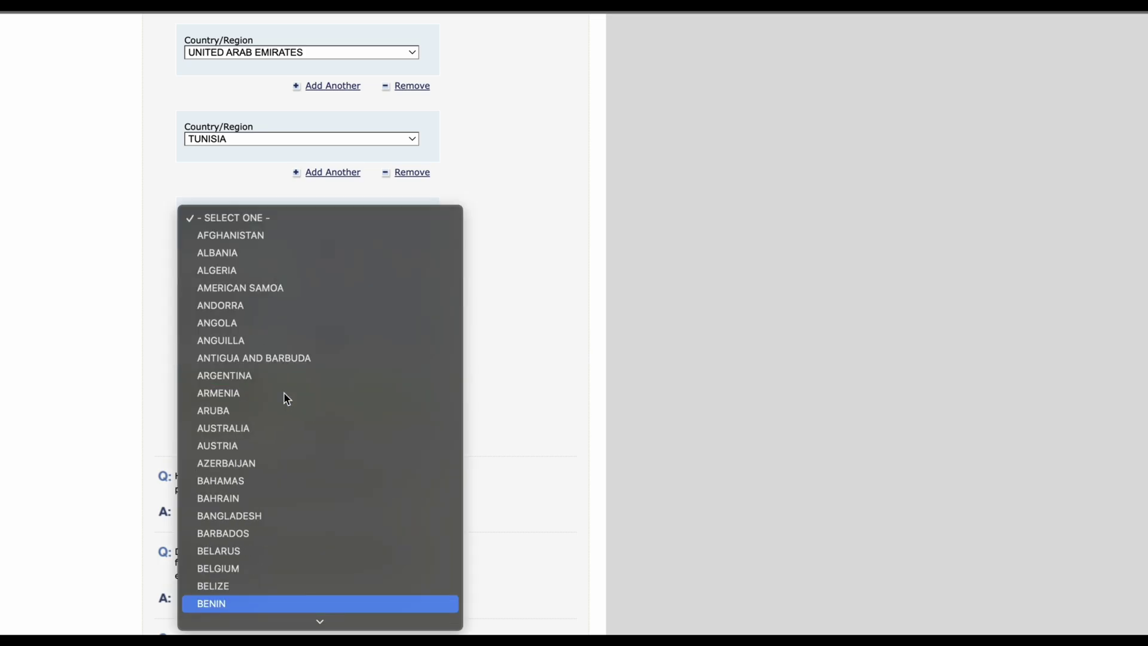
{"action": "key", "text": "Return"}
{"action": "scroll", "coordinate": [375, 368], "scroll_direction": "up", "scroll_amount": 4}
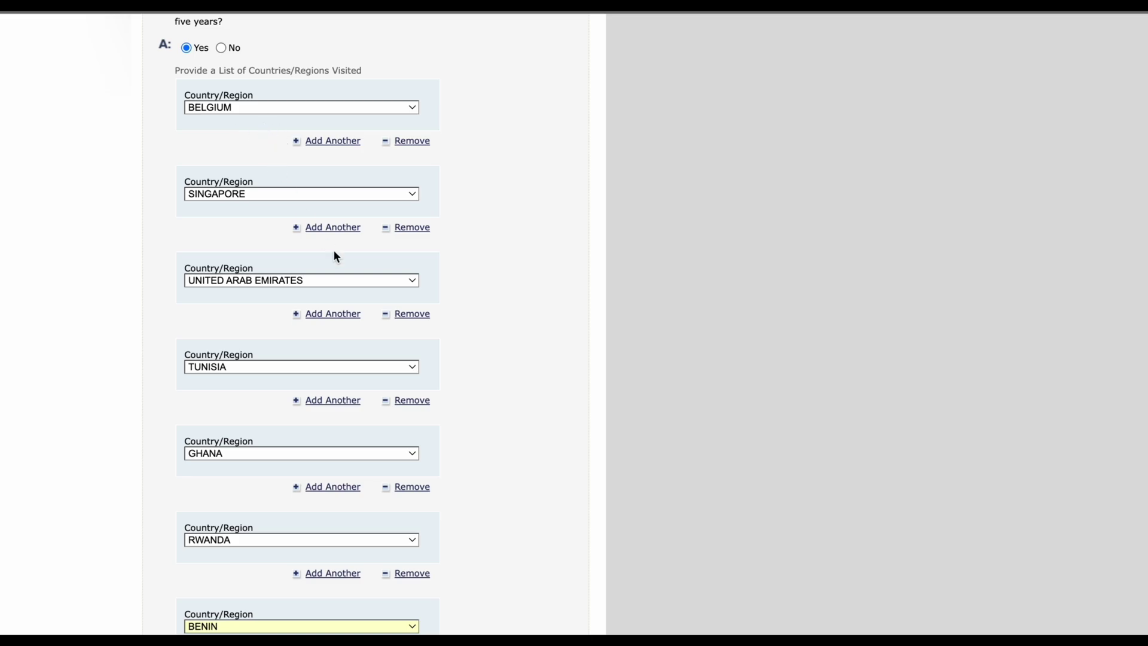
{"action": "scroll", "coordinate": [354, 270], "scroll_direction": "down", "scroll_amount": 3}
{"action": "scroll", "coordinate": [360, 300], "scroll_direction": "up", "scroll_amount": 1}
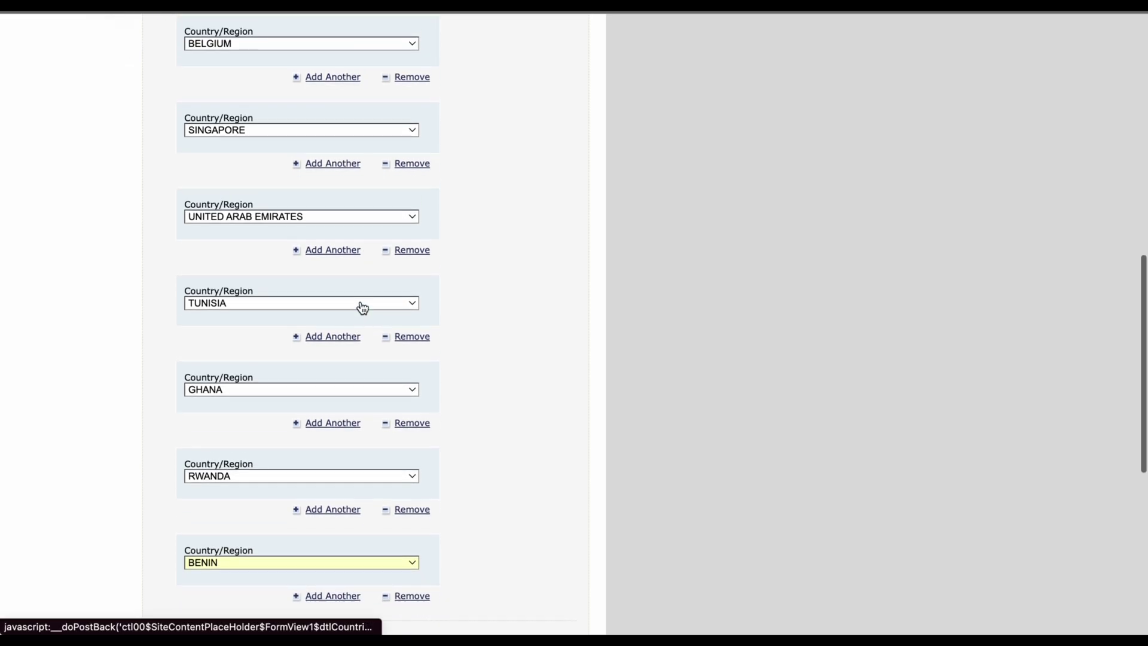
{"action": "scroll", "coordinate": [363, 307], "scroll_direction": "up", "scroll_amount": 4}
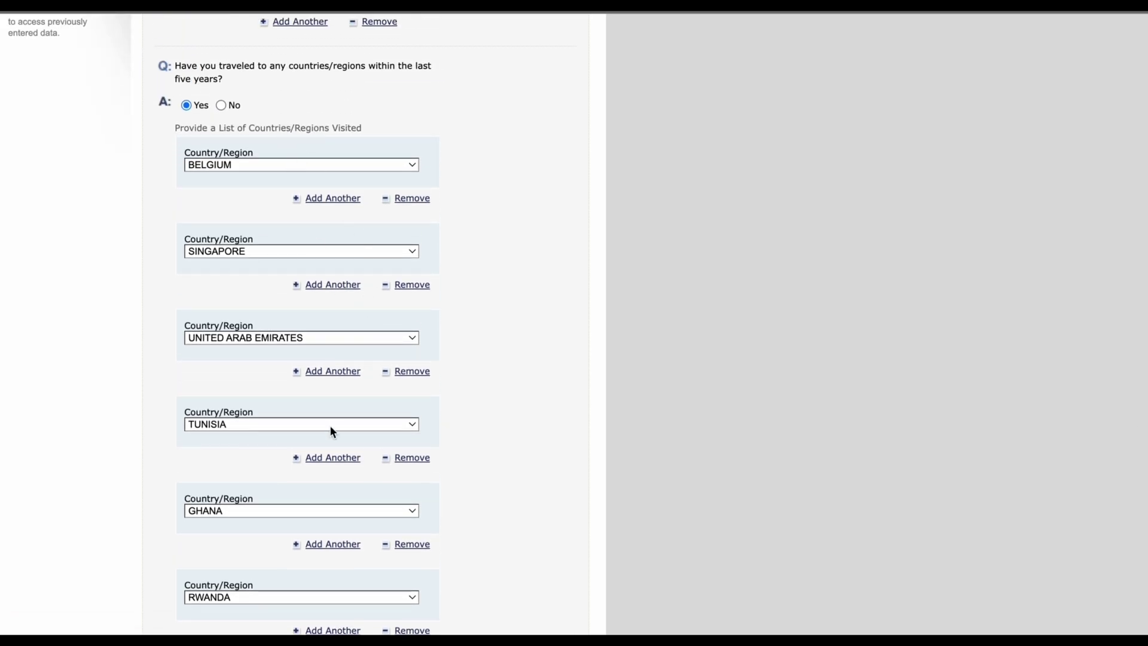
{"action": "scroll", "coordinate": [330, 425], "scroll_direction": "down", "scroll_amount": 4}
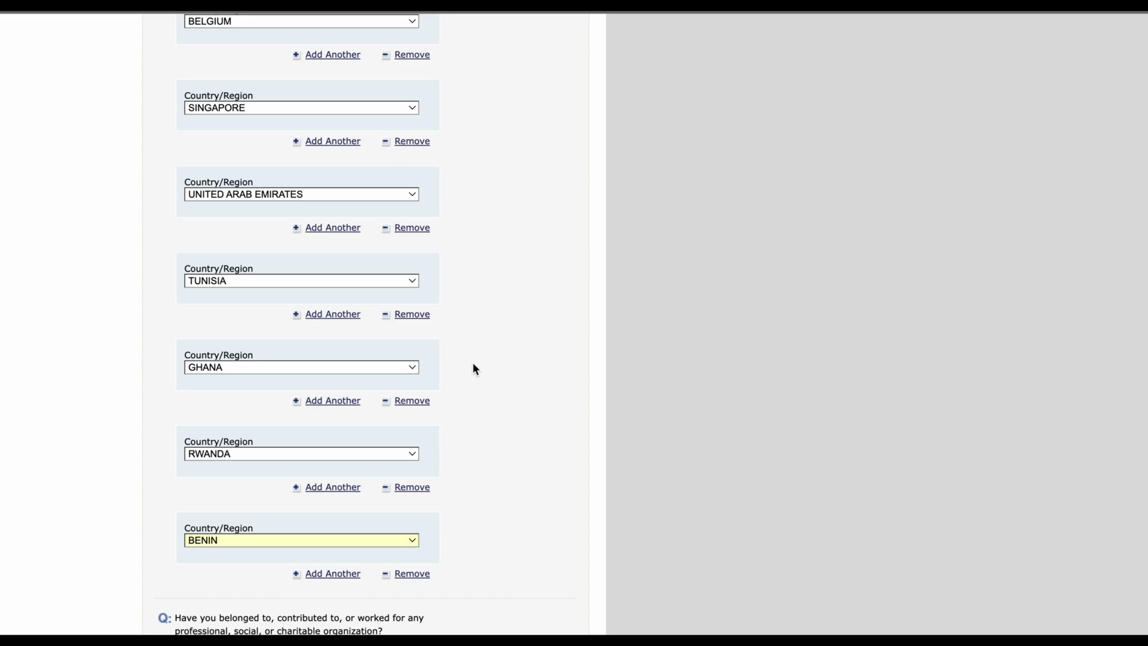
{"action": "scroll", "coordinate": [474, 368], "scroll_direction": "down", "scroll_amount": 5}
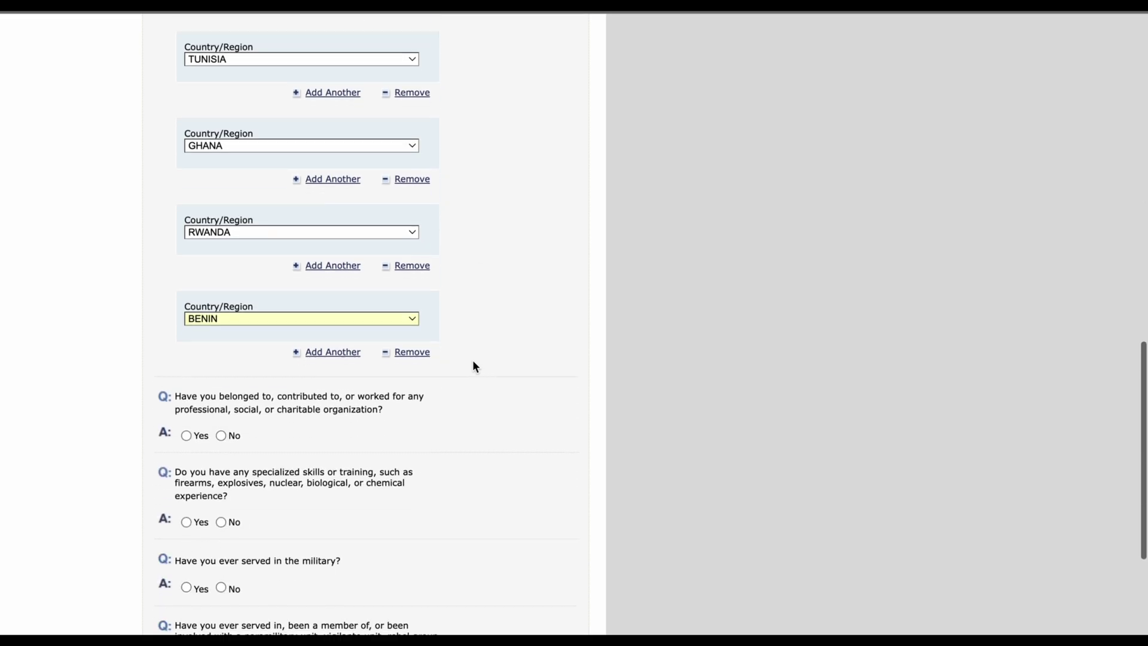
{"action": "scroll", "coordinate": [473, 366], "scroll_direction": "up", "scroll_amount": 6}
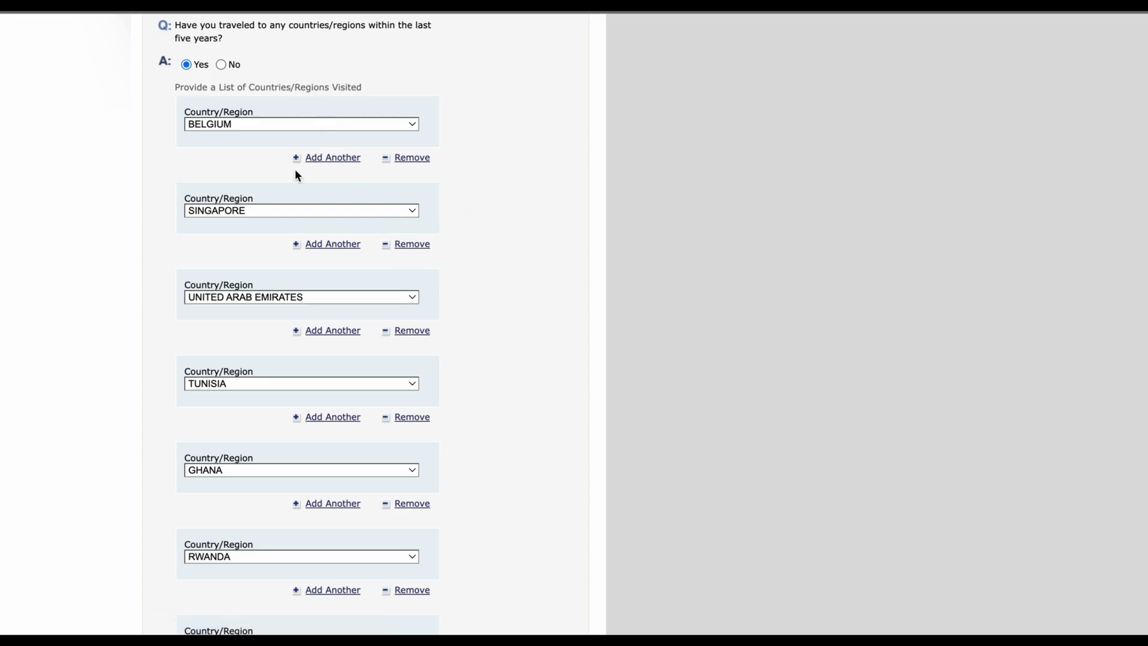
{"action": "scroll", "coordinate": [414, 458], "scroll_direction": "down", "scroll_amount": 8}
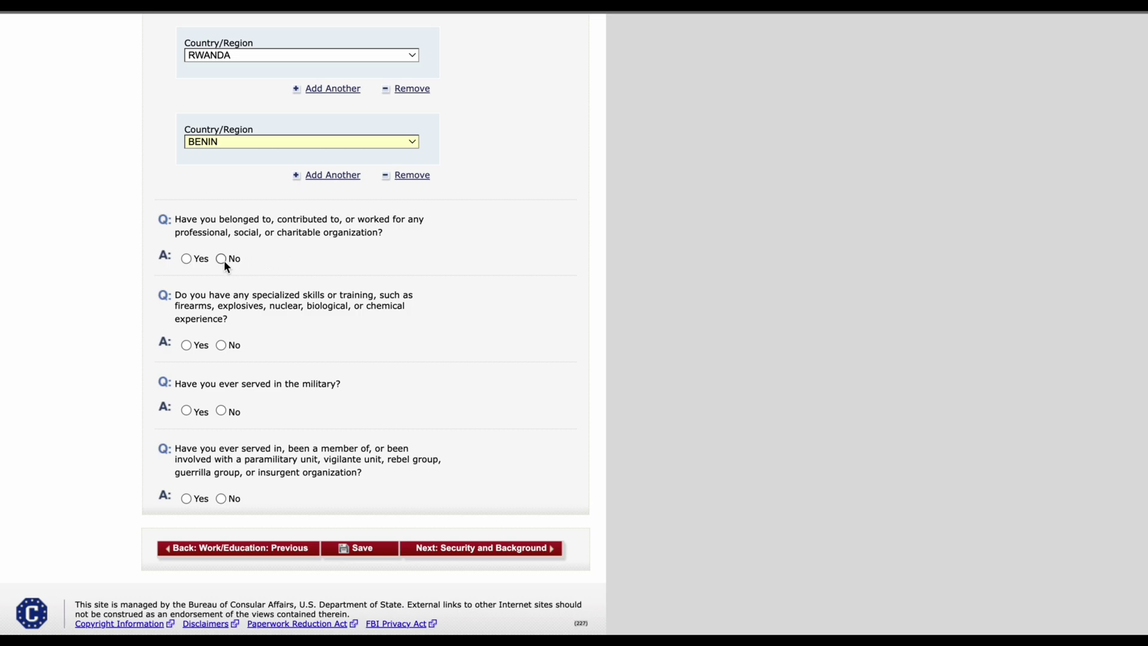
Step: Answer Yes to organization membership and enter ROTARY CLUB INTERNATIONAL as the organization name
{"action": "left_click", "coordinate": [186, 258]}
{"action": "scroll", "coordinate": [297, 432], "scroll_direction": "down", "scroll_amount": 3}
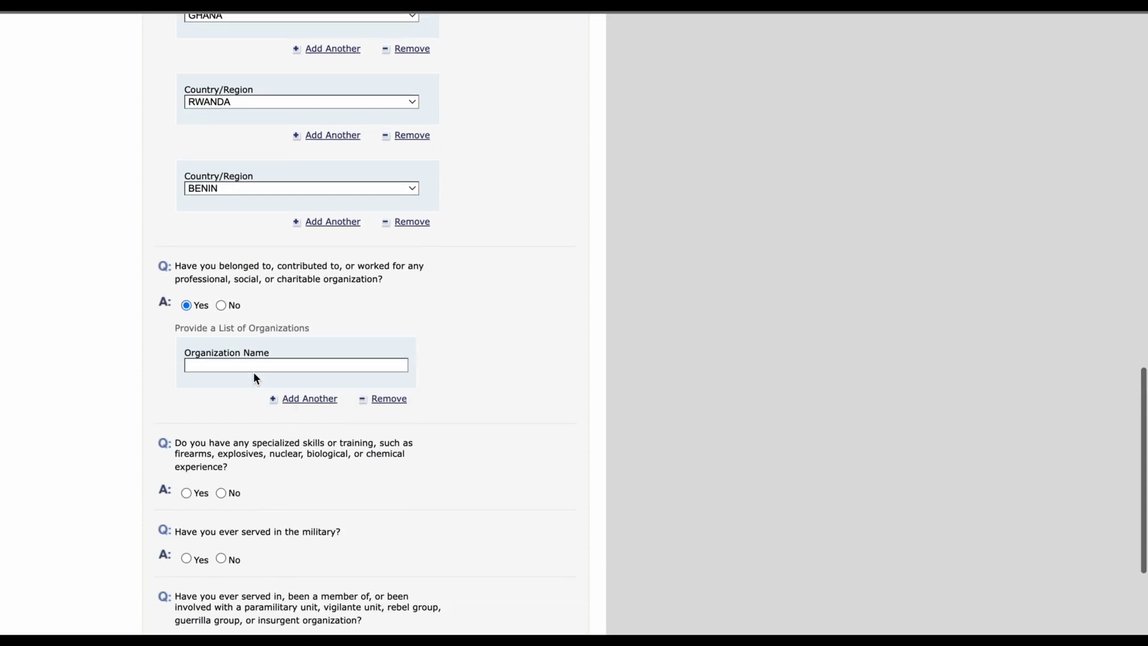
{"action": "left_click", "coordinate": [254, 365]}
{"action": "type", "text": "RO"}
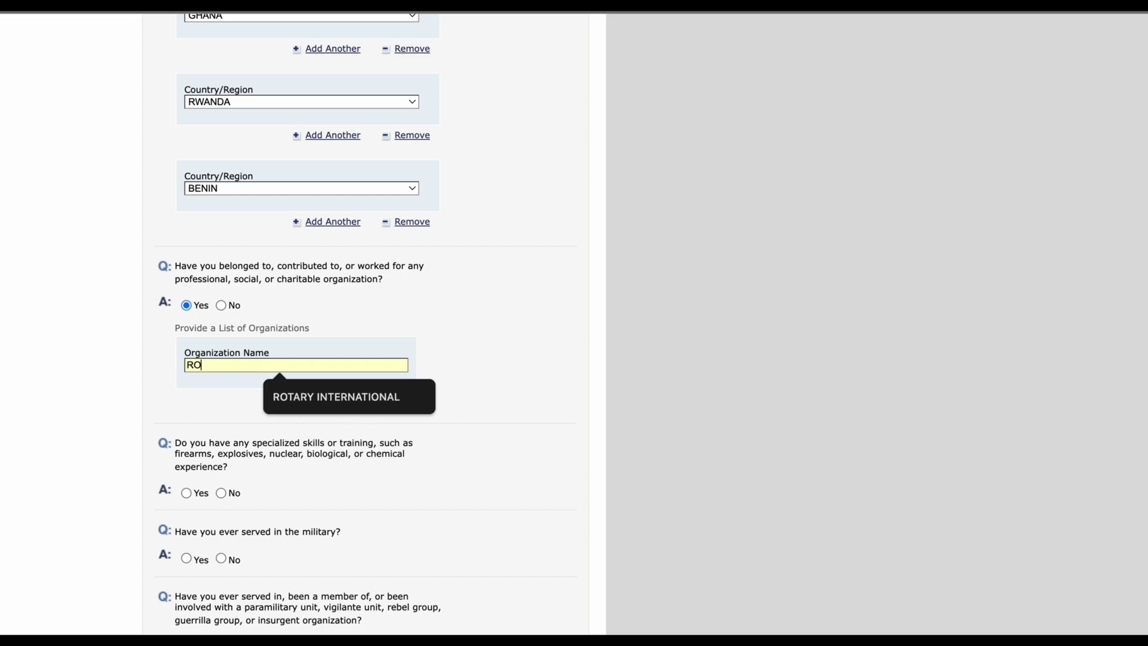
{"action": "type", "text": "TARY CLUB "}
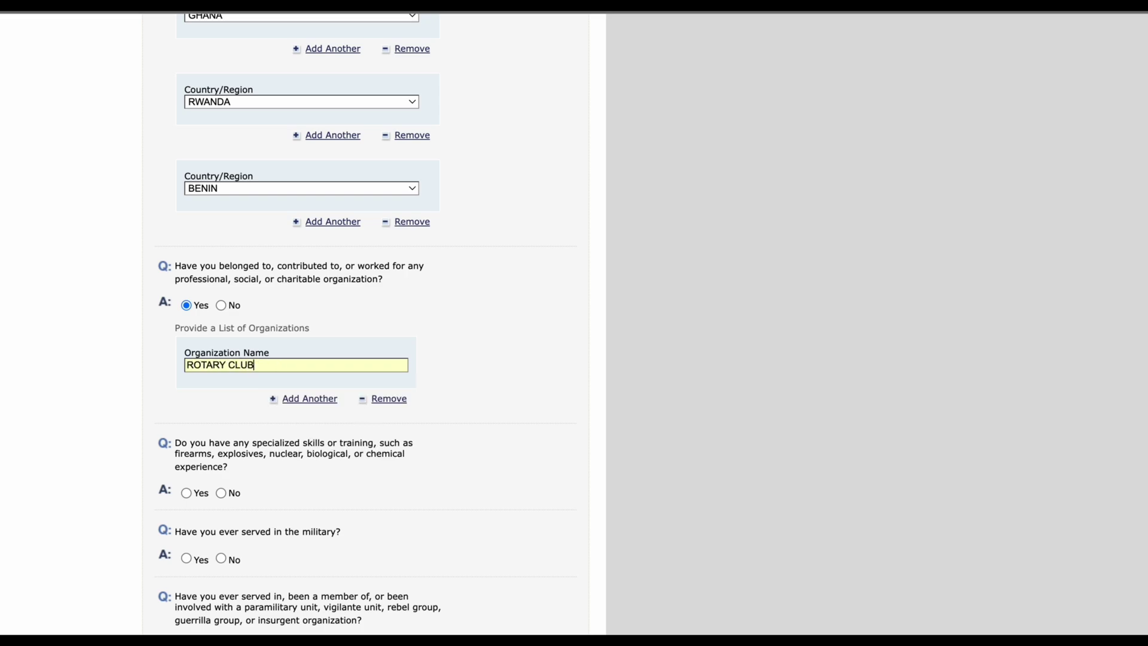
{"action": "type", "text": "INTERNATIONAL"}
{"action": "scroll", "coordinate": [518, 393], "scroll_direction": "down", "scroll_amount": 2}
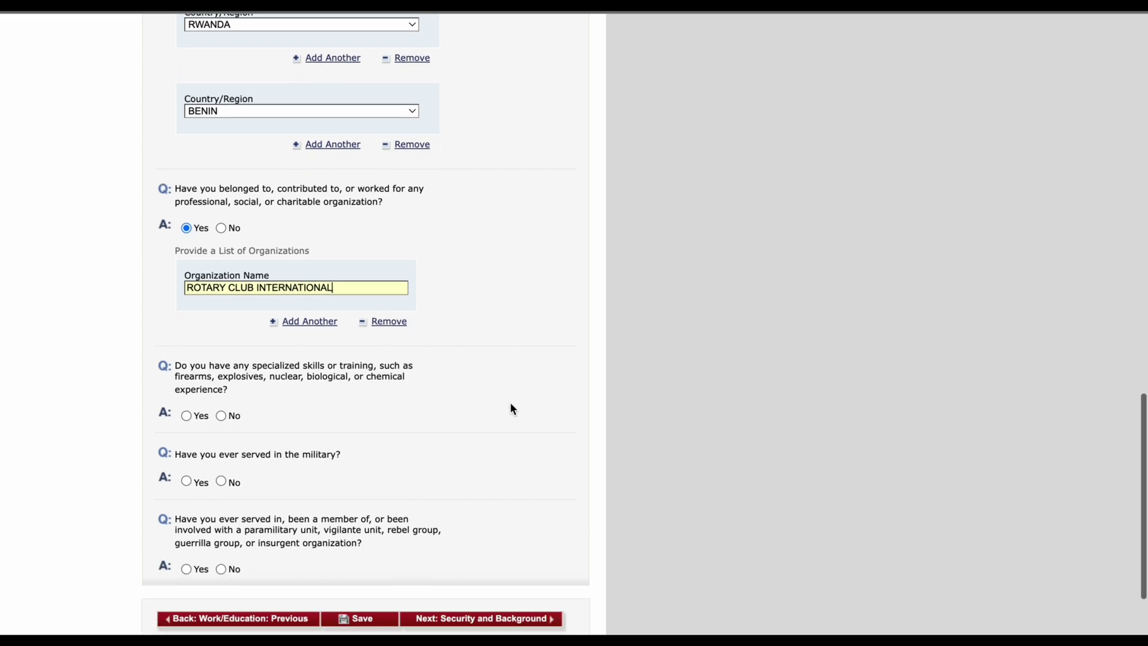
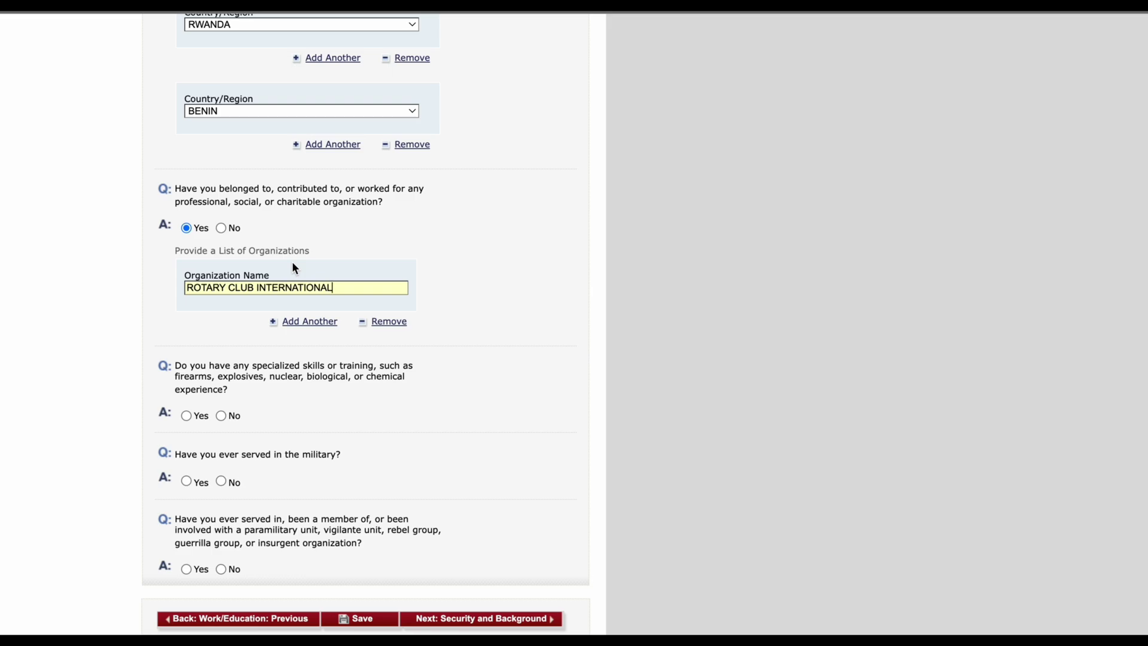
Step: Answer No to the specialized skills and military service questions
{"action": "scroll", "coordinate": [259, 336], "scroll_direction": "down", "scroll_amount": 2}
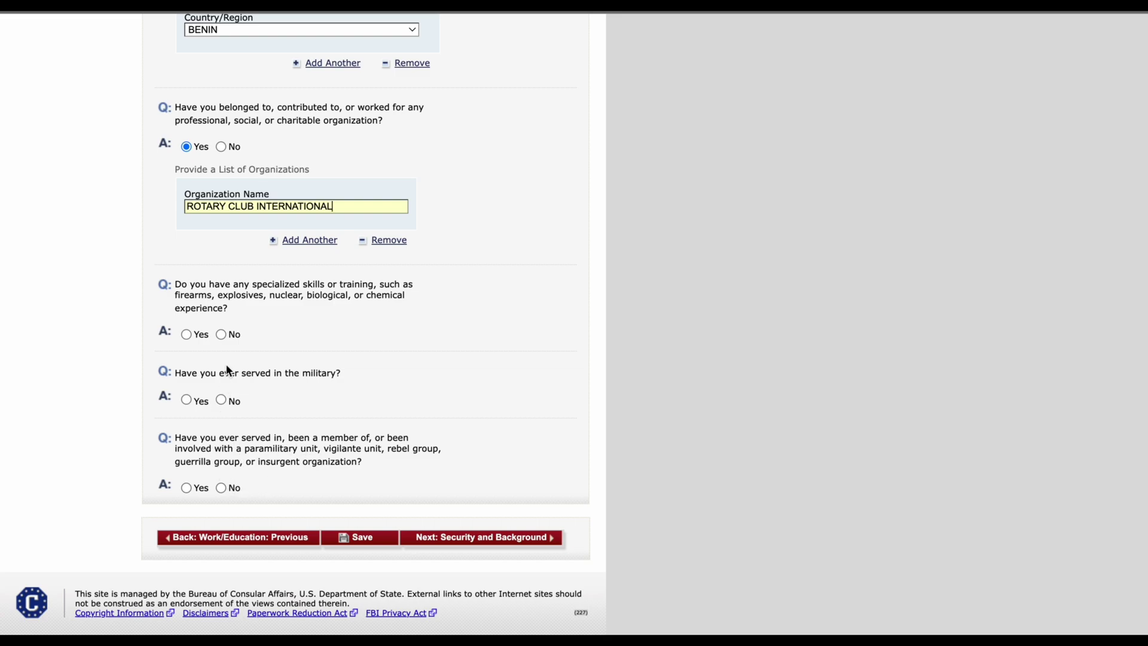
{"action": "left_click", "coordinate": [221, 334]}
{"action": "left_click", "coordinate": [220, 400]}
{"action": "scroll", "coordinate": [223, 461], "scroll_direction": "up", "scroll_amount": 4}
{"action": "scroll", "coordinate": [226, 467], "scroll_direction": "down", "scroll_amount": 4}
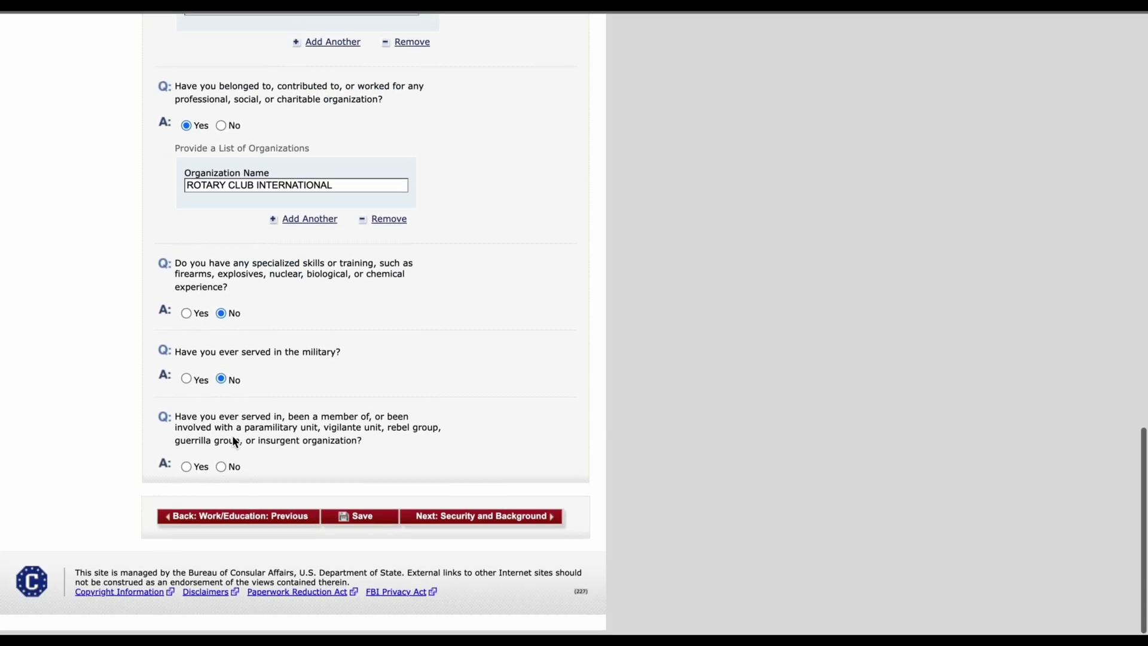
Step: Save the application, return to the form, and advance to Security and Background
{"action": "left_click", "coordinate": [386, 518]}
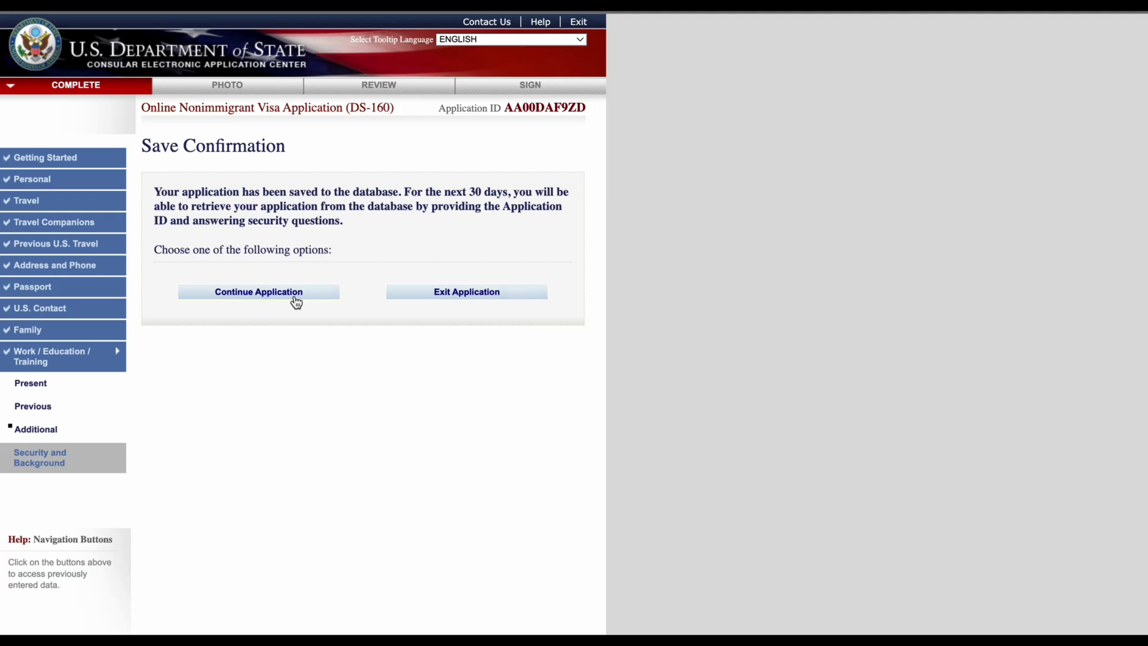
{"action": "left_click", "coordinate": [296, 299]}
{"action": "scroll", "coordinate": [466, 413], "scroll_direction": "down", "scroll_amount": 20}
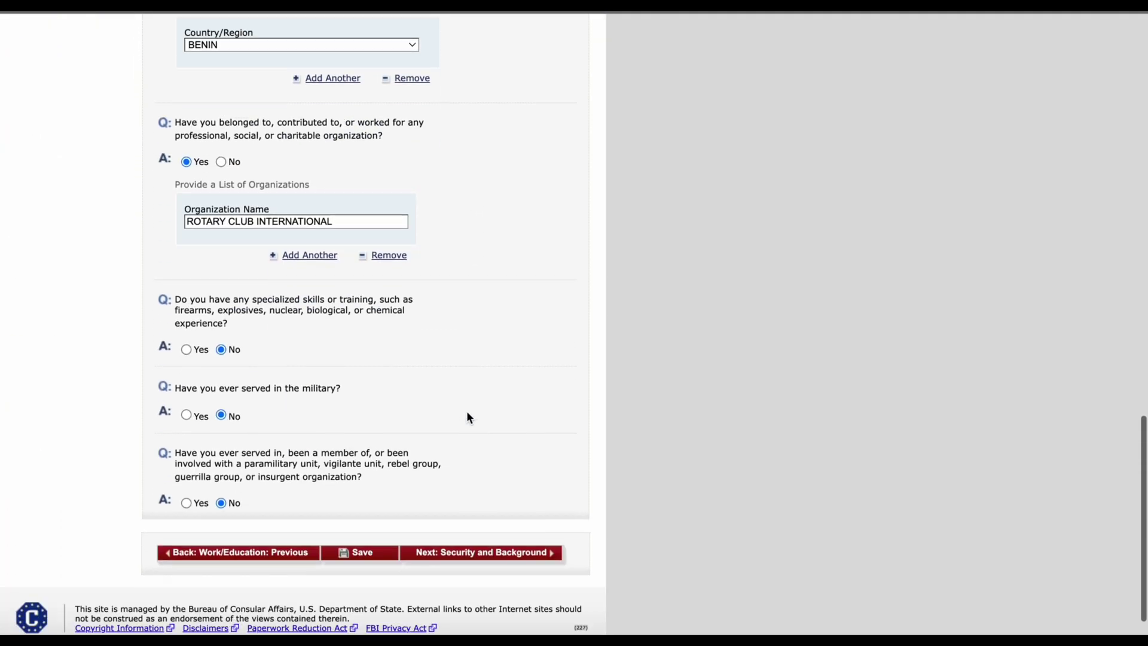
{"action": "scroll", "coordinate": [469, 412], "scroll_direction": "up", "scroll_amount": 2}
{"action": "scroll", "coordinate": [496, 442], "scroll_direction": "down", "scroll_amount": 3}
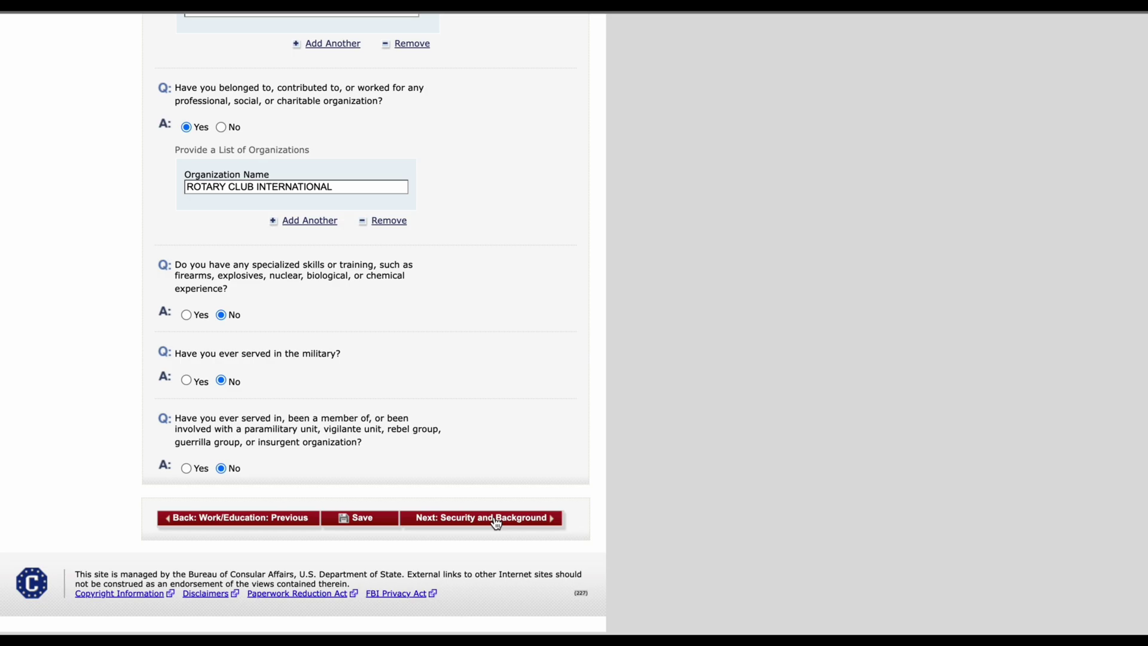
{"action": "left_click", "coordinate": [496, 520]}
Step: Answer No to the communicable disease, mental or physical disorder, and drug abuse questions
{"action": "scroll", "coordinate": [496, 523], "scroll_direction": "down", "scroll_amount": 3}
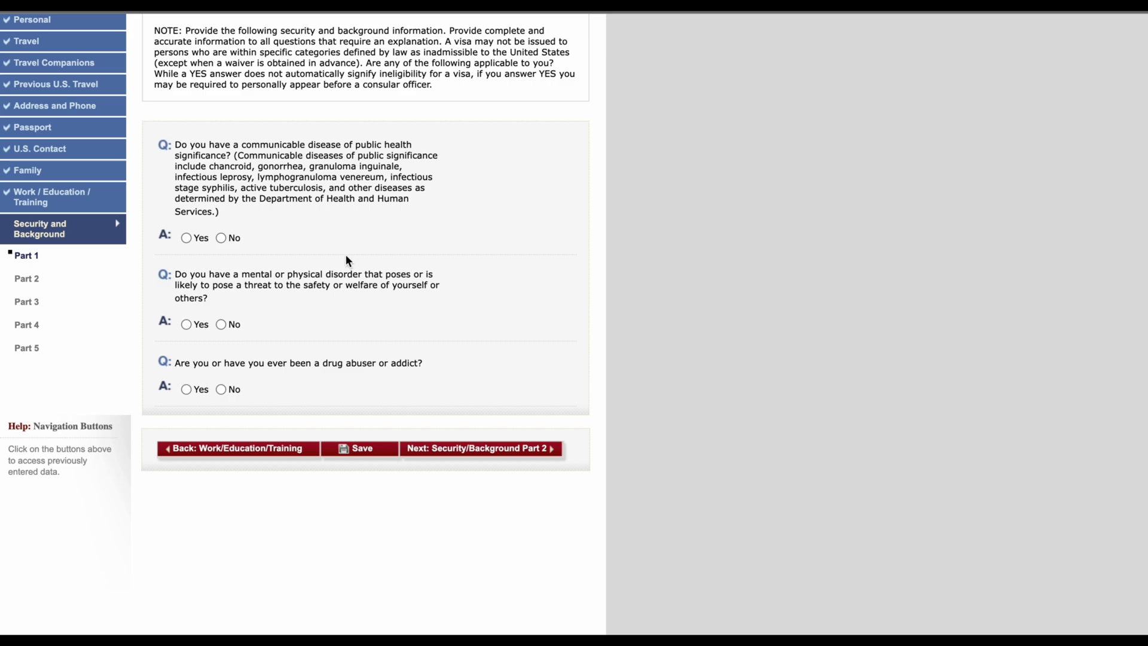
{"action": "scroll", "coordinate": [291, 186], "scroll_direction": "up", "scroll_amount": 1}
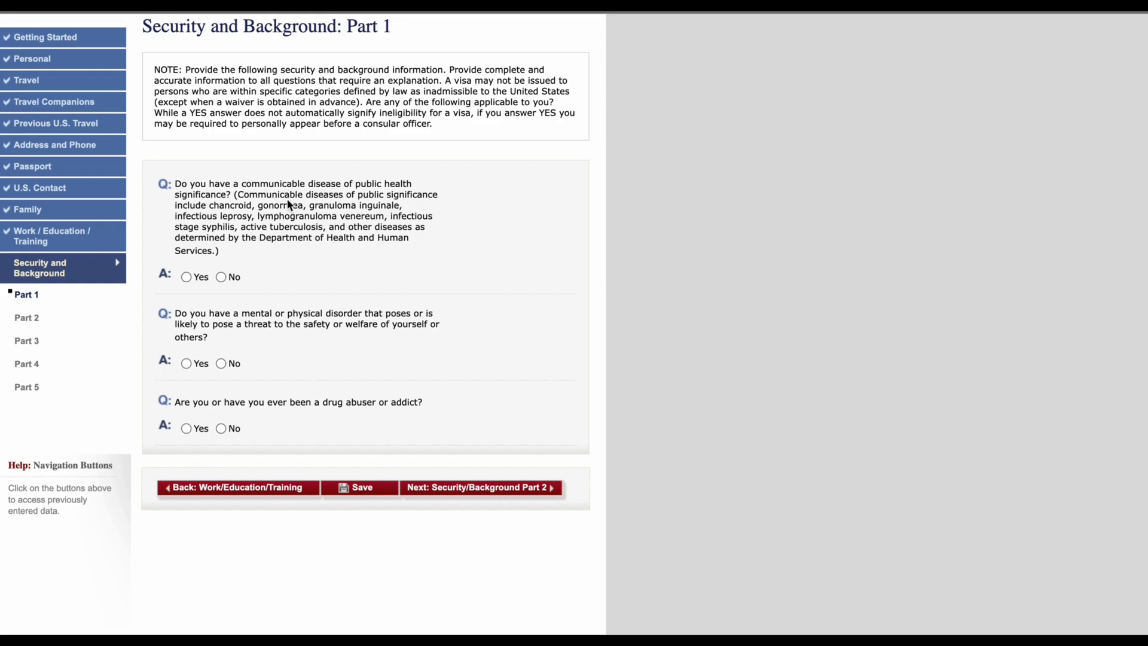
{"action": "left_click", "coordinate": [221, 278]}
{"action": "left_click", "coordinate": [222, 364]}
{"action": "left_click", "coordinate": [221, 429]}
Step: Move to Part 2 and answer No to the arrest and controlled substances questions
{"action": "left_click", "coordinate": [487, 490]}
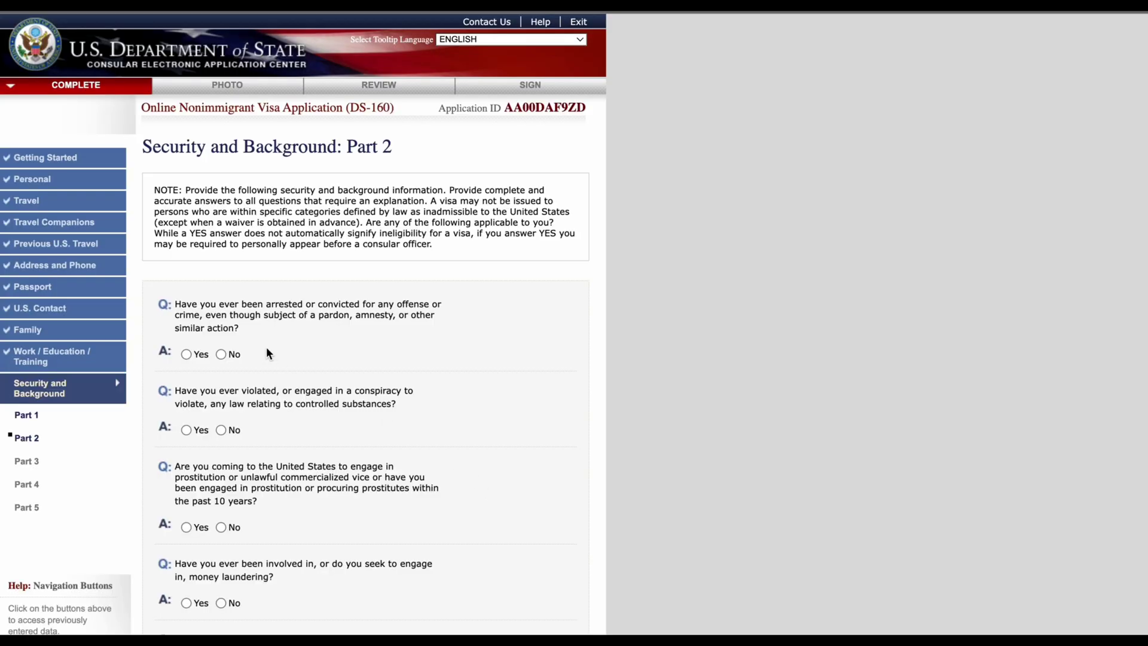
{"action": "scroll", "coordinate": [485, 492], "scroll_direction": "down", "scroll_amount": 4}
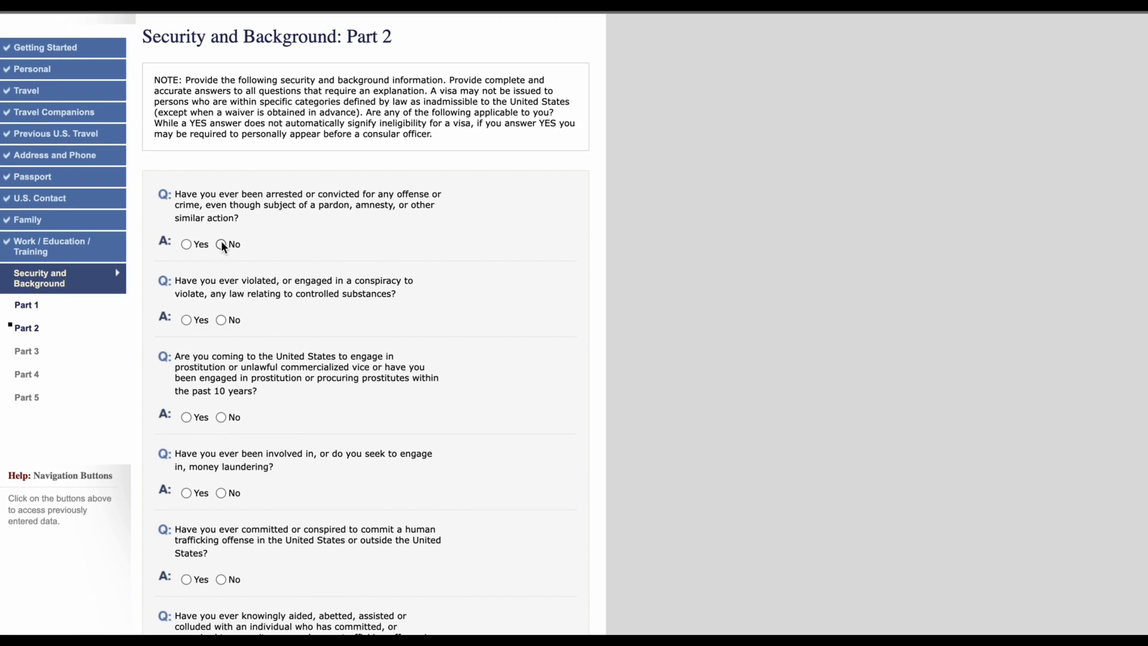
{"action": "left_click", "coordinate": [221, 244]}
{"action": "left_click", "coordinate": [222, 320]}
{"action": "scroll", "coordinate": [282, 376], "scroll_direction": "down", "scroll_amount": 3}
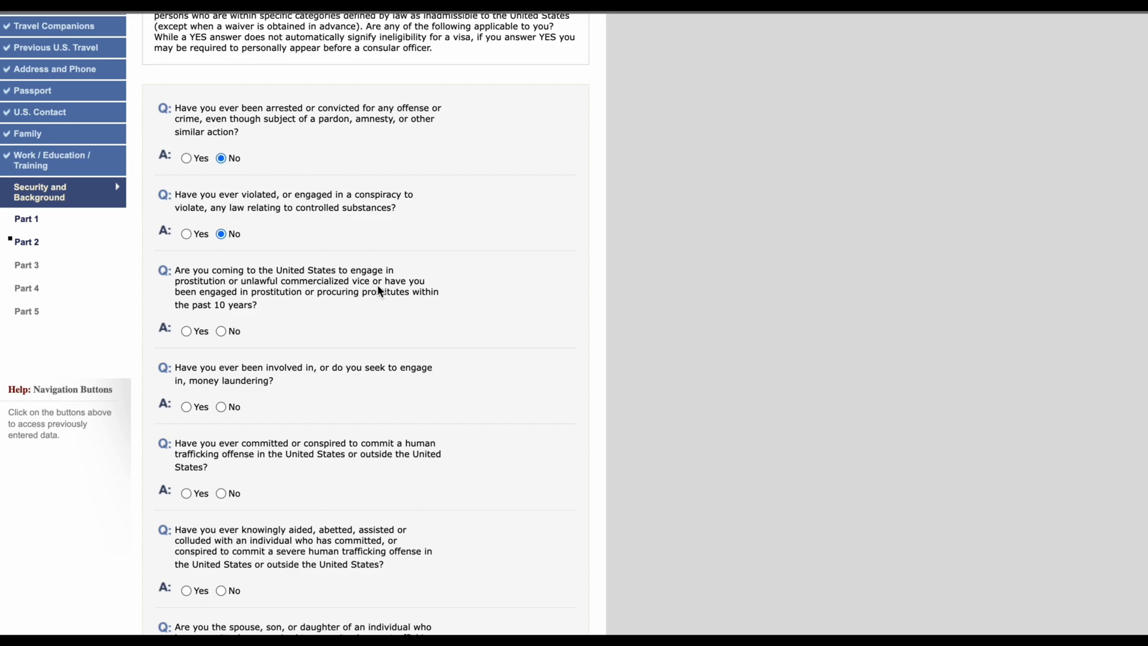
Step: Answer No to the prostitution, money laundering and human trafficking questions, then continue to Part 3
{"action": "left_click", "coordinate": [221, 332]}
{"action": "scroll", "coordinate": [246, 412], "scroll_direction": "down", "scroll_amount": 3}
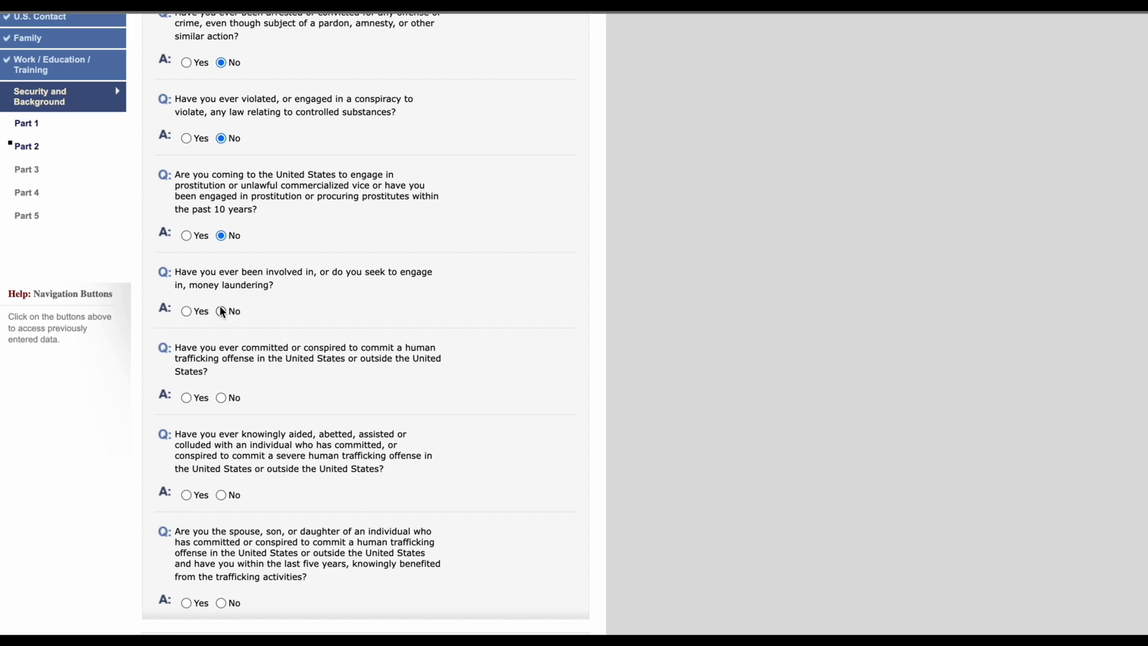
{"action": "left_click", "coordinate": [220, 310]}
{"action": "scroll", "coordinate": [214, 398], "scroll_direction": "down", "scroll_amount": 1}
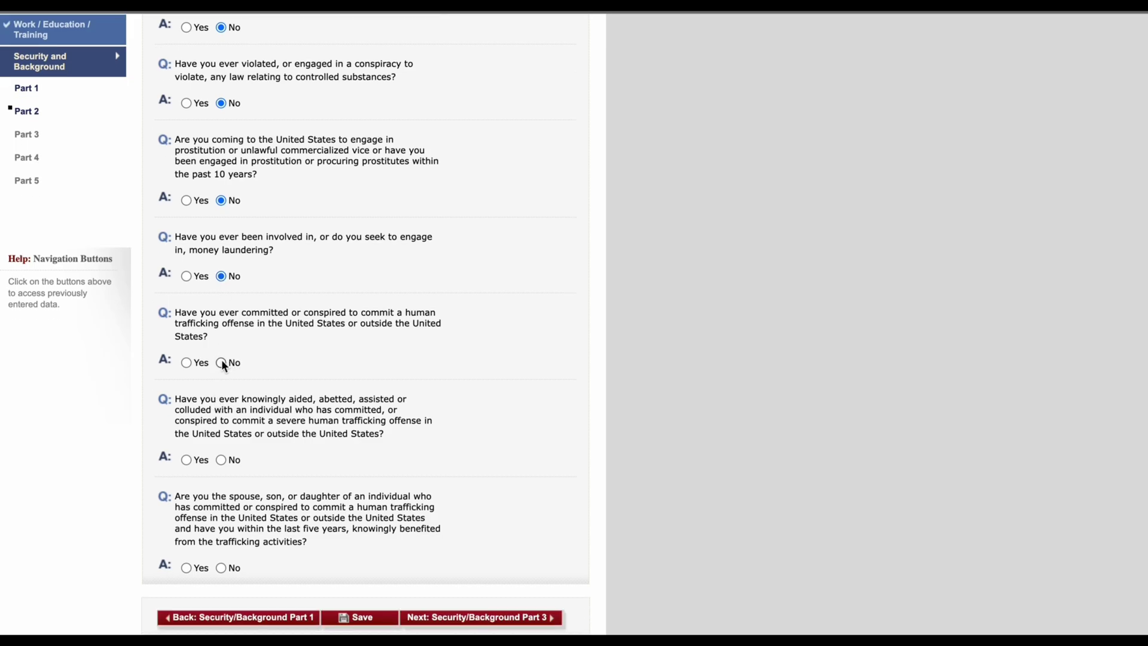
{"action": "scroll", "coordinate": [223, 371], "scroll_direction": "down", "scroll_amount": 2}
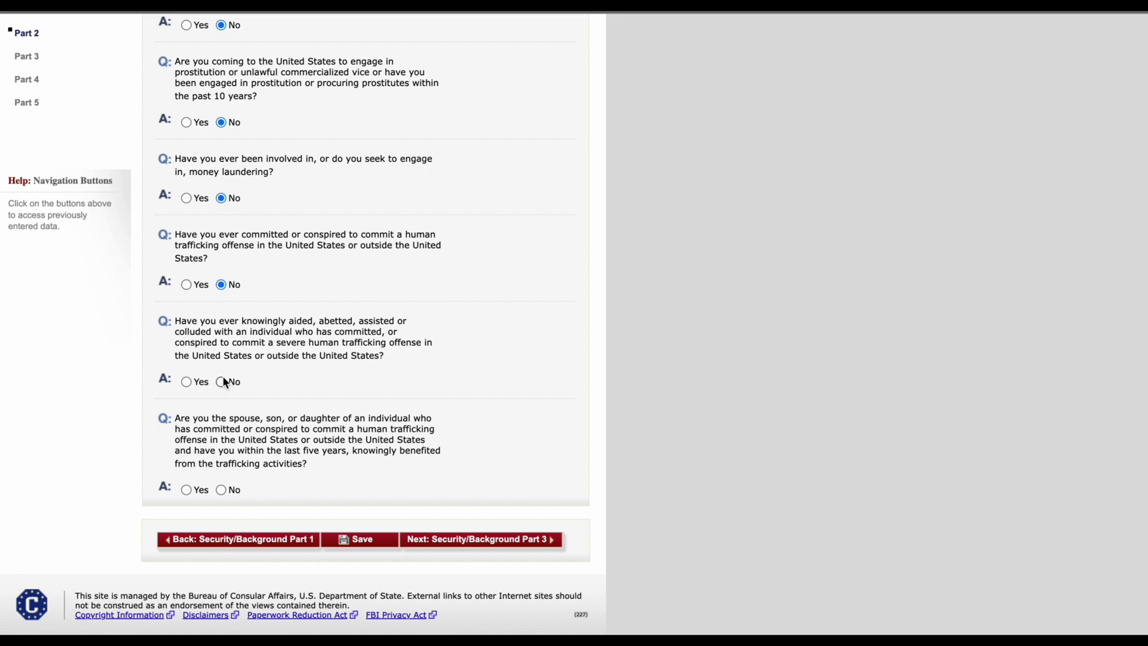
{"action": "left_click", "coordinate": [221, 382]}
{"action": "left_click", "coordinate": [497, 544]}
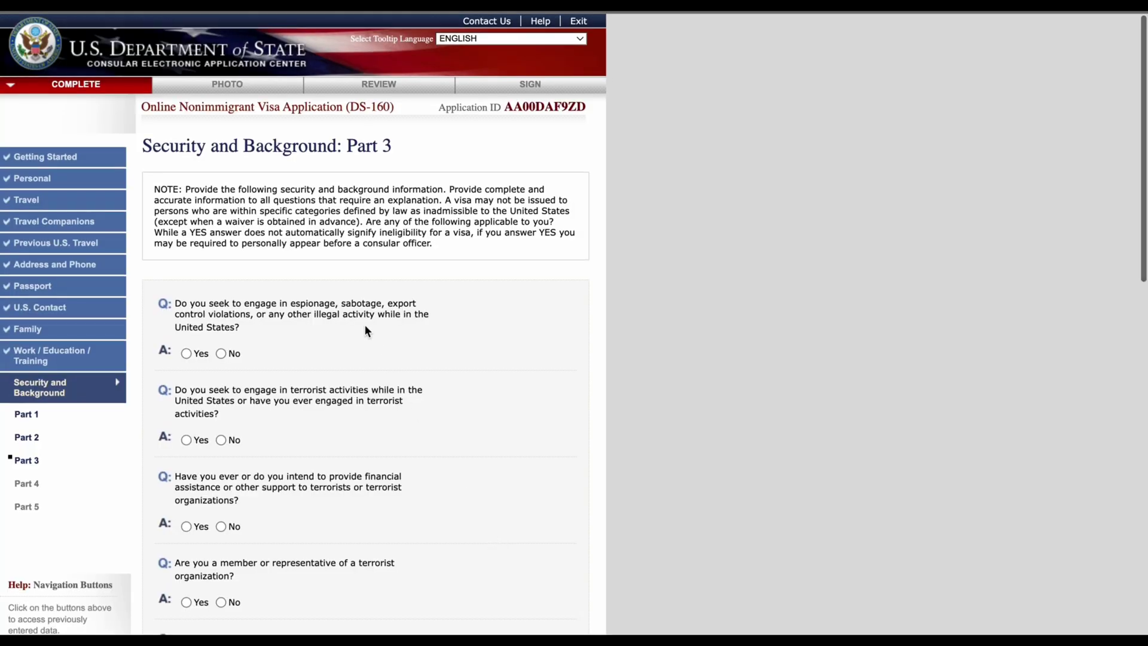
Step: Answer No to the espionage, terrorist activity, terrorist financing and terrorist relative questions
{"action": "scroll", "coordinate": [366, 328], "scroll_direction": "down", "scroll_amount": 5}
{"action": "scroll", "coordinate": [213, 155], "scroll_direction": "up", "scroll_amount": 2}
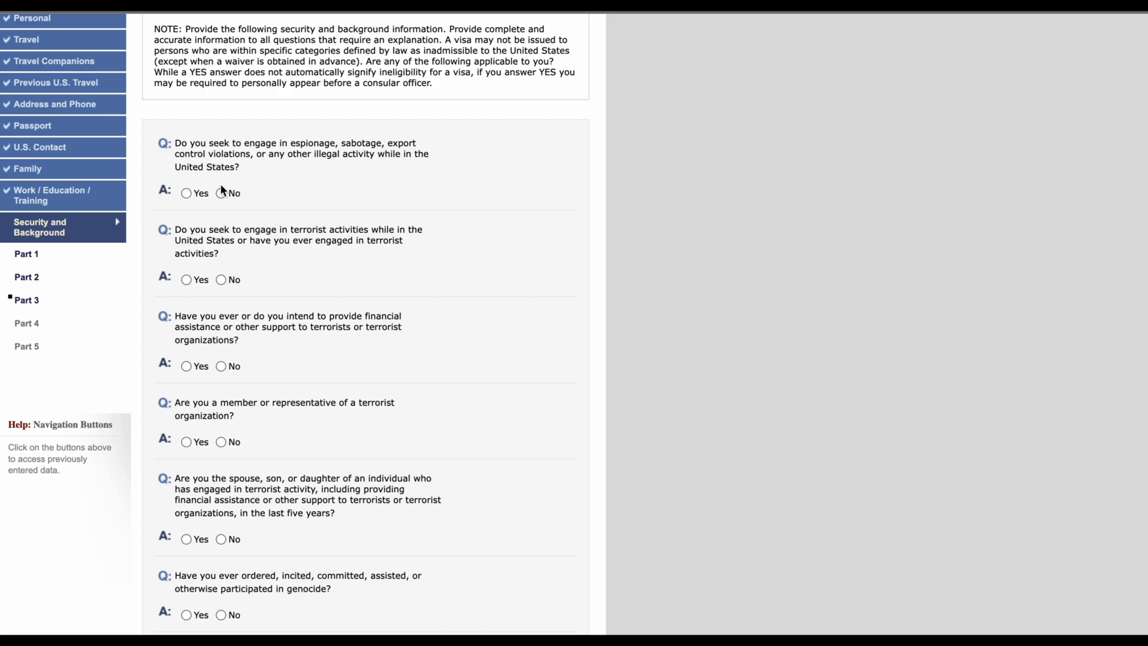
{"action": "left_click", "coordinate": [221, 193]}
{"action": "left_click", "coordinate": [221, 280]}
{"action": "scroll", "coordinate": [240, 362], "scroll_direction": "down", "scroll_amount": 1}
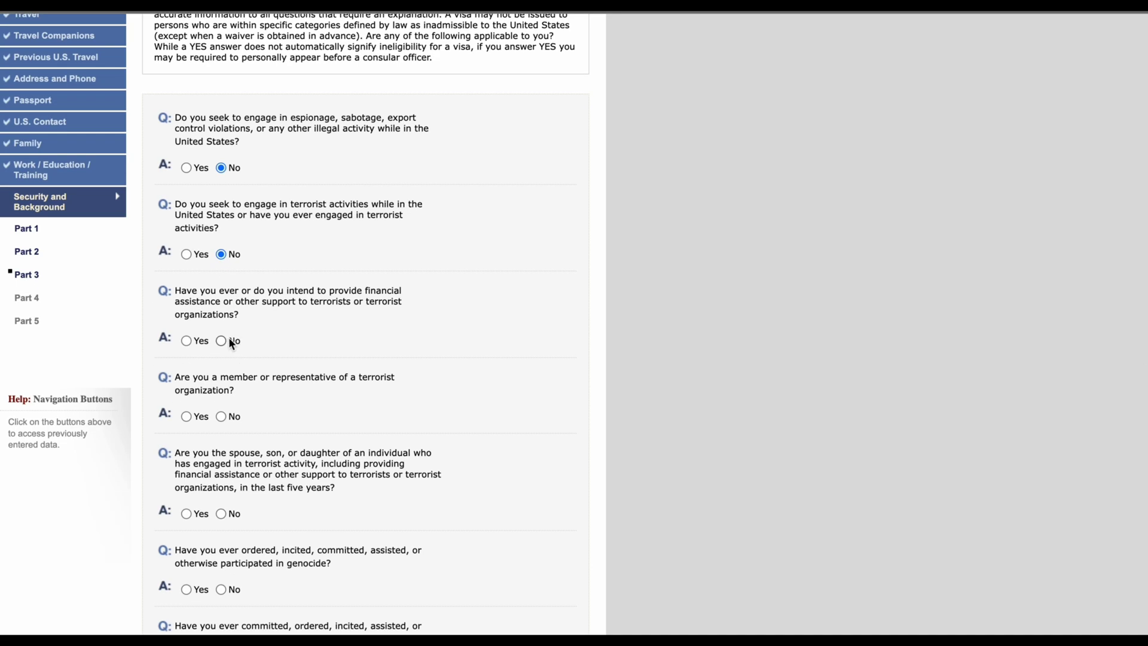
{"action": "left_click", "coordinate": [221, 341]}
{"action": "scroll", "coordinate": [236, 359], "scroll_direction": "down", "scroll_amount": 4}
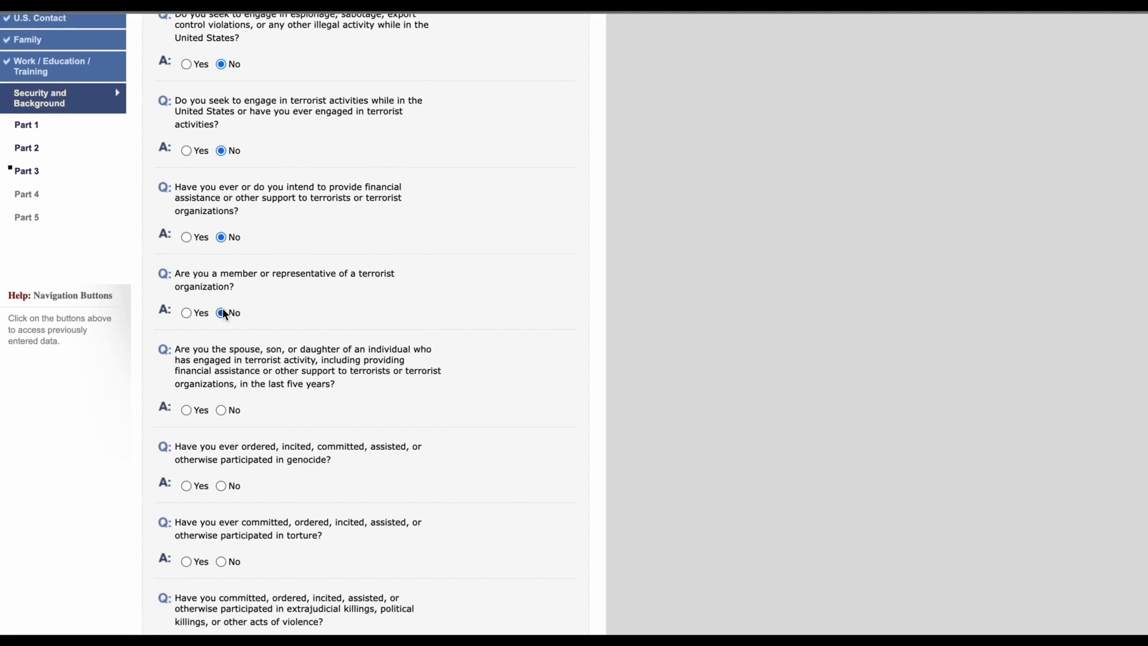
{"action": "left_click", "coordinate": [222, 410]}
{"action": "scroll", "coordinate": [249, 418], "scroll_direction": "down", "scroll_amount": 4}
Step: Answer No to the genocide, torture, extrajudicial killing, religious freedom and population control questions, then continue to Part 4
{"action": "left_click", "coordinate": [221, 387]}
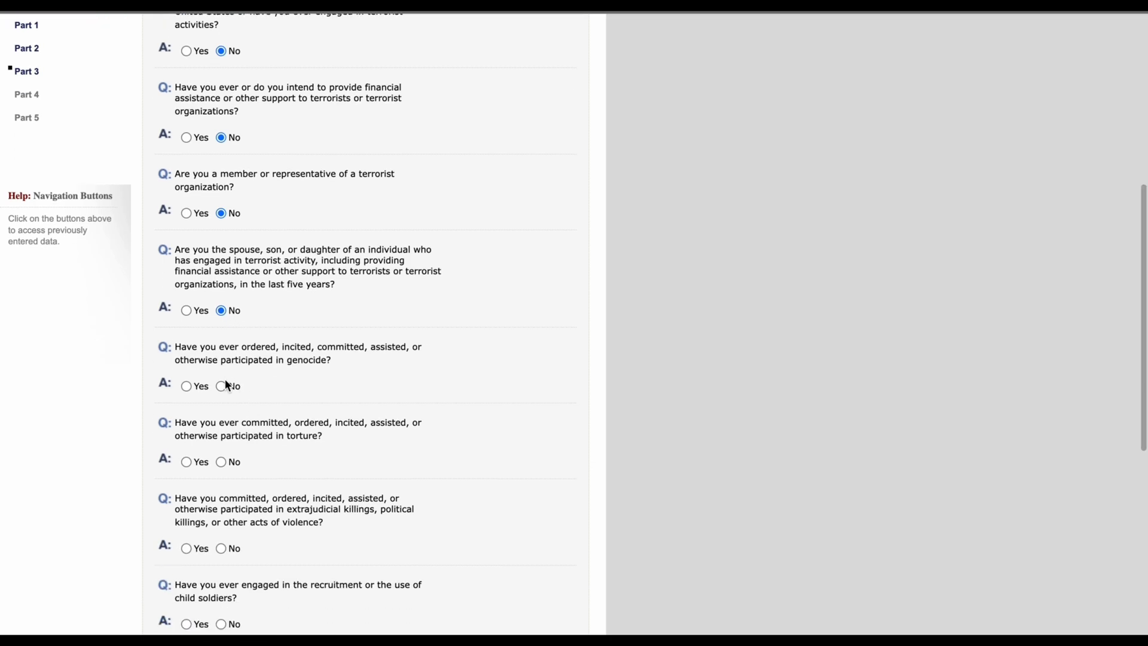
{"action": "left_click", "coordinate": [221, 461]}
{"action": "scroll", "coordinate": [245, 492], "scroll_direction": "down", "scroll_amount": 5}
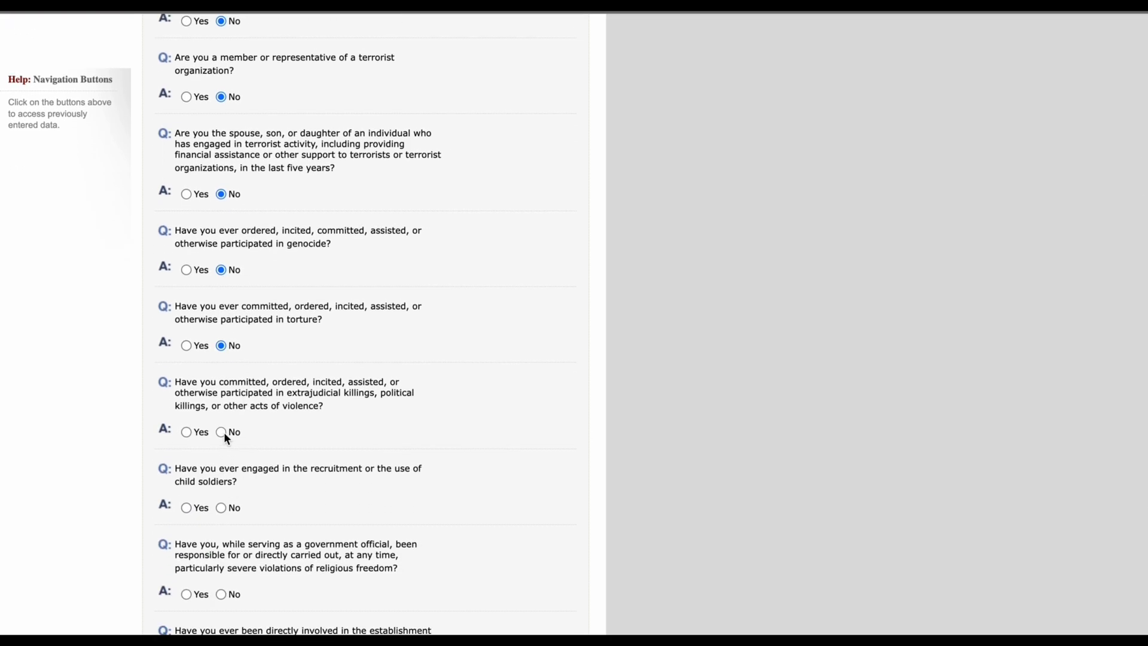
{"action": "left_click", "coordinate": [222, 508]}
{"action": "scroll", "coordinate": [239, 503], "scroll_direction": "down", "scroll_amount": 7}
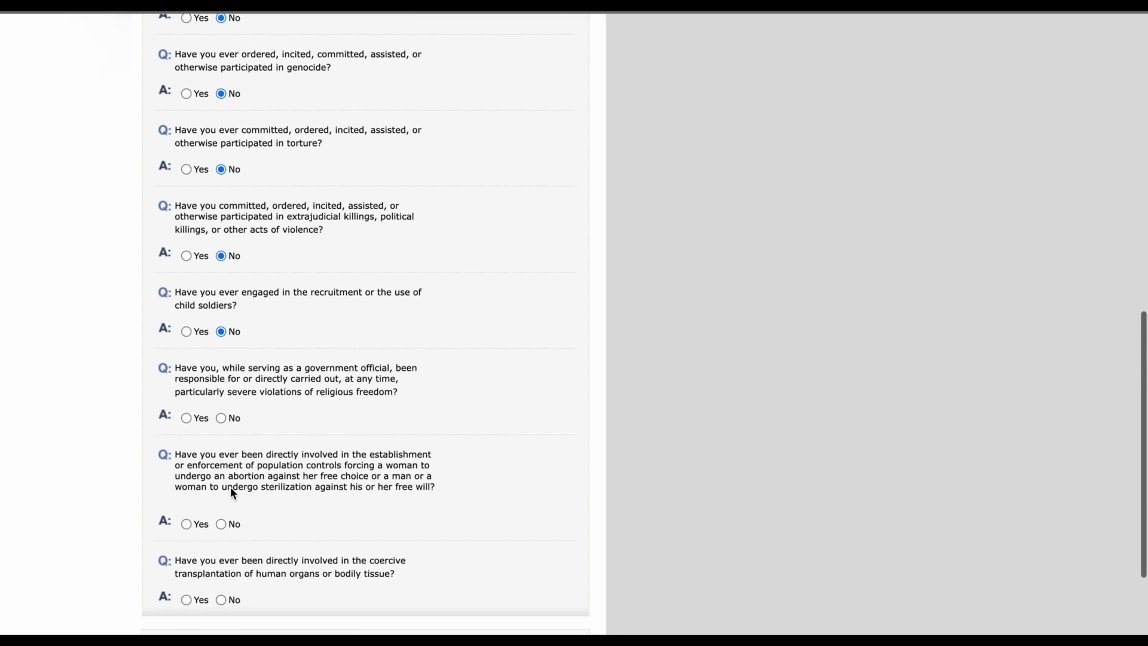
{"action": "left_click", "coordinate": [221, 418]}
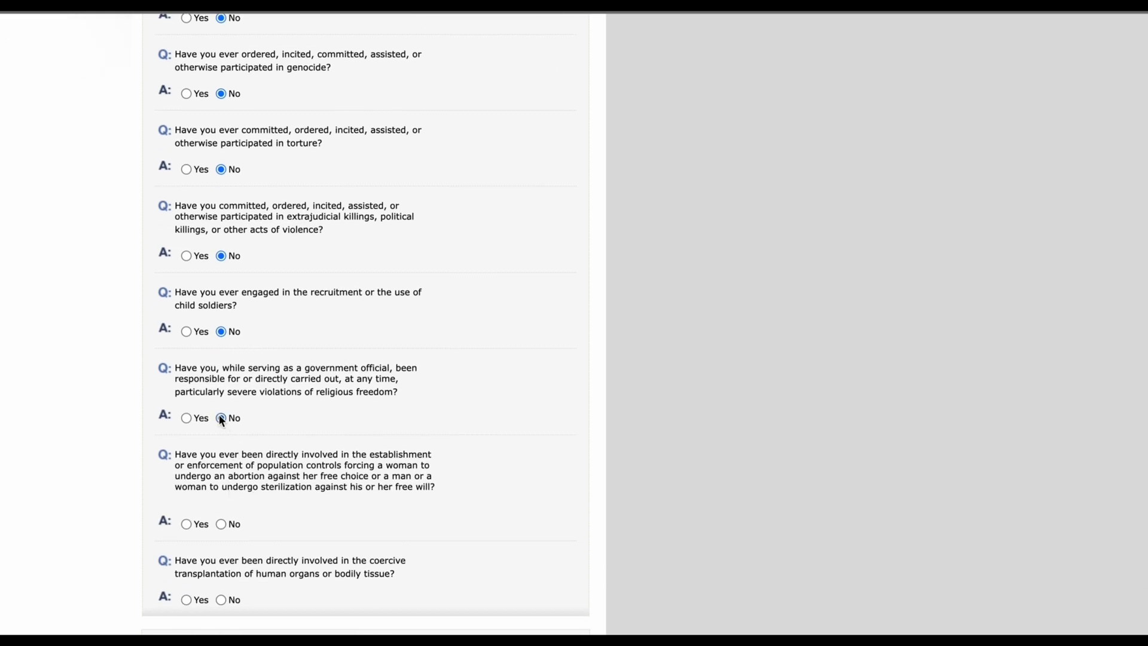
{"action": "left_click", "coordinate": [221, 524]}
{"action": "scroll", "coordinate": [236, 571], "scroll_direction": "down", "scroll_amount": 5}
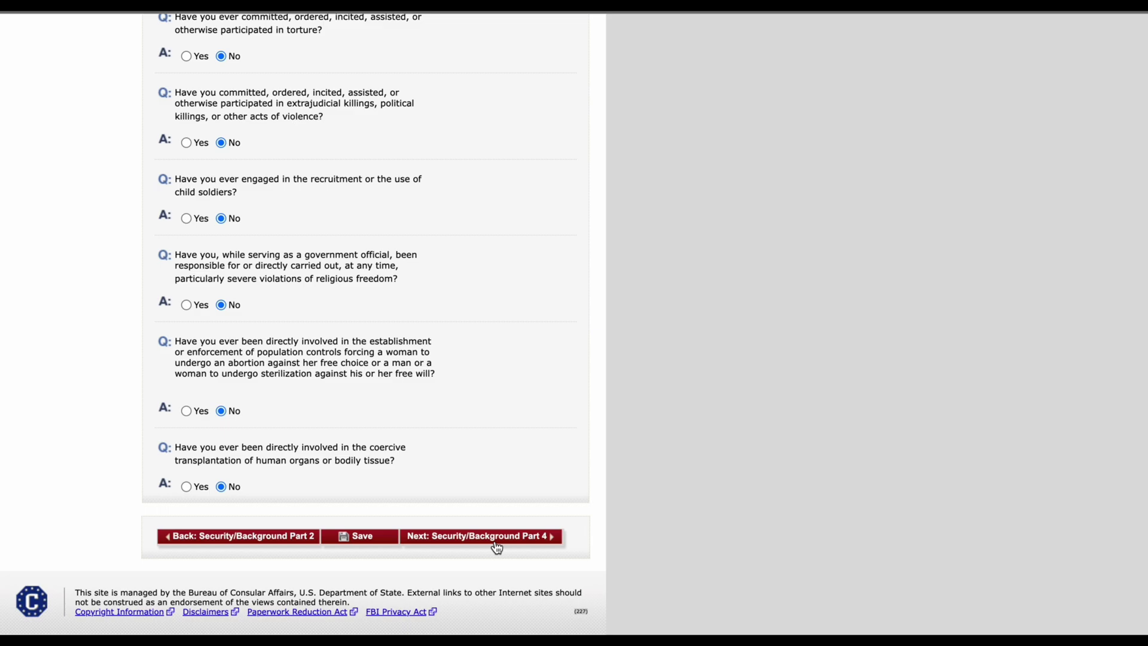
{"action": "left_click", "coordinate": [495, 541]}
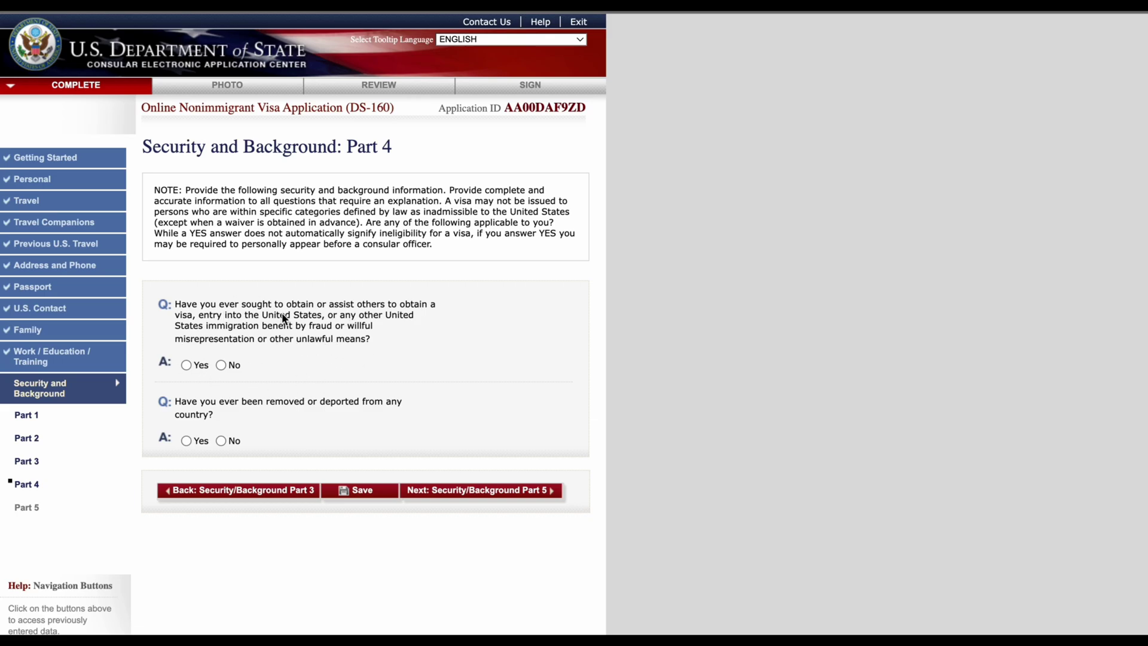
Step: Answer No to the Part 4 visa fraud and deportation questions and continue to Part 5
{"action": "left_click", "coordinate": [221, 366]}
{"action": "left_click", "coordinate": [221, 442]}
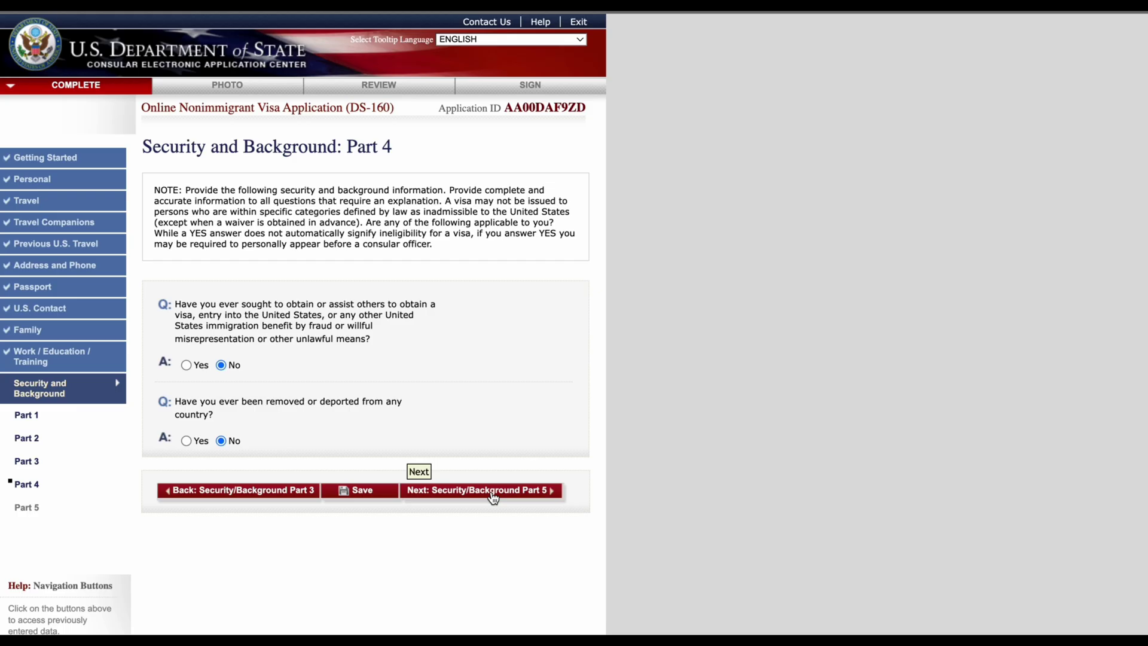
{"action": "left_click", "coordinate": [492, 497]}
Step: Answer No to the child custody, illegal voting and renounced citizenship questions, save, and proceed to Photo
{"action": "scroll", "coordinate": [489, 497], "scroll_direction": "down", "scroll_amount": 1}
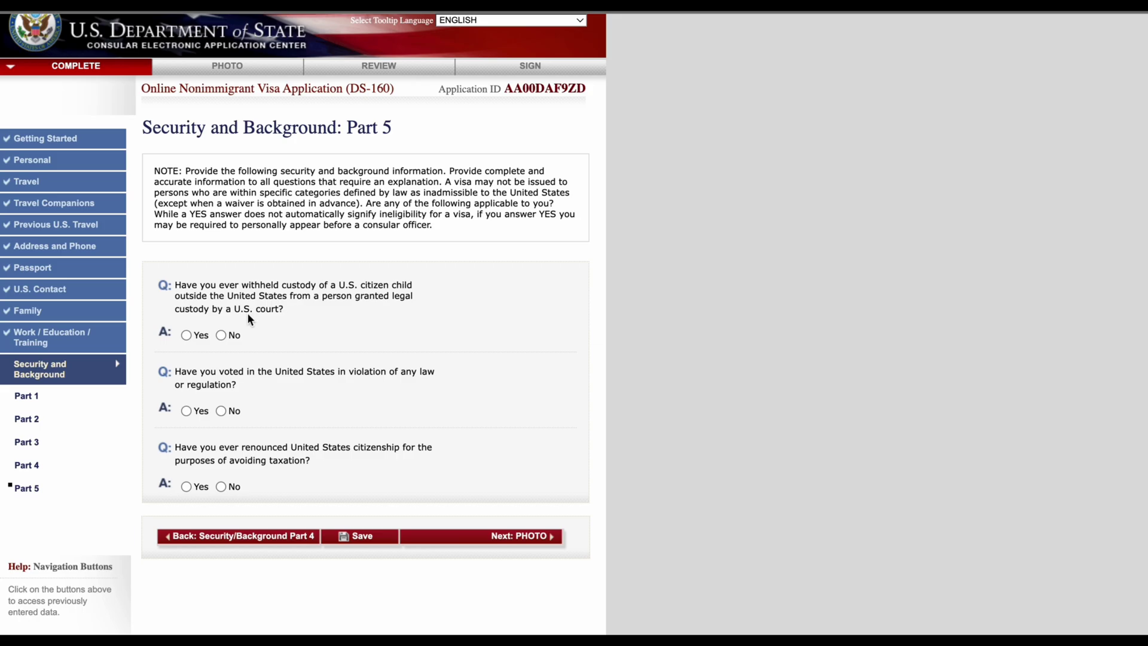
{"action": "left_click", "coordinate": [228, 339]}
{"action": "left_click", "coordinate": [221, 411]}
{"action": "right_click", "coordinate": [225, 462]}
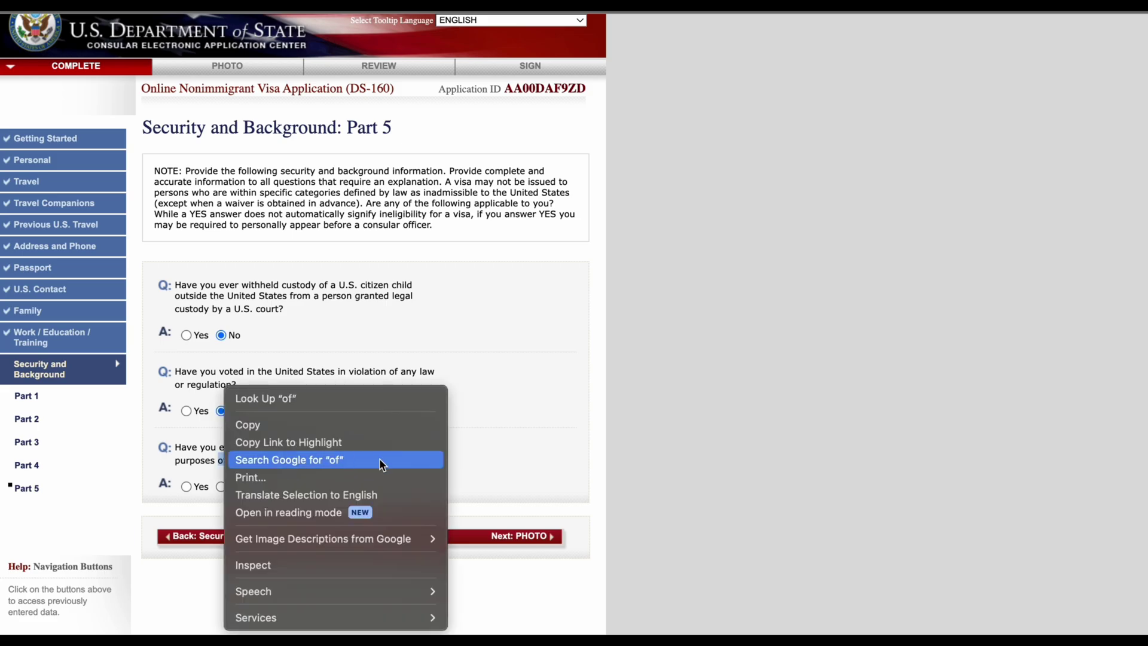
{"action": "left_click", "coordinate": [509, 436]}
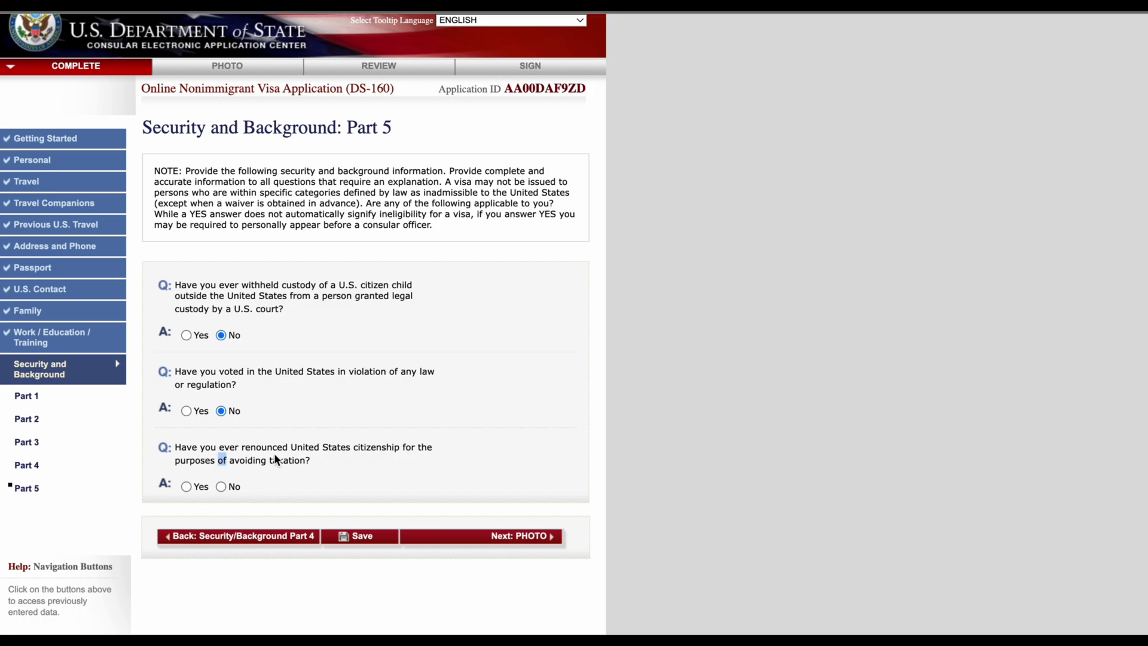
{"action": "left_click", "coordinate": [220, 488]}
{"action": "left_click", "coordinate": [377, 541]}
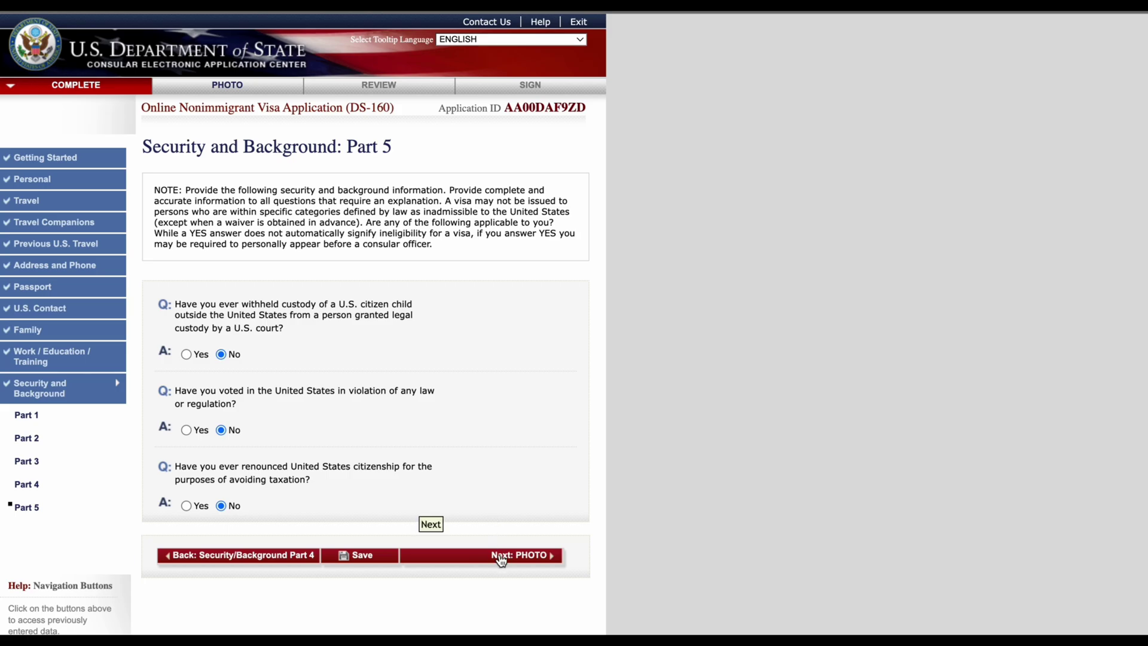
{"action": "left_click", "coordinate": [501, 556]}
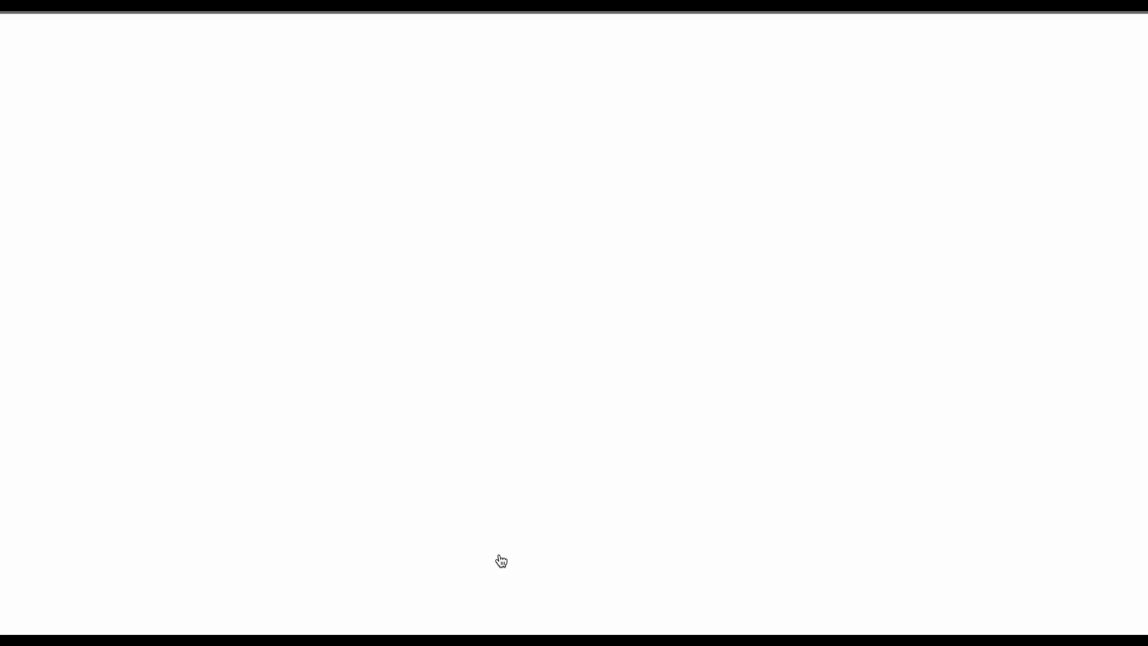
Step: Open the photo upload tool and select the passport photo JPG found by searching 'ife photo'
{"action": "scroll", "coordinate": [494, 541], "scroll_direction": "down", "scroll_amount": 3}
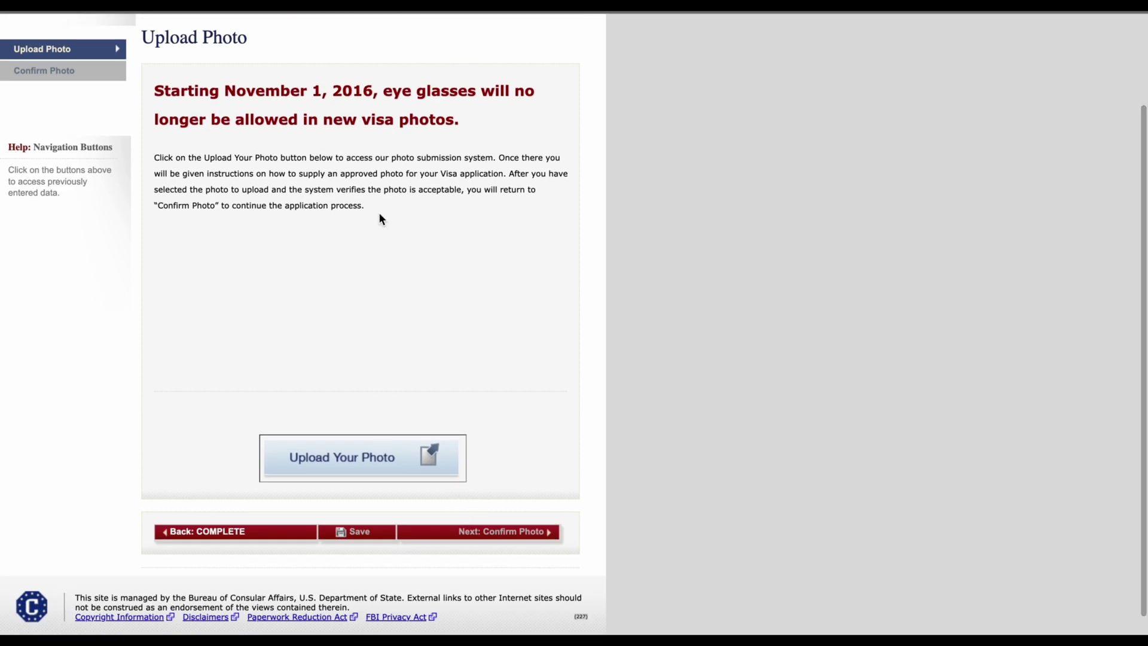
{"action": "scroll", "coordinate": [267, 354], "scroll_direction": "up", "scroll_amount": 3}
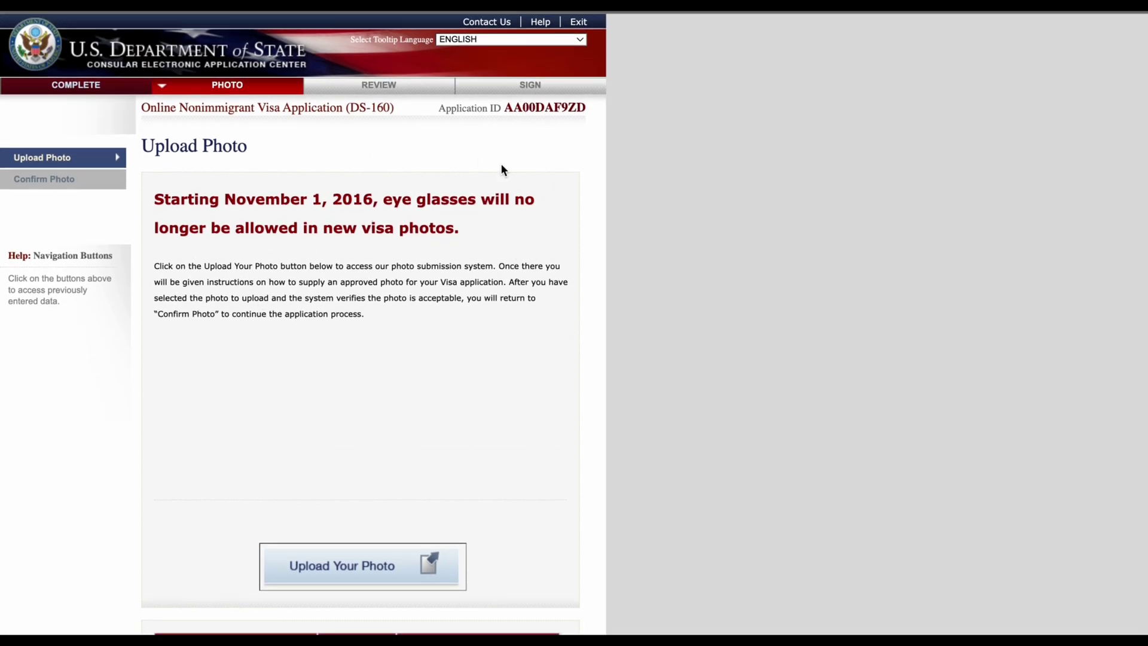
{"action": "scroll", "coordinate": [356, 568], "scroll_direction": "down", "scroll_amount": 3}
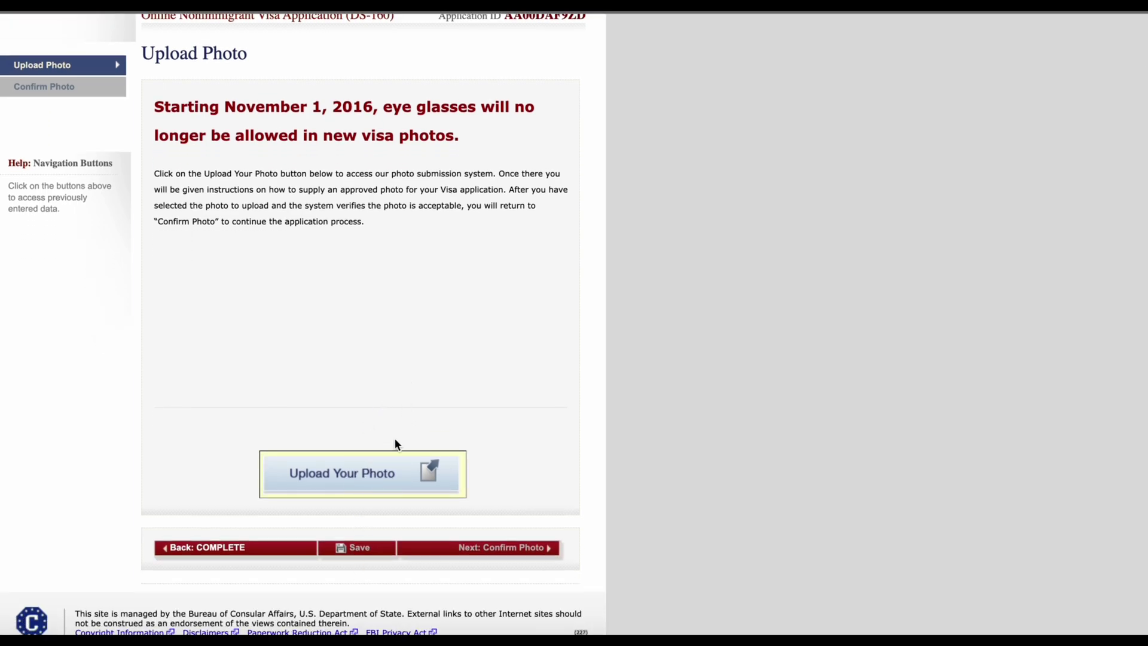
{"action": "left_click", "coordinate": [372, 470]}
{"action": "scroll", "coordinate": [366, 469], "scroll_direction": "down", "scroll_amount": 5}
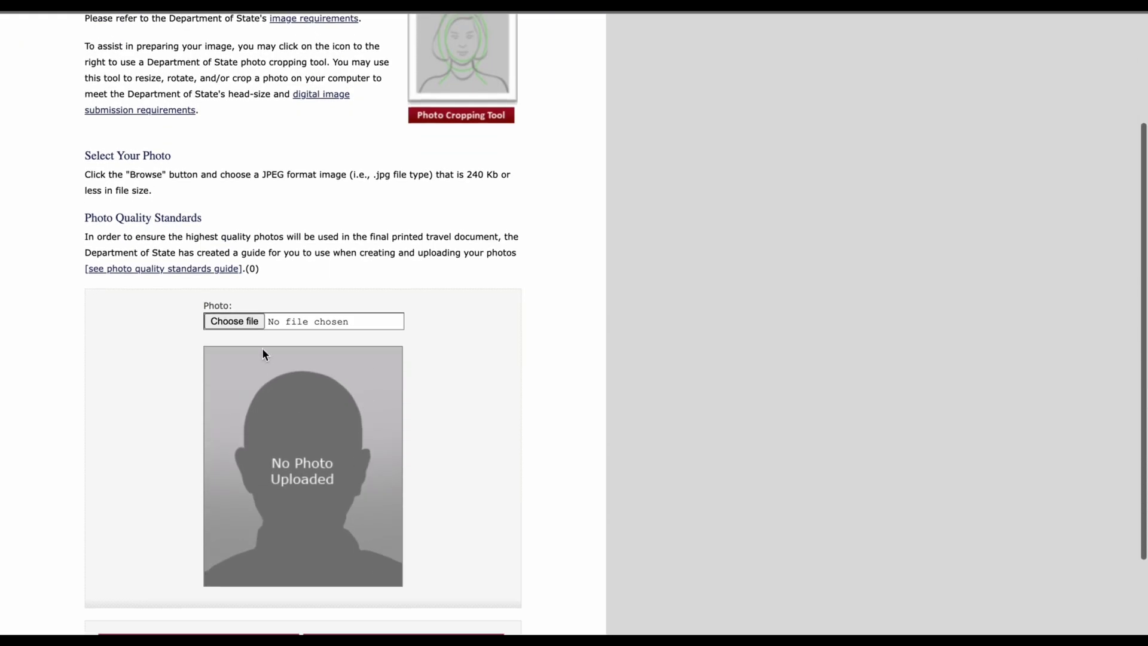
{"action": "left_click", "coordinate": [243, 320]}
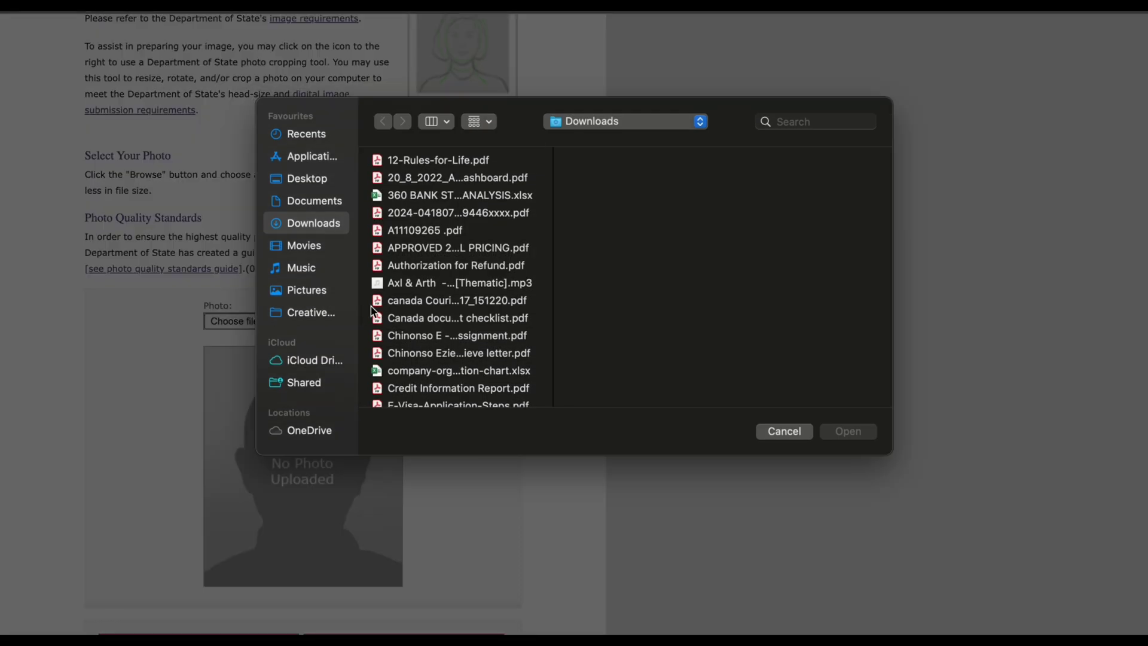
{"action": "left_click", "coordinate": [793, 120]}
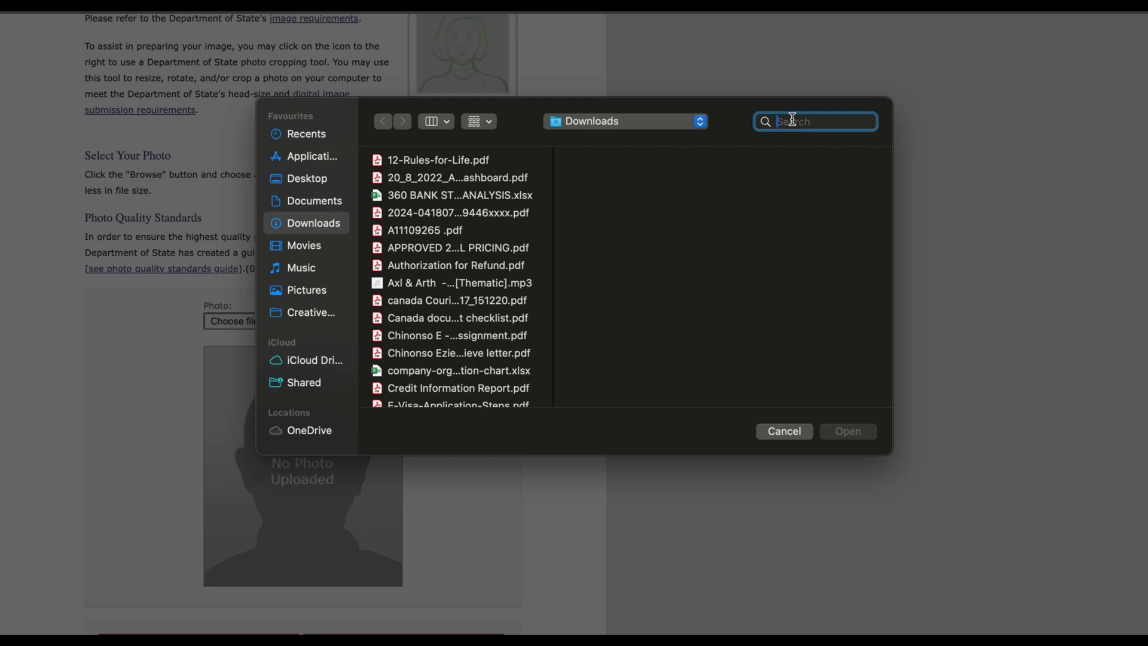
{"action": "type", "text": "ife photo"}
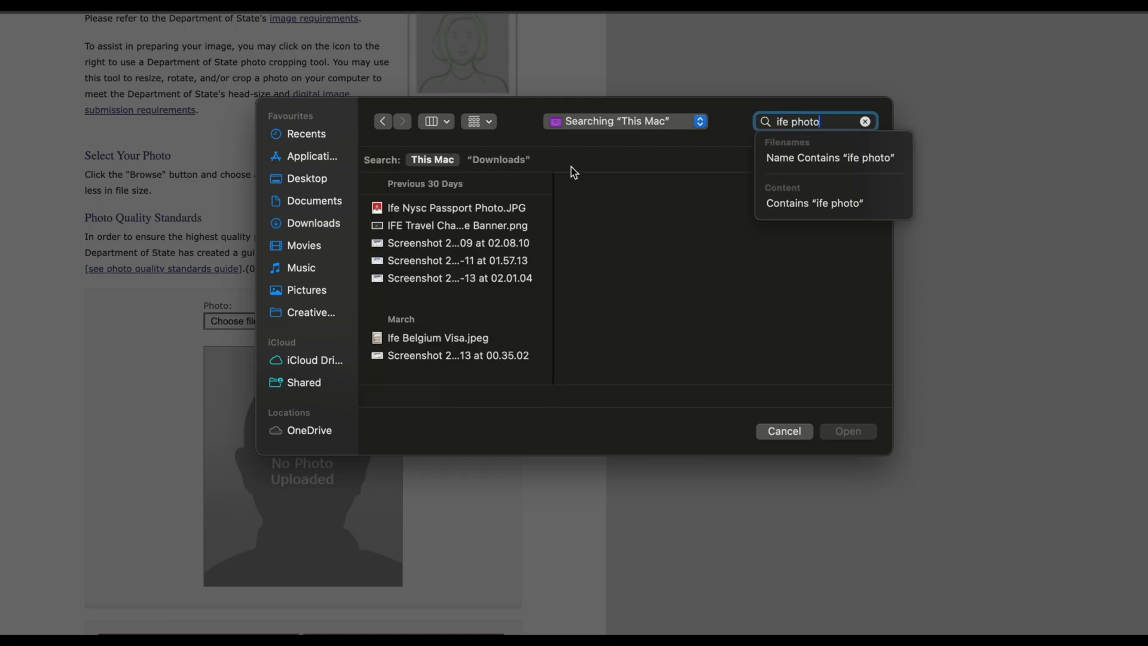
{"action": "key", "text": "Down"}
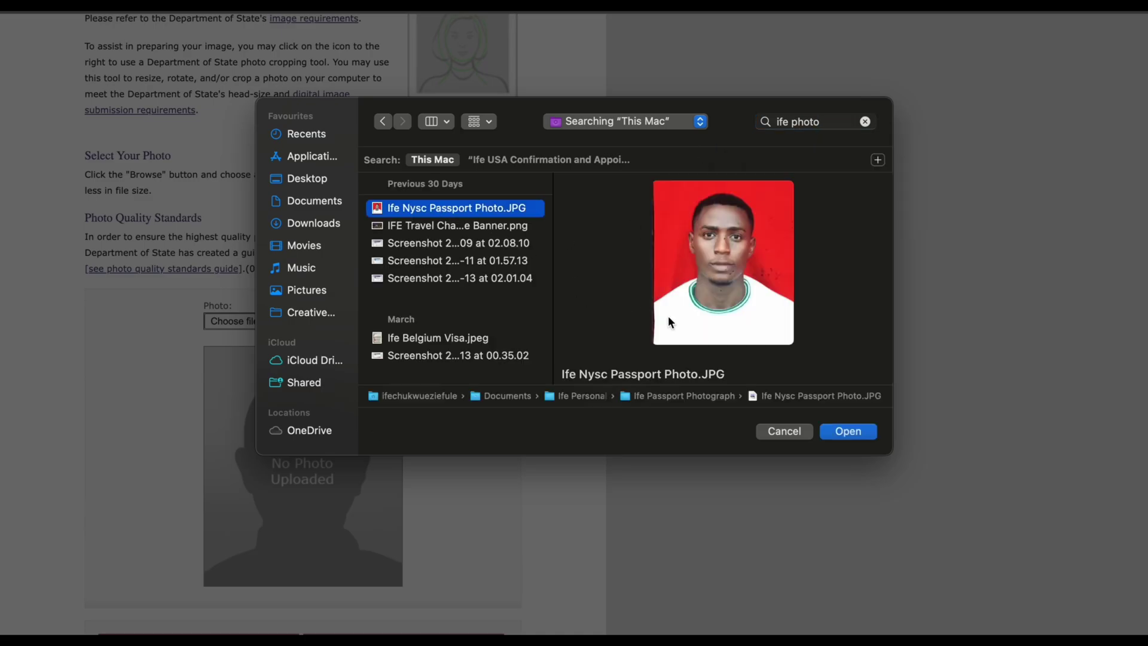
{"action": "left_click", "coordinate": [839, 426]}
{"action": "scroll", "coordinate": [453, 549], "scroll_direction": "down", "scroll_amount": 2}
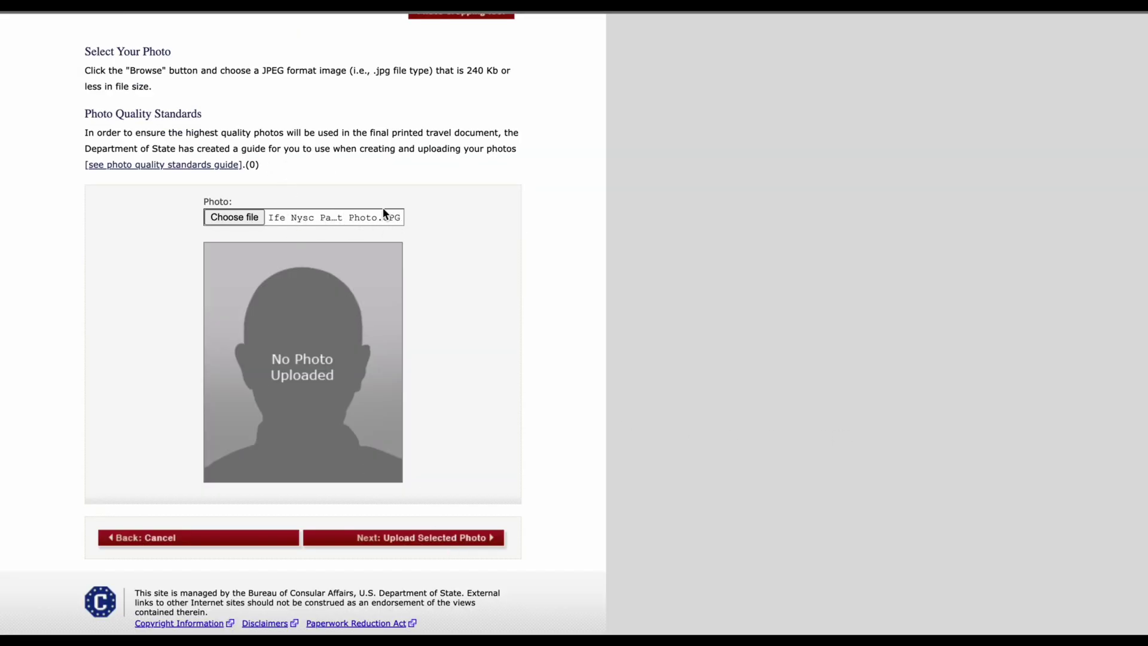
Step: Upload the selected photo, keep it after it passes the quality check, and proceed to Review
{"action": "left_click", "coordinate": [461, 538]}
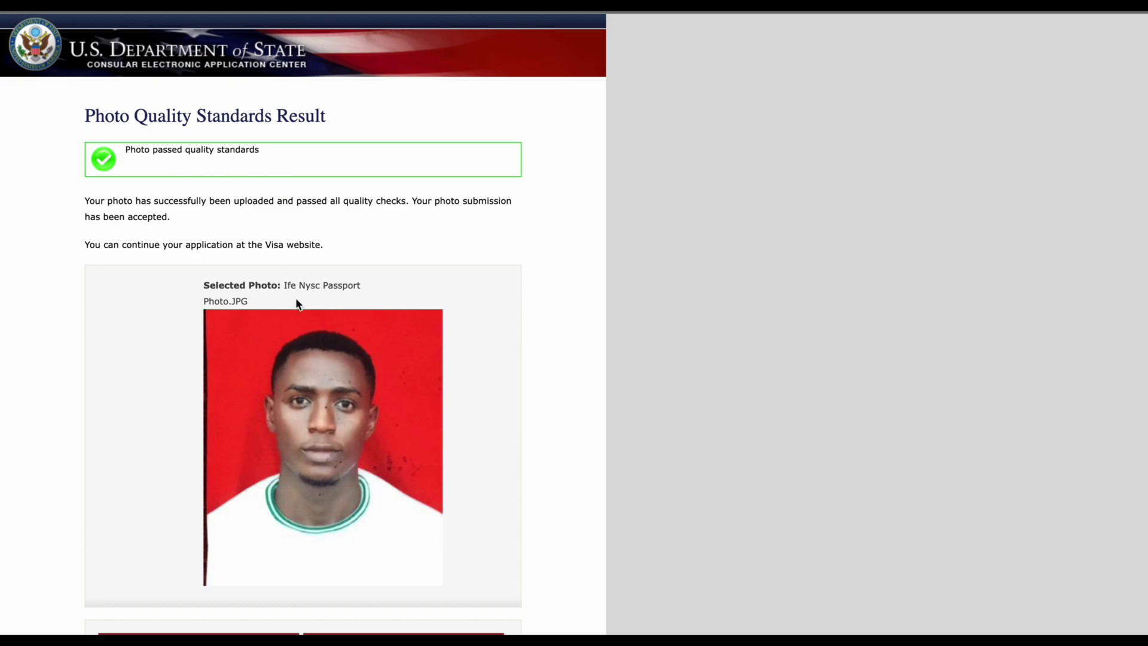
{"action": "scroll", "coordinate": [296, 300], "scroll_direction": "down", "scroll_amount": 3}
{"action": "scroll", "coordinate": [296, 299], "scroll_direction": "up", "scroll_amount": 1}
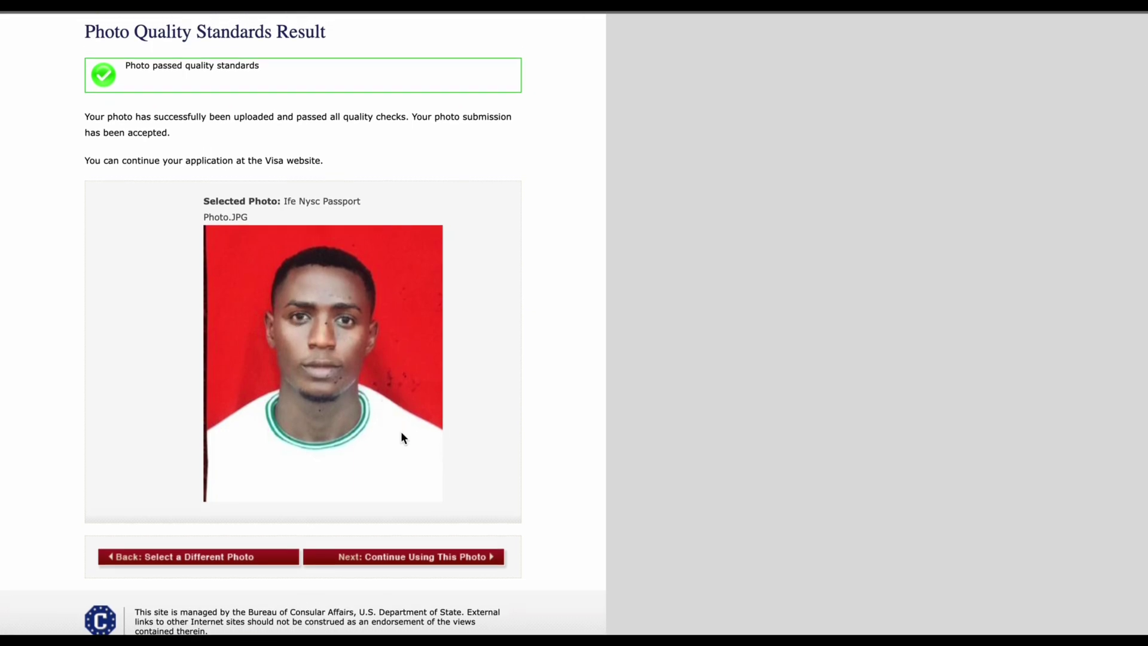
{"action": "scroll", "coordinate": [381, 425], "scroll_direction": "up", "scroll_amount": 1}
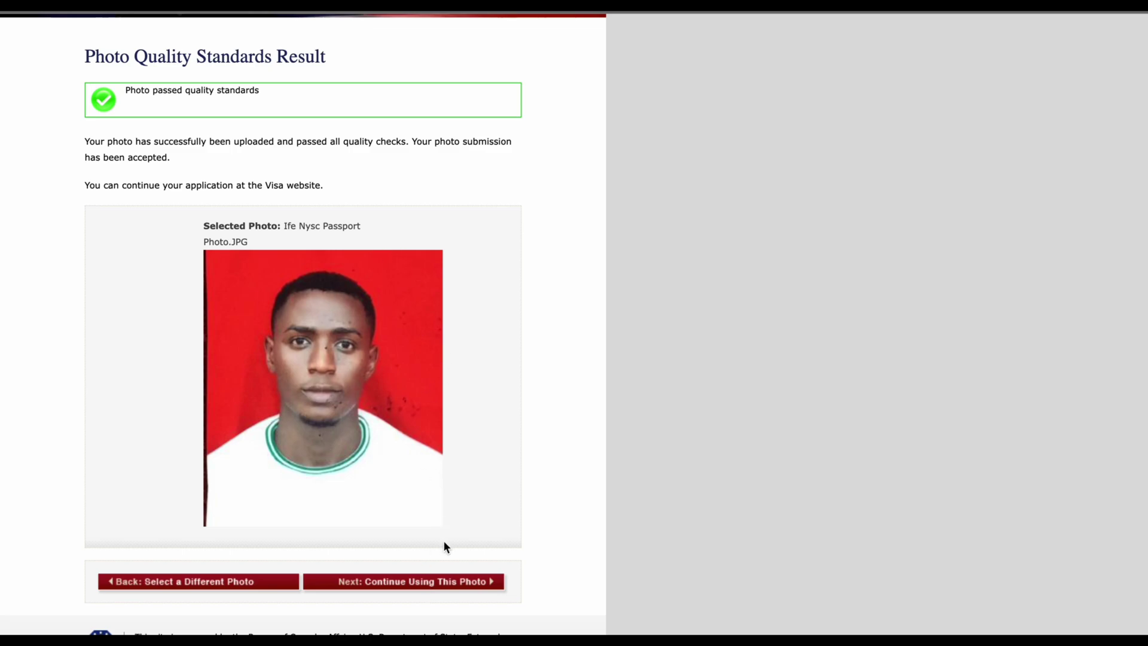
{"action": "left_click", "coordinate": [426, 582]}
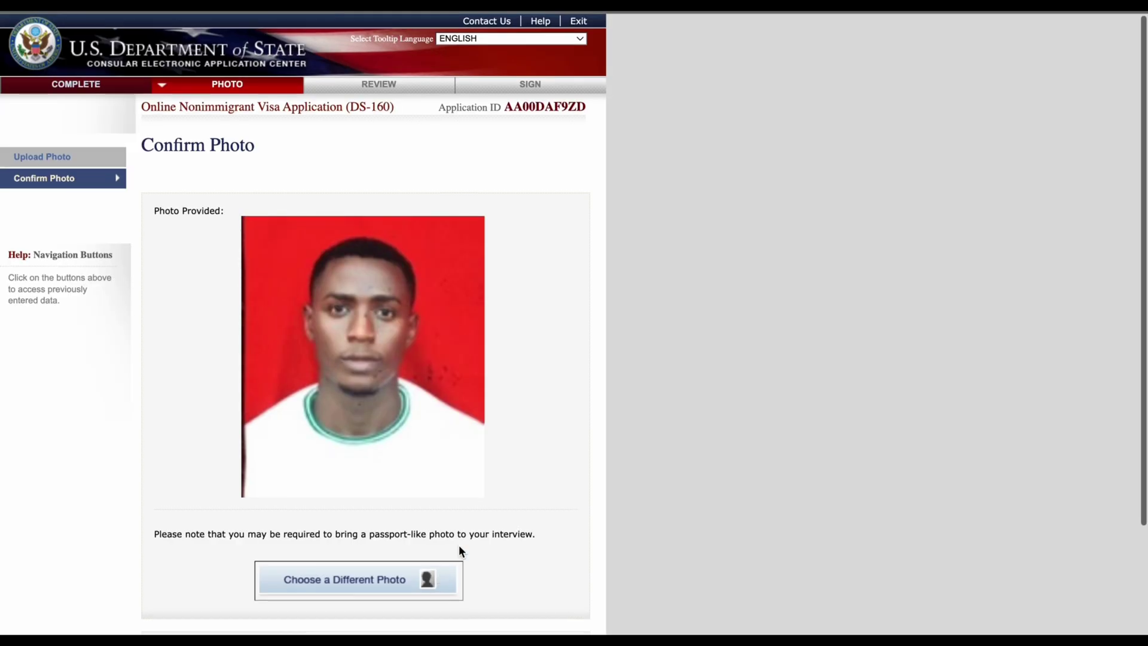
{"action": "scroll", "coordinate": [459, 548], "scroll_direction": "down", "scroll_amount": 3}
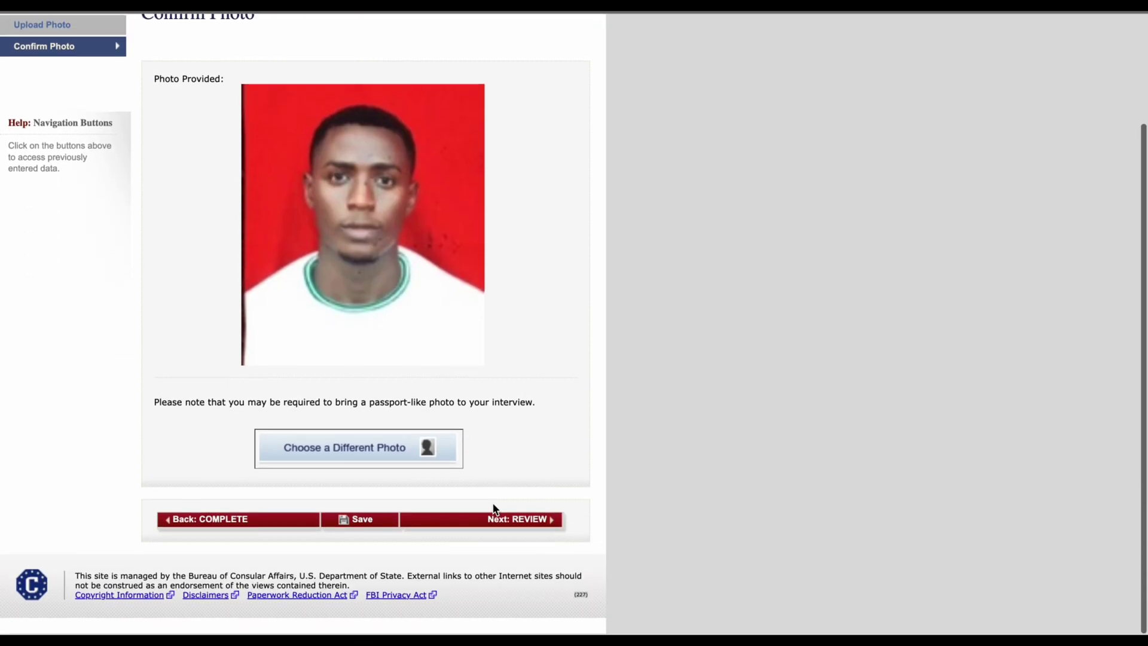
{"action": "left_click", "coordinate": [527, 525]}
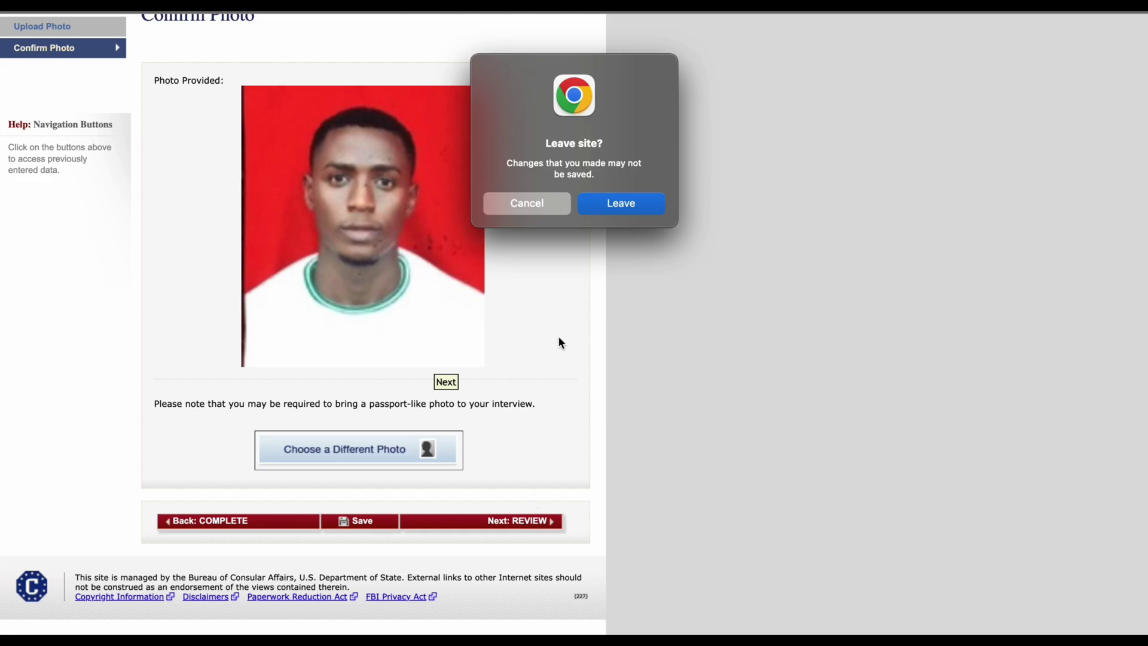
Step: Leave the photo page, scroll through the Personal, Address, Phone and Passport review, then go to Travel
{"action": "left_click", "coordinate": [618, 204]}
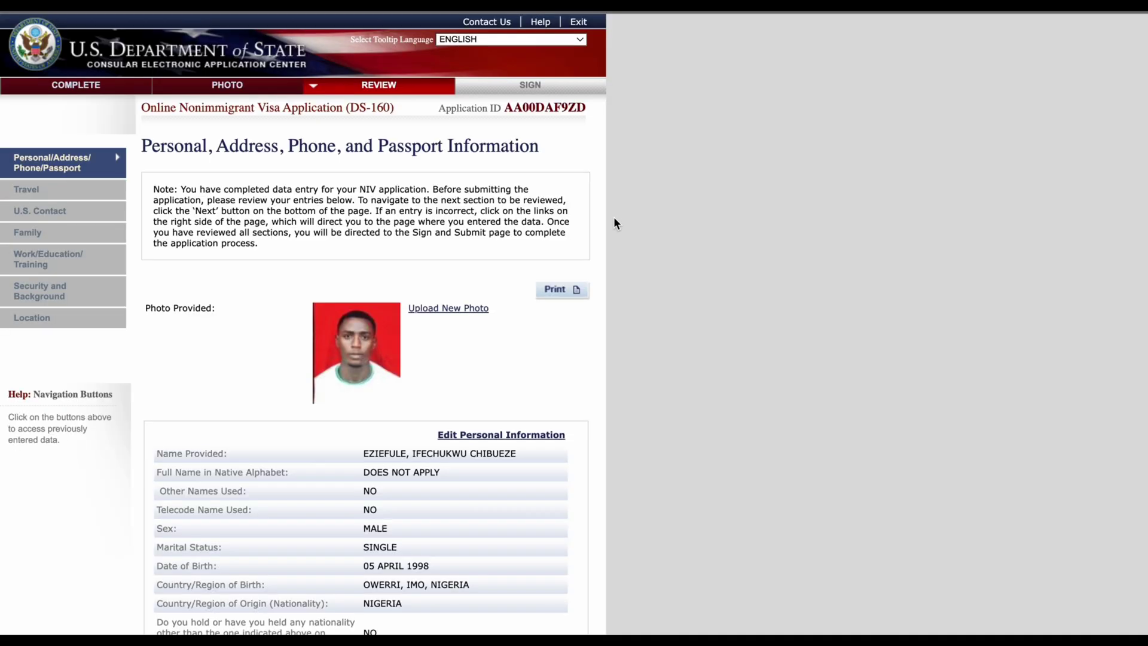
{"action": "scroll", "coordinate": [452, 346], "scroll_direction": "down", "scroll_amount": 20}
{"action": "scroll", "coordinate": [453, 345], "scroll_direction": "up", "scroll_amount": 15}
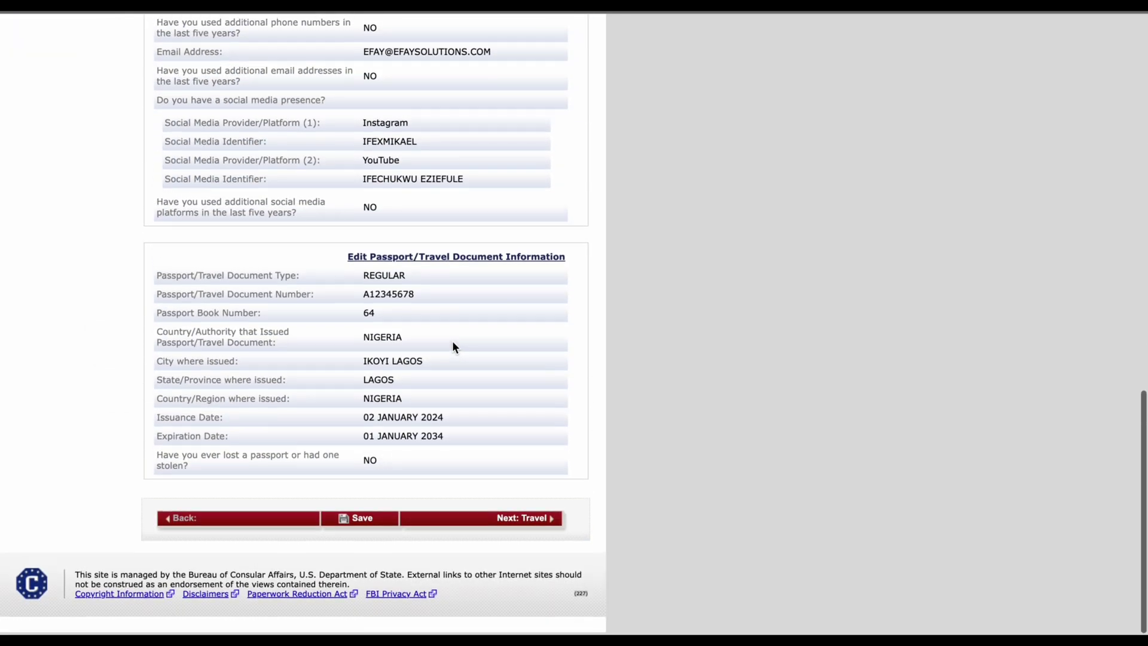
{"action": "scroll", "coordinate": [452, 346], "scroll_direction": "up", "scroll_amount": 5}
{"action": "scroll", "coordinate": [453, 345], "scroll_direction": "down", "scroll_amount": 20}
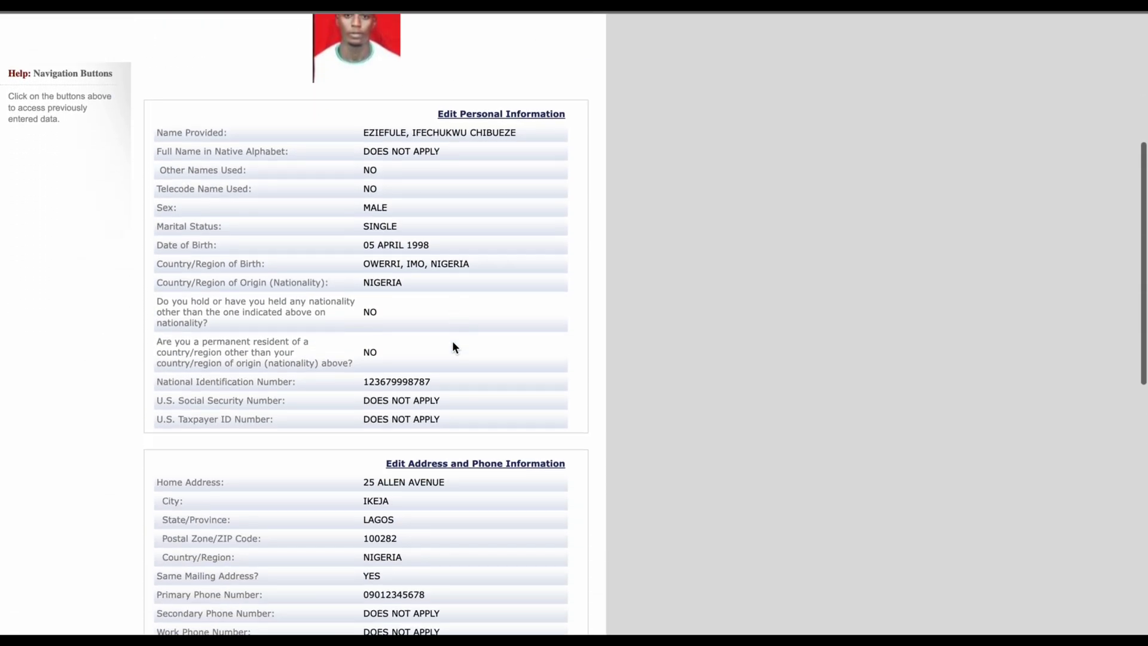
{"action": "scroll", "coordinate": [453, 345], "scroll_direction": "up", "scroll_amount": 20}
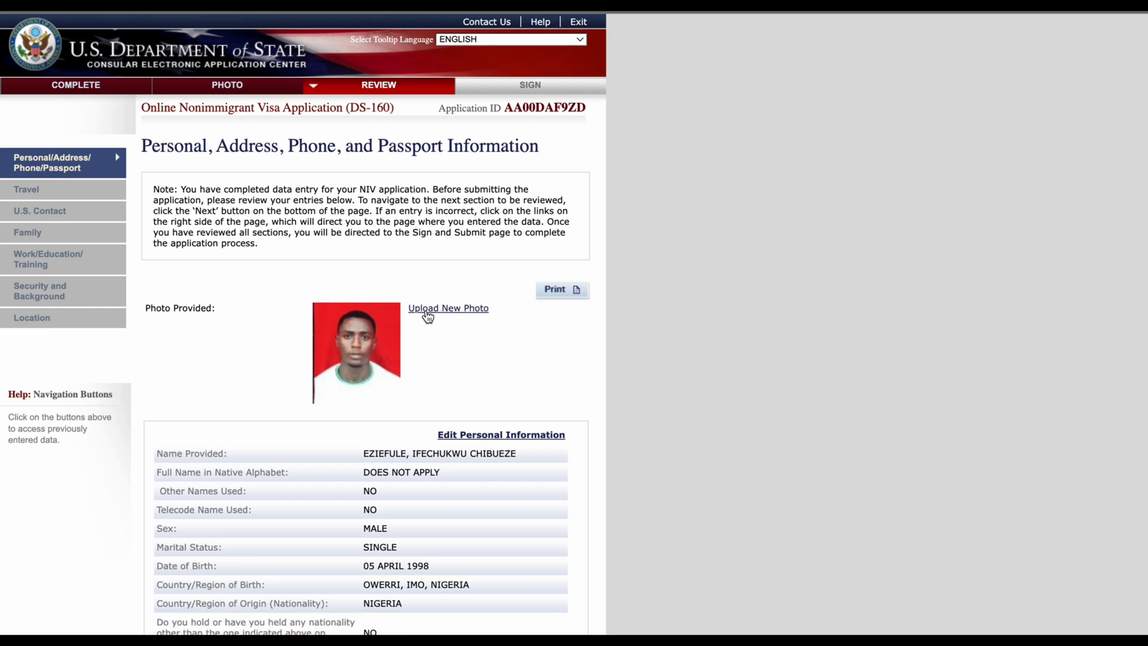
{"action": "scroll", "coordinate": [400, 335], "scroll_direction": "down", "scroll_amount": 4}
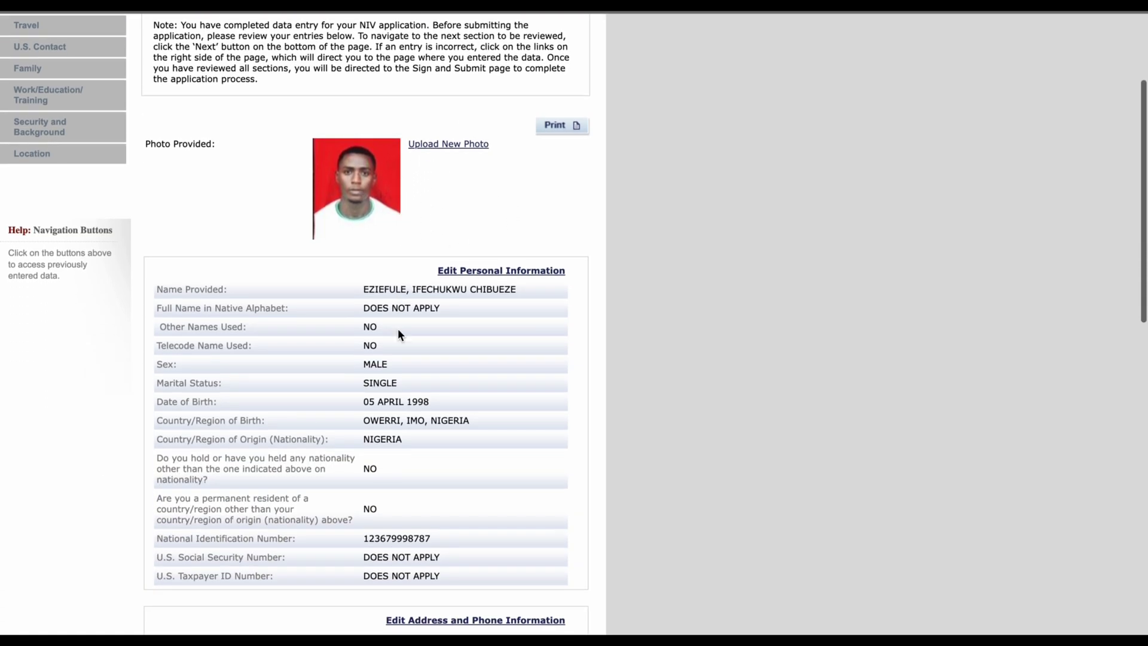
{"action": "scroll", "coordinate": [399, 332], "scroll_direction": "down", "scroll_amount": 1}
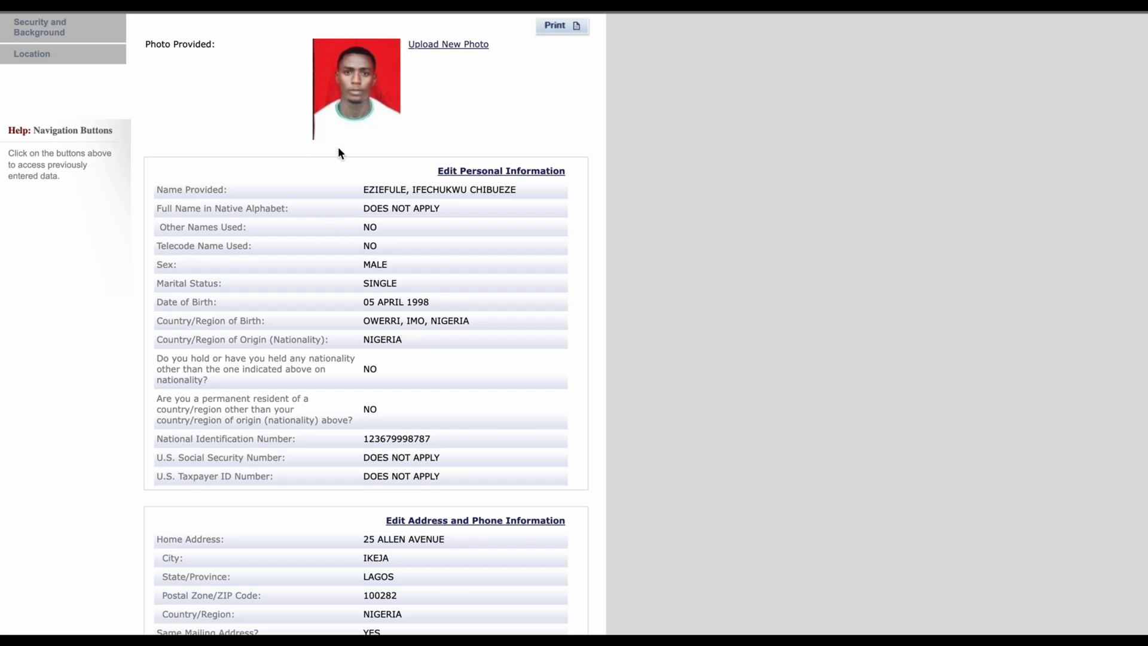
{"action": "scroll", "coordinate": [338, 154], "scroll_direction": "down", "scroll_amount": 6}
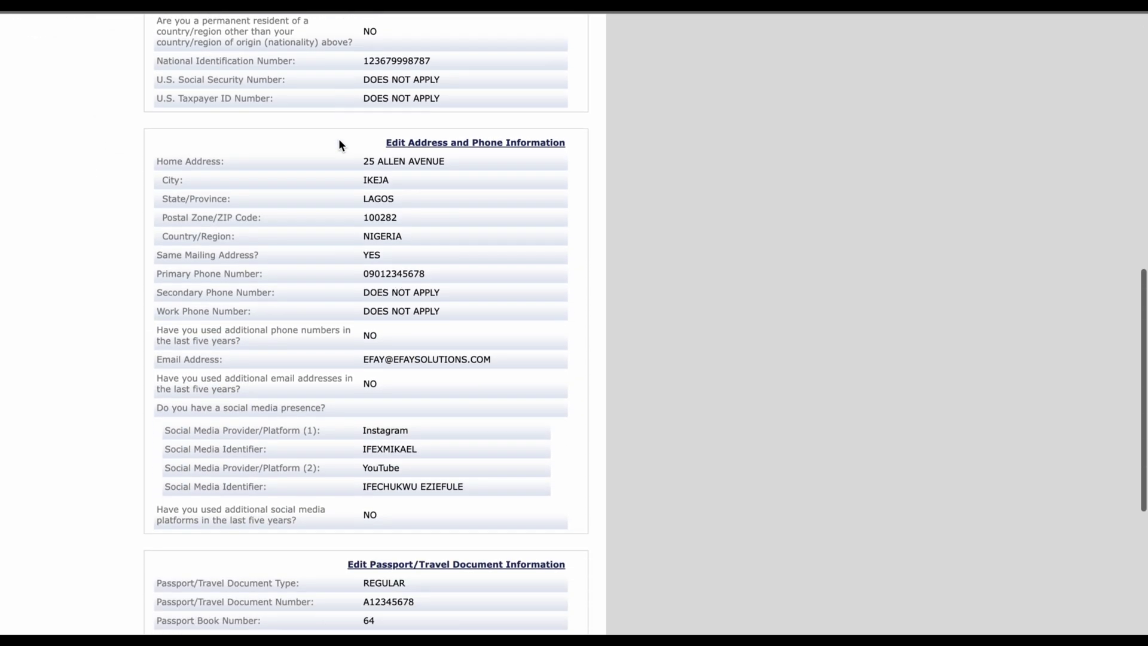
{"action": "scroll", "coordinate": [339, 138], "scroll_direction": "down", "scroll_amount": 5}
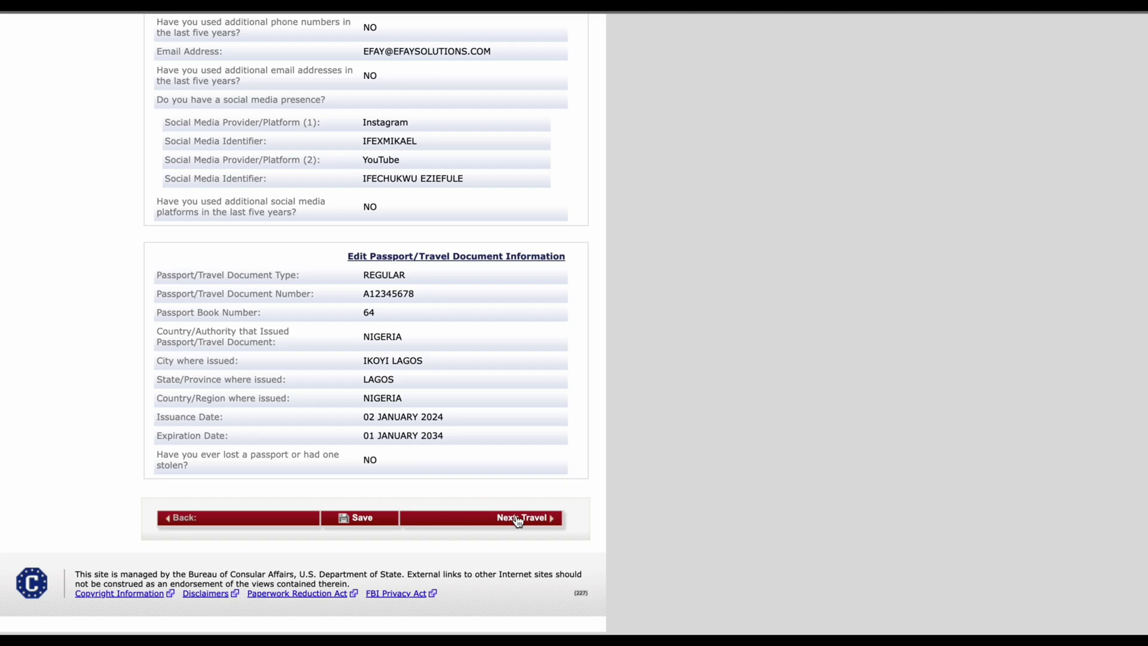
{"action": "left_click", "coordinate": [519, 521]}
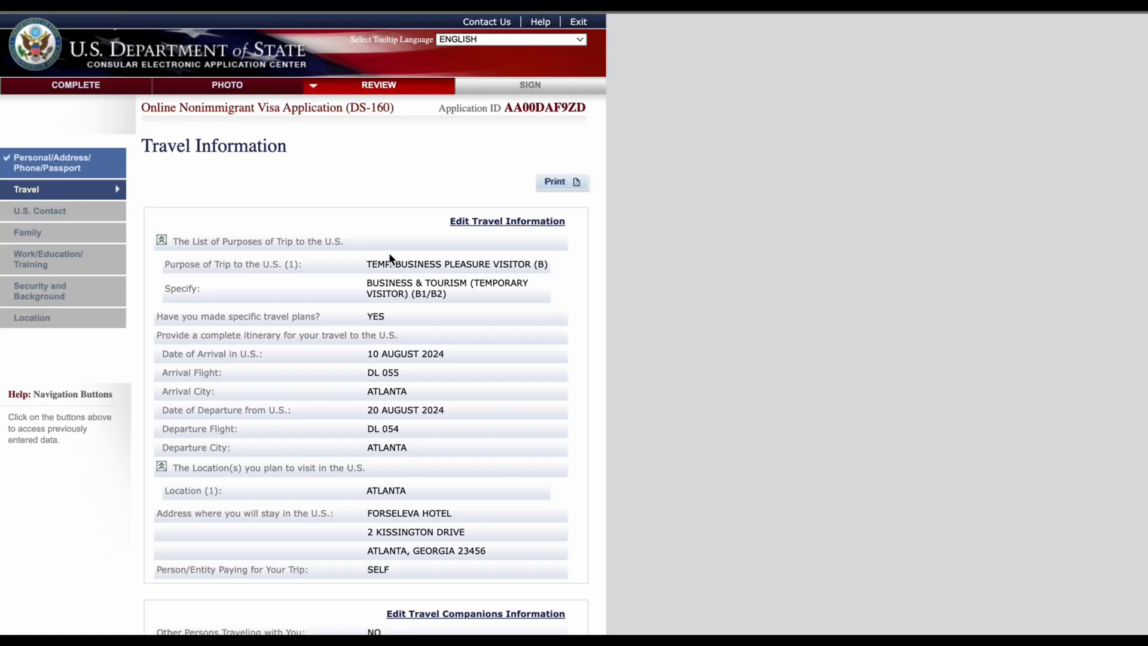
Step: Review the Travel answers, staying on the page, then continue to the U.S. Contact review
{"action": "scroll", "coordinate": [428, 390], "scroll_direction": "down", "scroll_amount": 7}
{"action": "scroll", "coordinate": [428, 389], "scroll_direction": "up", "scroll_amount": 4}
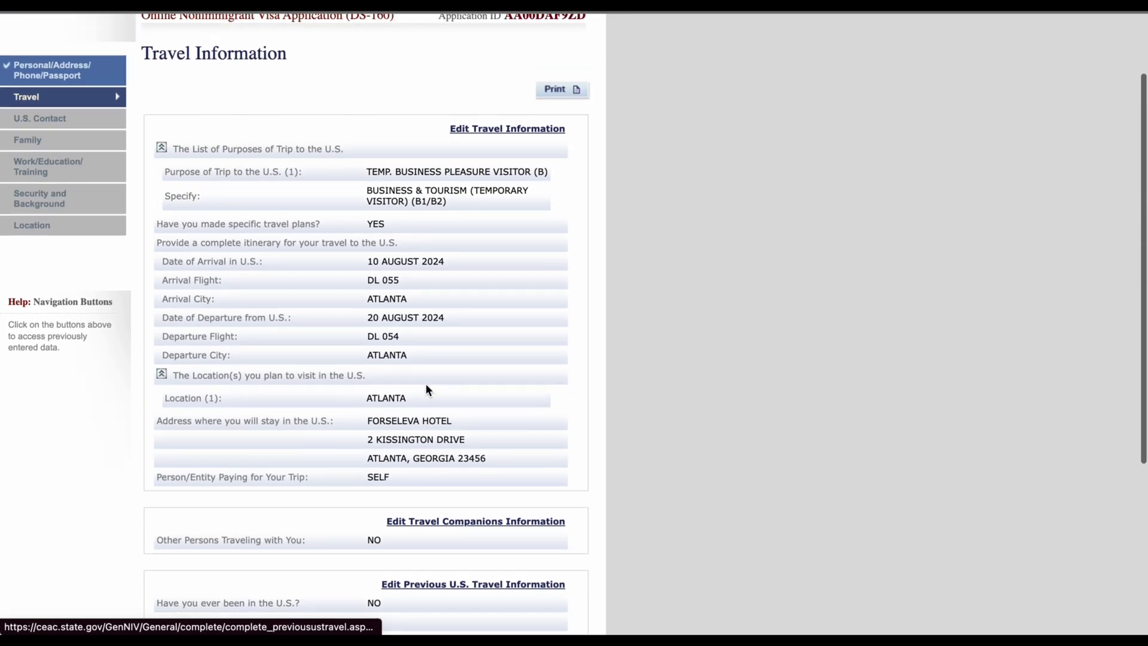
{"action": "scroll", "coordinate": [428, 389], "scroll_direction": "down", "scroll_amount": 1}
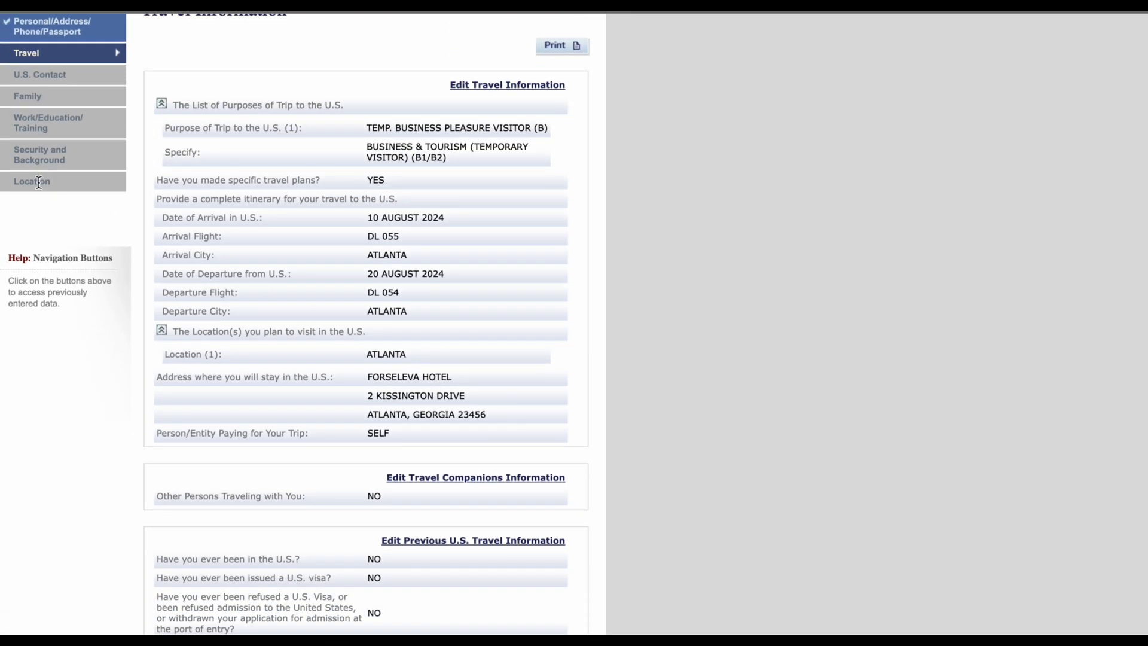
{"action": "left_click", "coordinate": [39, 182]}
{"action": "left_click", "coordinate": [537, 203]}
{"action": "scroll", "coordinate": [594, 317], "scroll_direction": "down", "scroll_amount": 5}
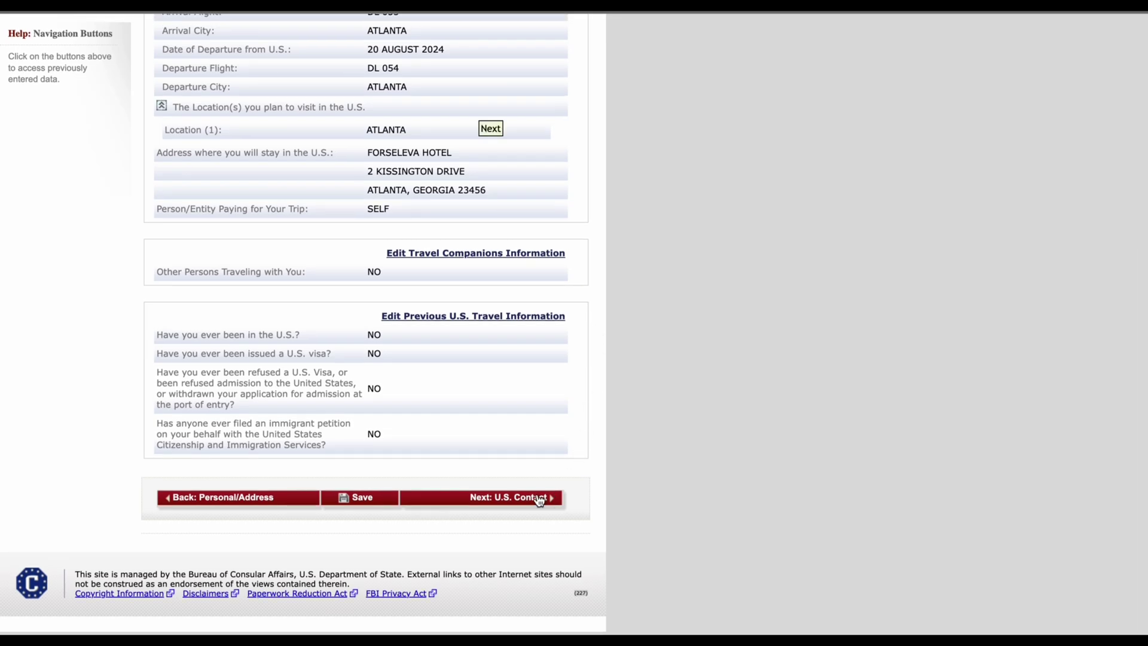
{"action": "left_click", "coordinate": [540, 499]}
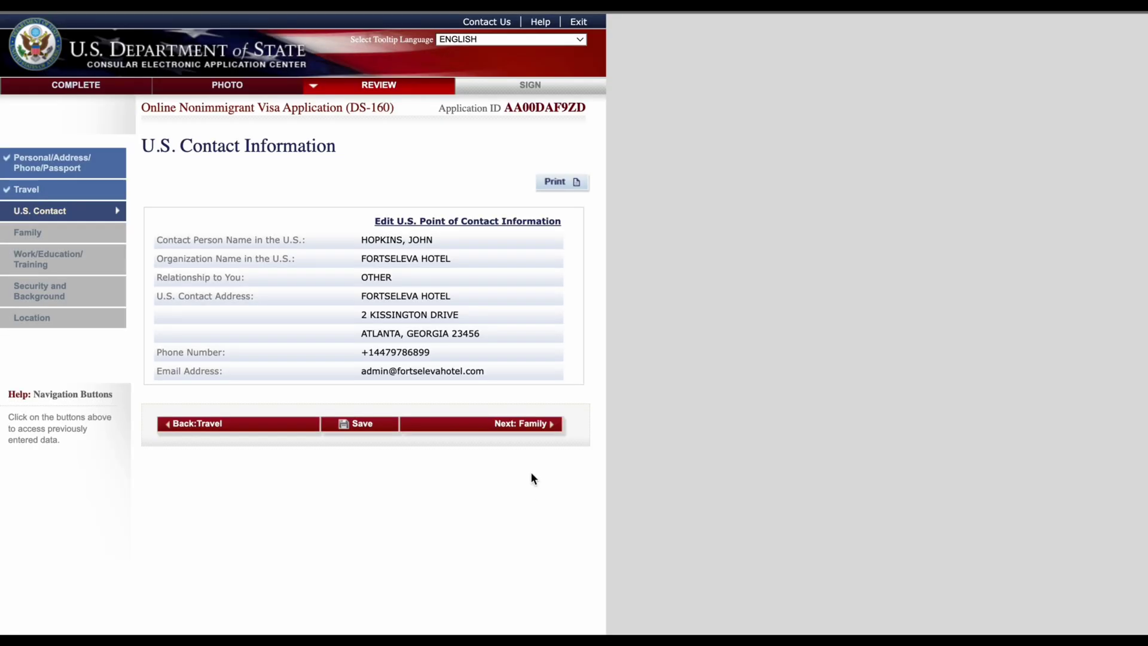
Step: Continue to the Family Information review, staying on that page instead of jumping ahead
{"action": "left_click", "coordinate": [520, 425]}
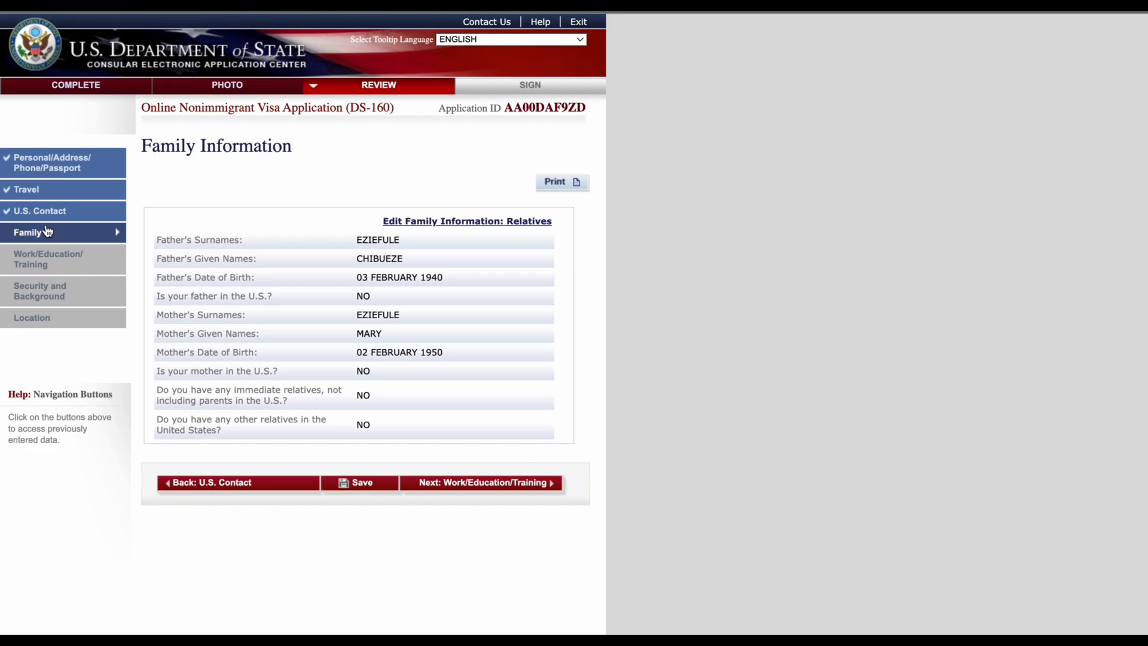
{"action": "left_click", "coordinate": [48, 188]}
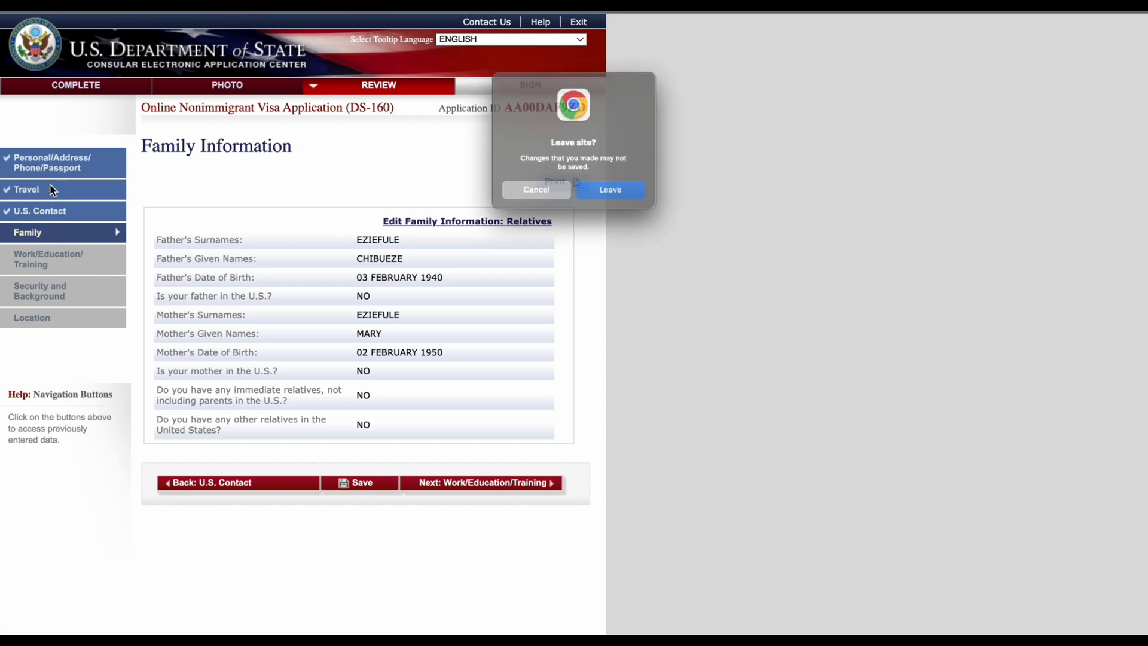
{"action": "left_click", "coordinate": [509, 202]}
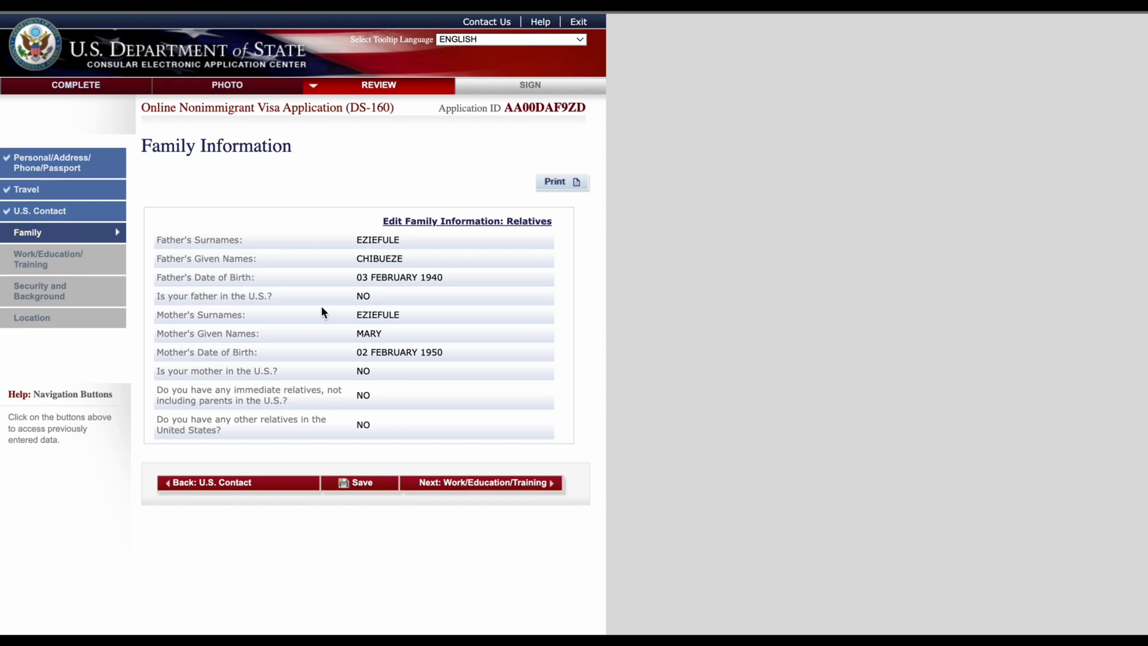
Step: Scroll through the Work/Education/Training review and continue to Security and Background
{"action": "left_click", "coordinate": [519, 485]}
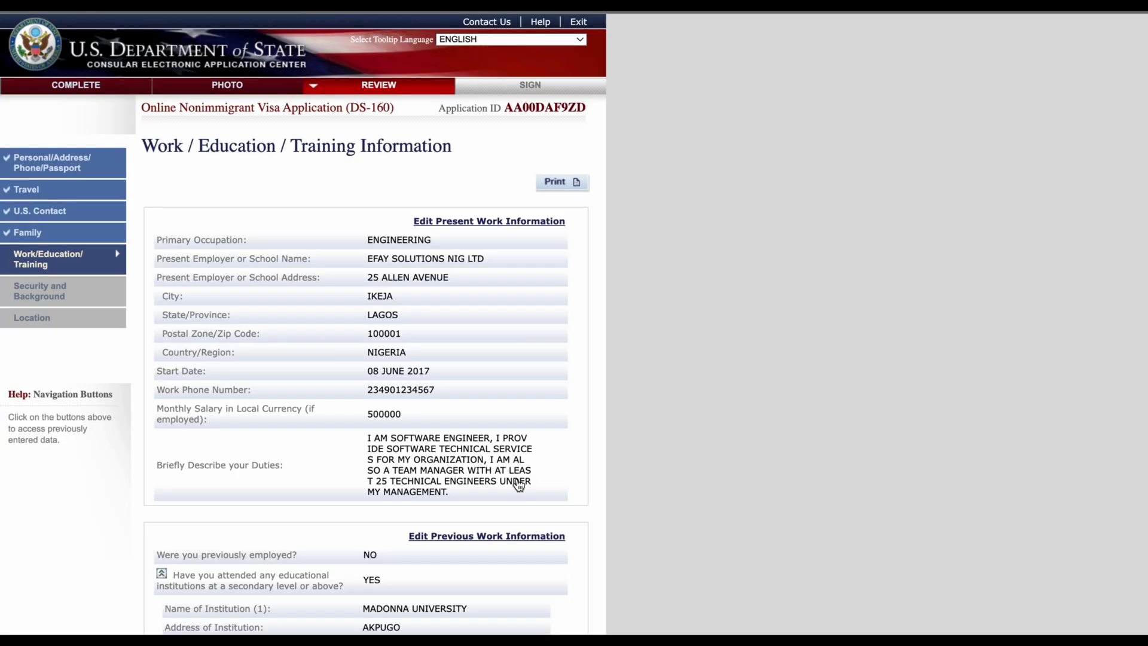
{"action": "scroll", "coordinate": [519, 485], "scroll_direction": "down", "scroll_amount": 15}
{"action": "scroll", "coordinate": [519, 485], "scroll_direction": "up", "scroll_amount": 15}
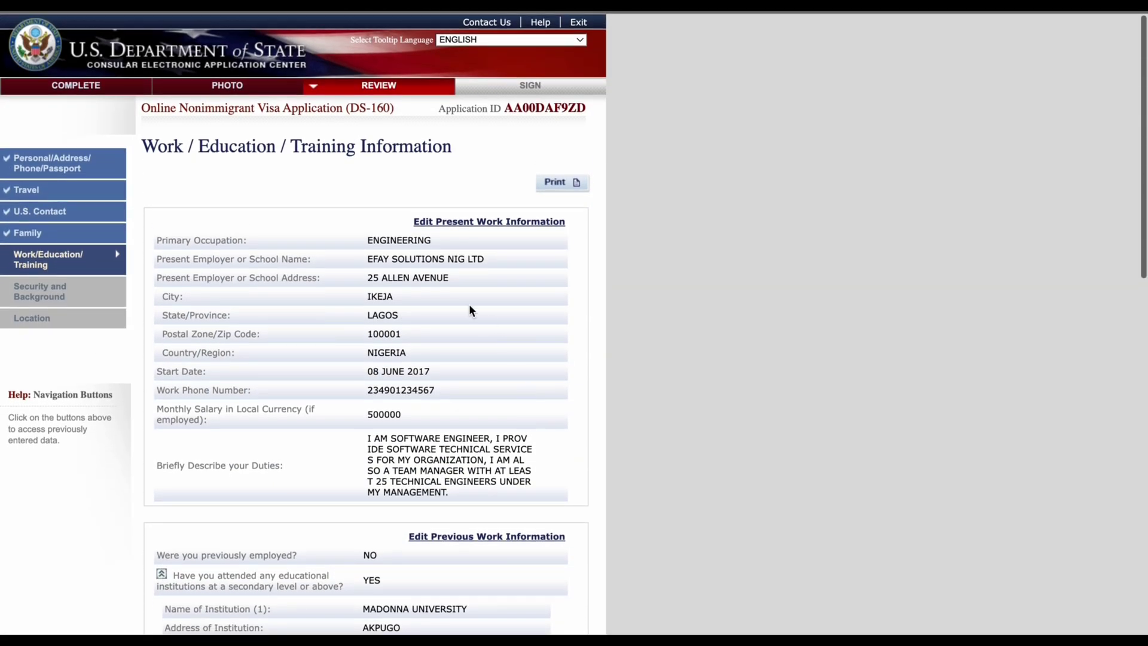
{"action": "scroll", "coordinate": [488, 326], "scroll_direction": "down", "scroll_amount": 5}
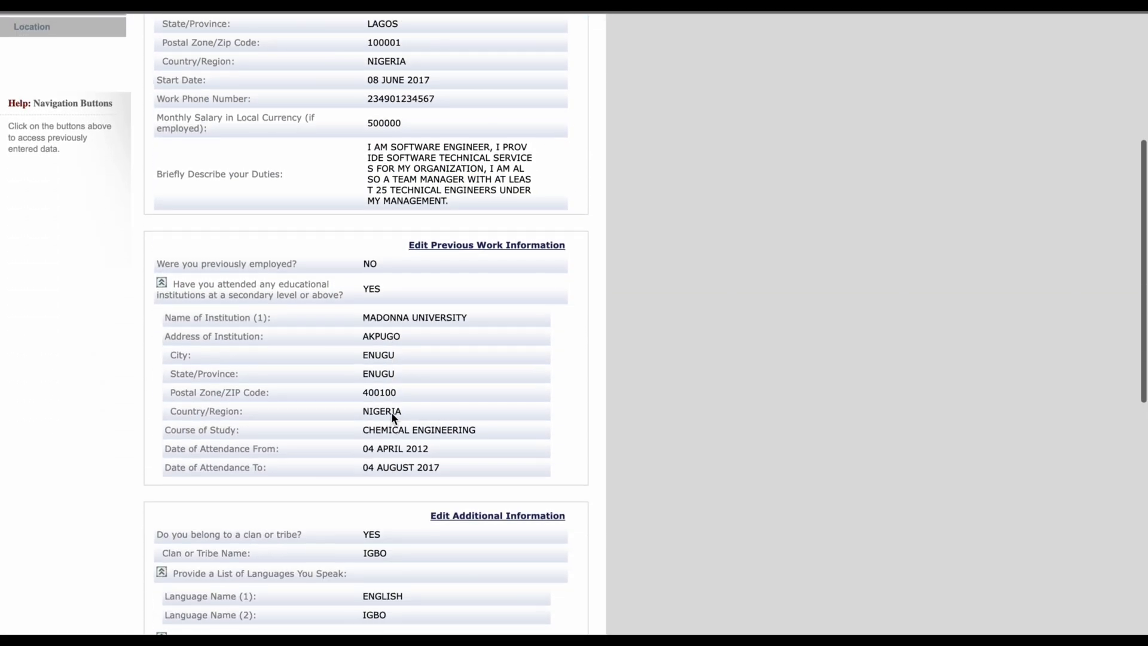
{"action": "scroll", "coordinate": [422, 427], "scroll_direction": "down", "scroll_amount": 9}
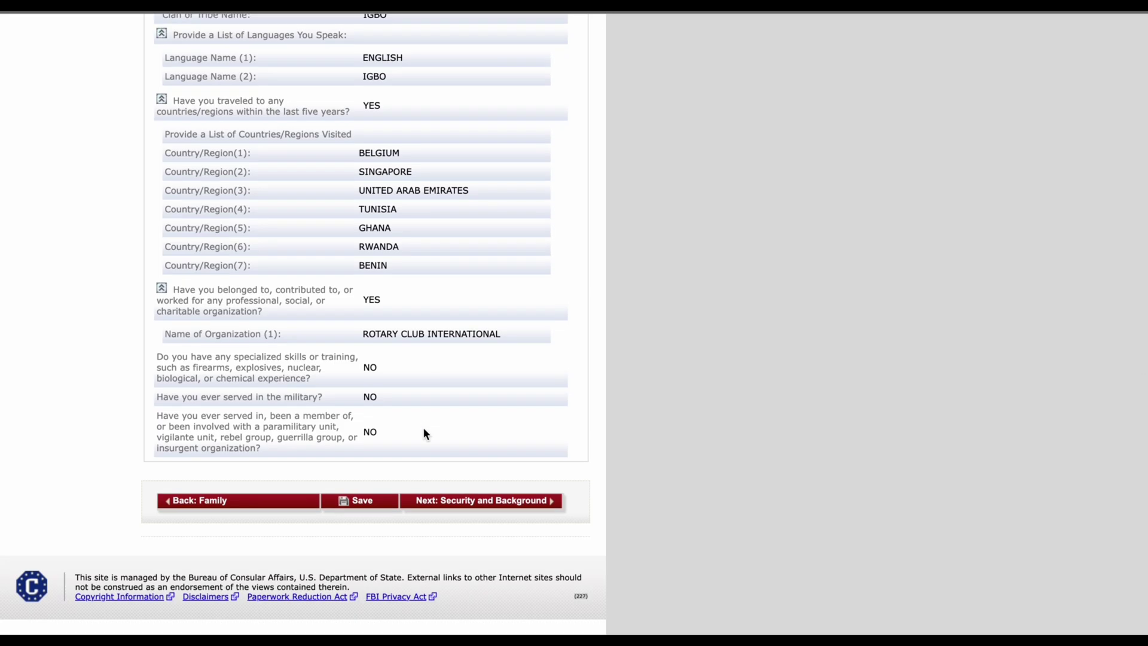
{"action": "scroll", "coordinate": [422, 427], "scroll_direction": "up", "scroll_amount": 14}
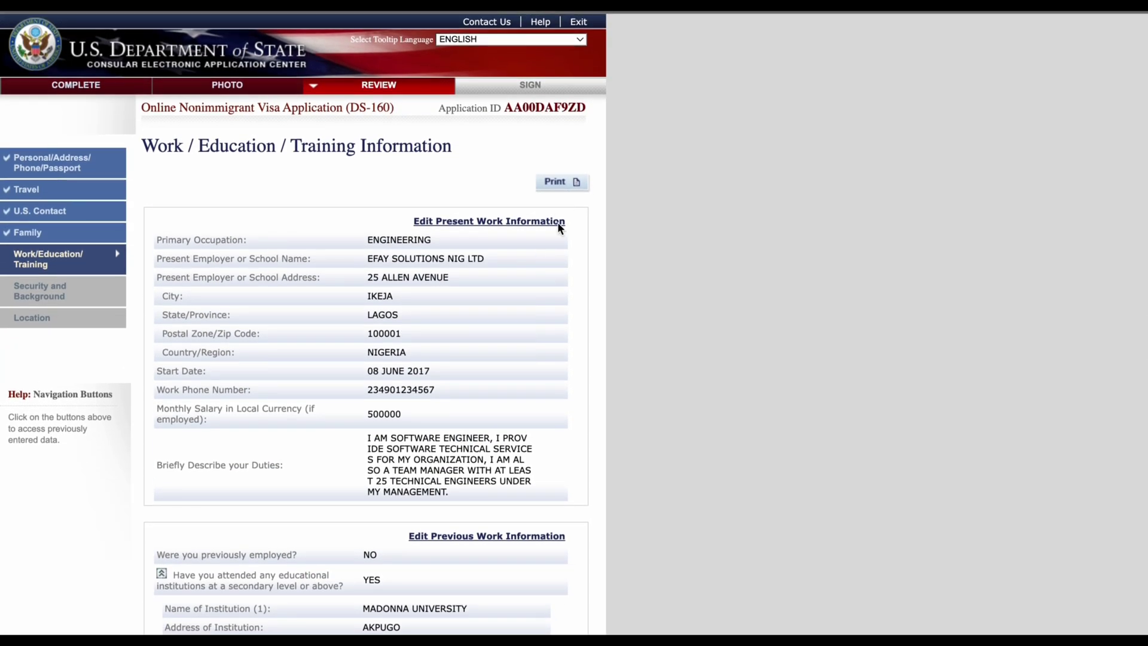
{"action": "scroll", "coordinate": [431, 478], "scroll_direction": "down", "scroll_amount": 14}
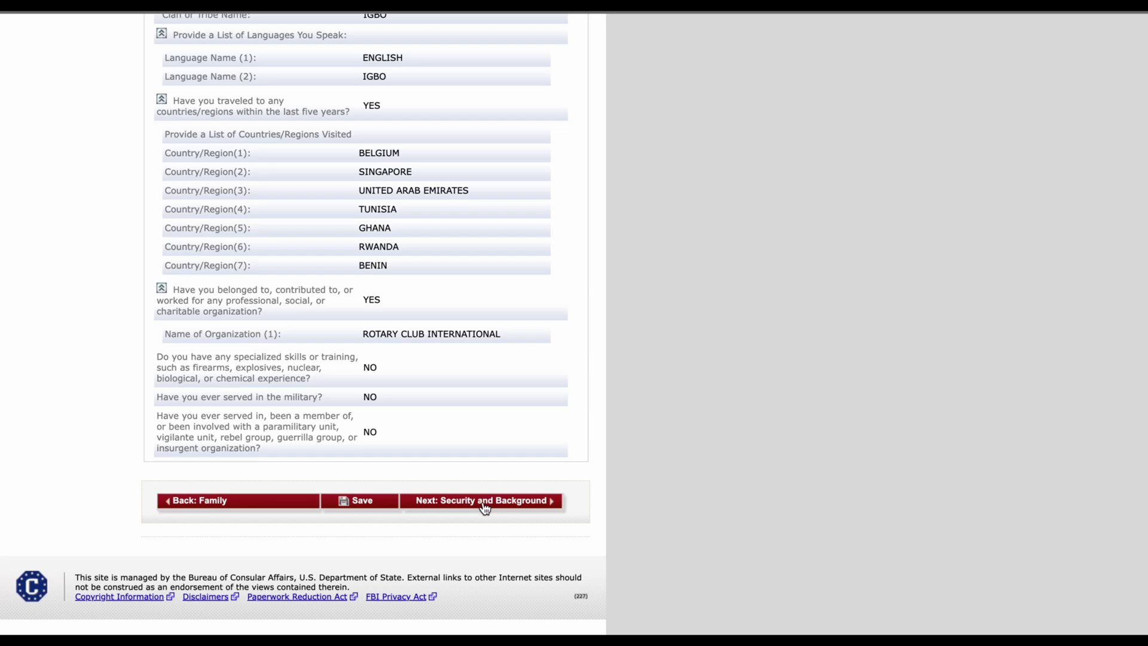
{"action": "left_click", "coordinate": [485, 508]}
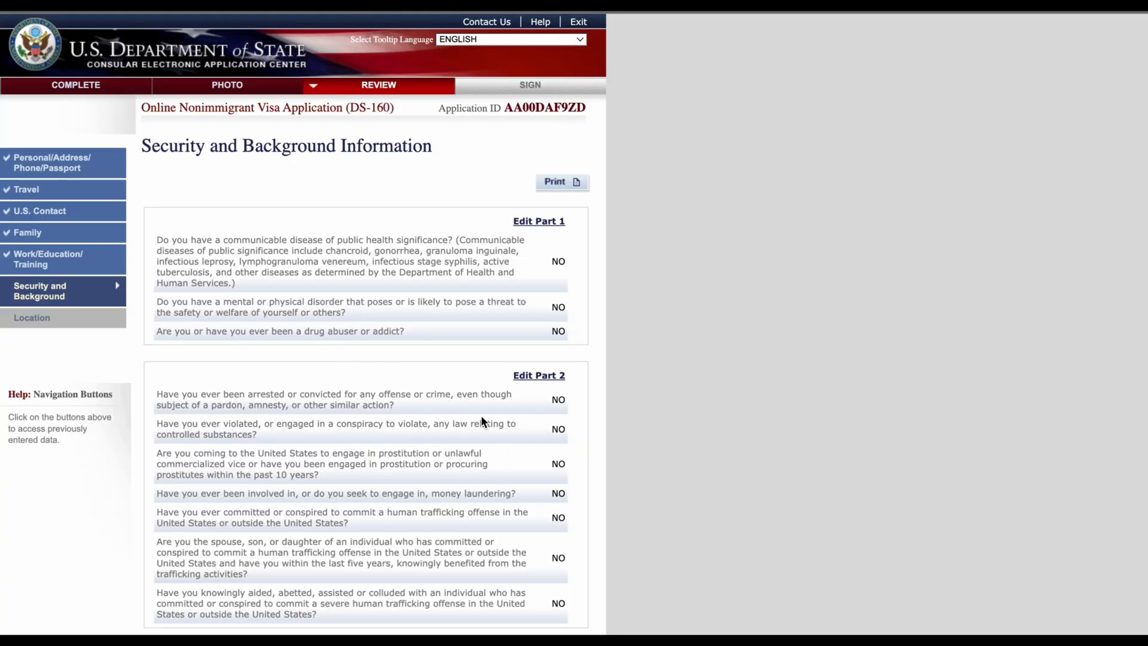
Step: Scroll through the Security and Background review, then pass the Lagos, Nigeria location review to Sign and Submit
{"action": "scroll", "coordinate": [418, 446], "scroll_direction": "down", "scroll_amount": 3}
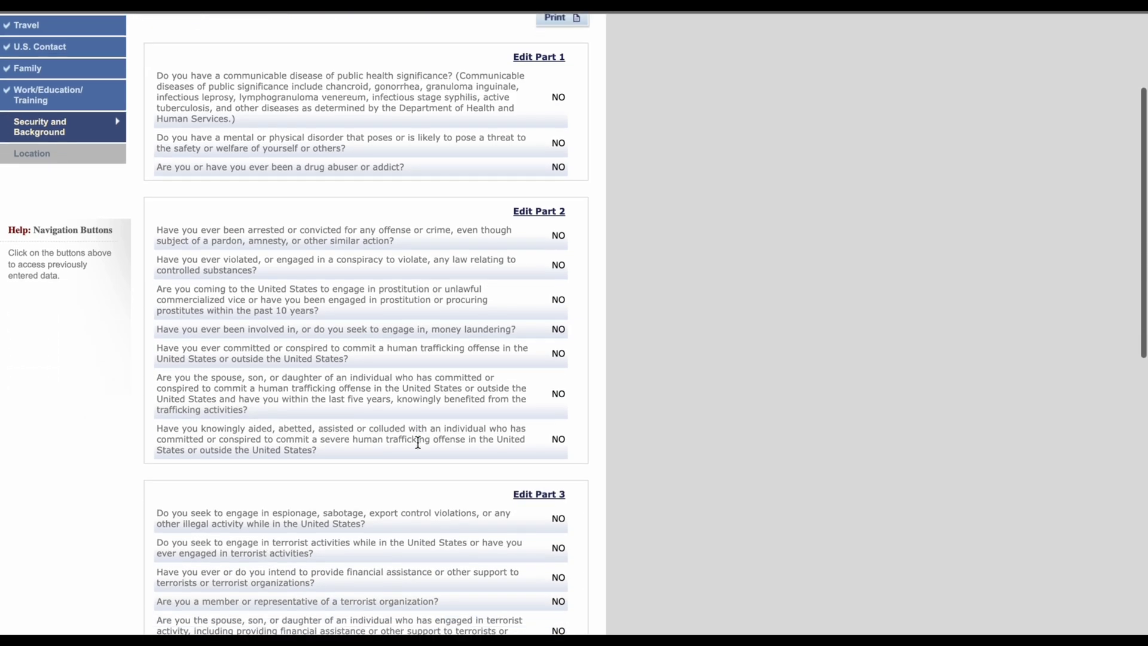
{"action": "scroll", "coordinate": [417, 443], "scroll_direction": "down", "scroll_amount": 10}
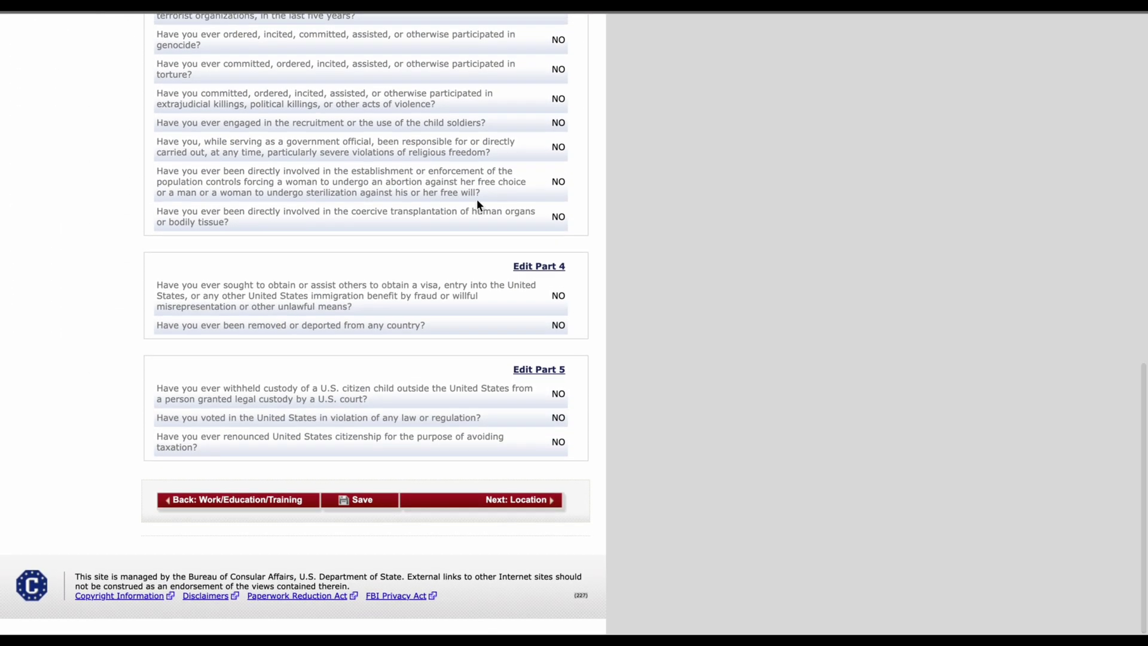
{"action": "scroll", "coordinate": [546, 343], "scroll_direction": "up", "scroll_amount": 13}
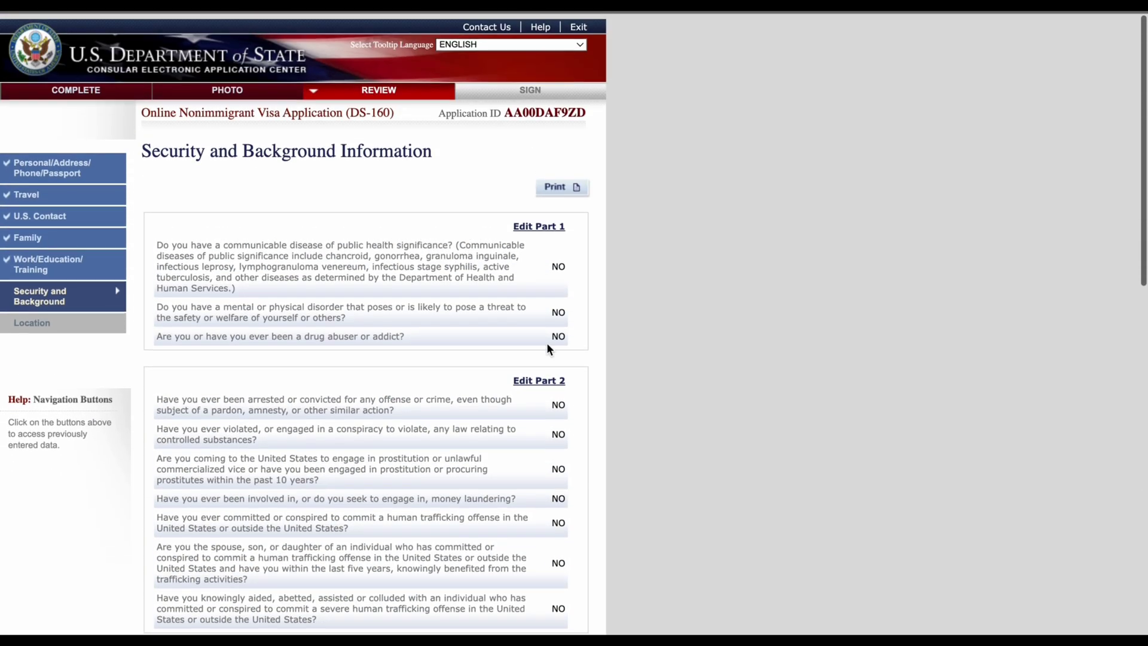
{"action": "scroll", "coordinate": [546, 345], "scroll_direction": "down", "scroll_amount": 13}
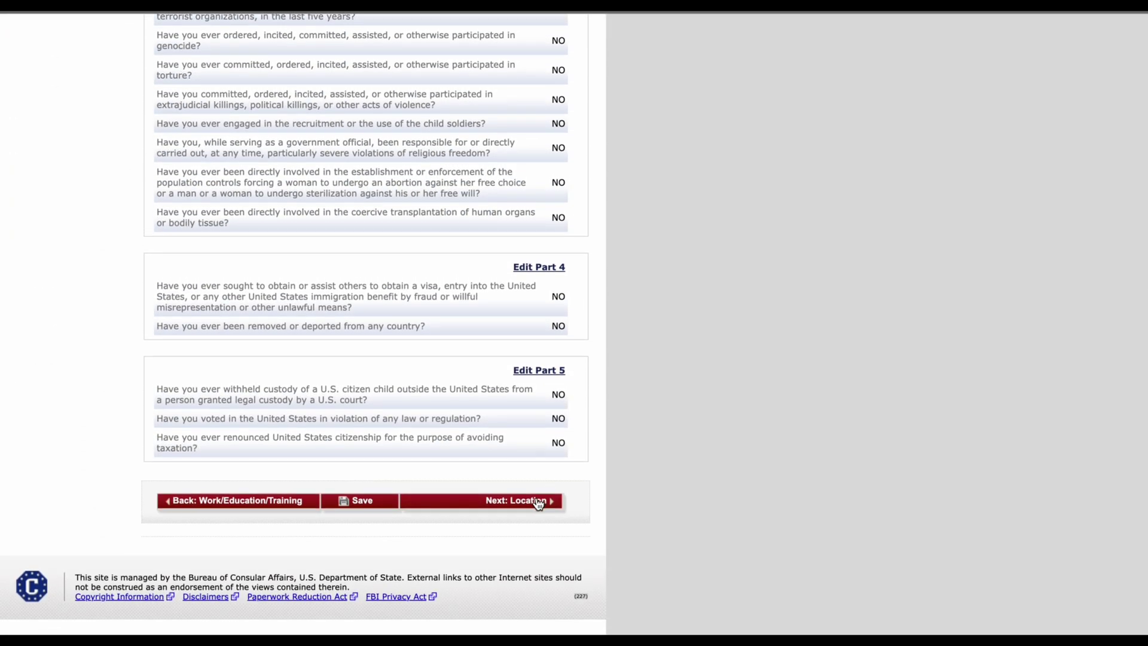
{"action": "left_click", "coordinate": [538, 504]}
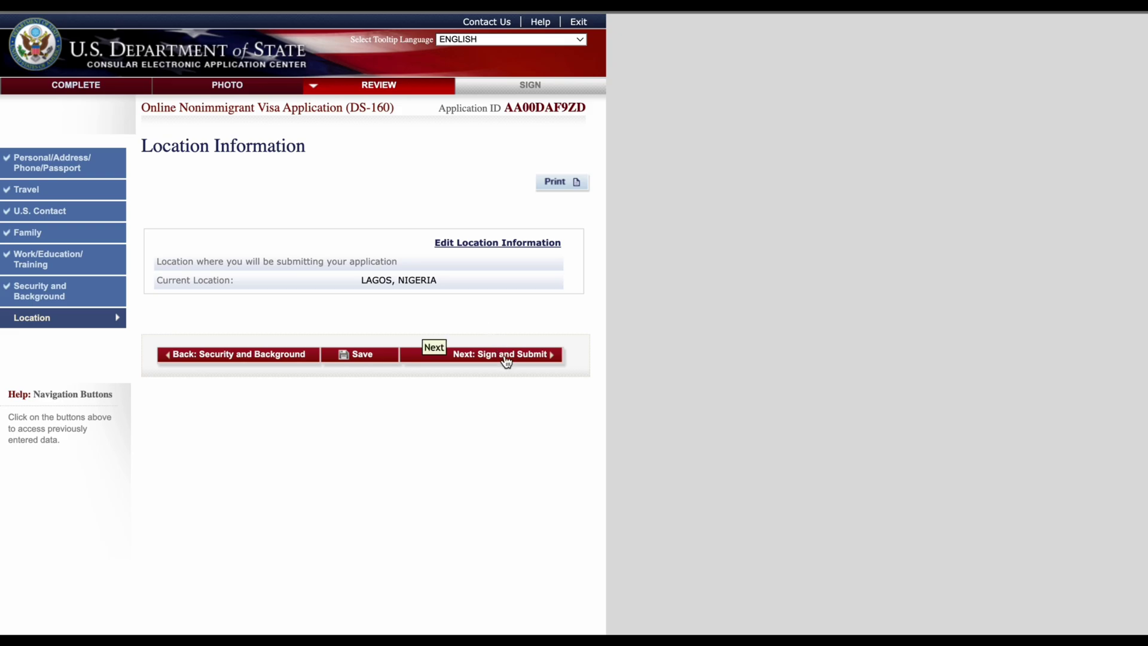
{"action": "left_click", "coordinate": [505, 358]}
Step: Tick the checkbox certifying receipt of the FGM/C fact sheet on the Sign and Submit page
{"action": "scroll", "coordinate": [505, 359], "scroll_direction": "down", "scroll_amount": 5}
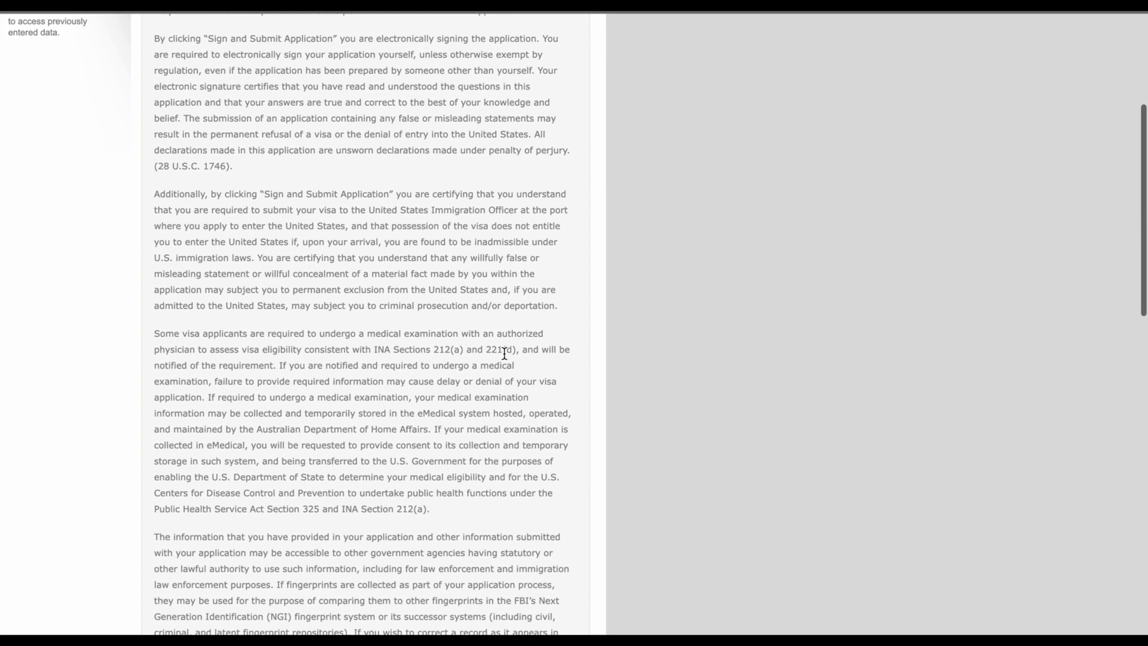
{"action": "scroll", "coordinate": [504, 354], "scroll_direction": "up", "scroll_amount": 4}
{"action": "scroll", "coordinate": [411, 307], "scroll_direction": "down", "scroll_amount": 10}
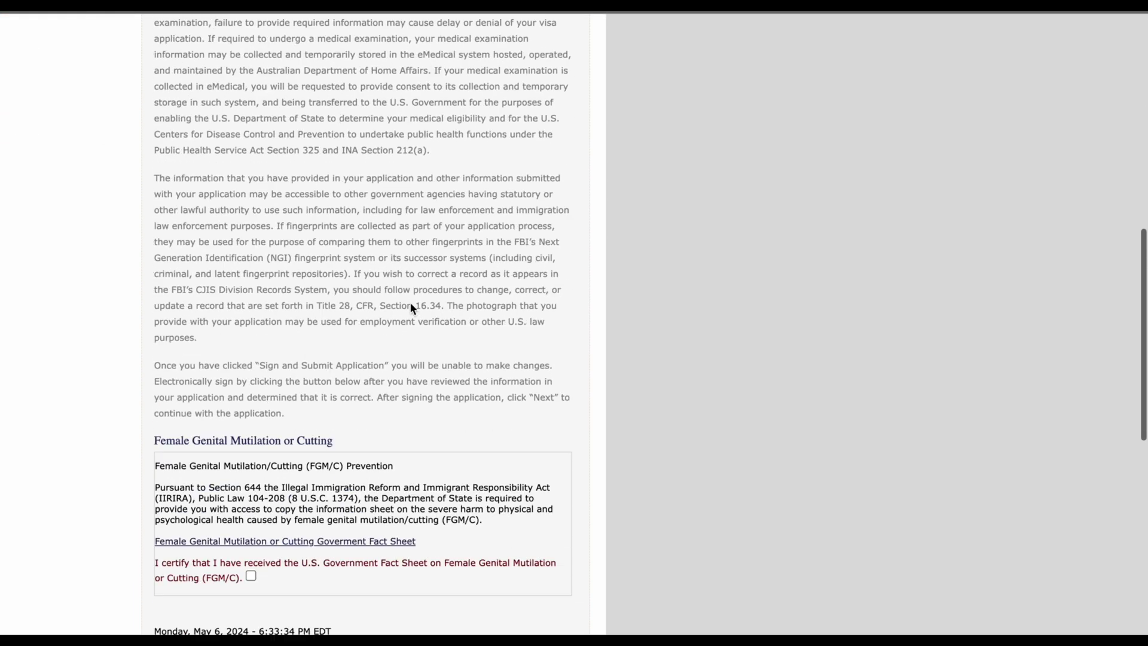
{"action": "scroll", "coordinate": [410, 303], "scroll_direction": "down", "scroll_amount": 8}
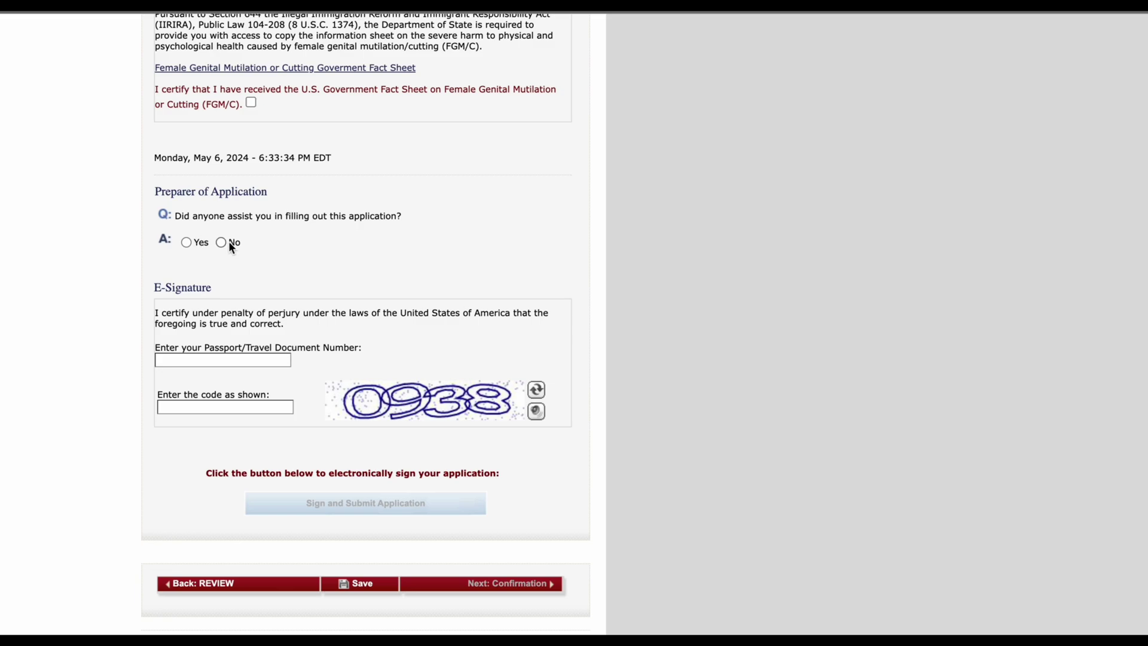
{"action": "left_click", "coordinate": [250, 104]}
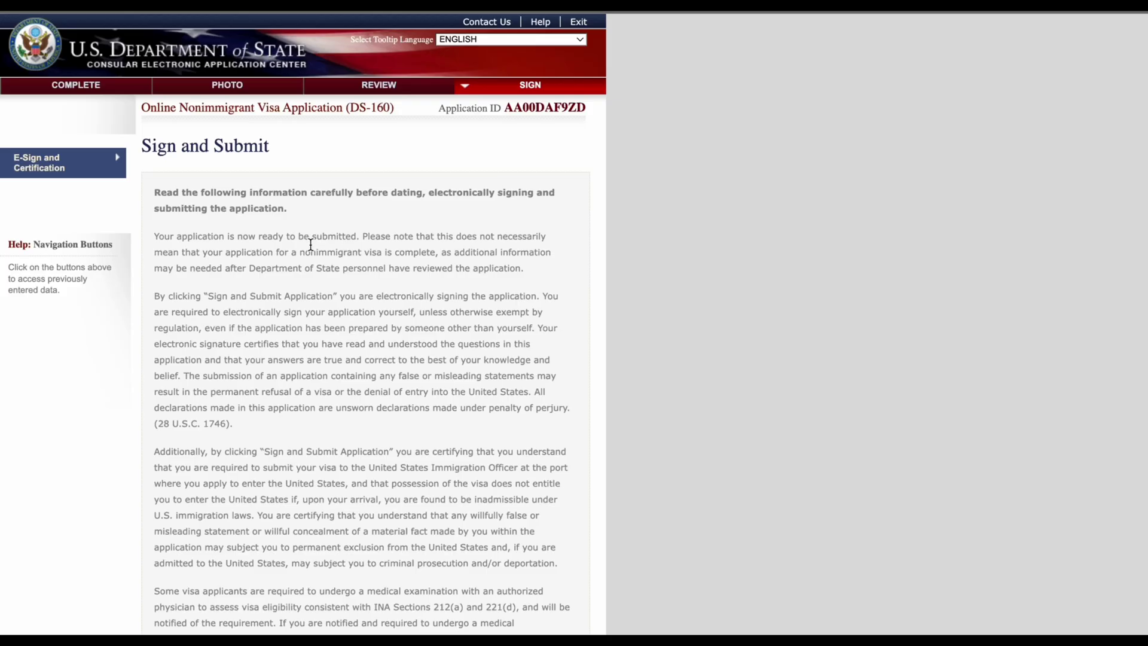
{"action": "scroll", "coordinate": [313, 256], "scroll_direction": "down", "scroll_amount": 20}
{"action": "scroll", "coordinate": [313, 256], "scroll_direction": "up", "scroll_amount": 4}
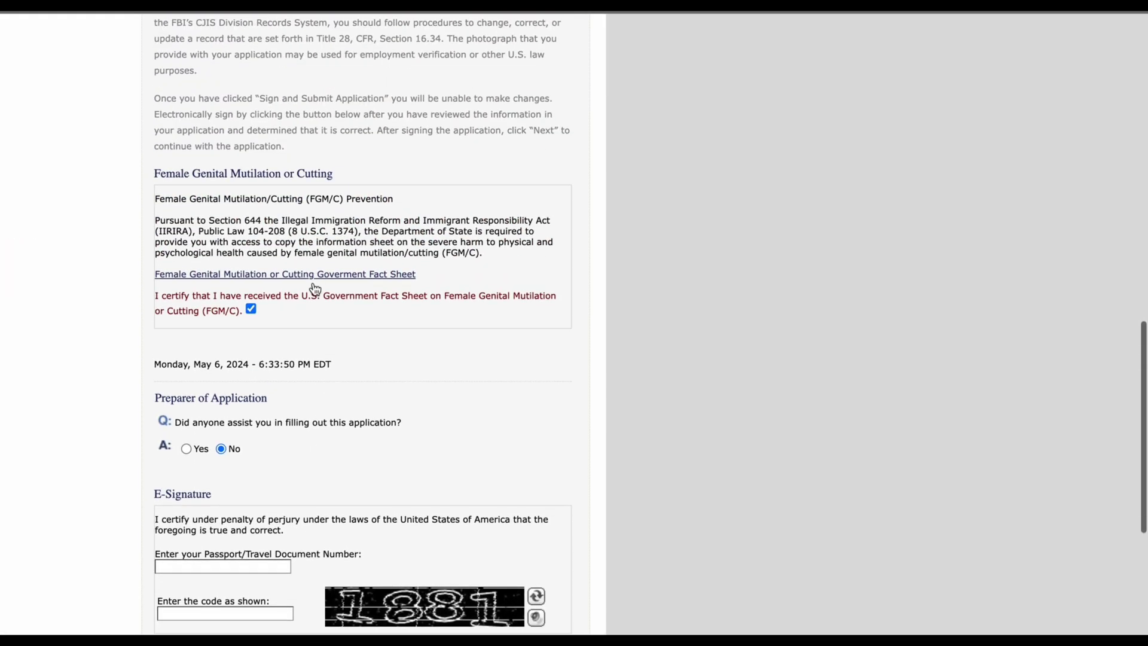
{"action": "scroll", "coordinate": [220, 331], "scroll_direction": "down", "scroll_amount": 3}
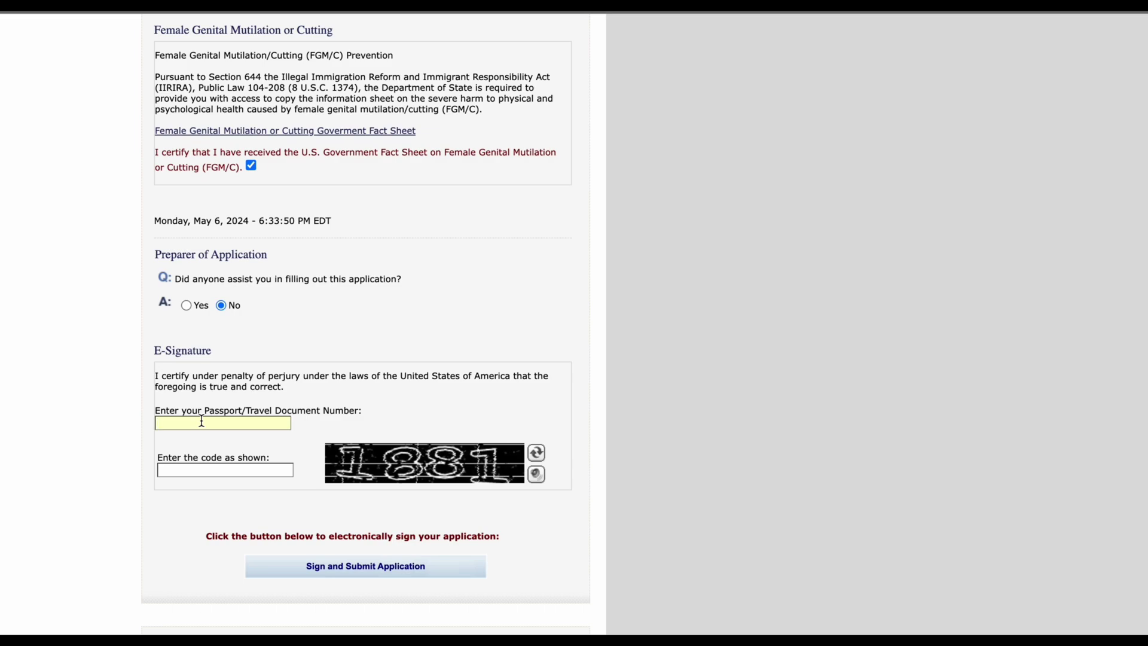
Step: Enter the applicant's passport number and the displayed captcha verification code
{"action": "type", "text": "A12456789"}
{"action": "left_click", "coordinate": [199, 469]}
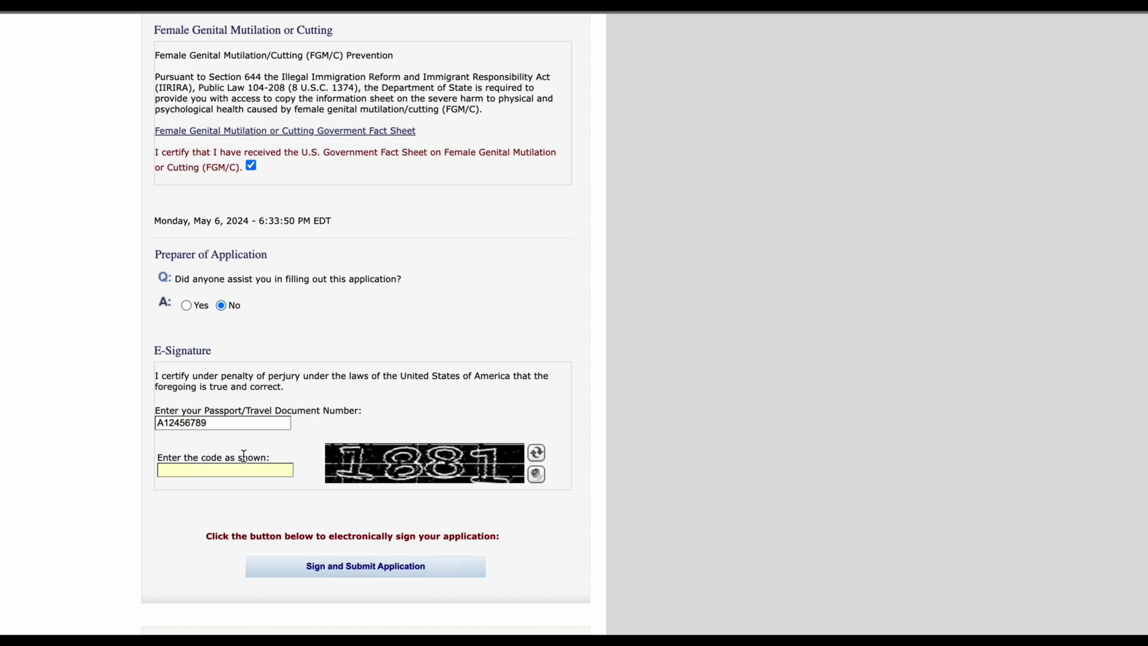
{"action": "type", "text": "1881"}
{"action": "scroll", "coordinate": [414, 422], "scroll_direction": "up", "scroll_amount": 15}
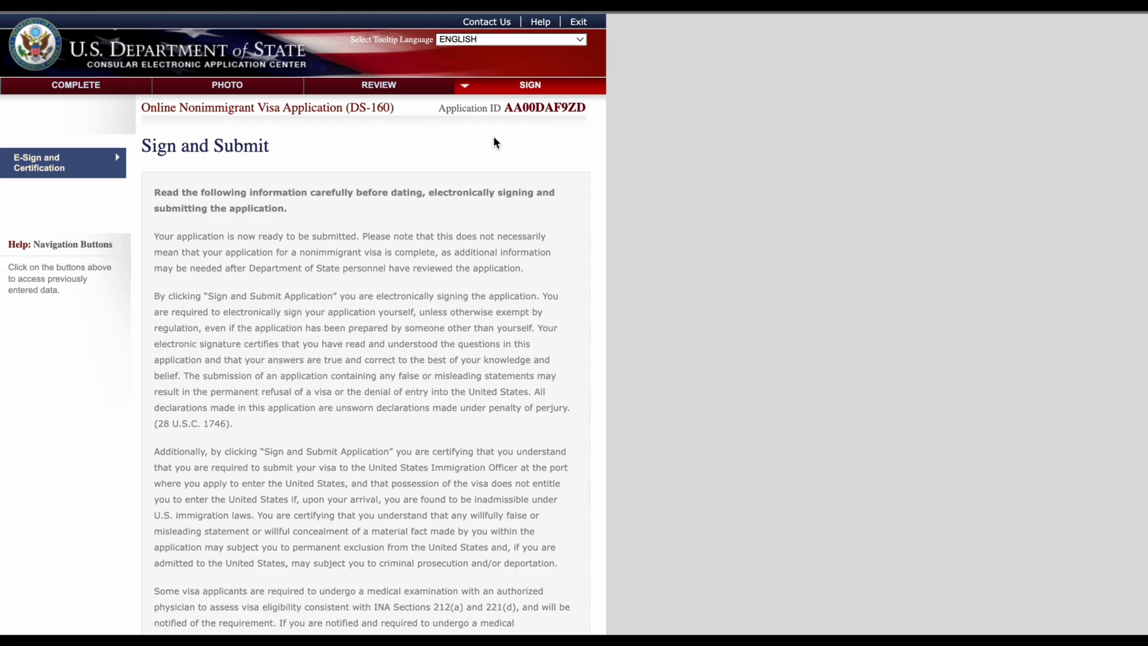
{"action": "scroll", "coordinate": [493, 140], "scroll_direction": "down", "scroll_amount": 10}
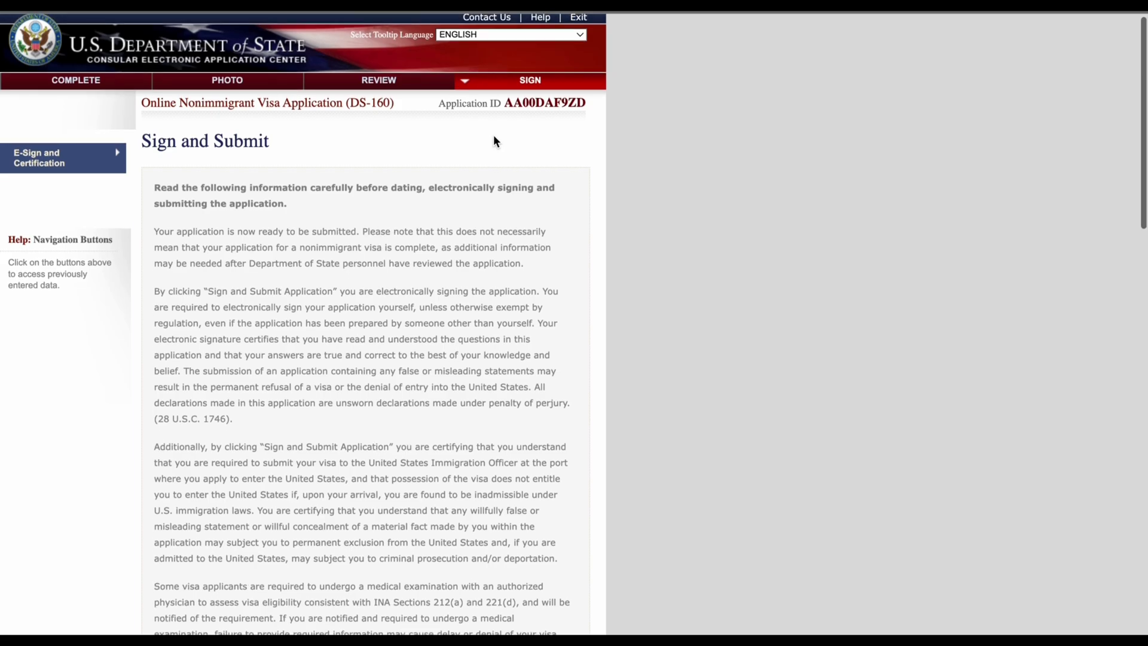
{"action": "scroll", "coordinate": [494, 132], "scroll_direction": "down", "scroll_amount": 8}
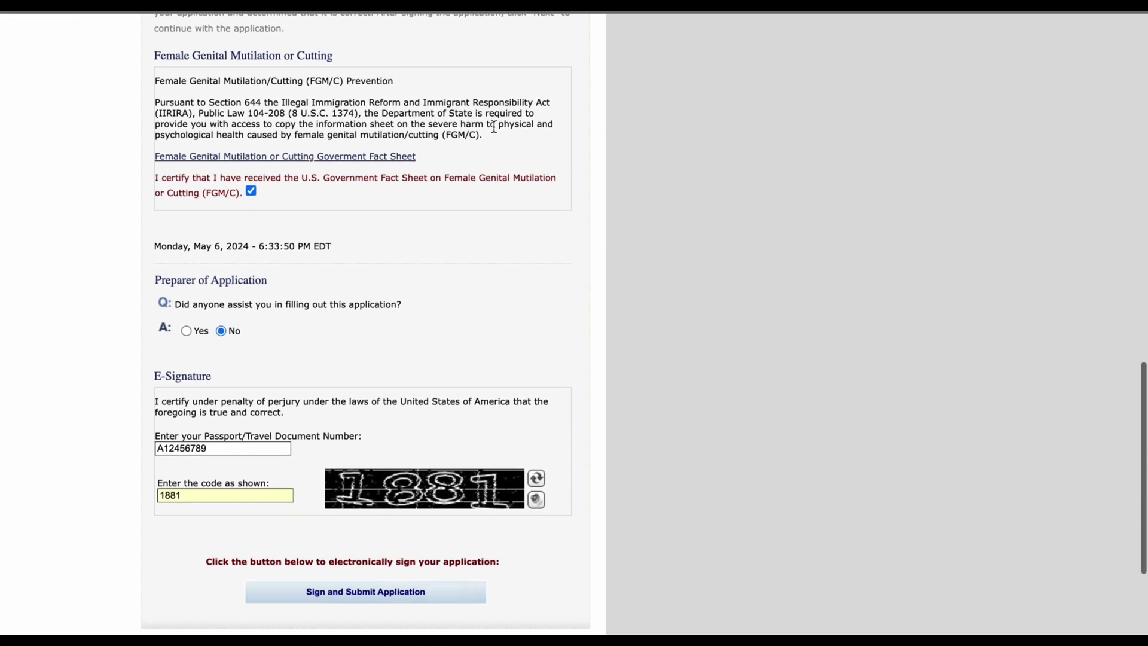
{"action": "scroll", "coordinate": [494, 139], "scroll_direction": "up", "scroll_amount": 3}
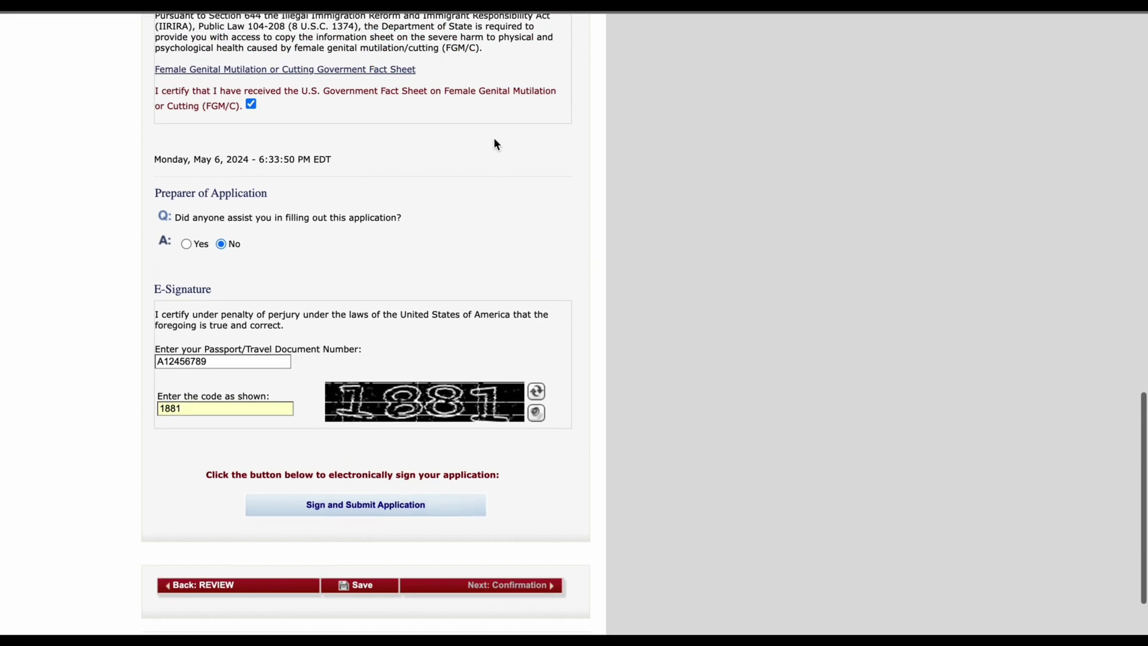
{"action": "scroll", "coordinate": [494, 144], "scroll_direction": "up", "scroll_amount": 5}
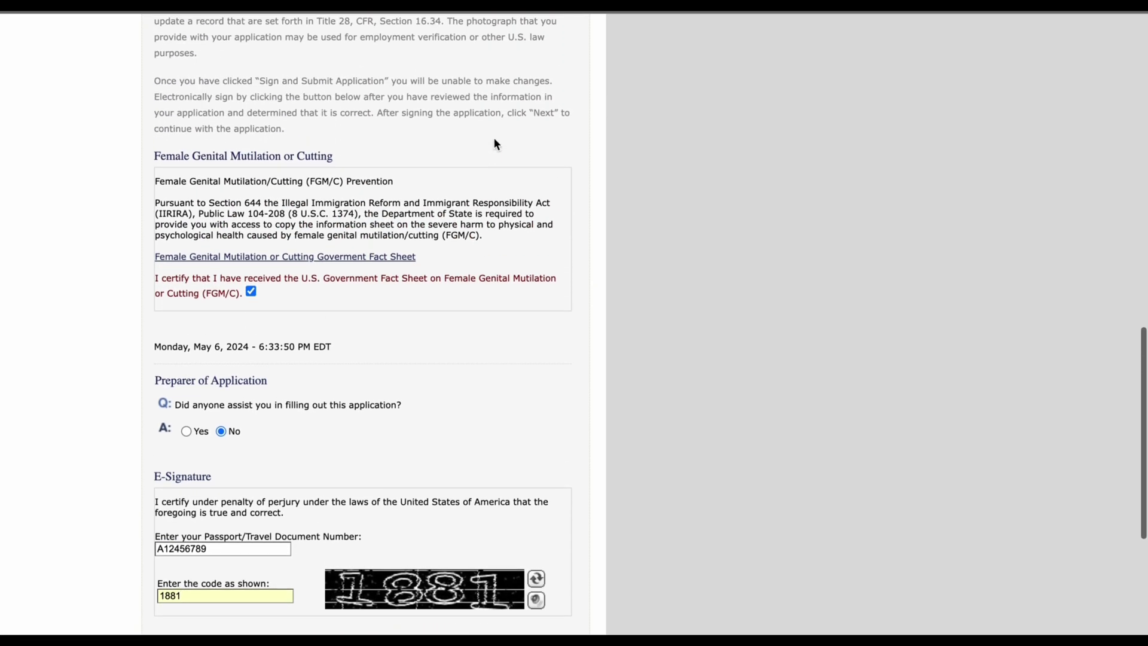
{"action": "scroll", "coordinate": [494, 142], "scroll_direction": "up", "scroll_amount": 5}
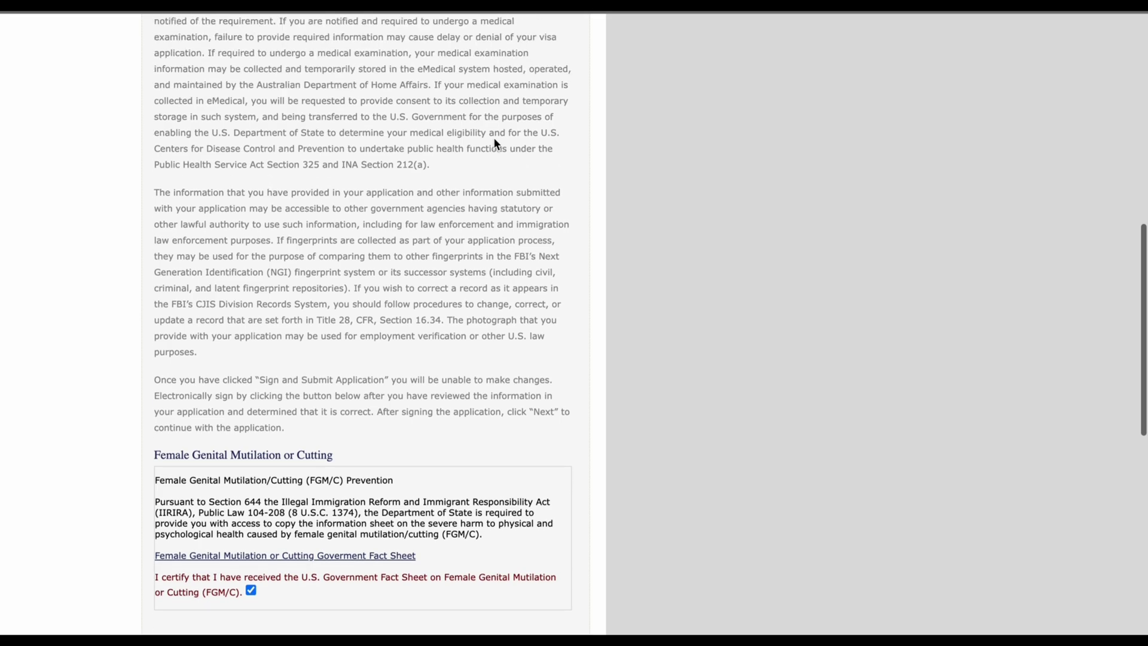
{"action": "scroll", "coordinate": [494, 139], "scroll_direction": "up", "scroll_amount": 5}
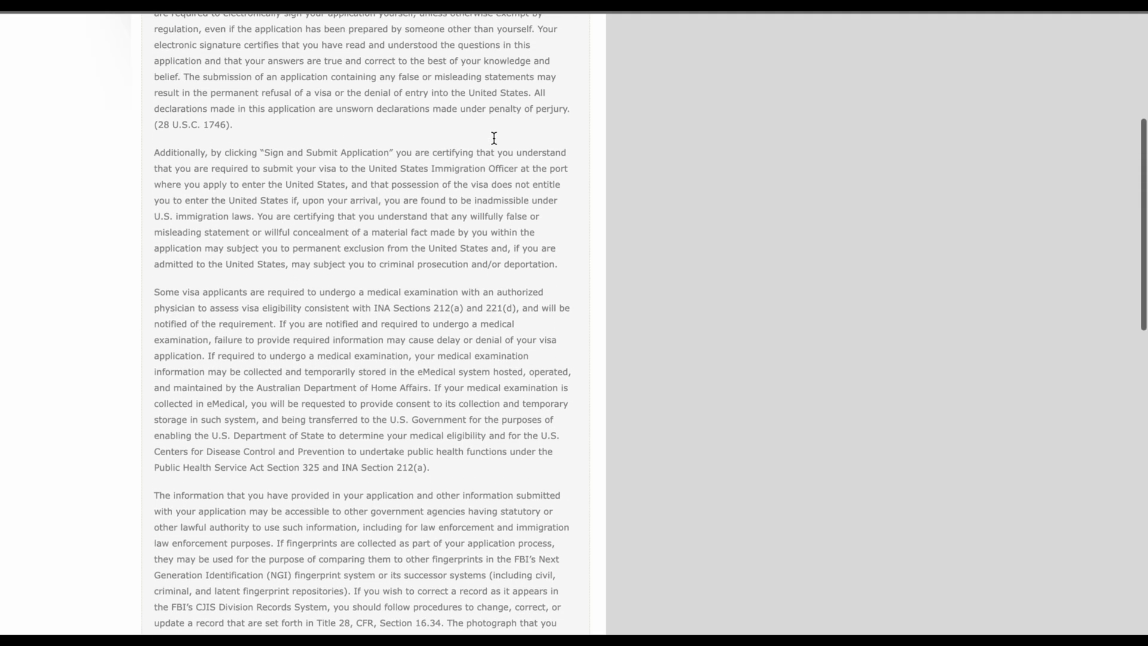
{"action": "scroll", "coordinate": [494, 138], "scroll_direction": "up", "scroll_amount": 4}
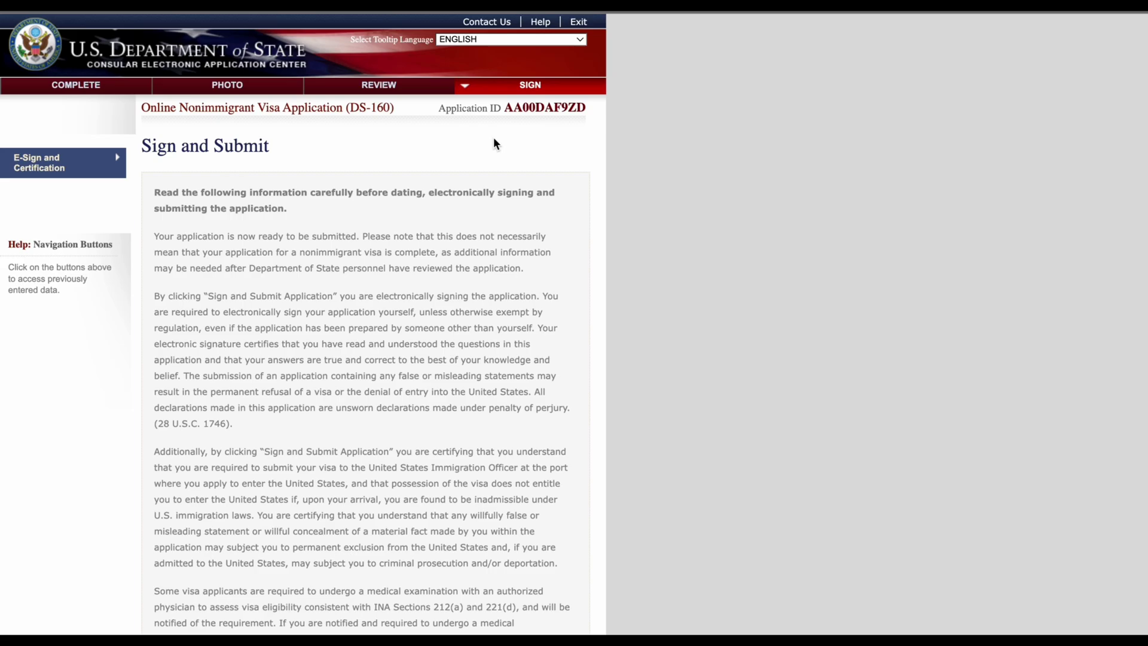
{"action": "scroll", "coordinate": [494, 139], "scroll_direction": "down", "scroll_amount": 20}
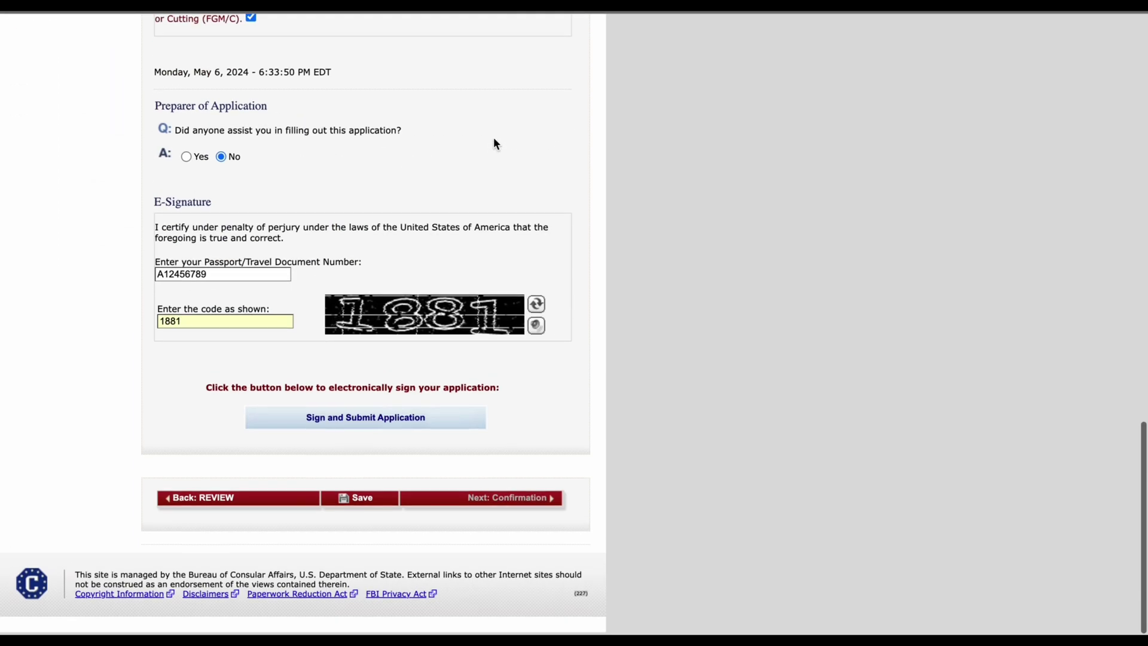